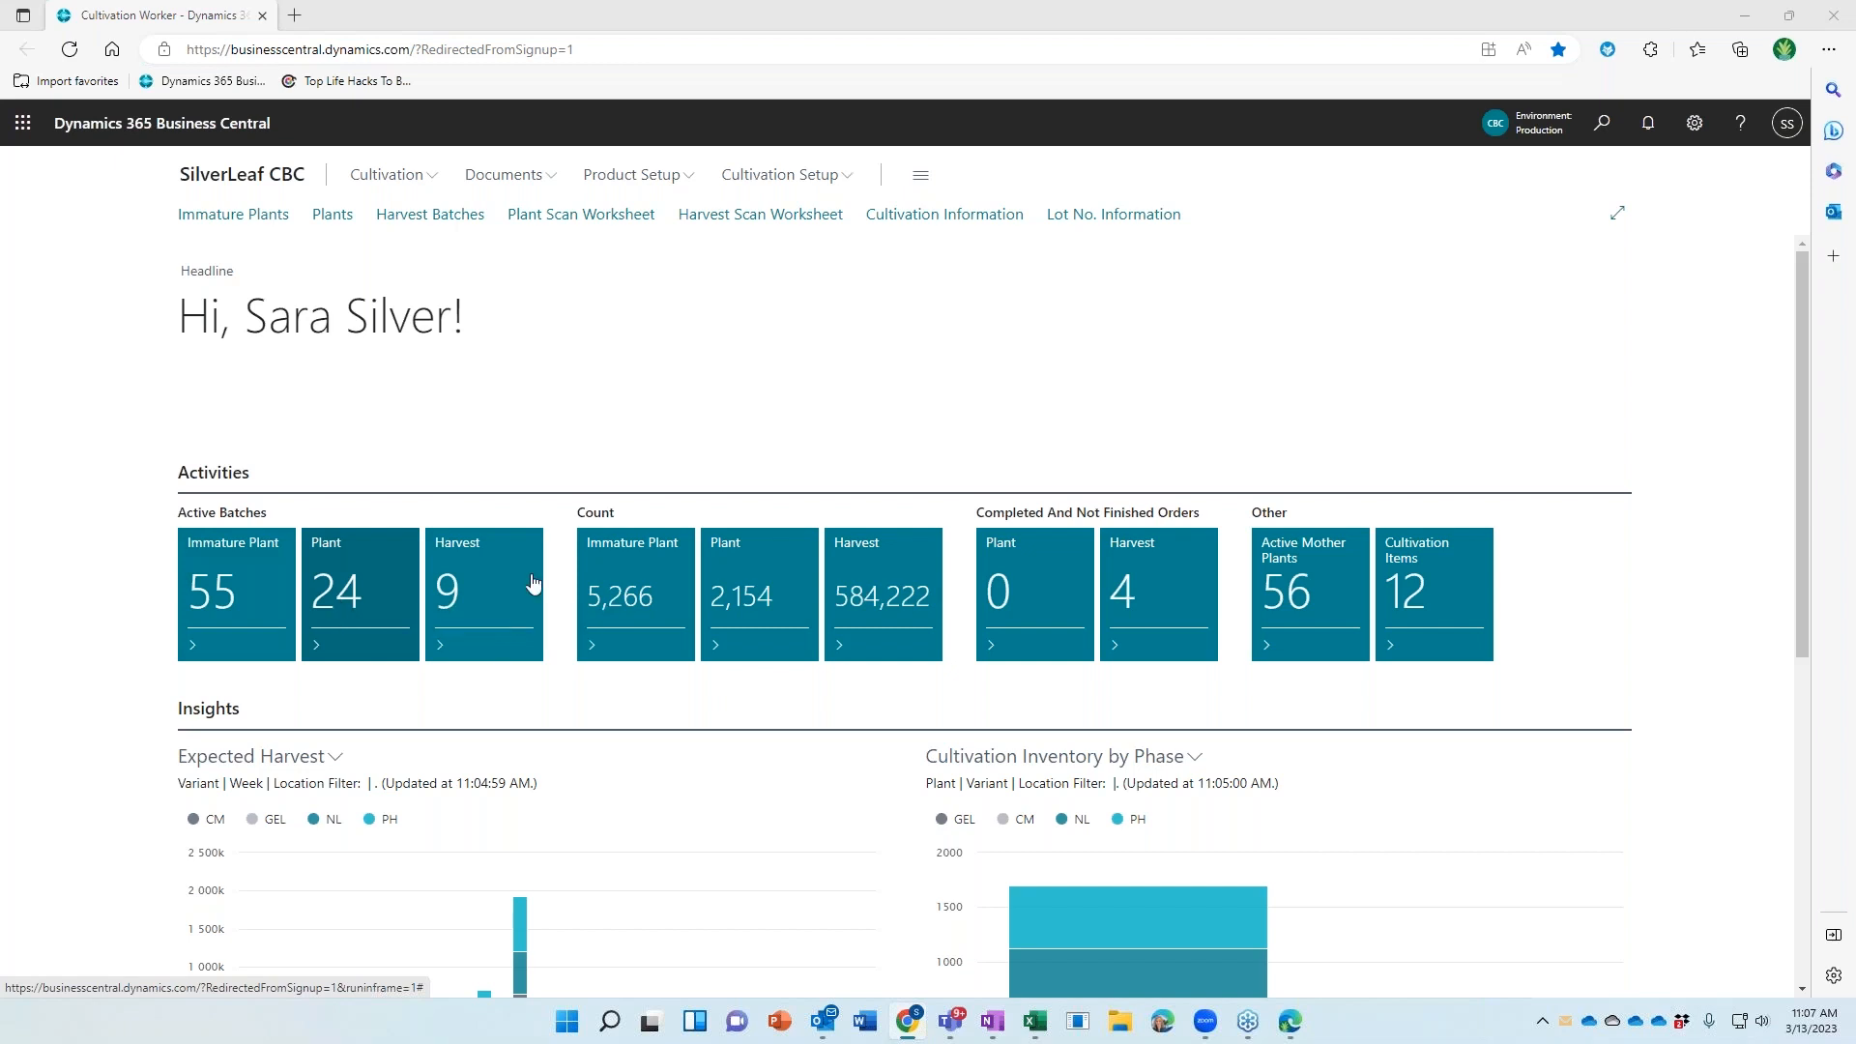
Open the Plant list (24 active batches) from the Role Center's Active Batches tiles
click(347, 585)
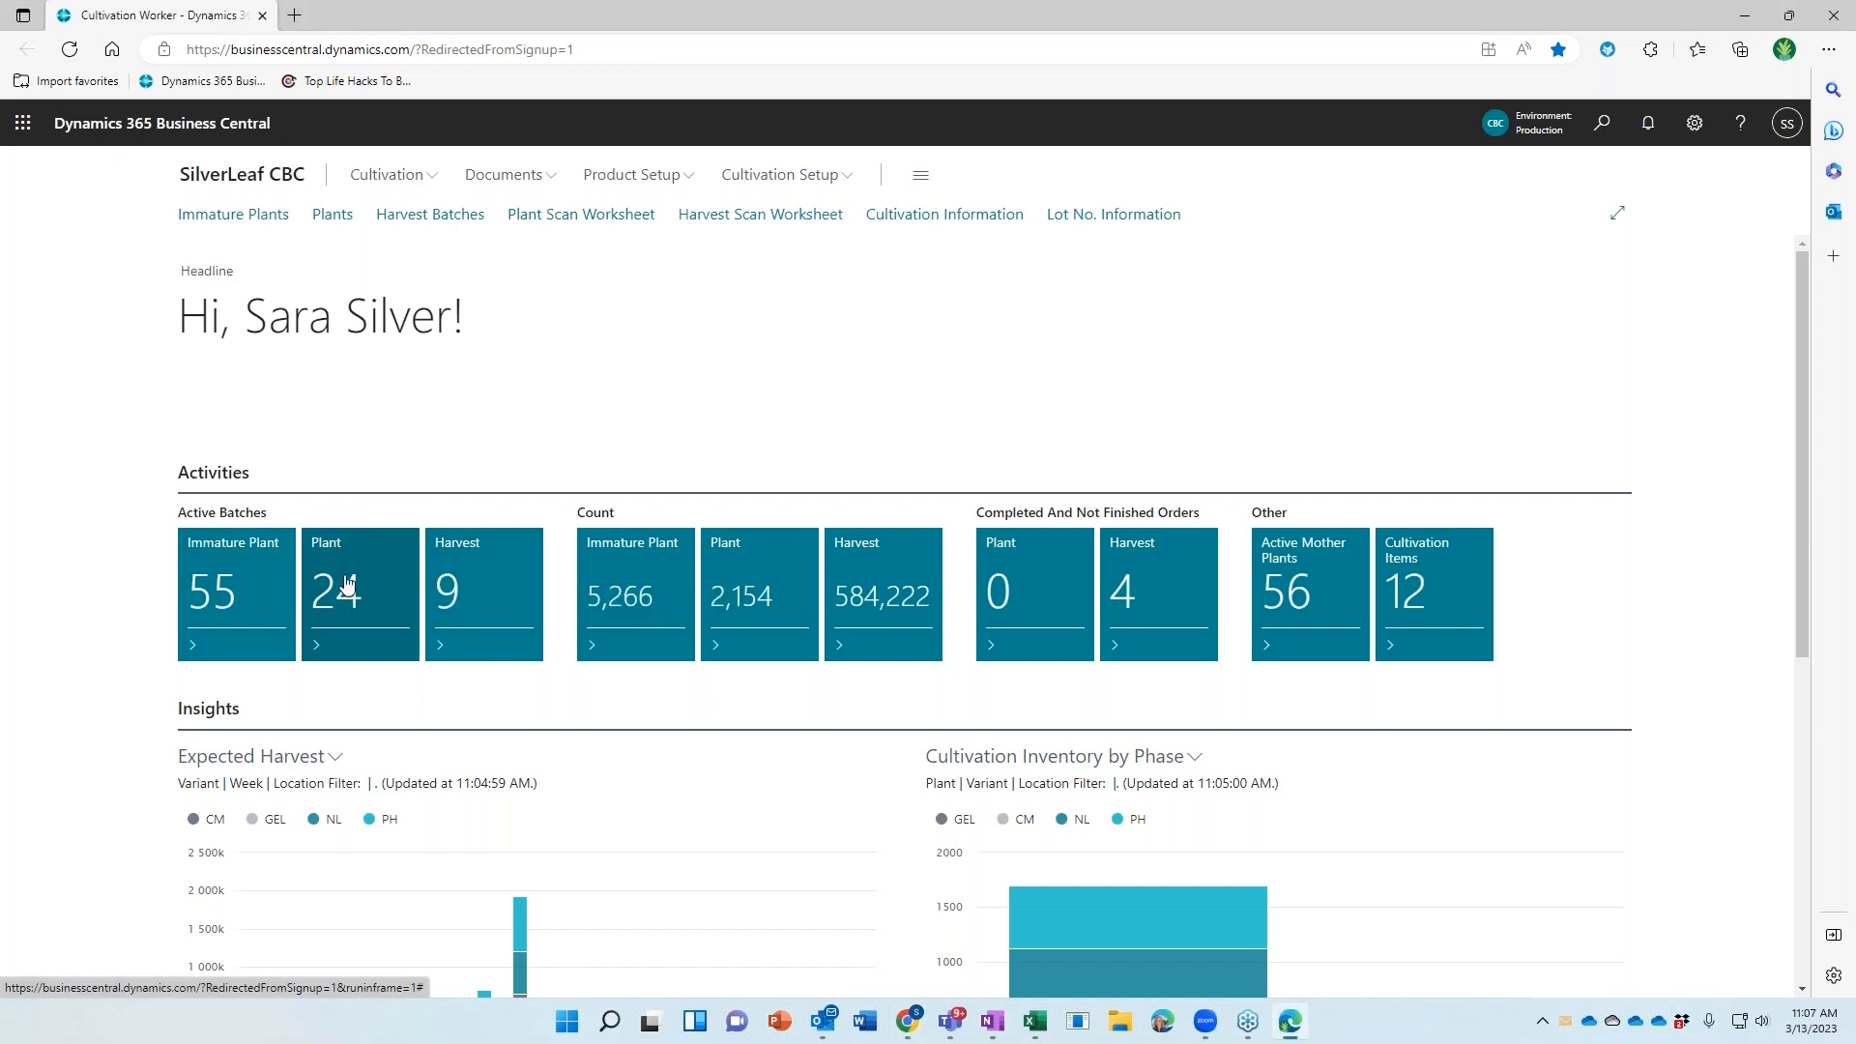
click(347, 586)
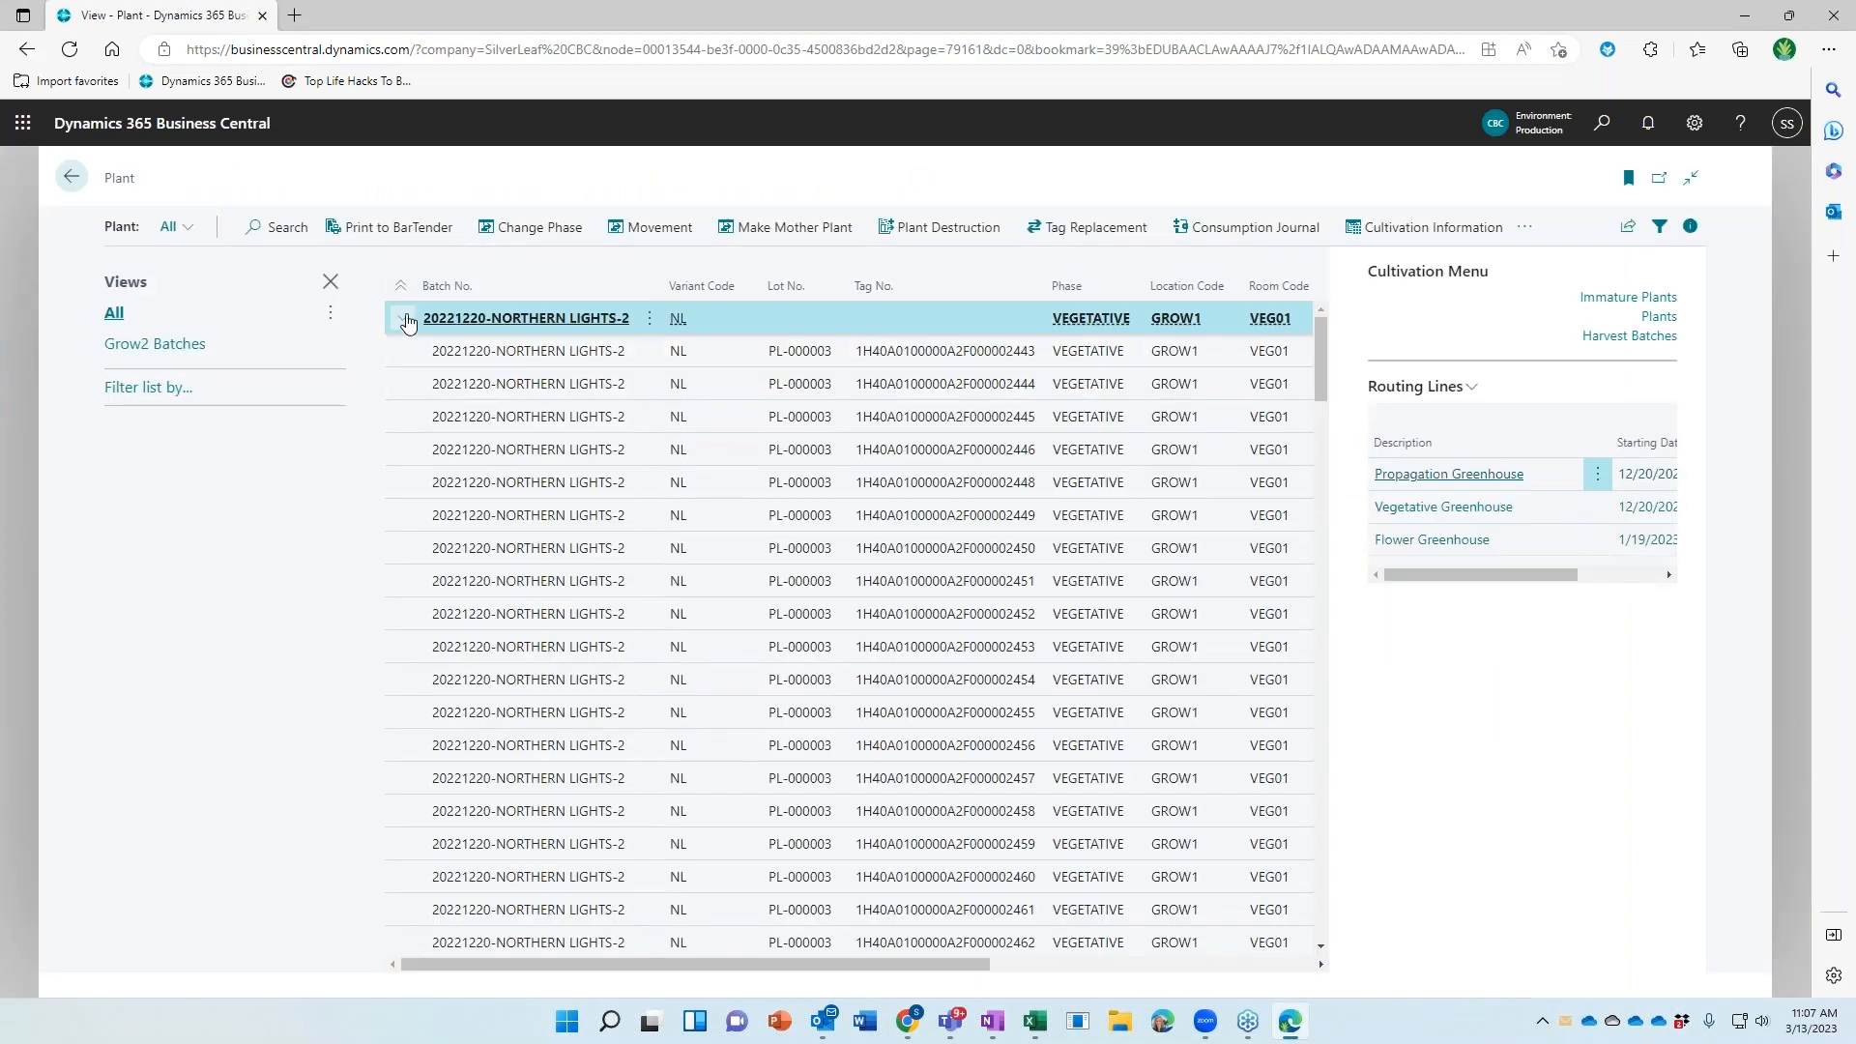
Look over the NORTHERN LIGHTS-2 batch's individual plant rows across the grid, then go back home
click(402, 319)
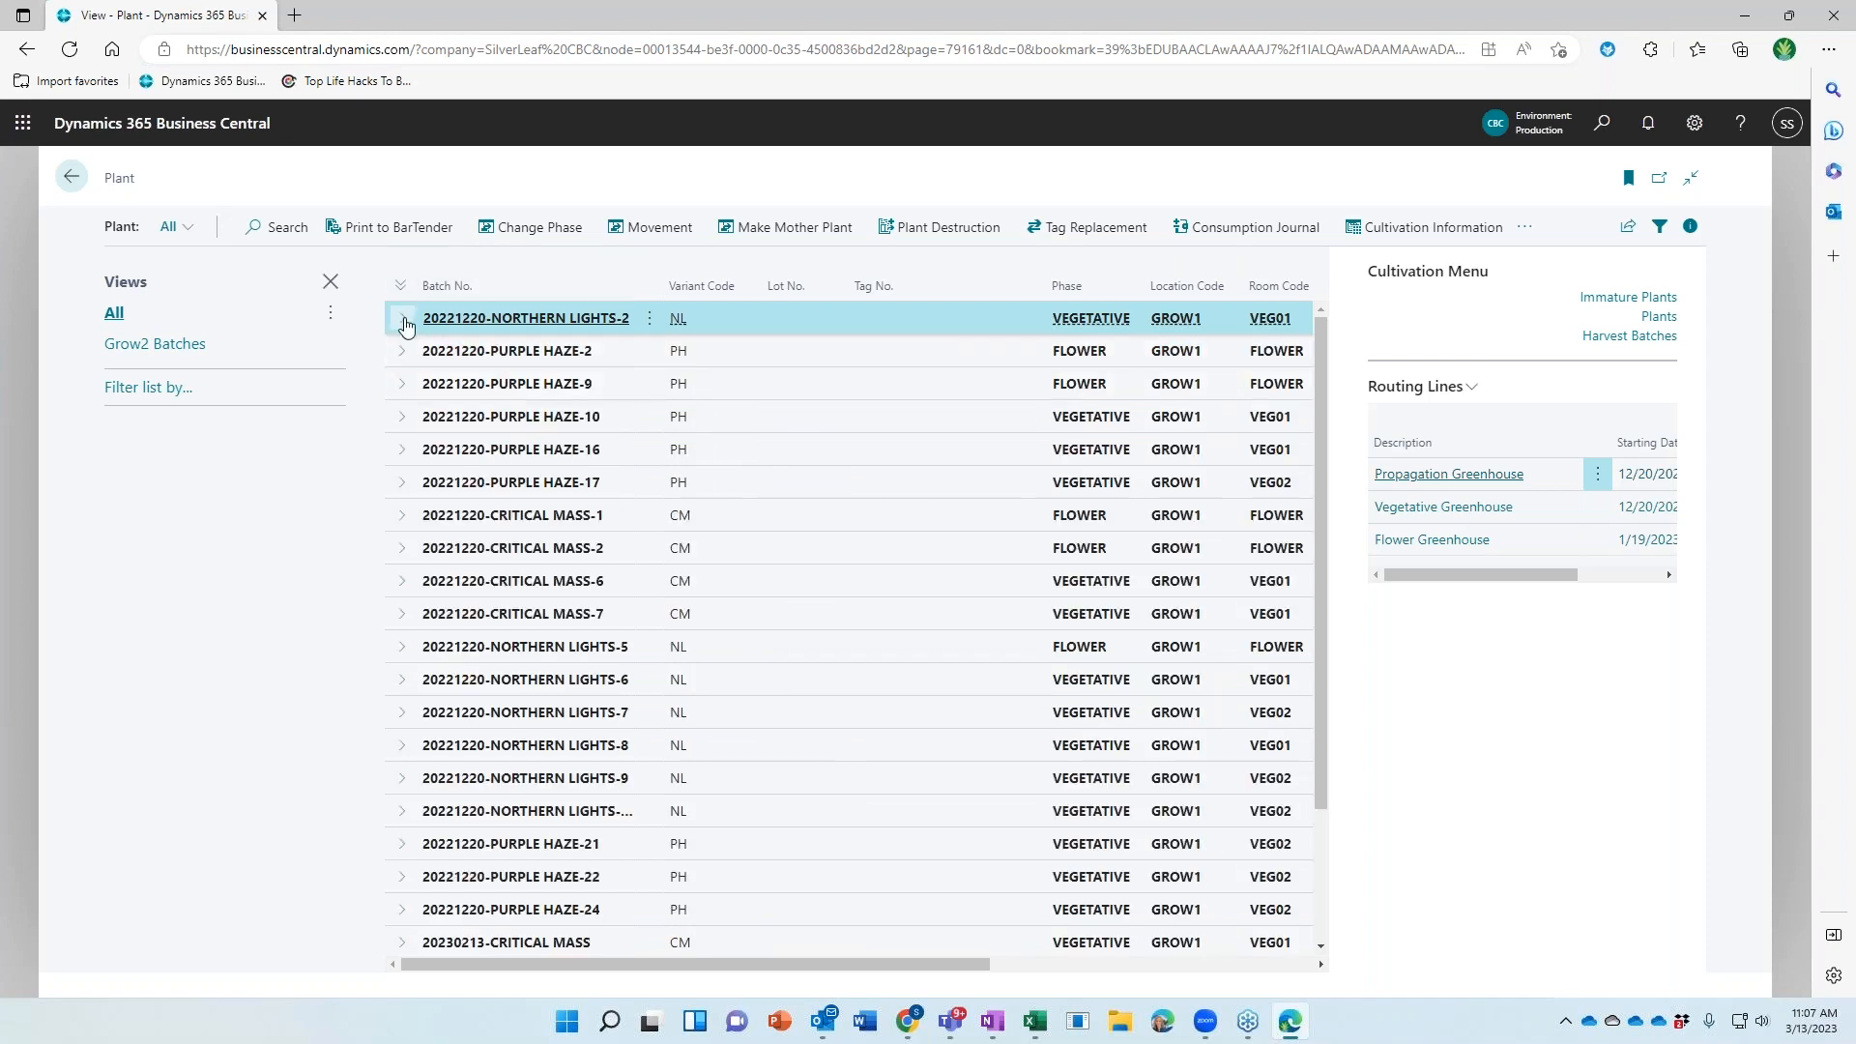
click(404, 324)
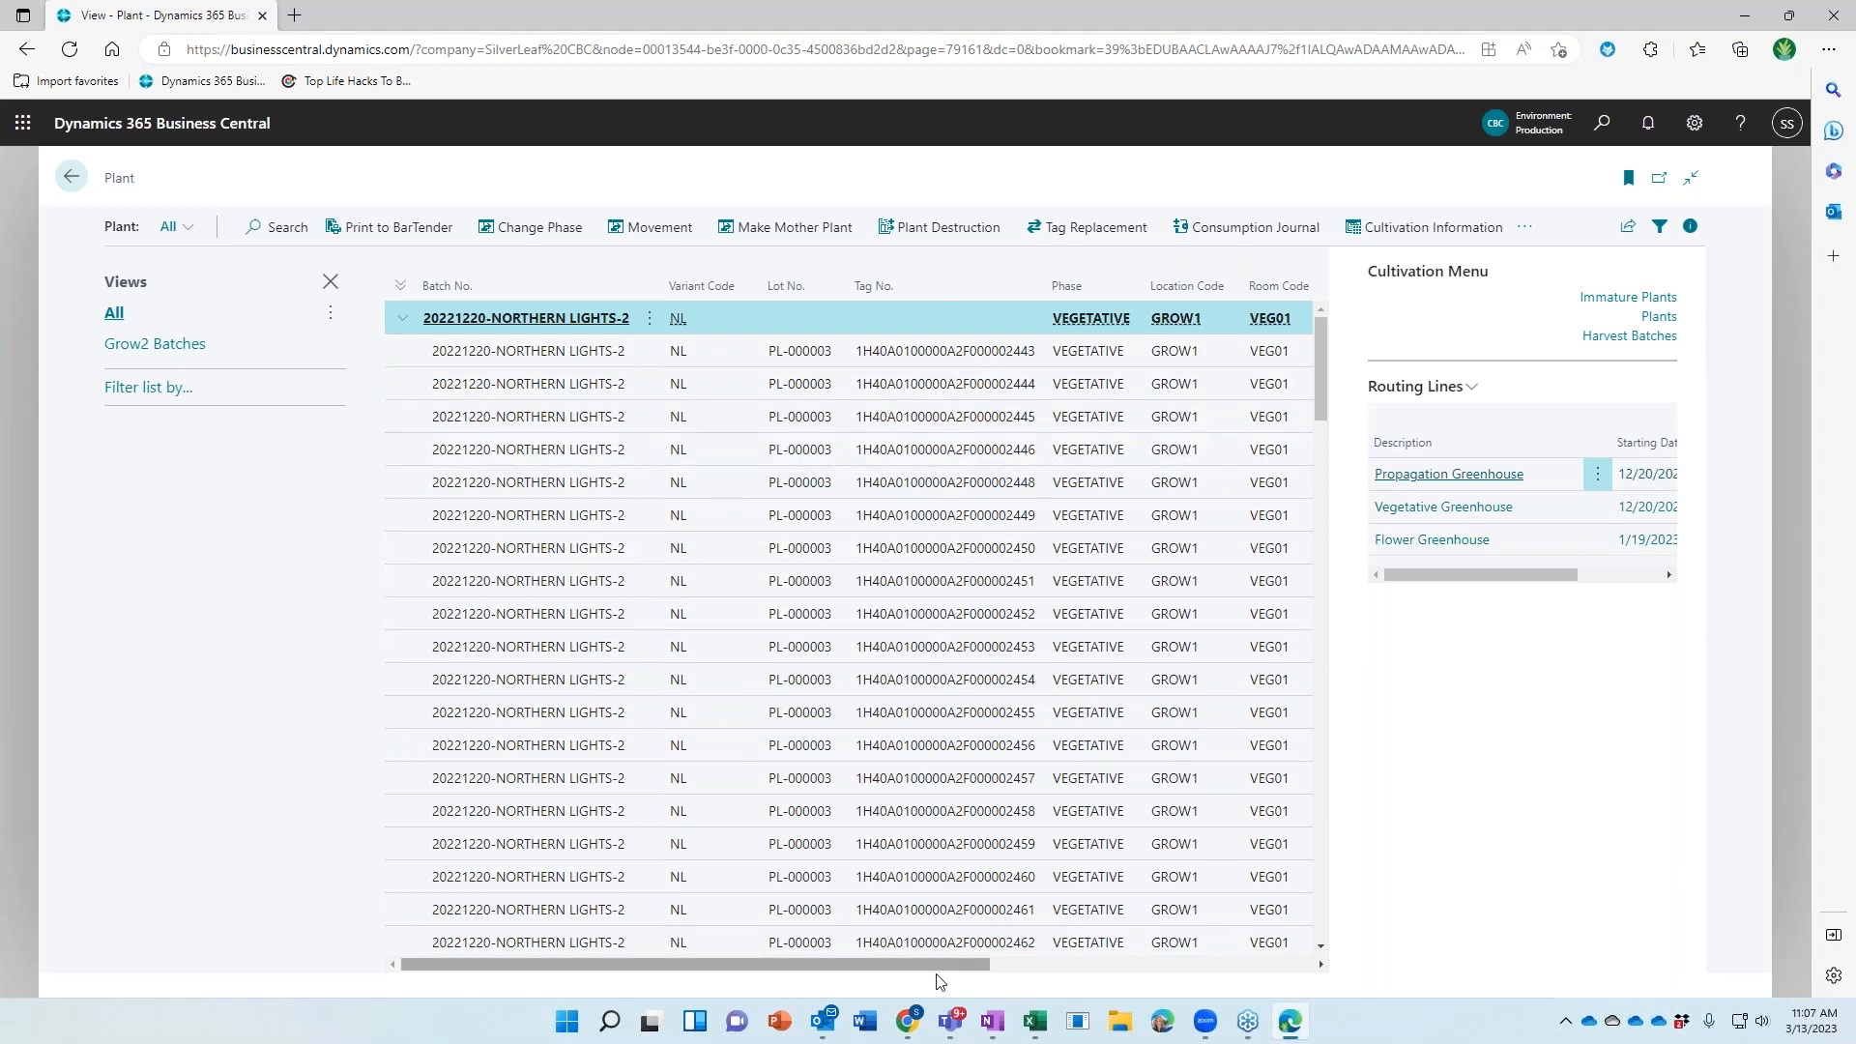
drag(938, 972, 692, 957)
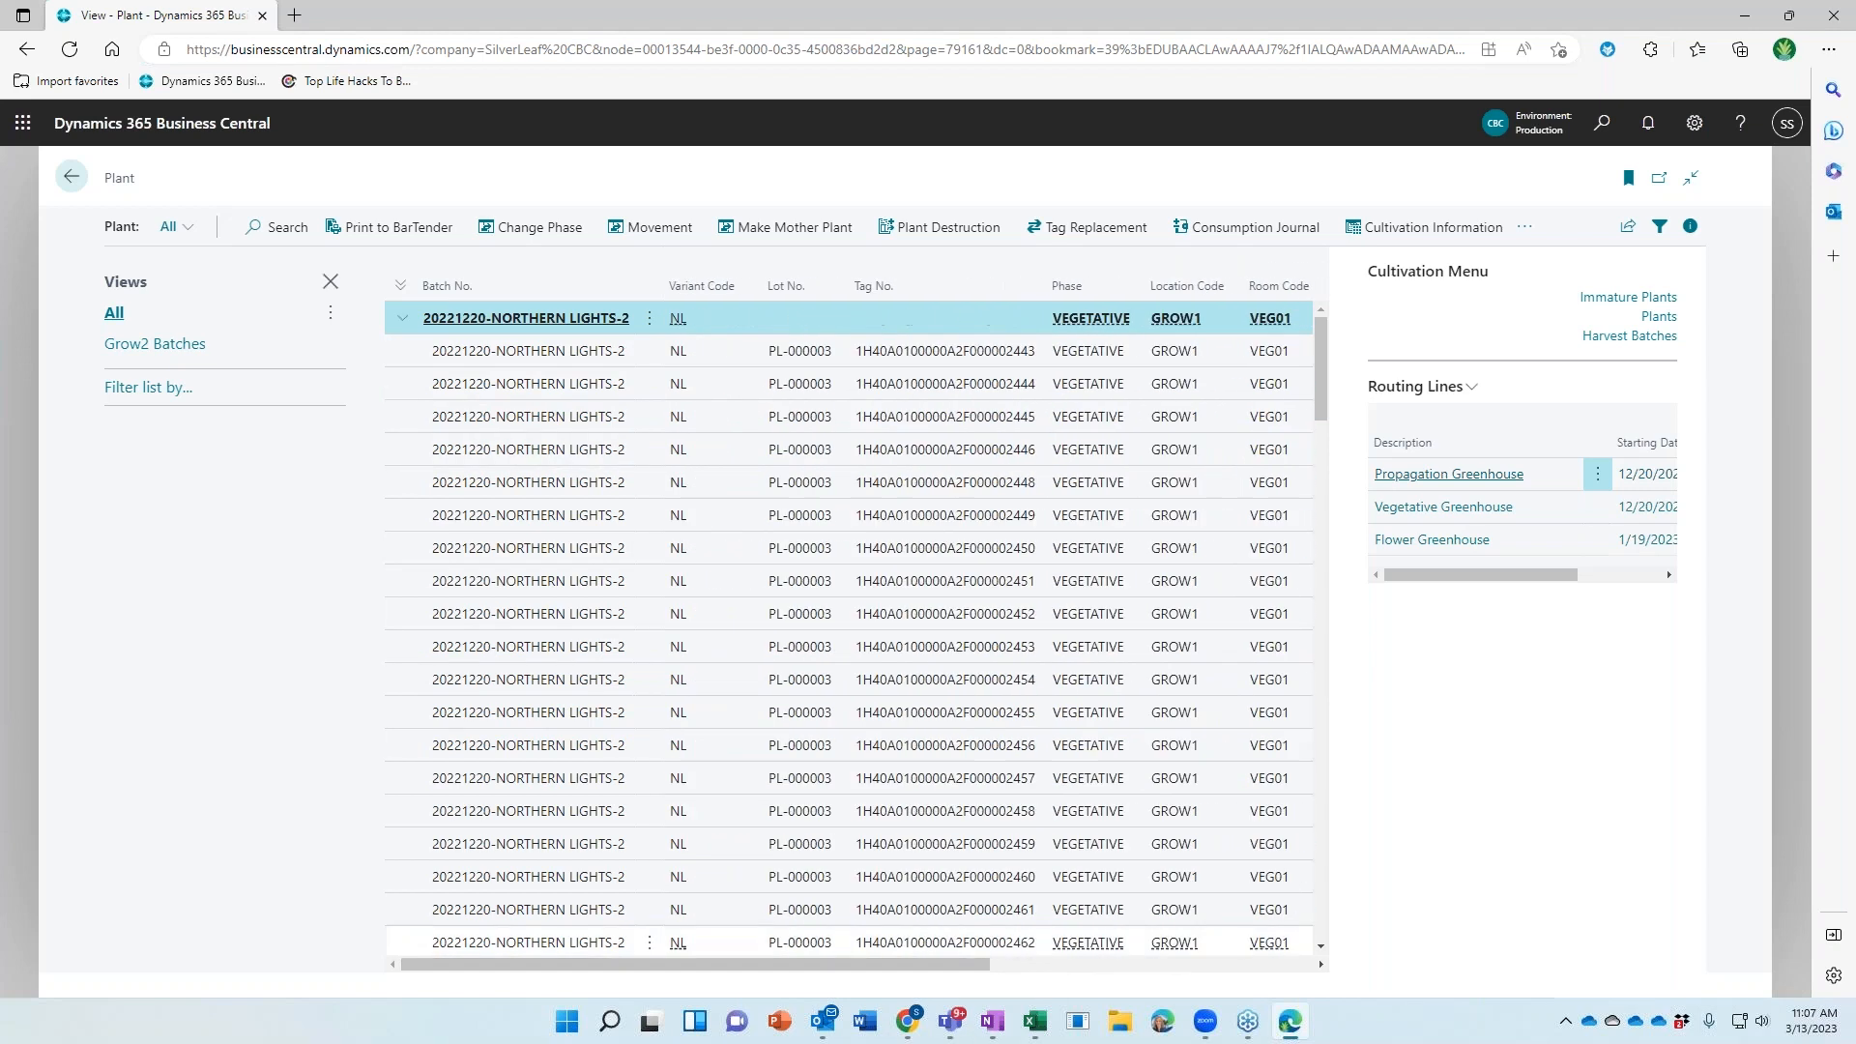
click(73, 178)
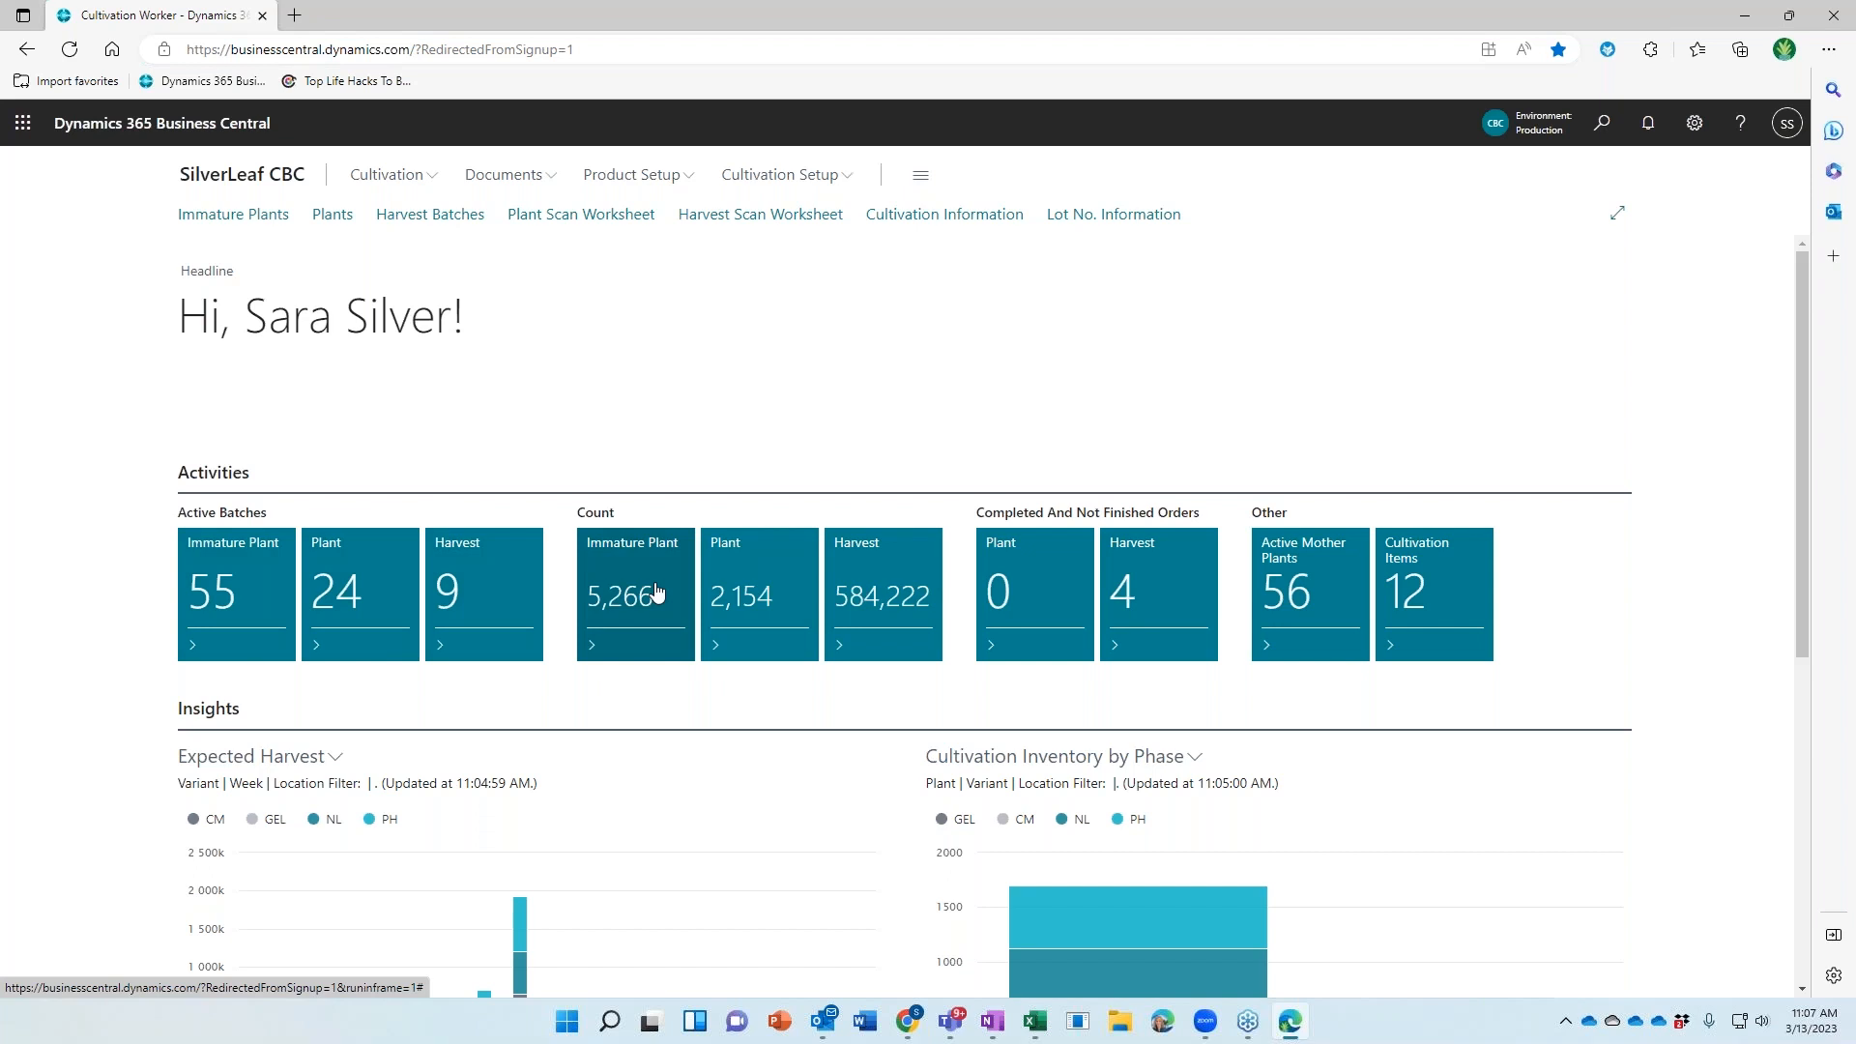
Switch the Expected Harvest chart under Insights to a Month view
scroll(657, 592, down, 3)
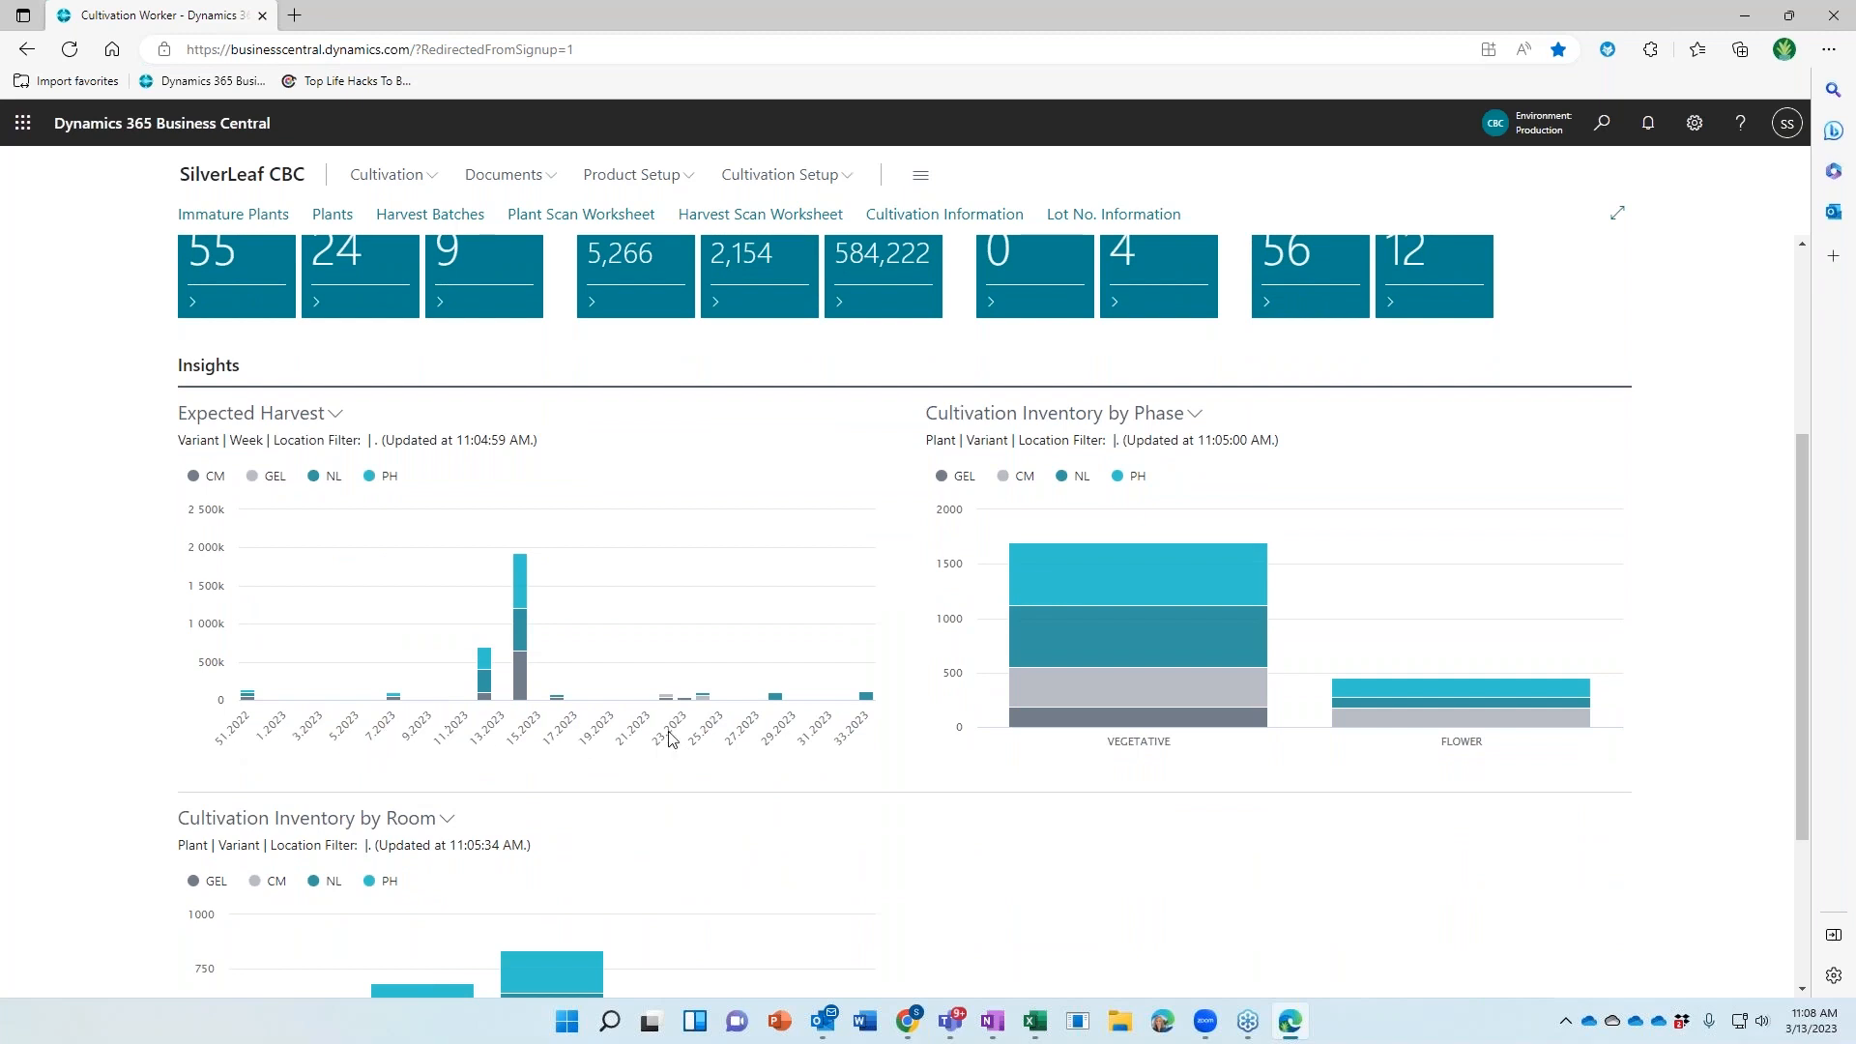
mouse_move(515, 599)
click(242, 424)
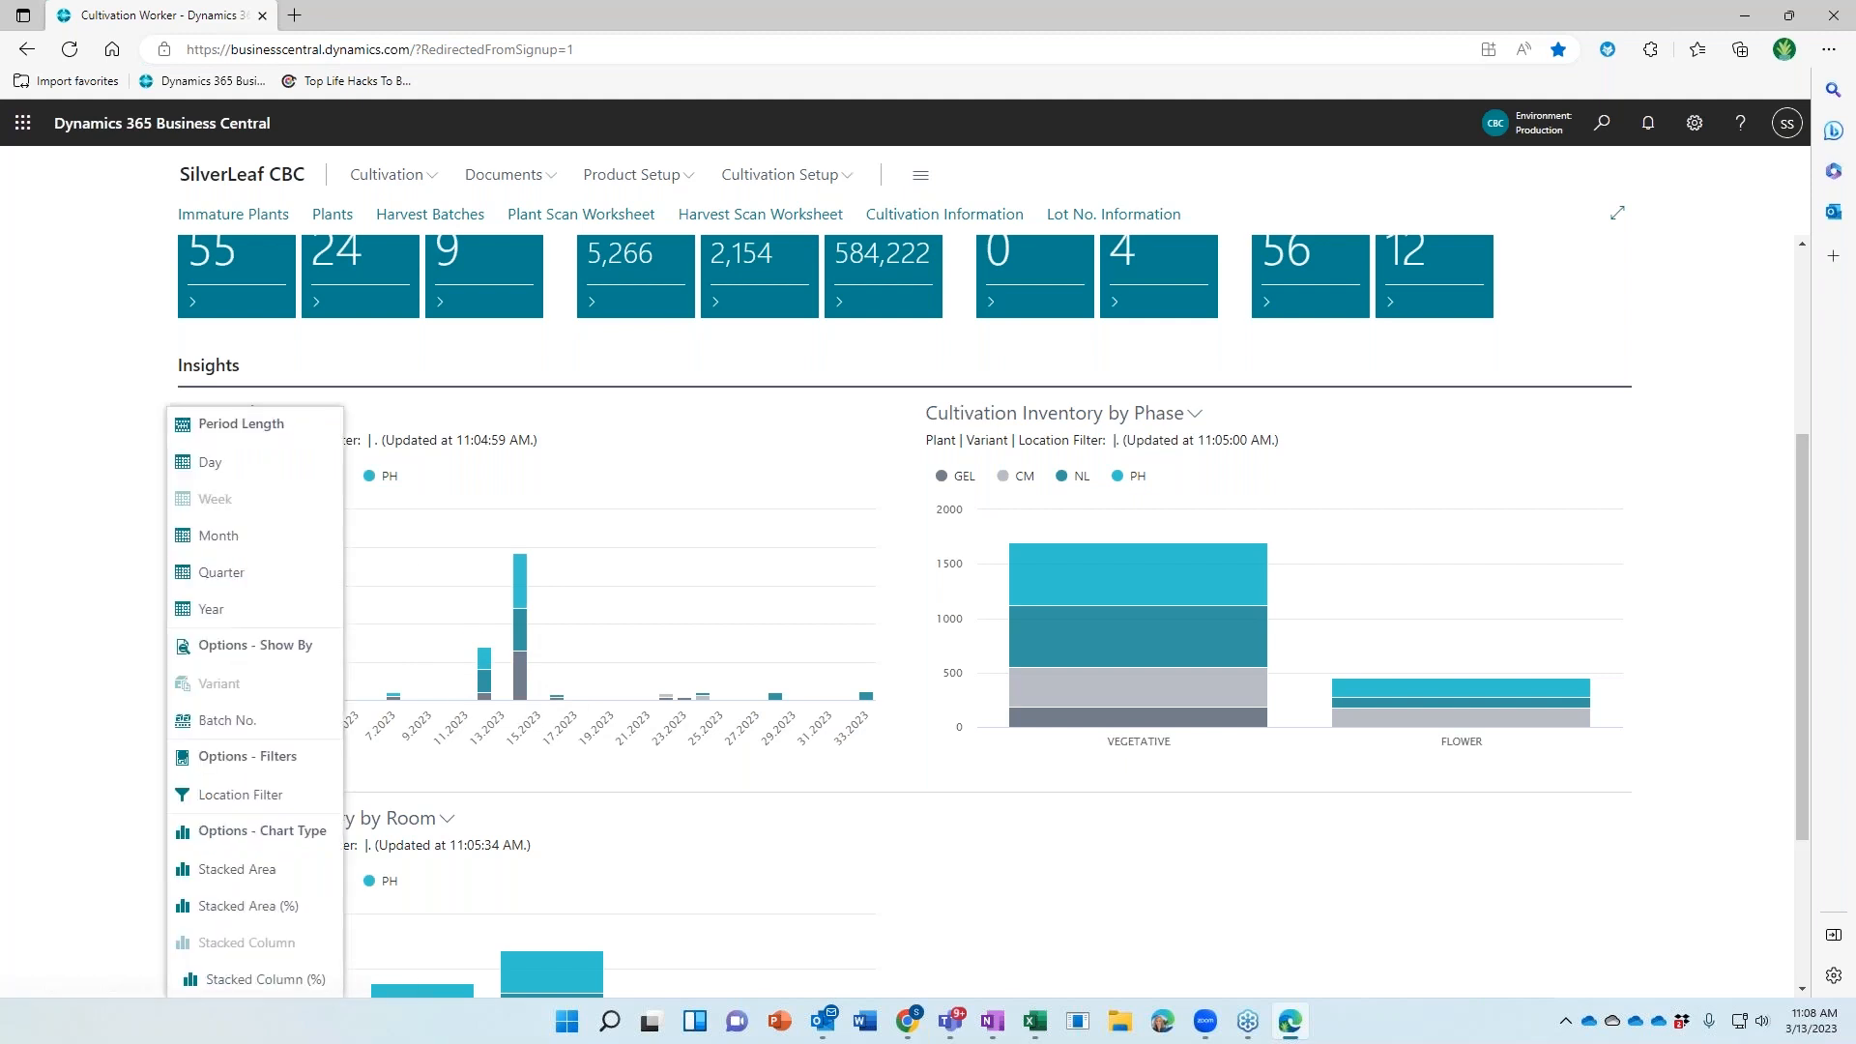
click(228, 548)
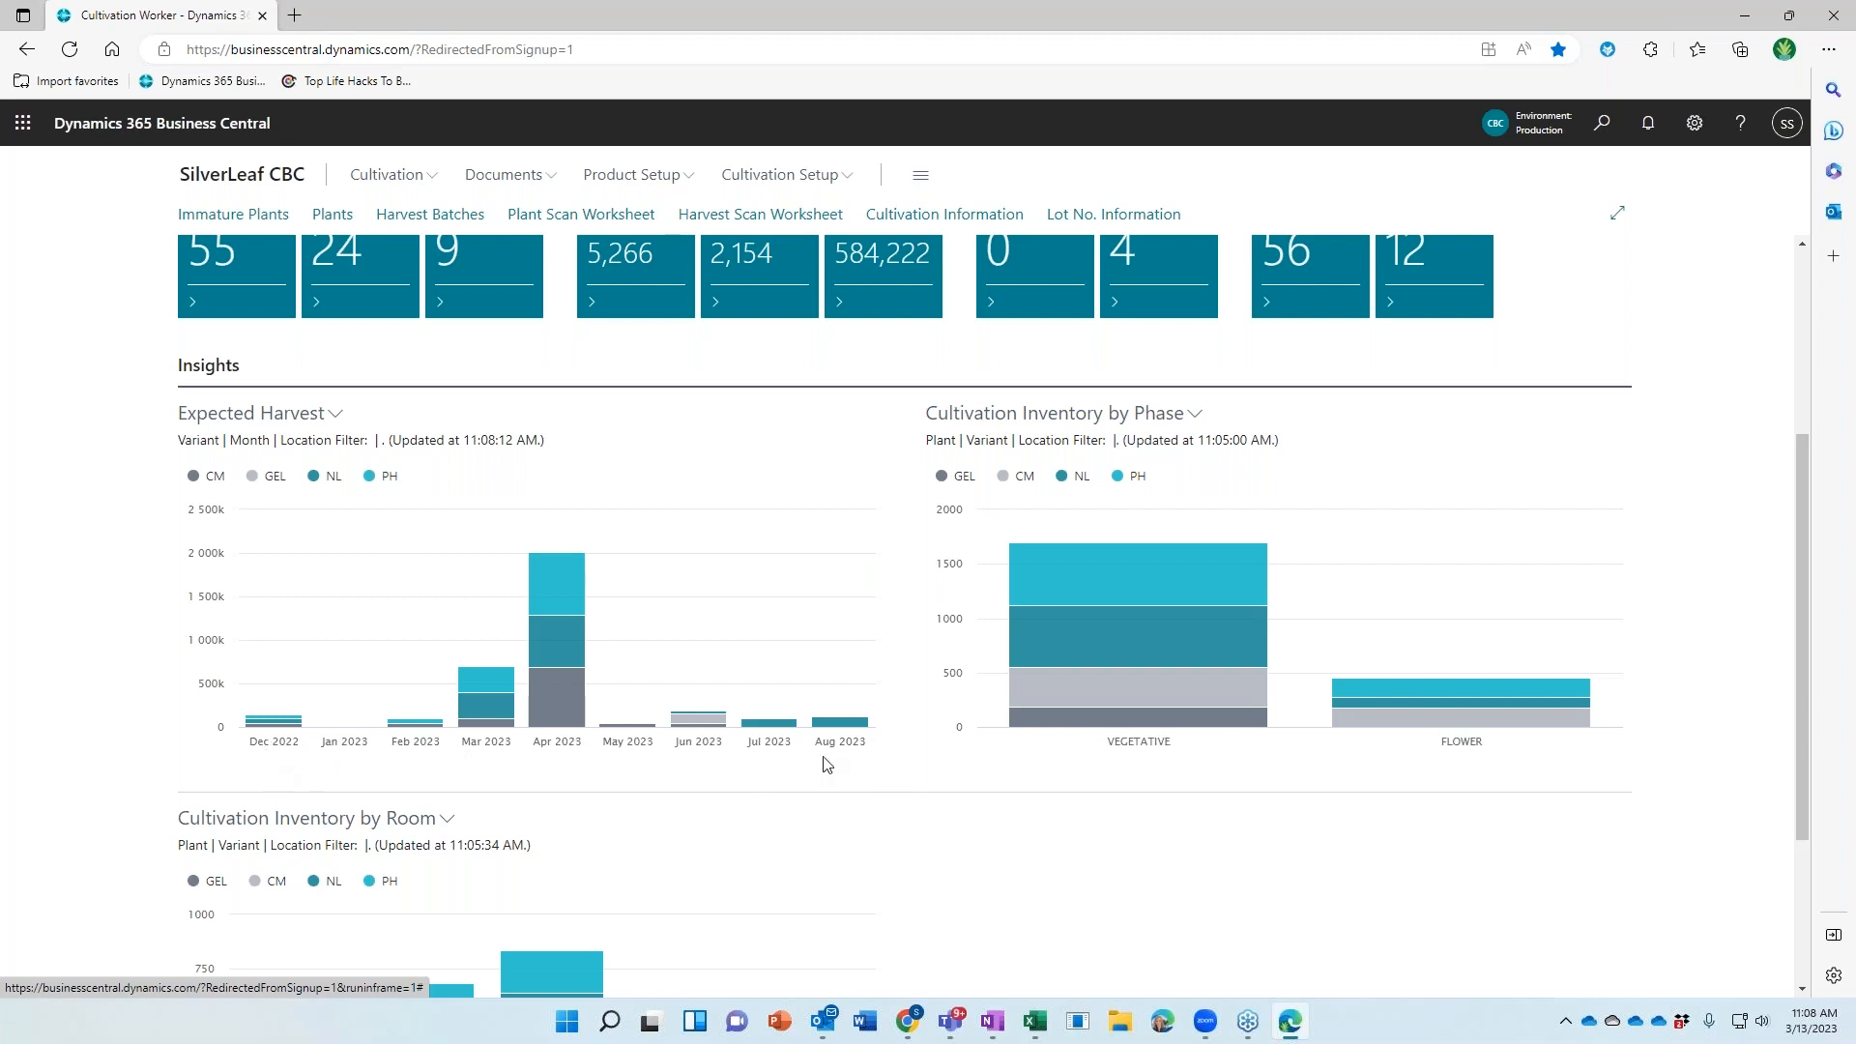
Drill into the Apr 2023 bar to list its Critical Mass cultivation orders
mouse_move(657, 707)
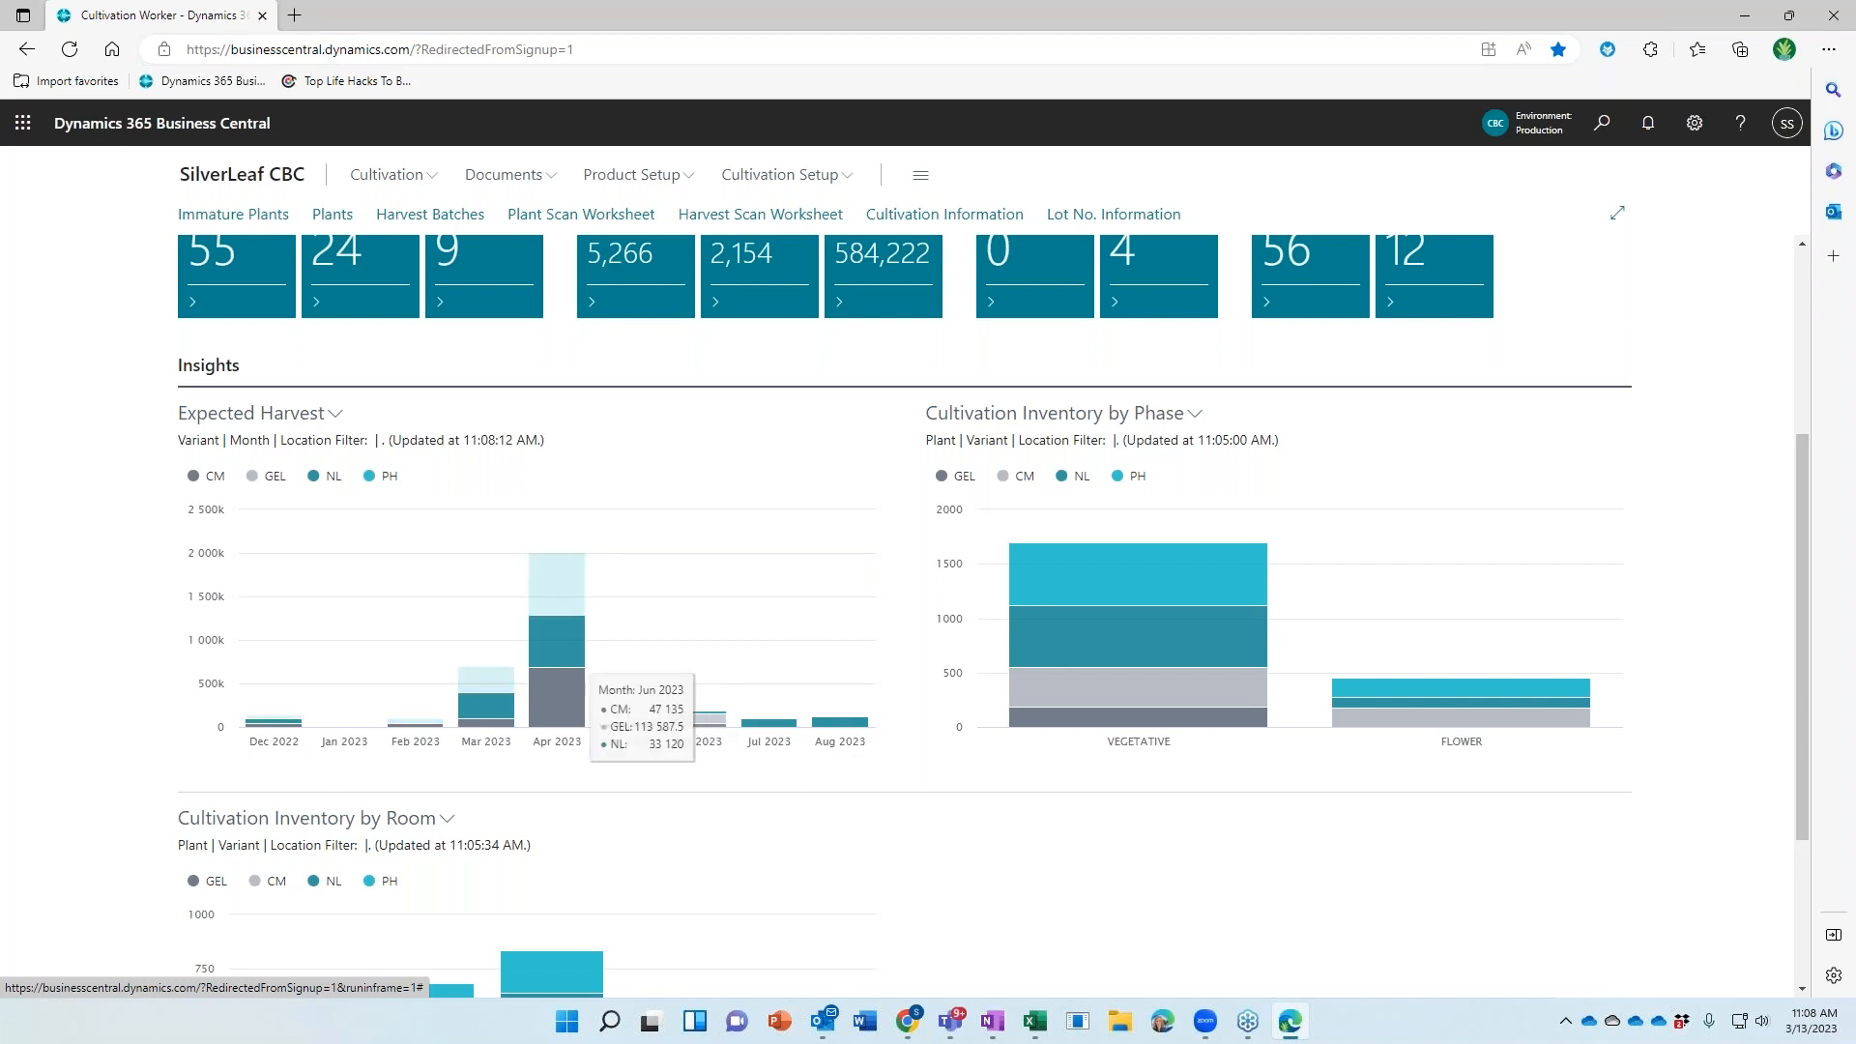
mouse_move(766, 731)
mouse_move(850, 732)
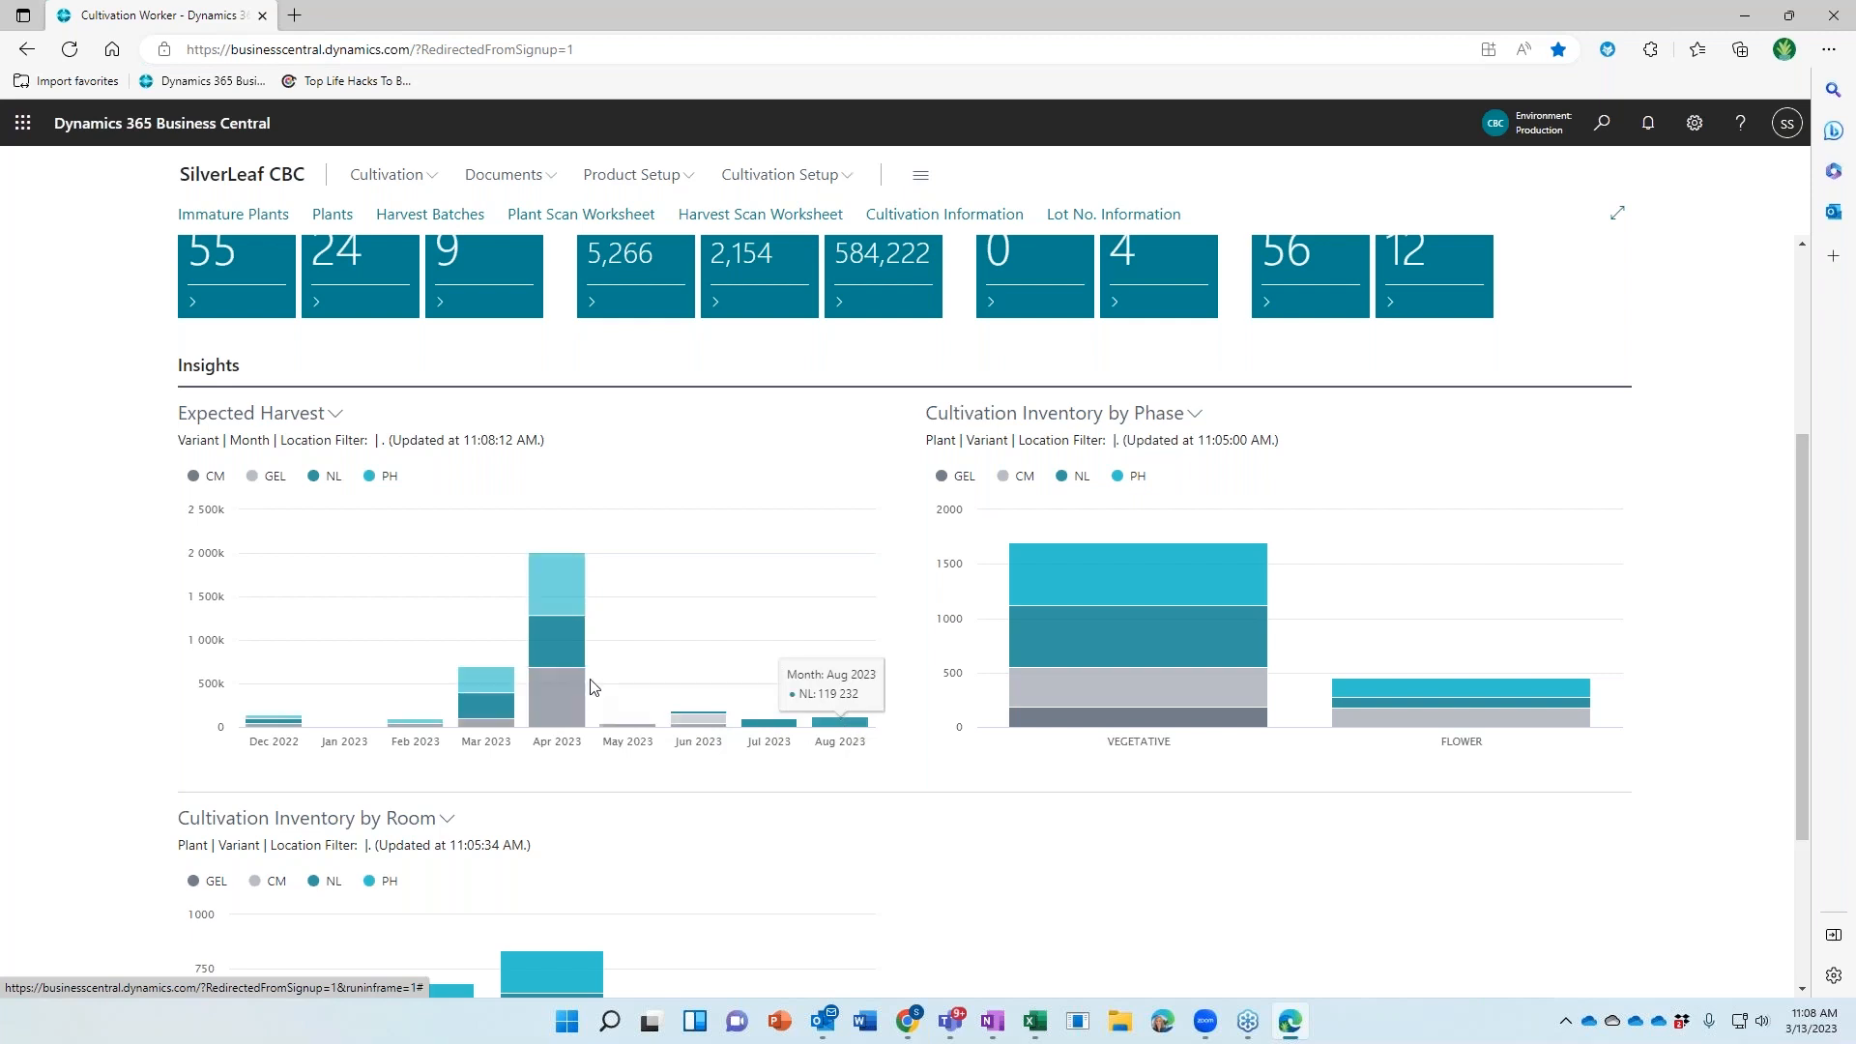
mouse_move(563, 711)
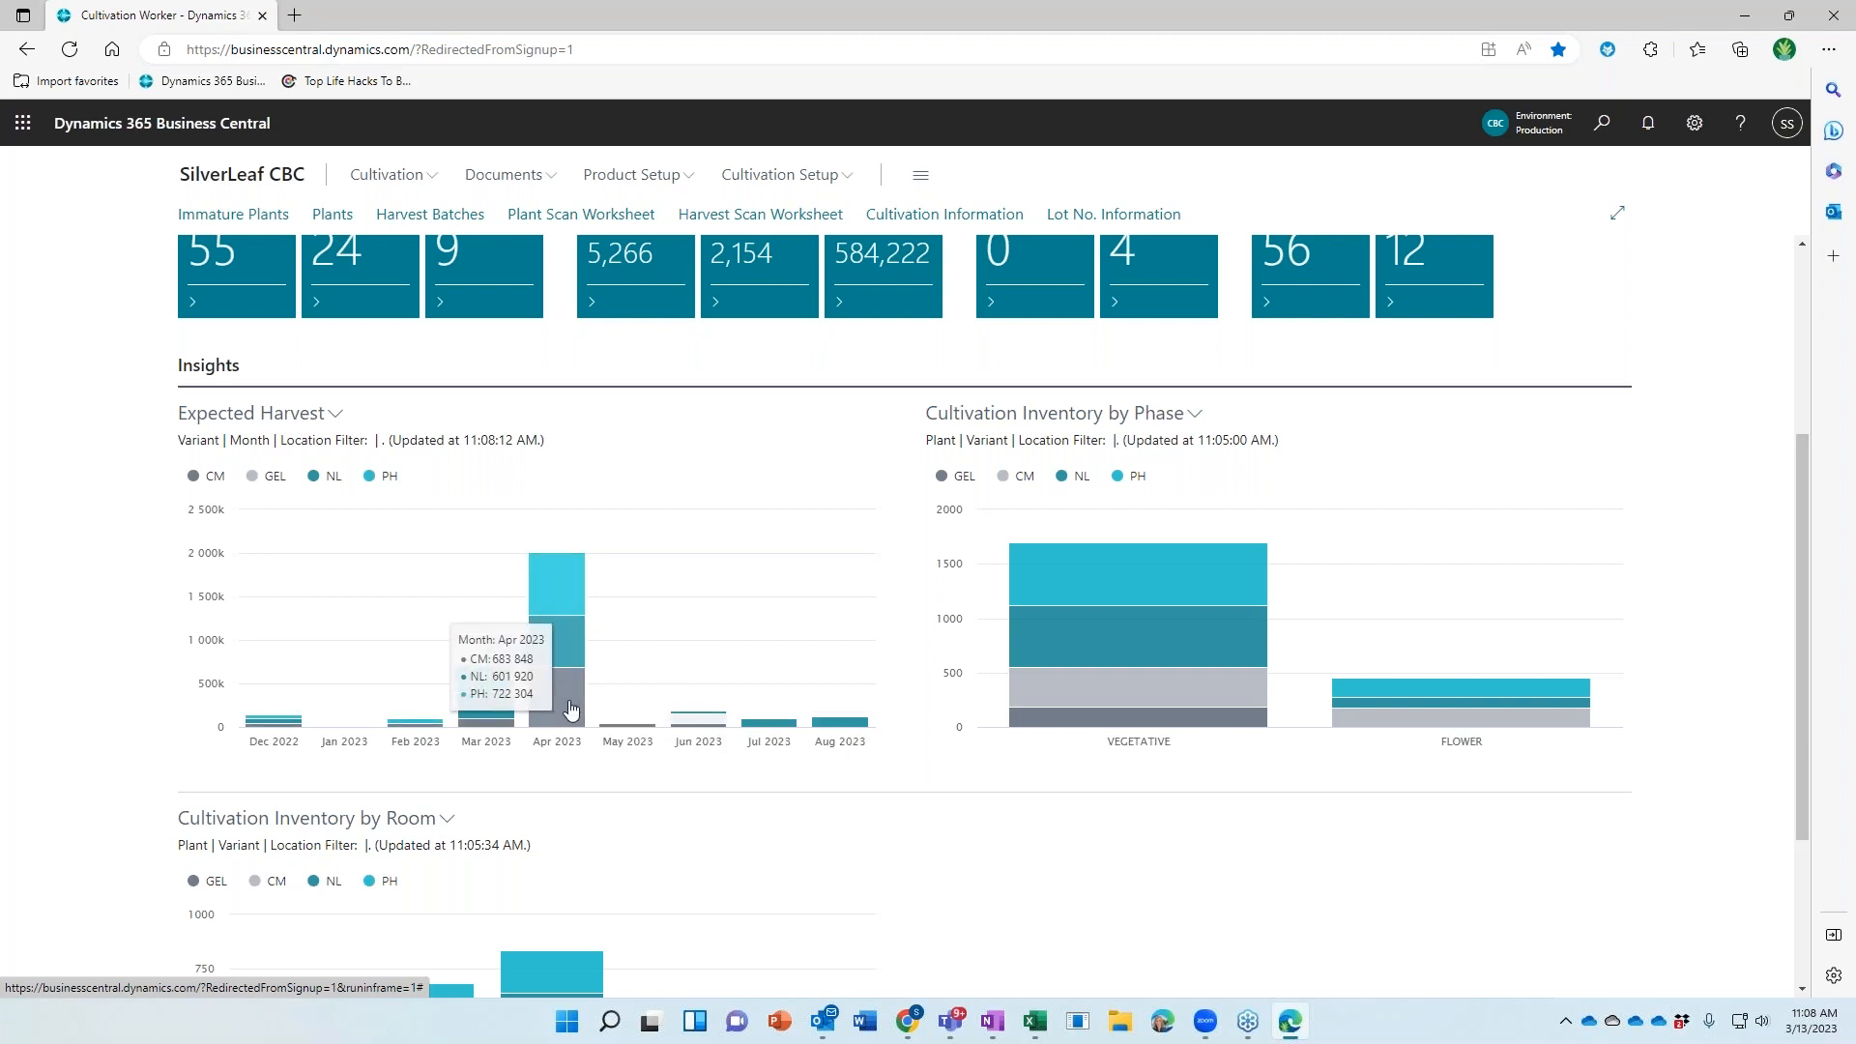
click(570, 710)
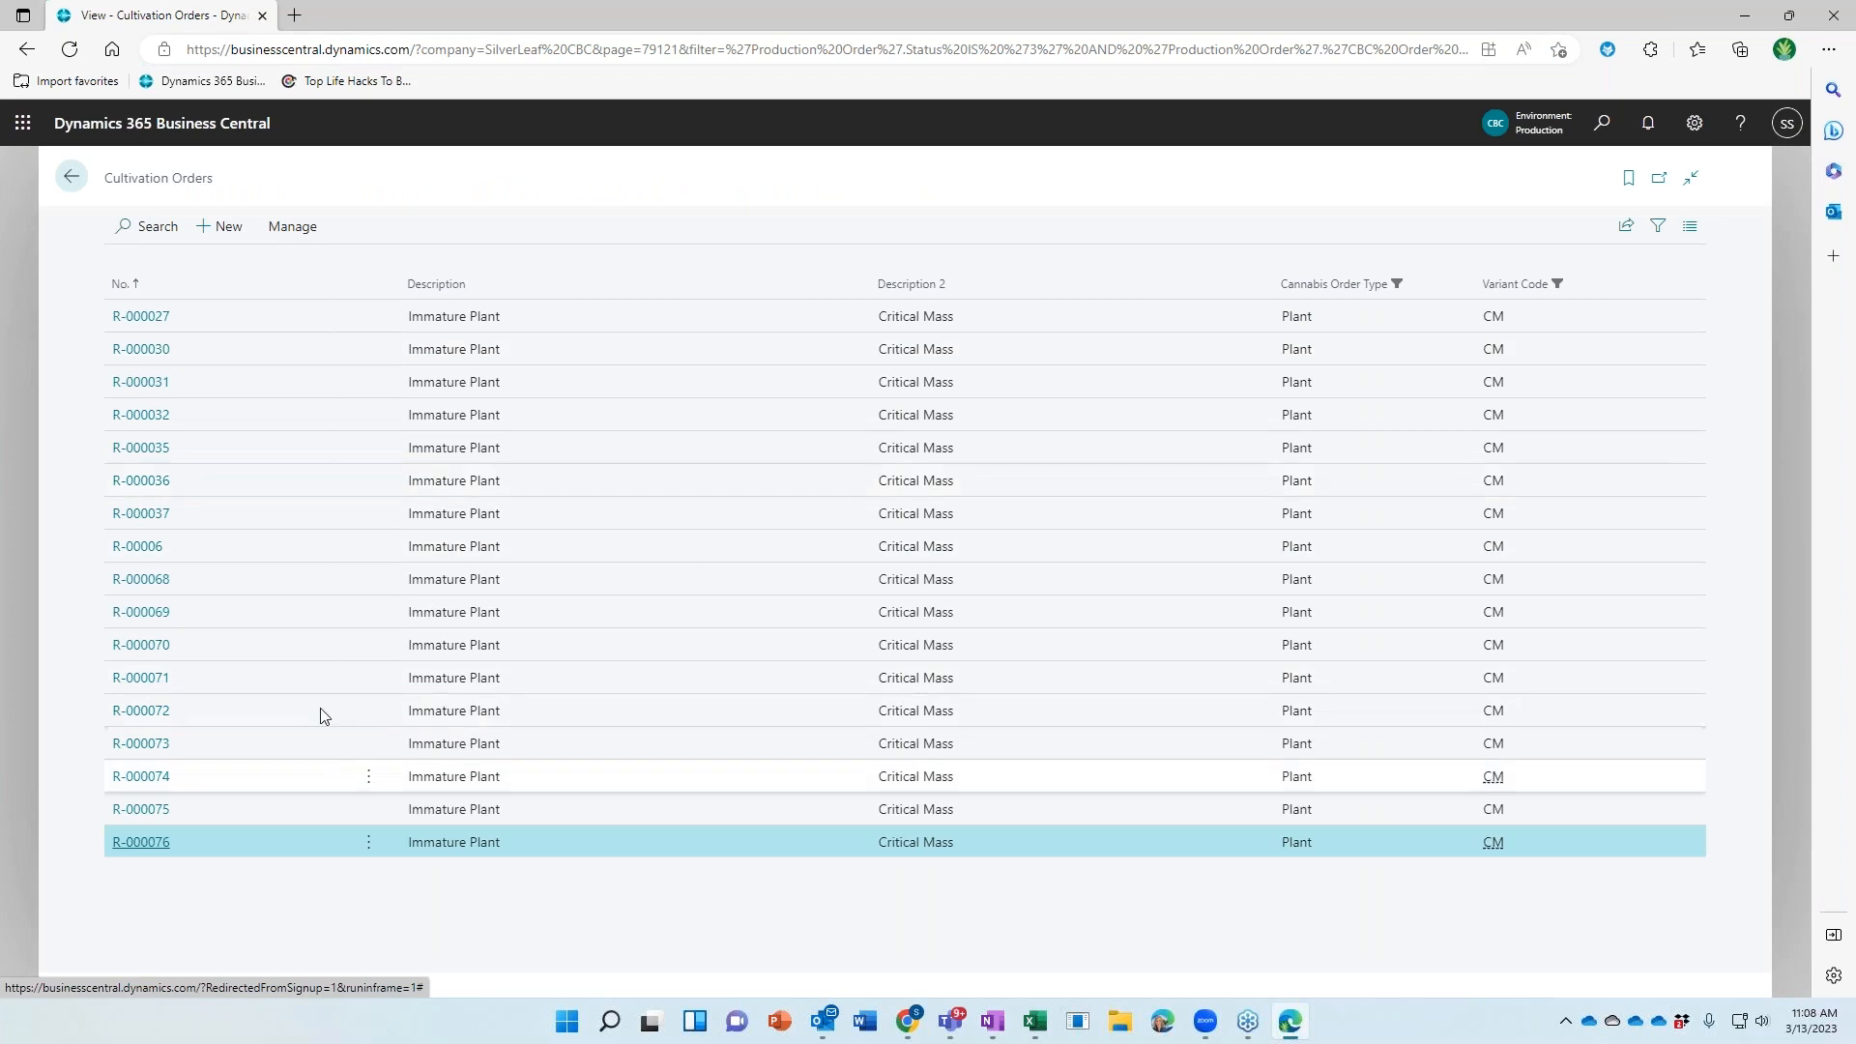
Return to the dashboard, scan the phase and room charts, and bring the Power BI window onscreen
click(70, 177)
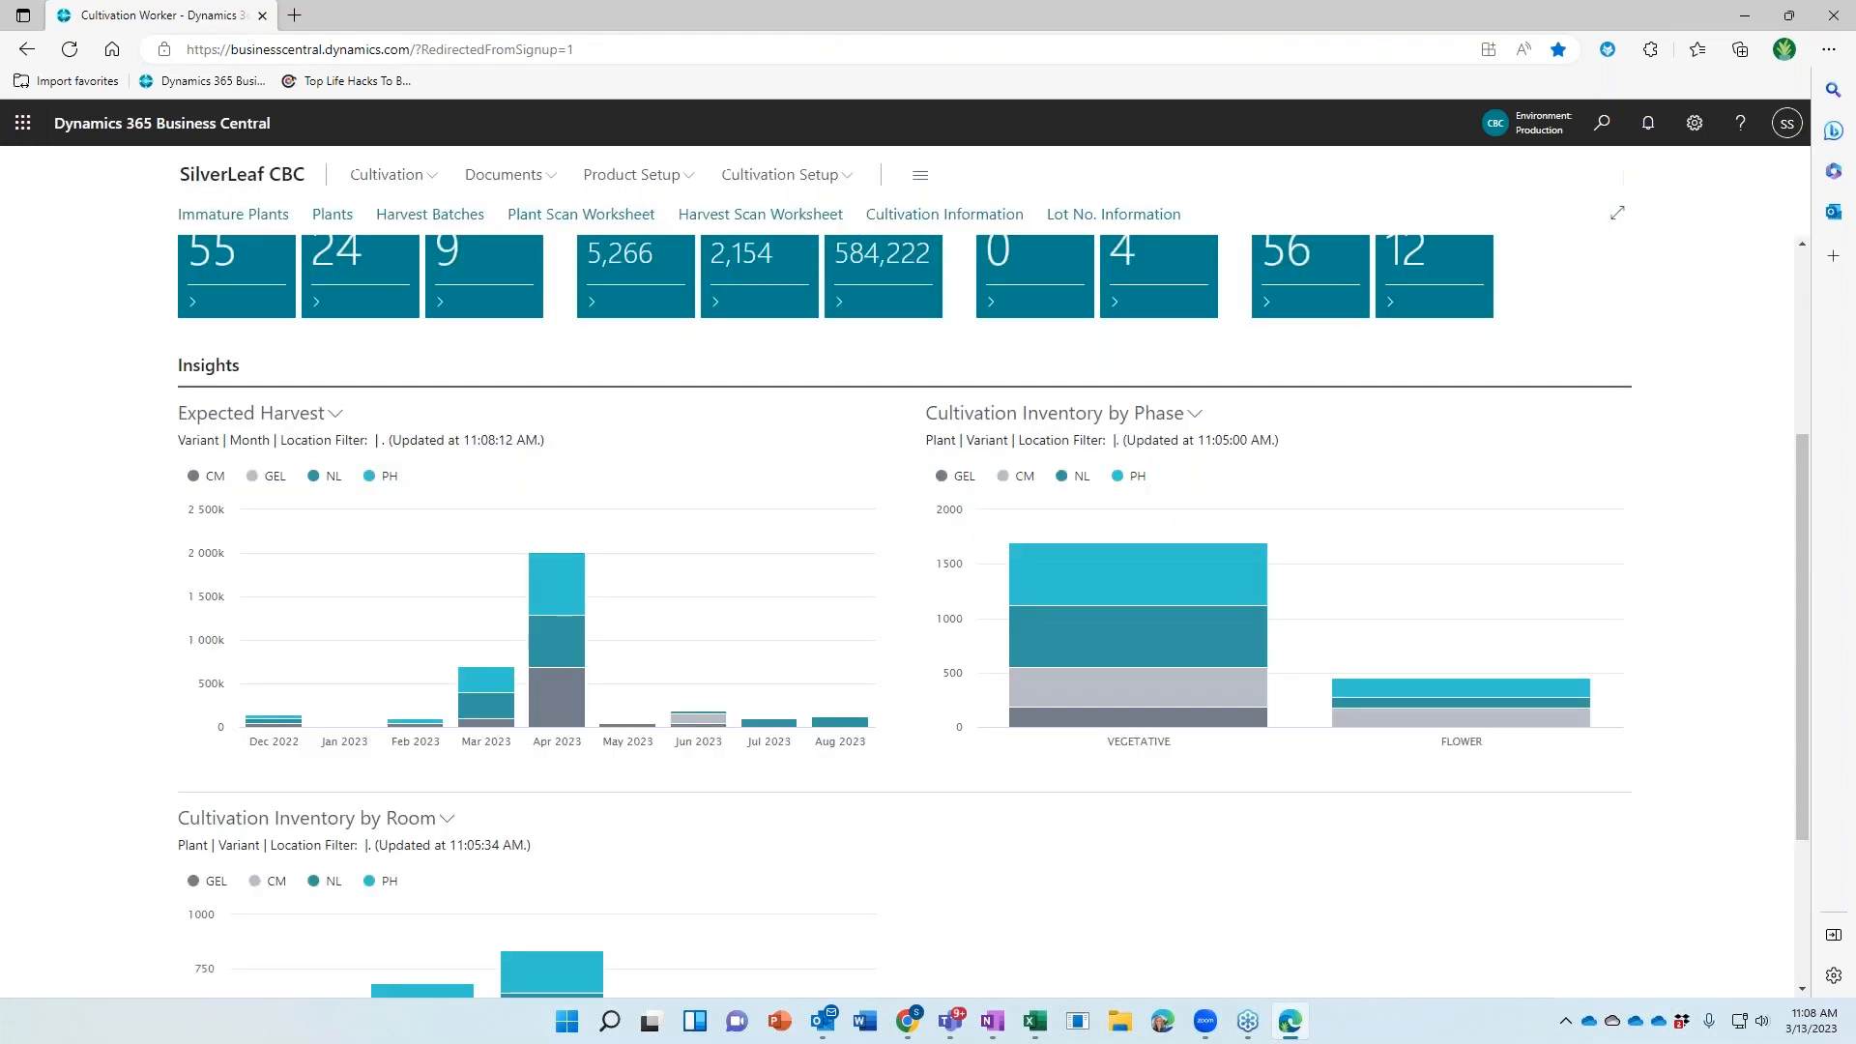
scroll(995, 535, up, 1)
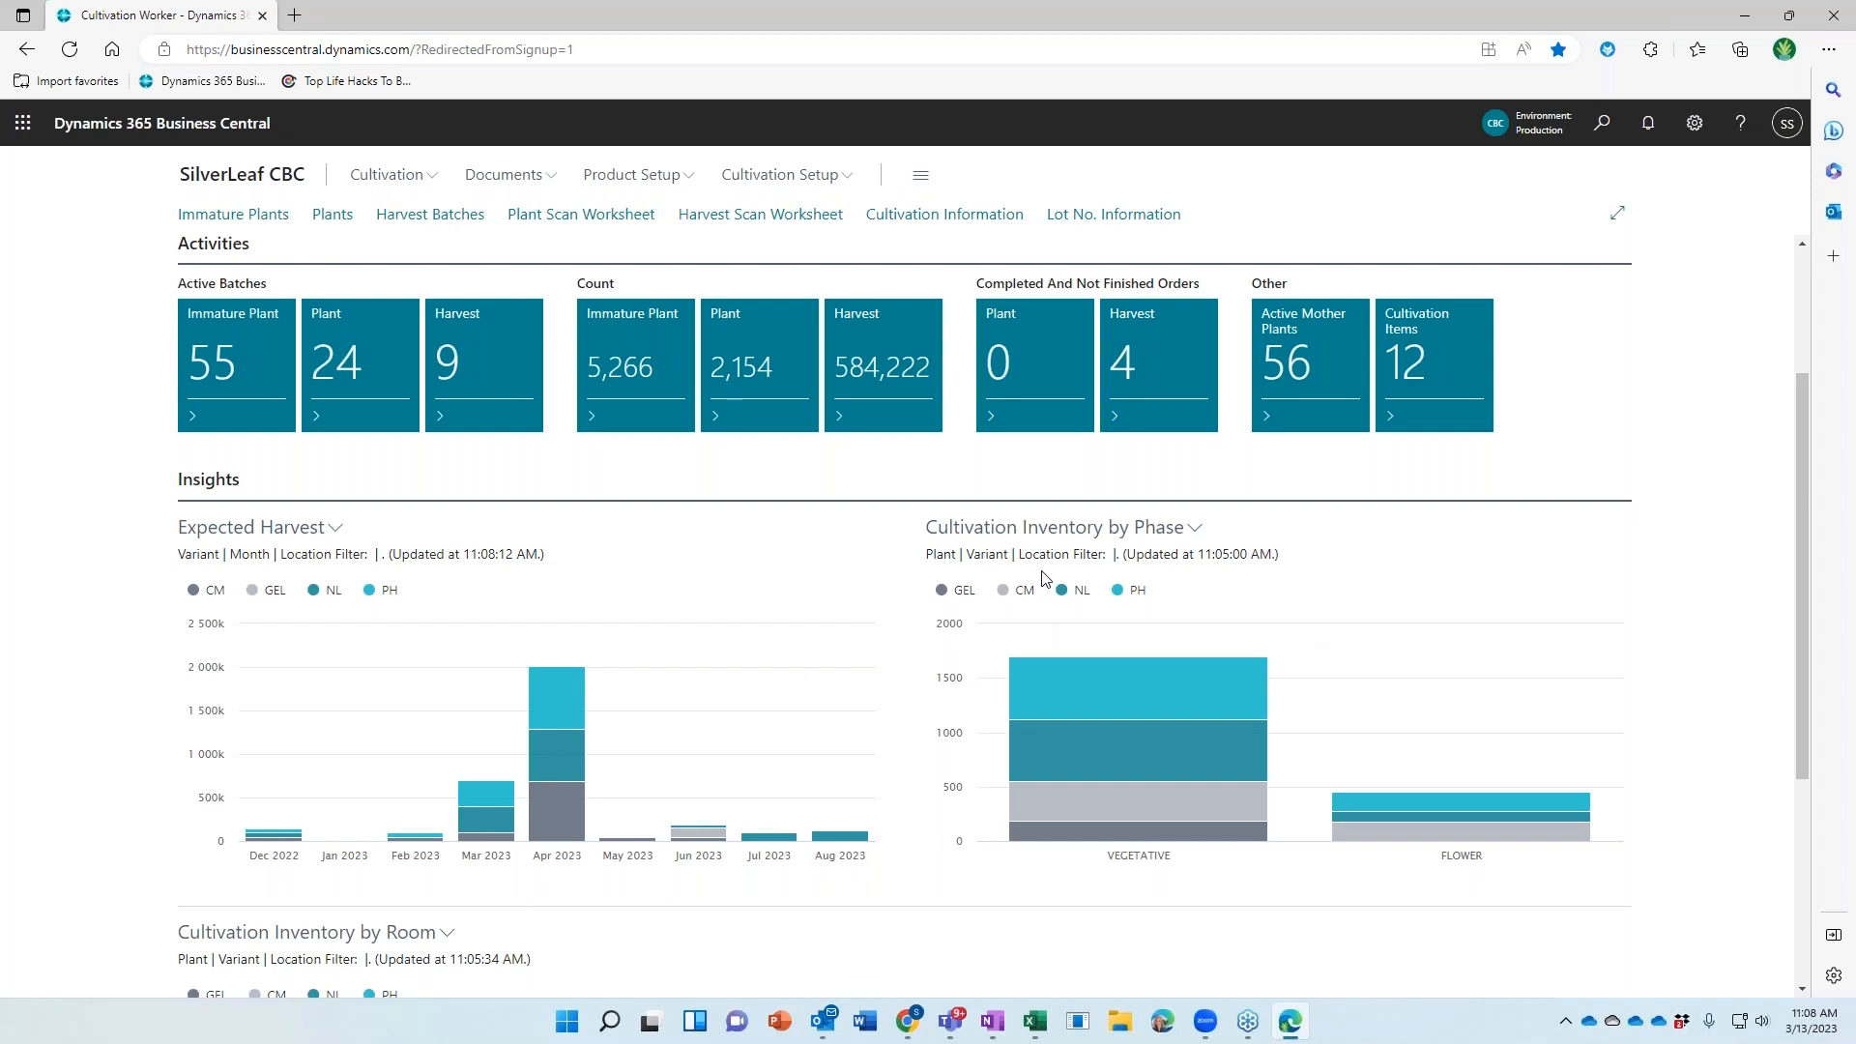
mouse_move(1255, 739)
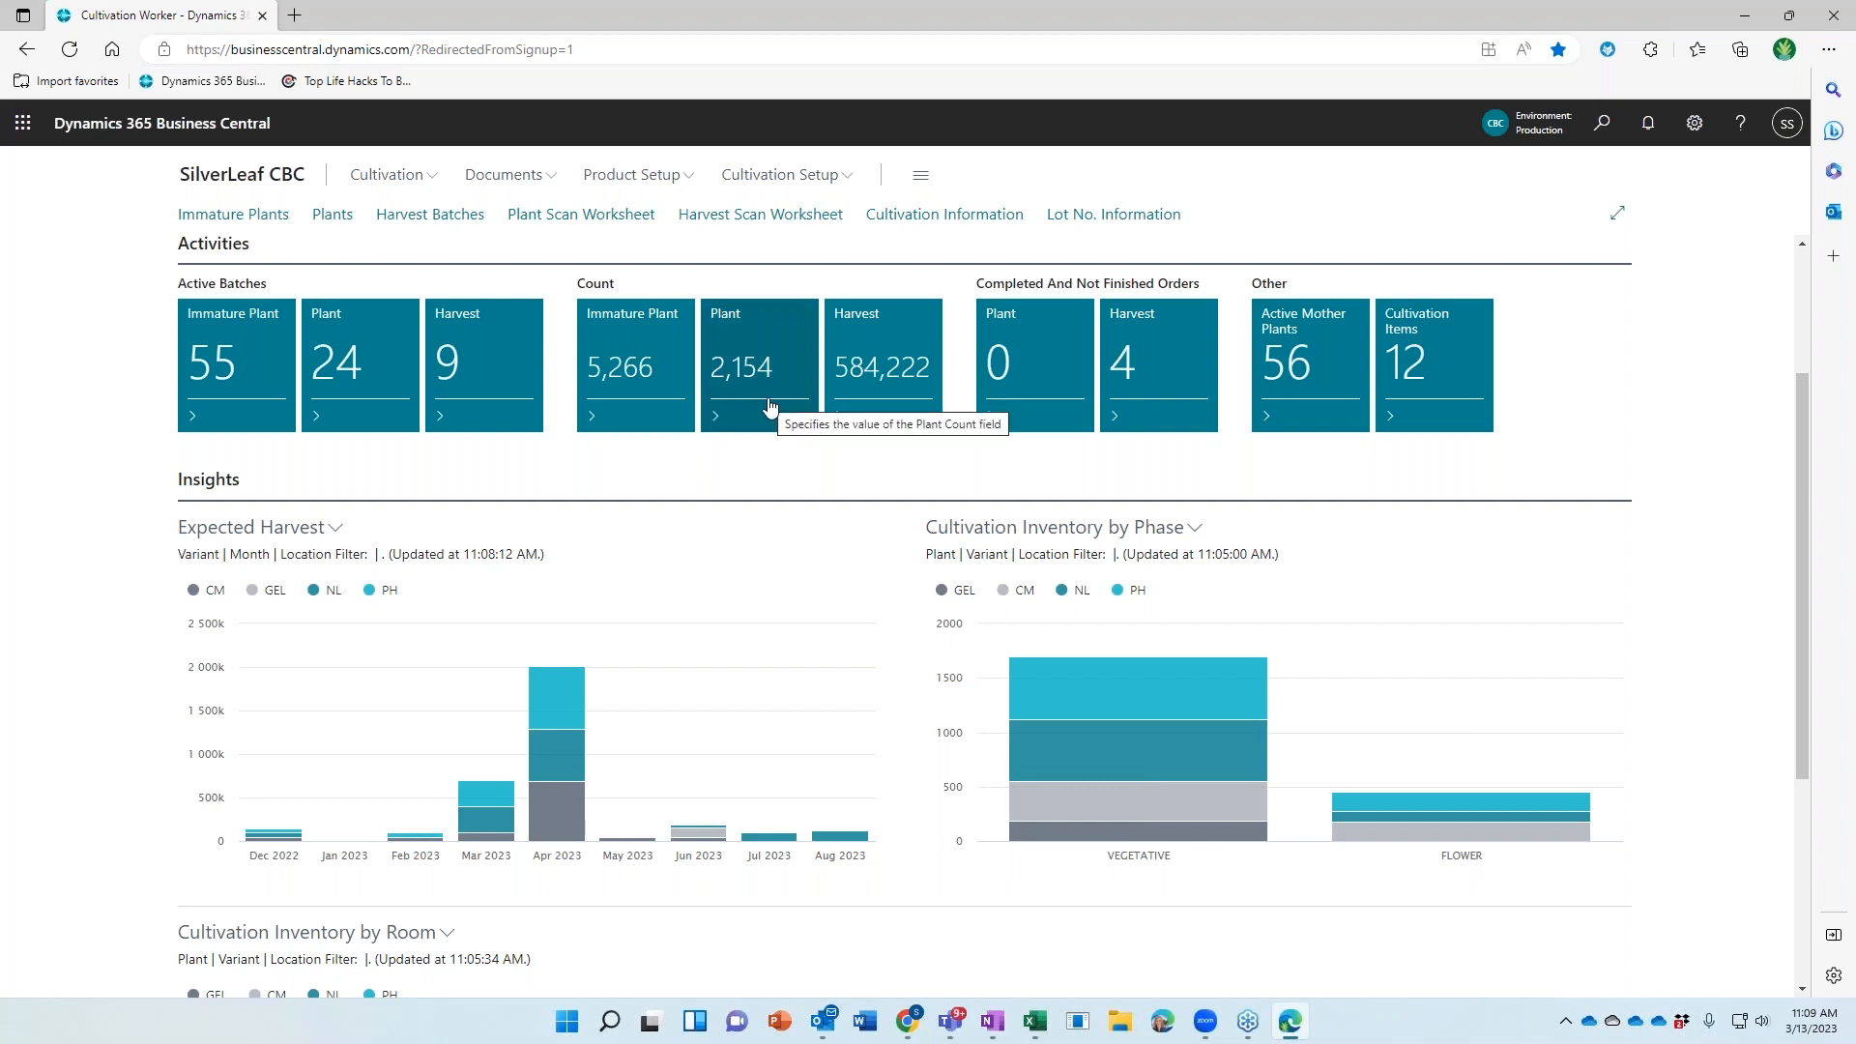
mouse_move(1143, 711)
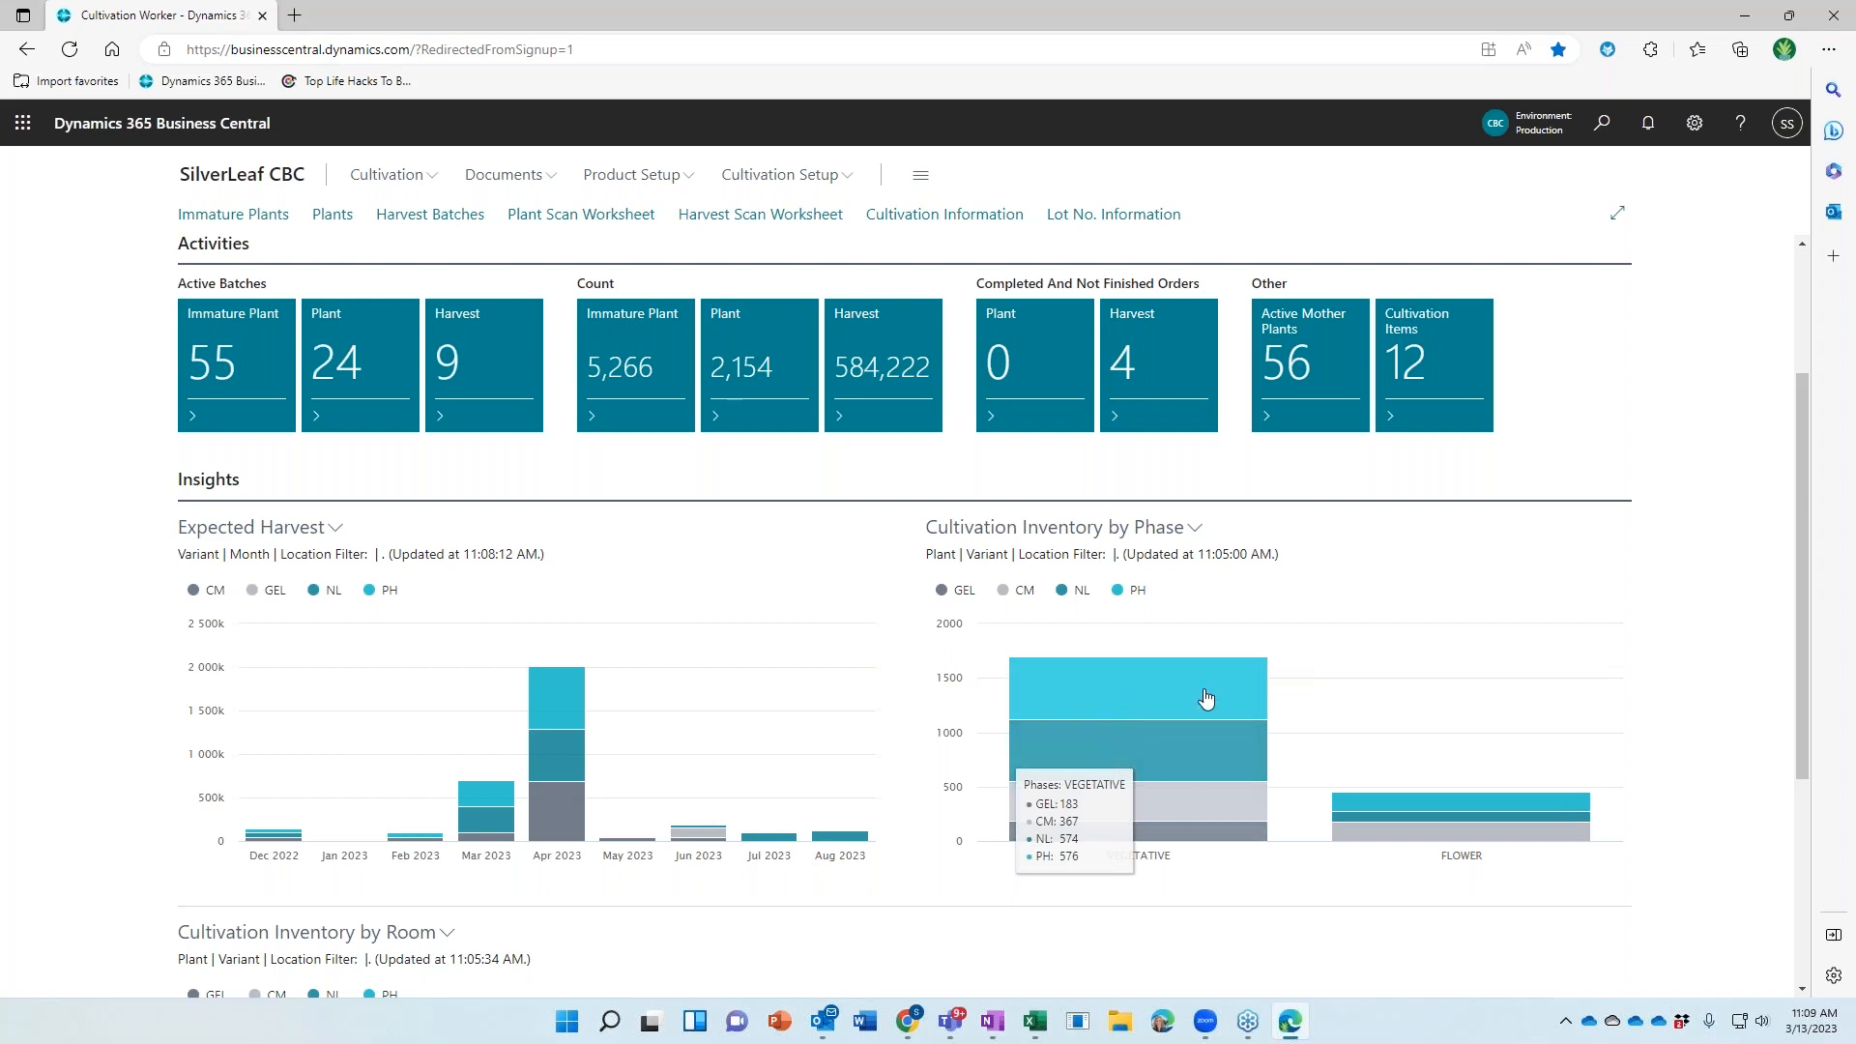
scroll(1209, 805, down, 4)
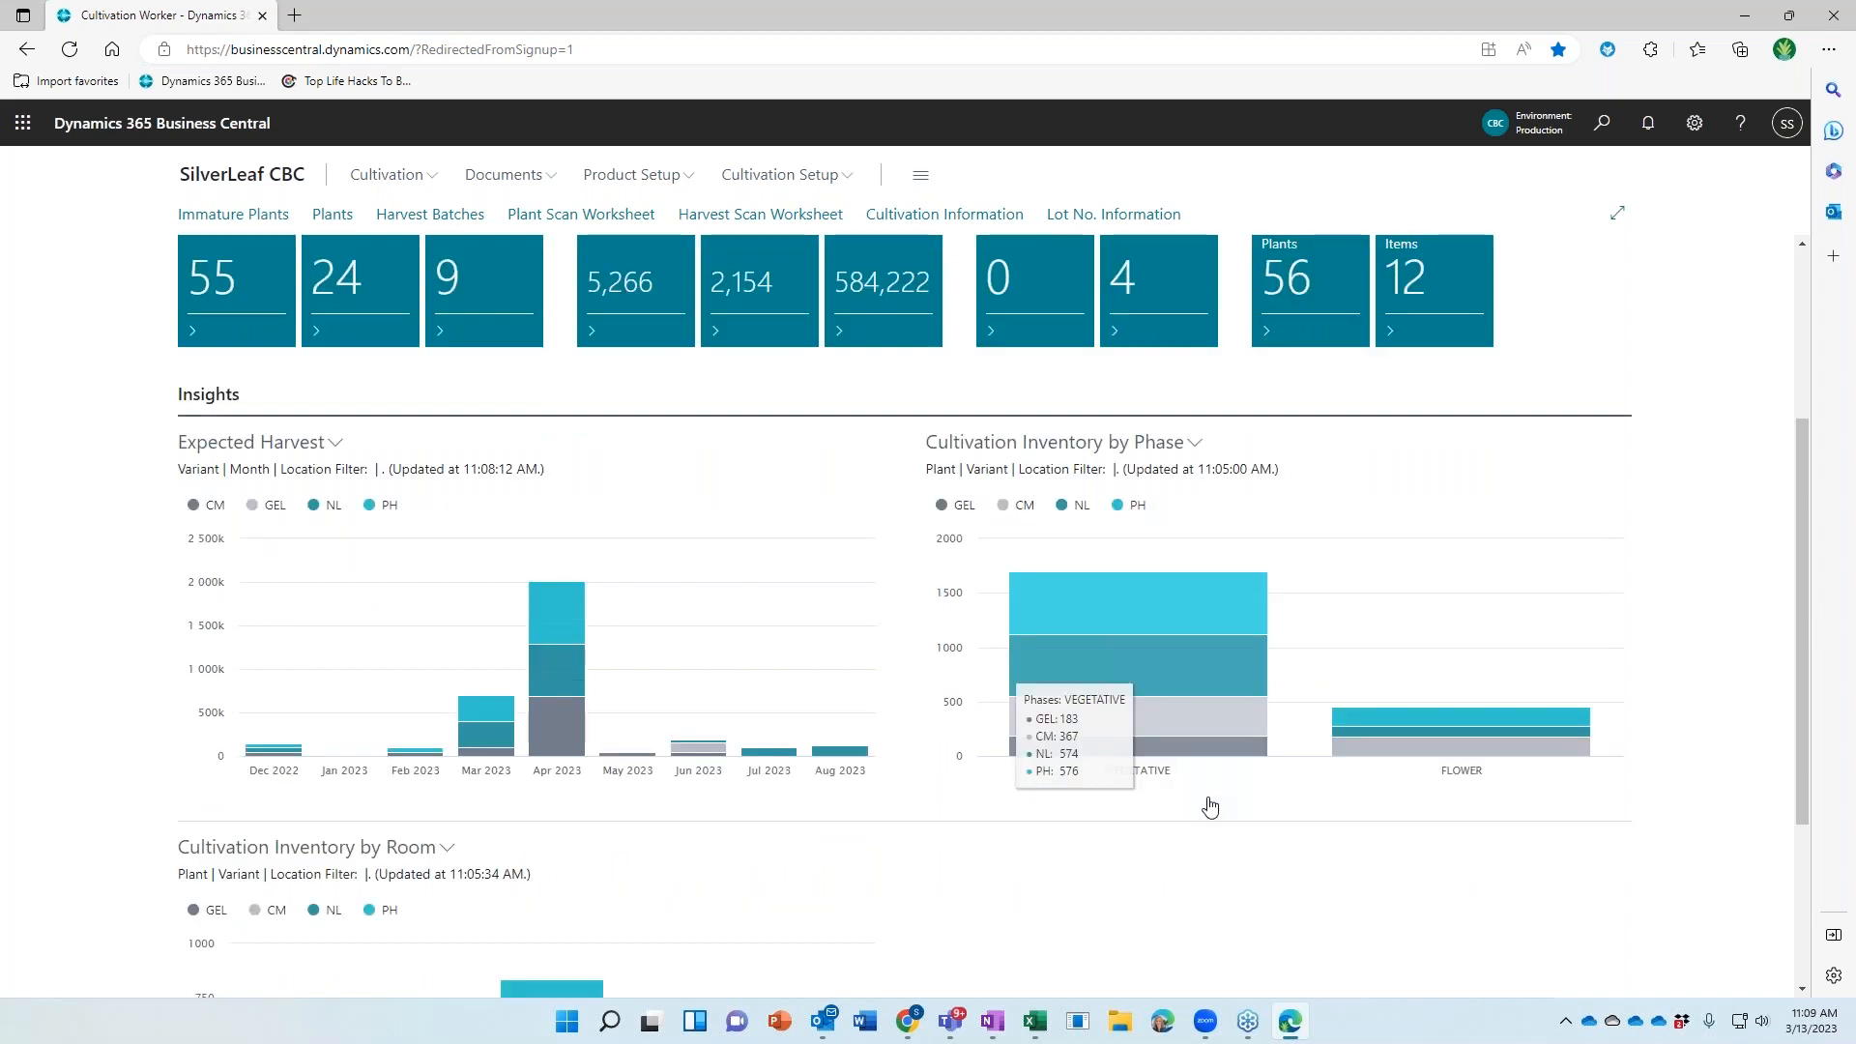
mouse_move(701, 795)
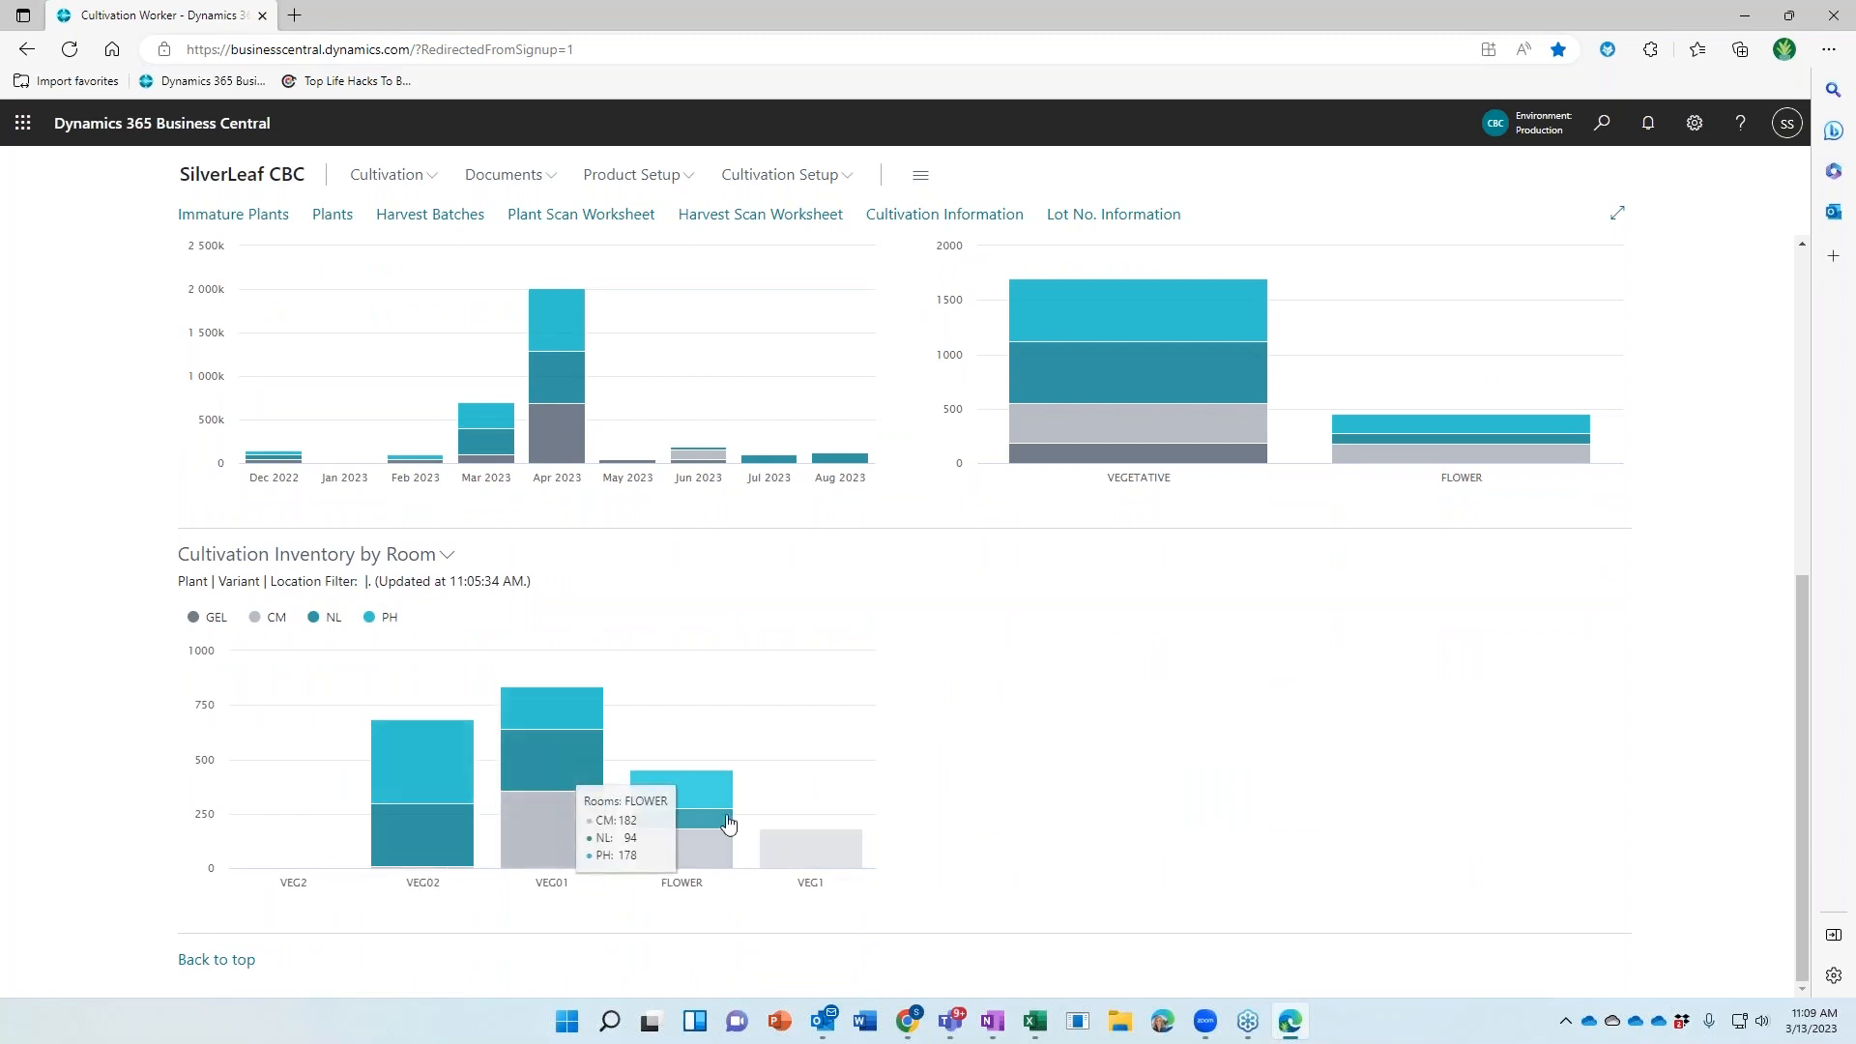
mouse_move(406, 832)
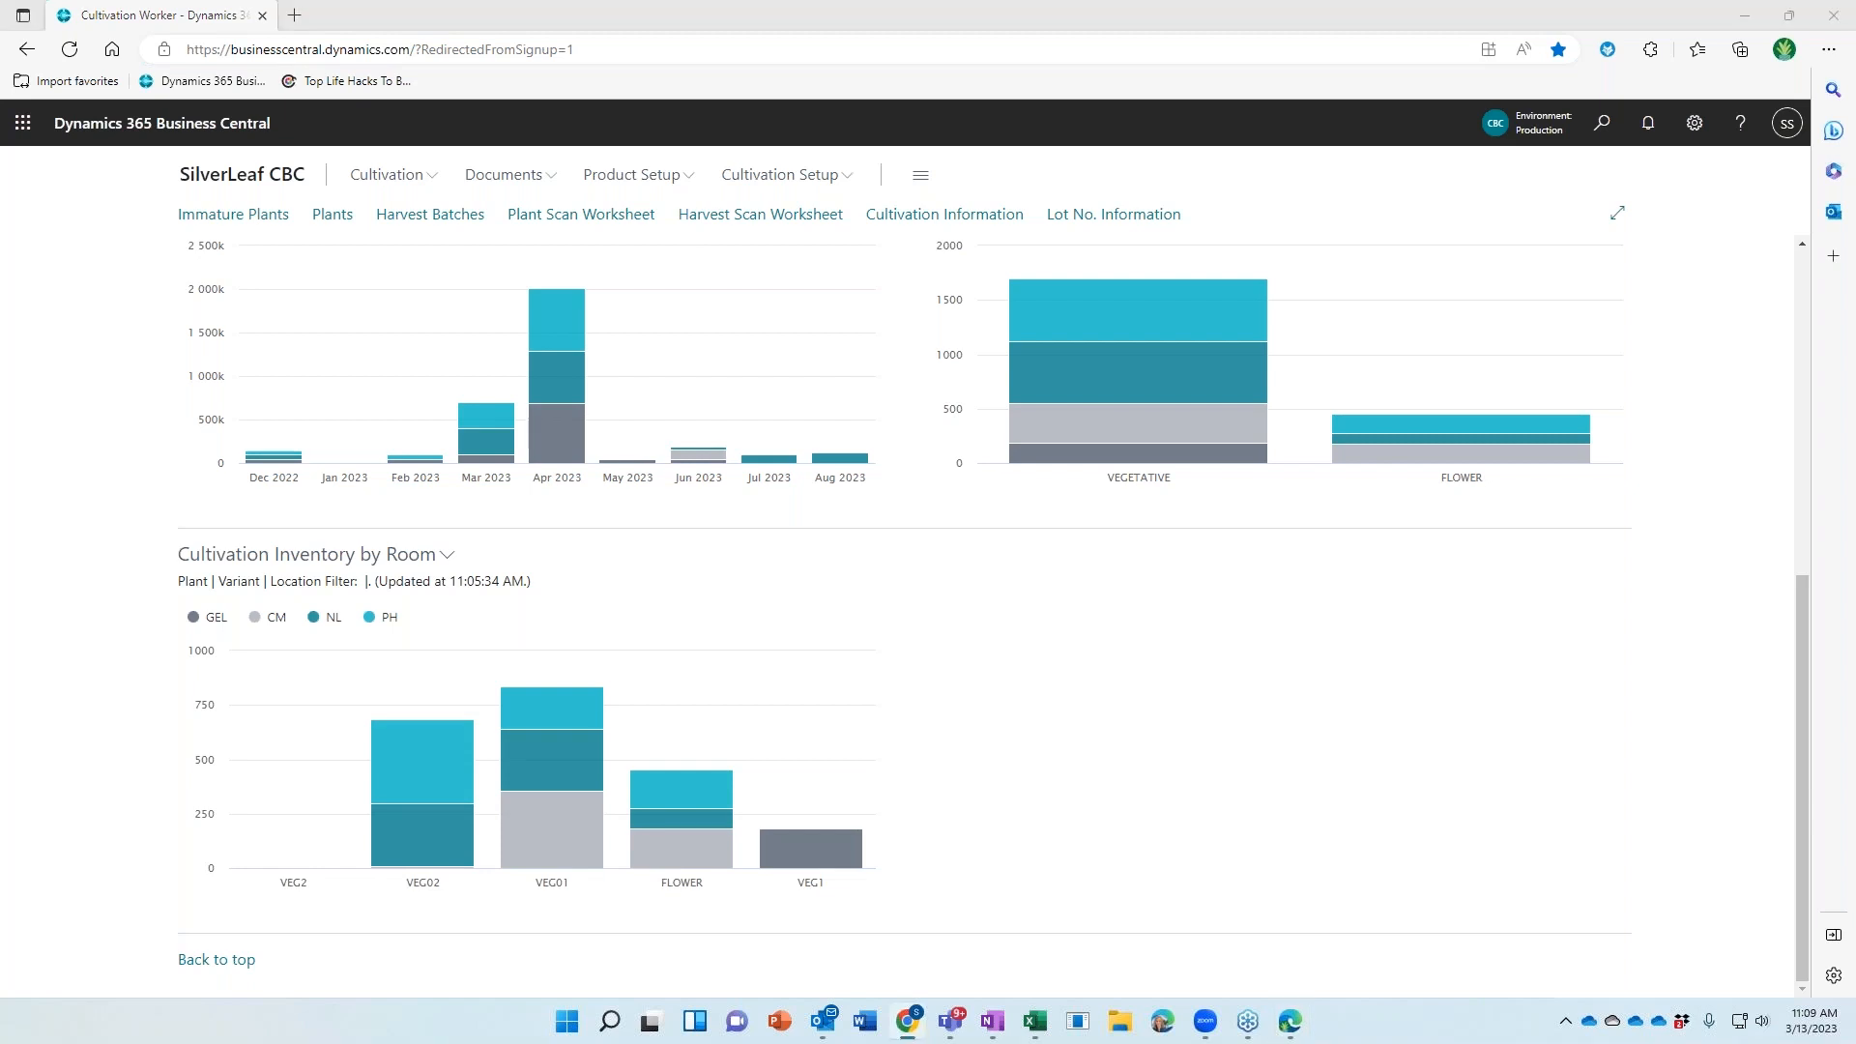
drag(1855, 145, 870, 1)
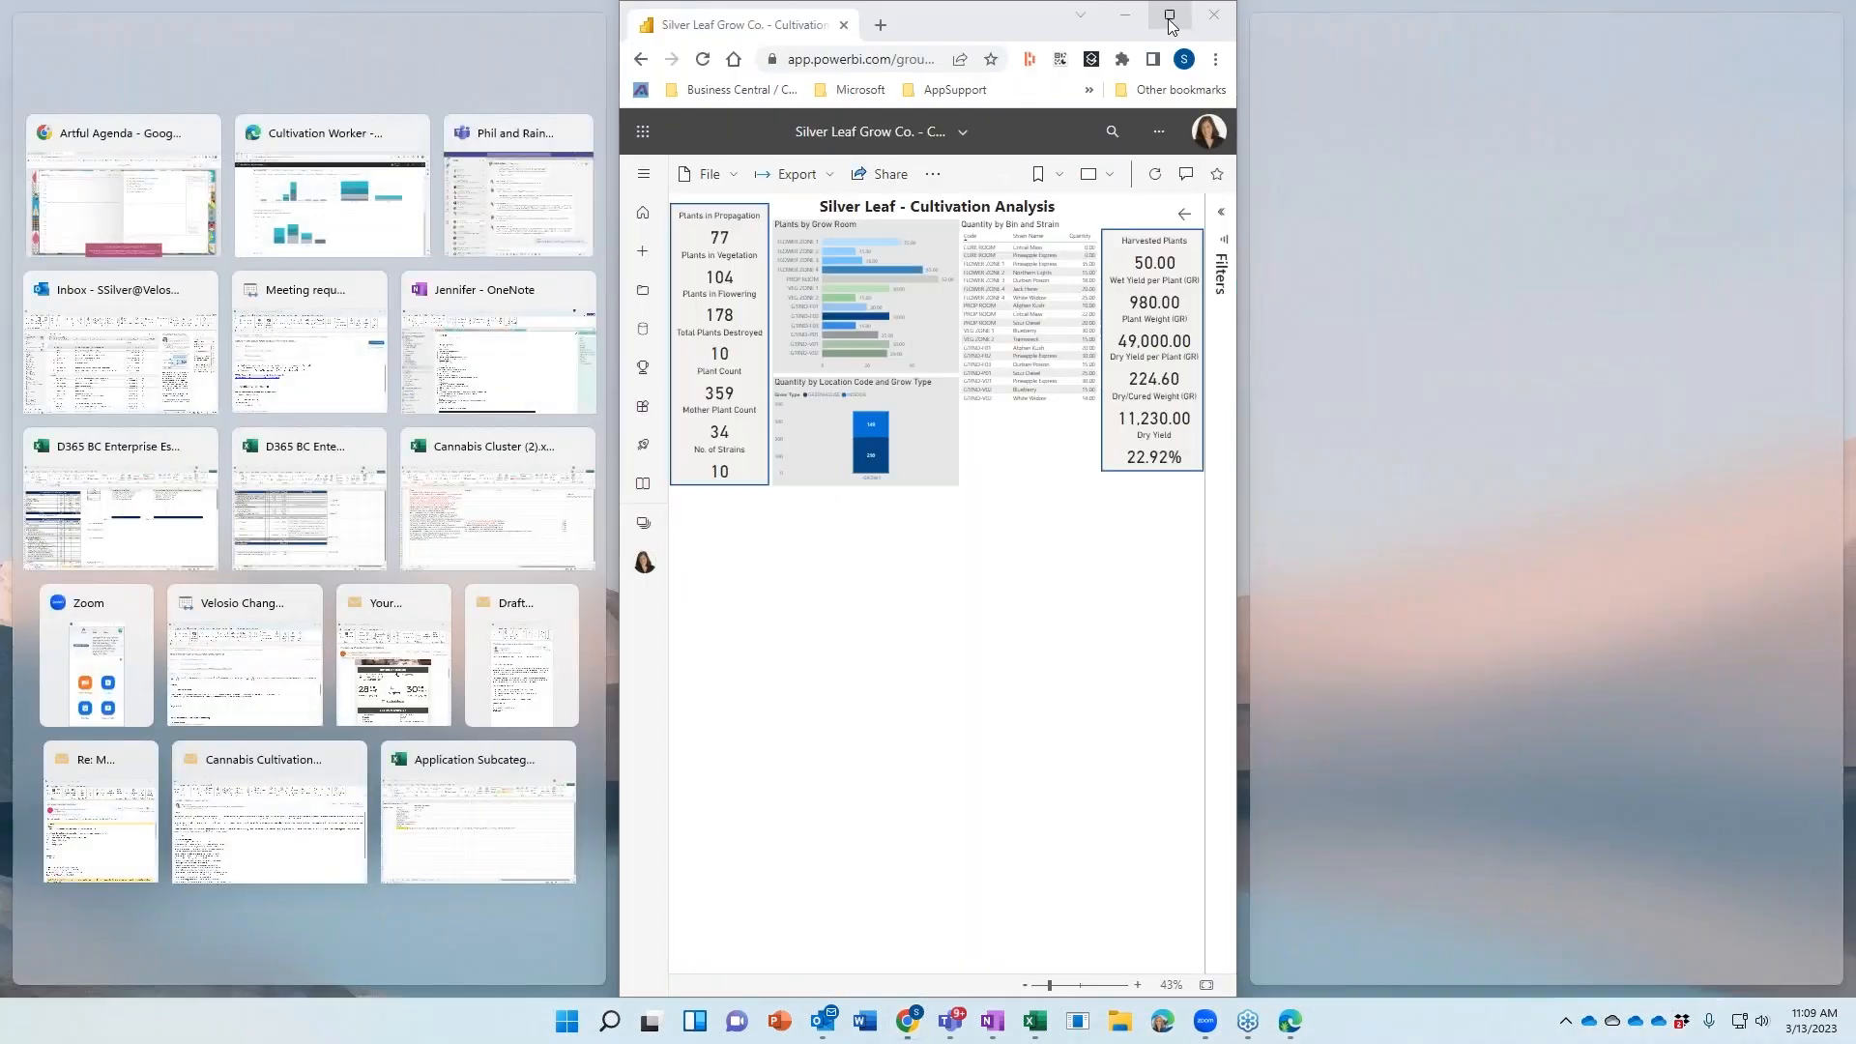
Maximize the Silver Leaf - Cultivation Analysis report, then move it aside to reveal Business Central's dashboard
click(1168, 15)
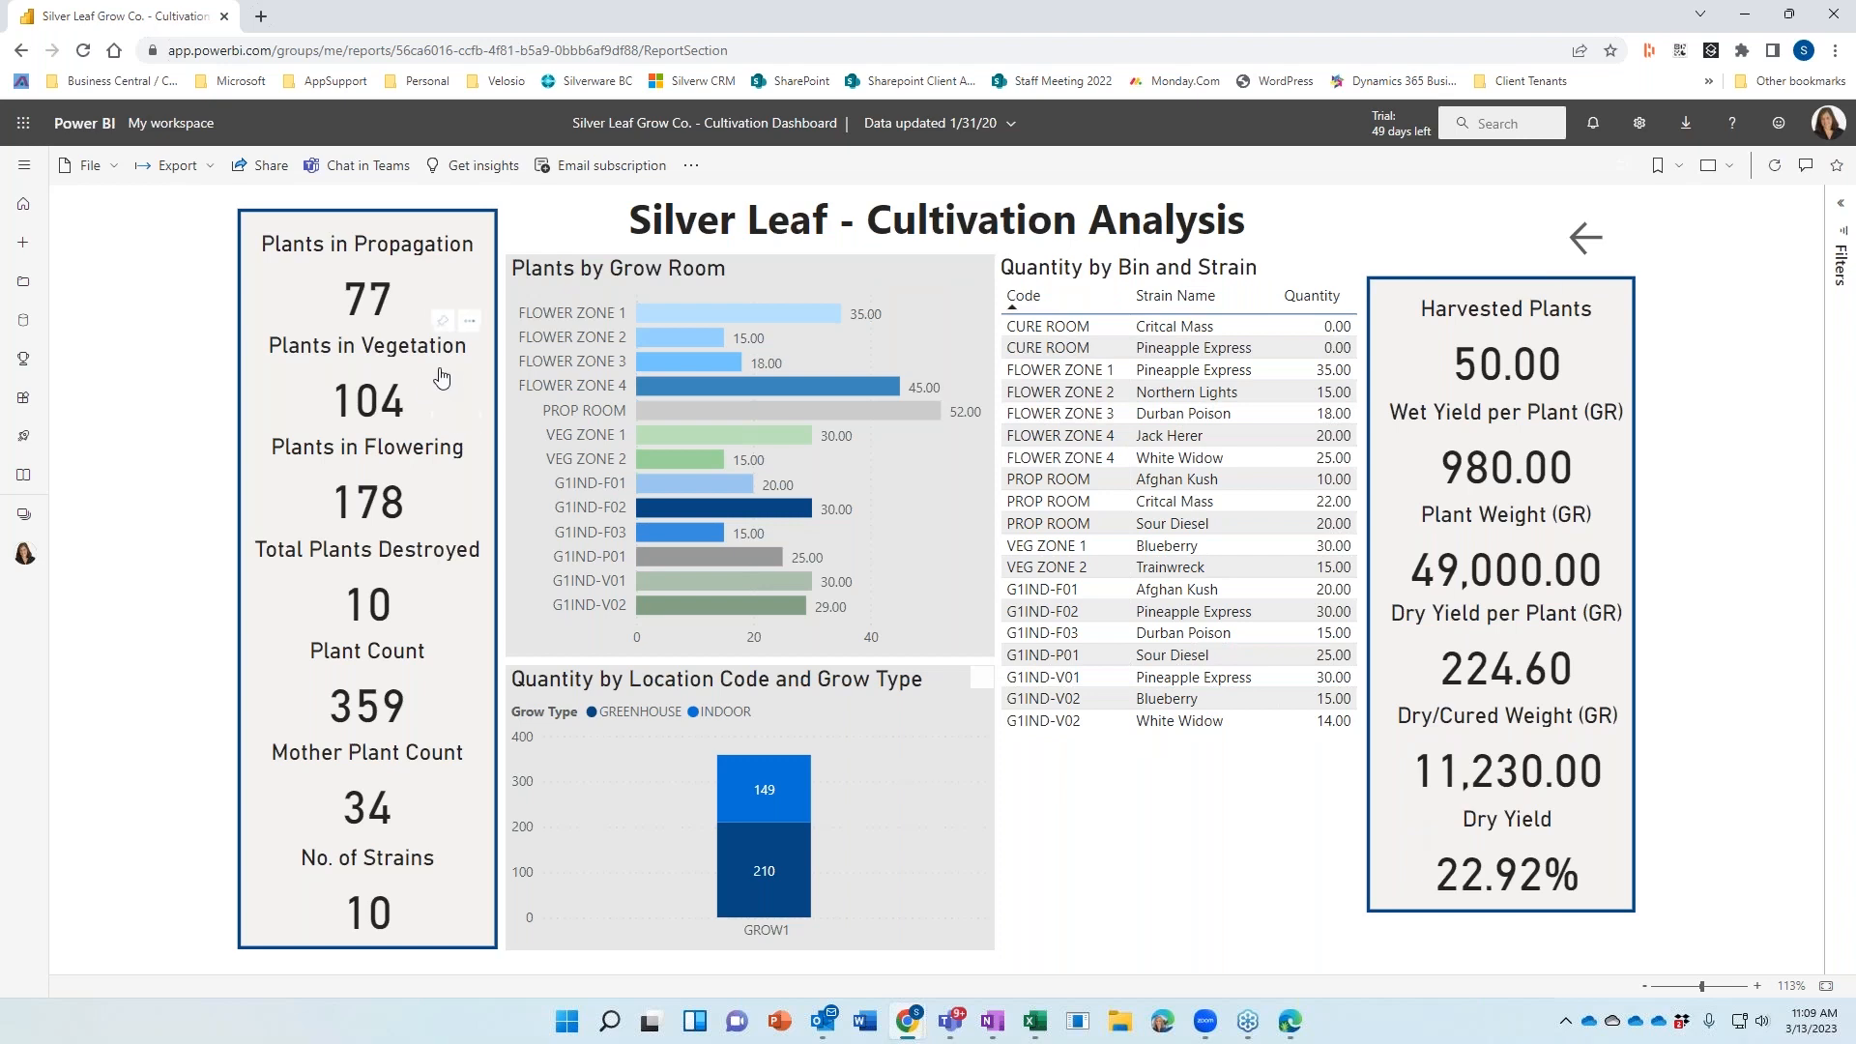
drag(508, 14, 1855, 590)
scroll(640, 624, up, 6)
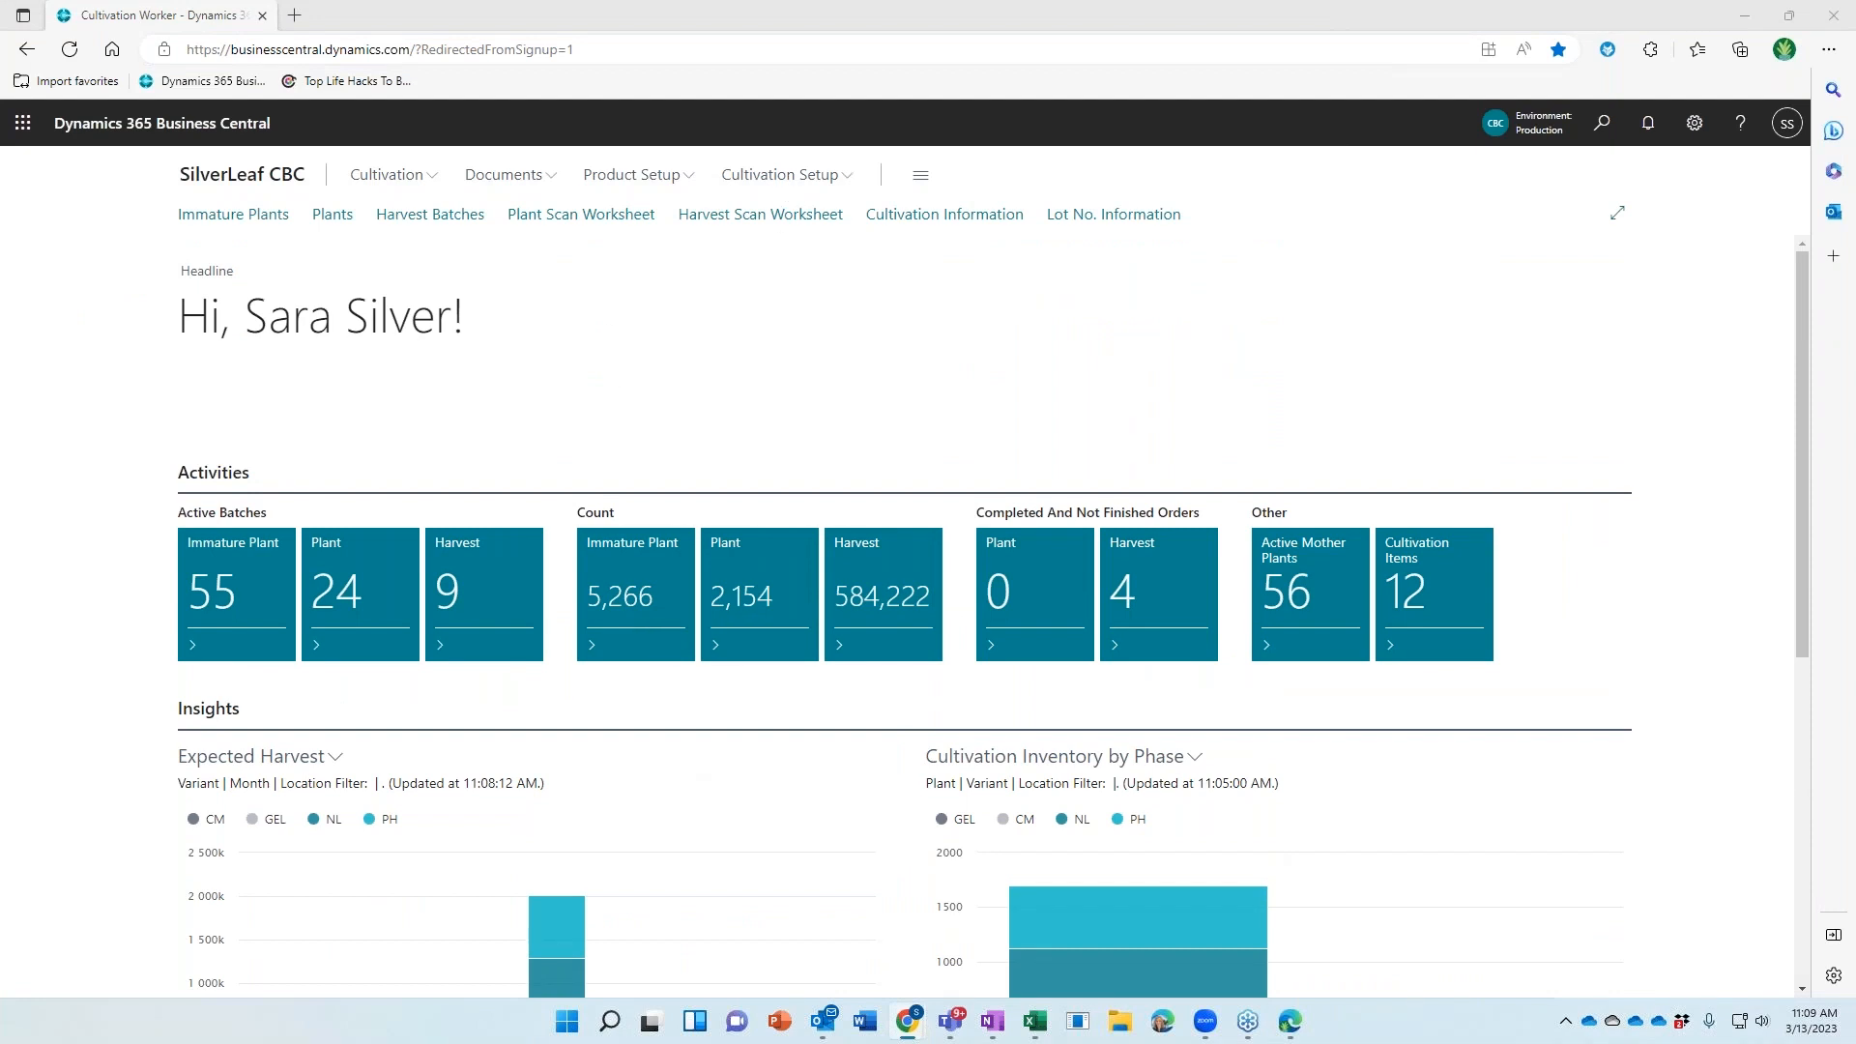
click(799, 177)
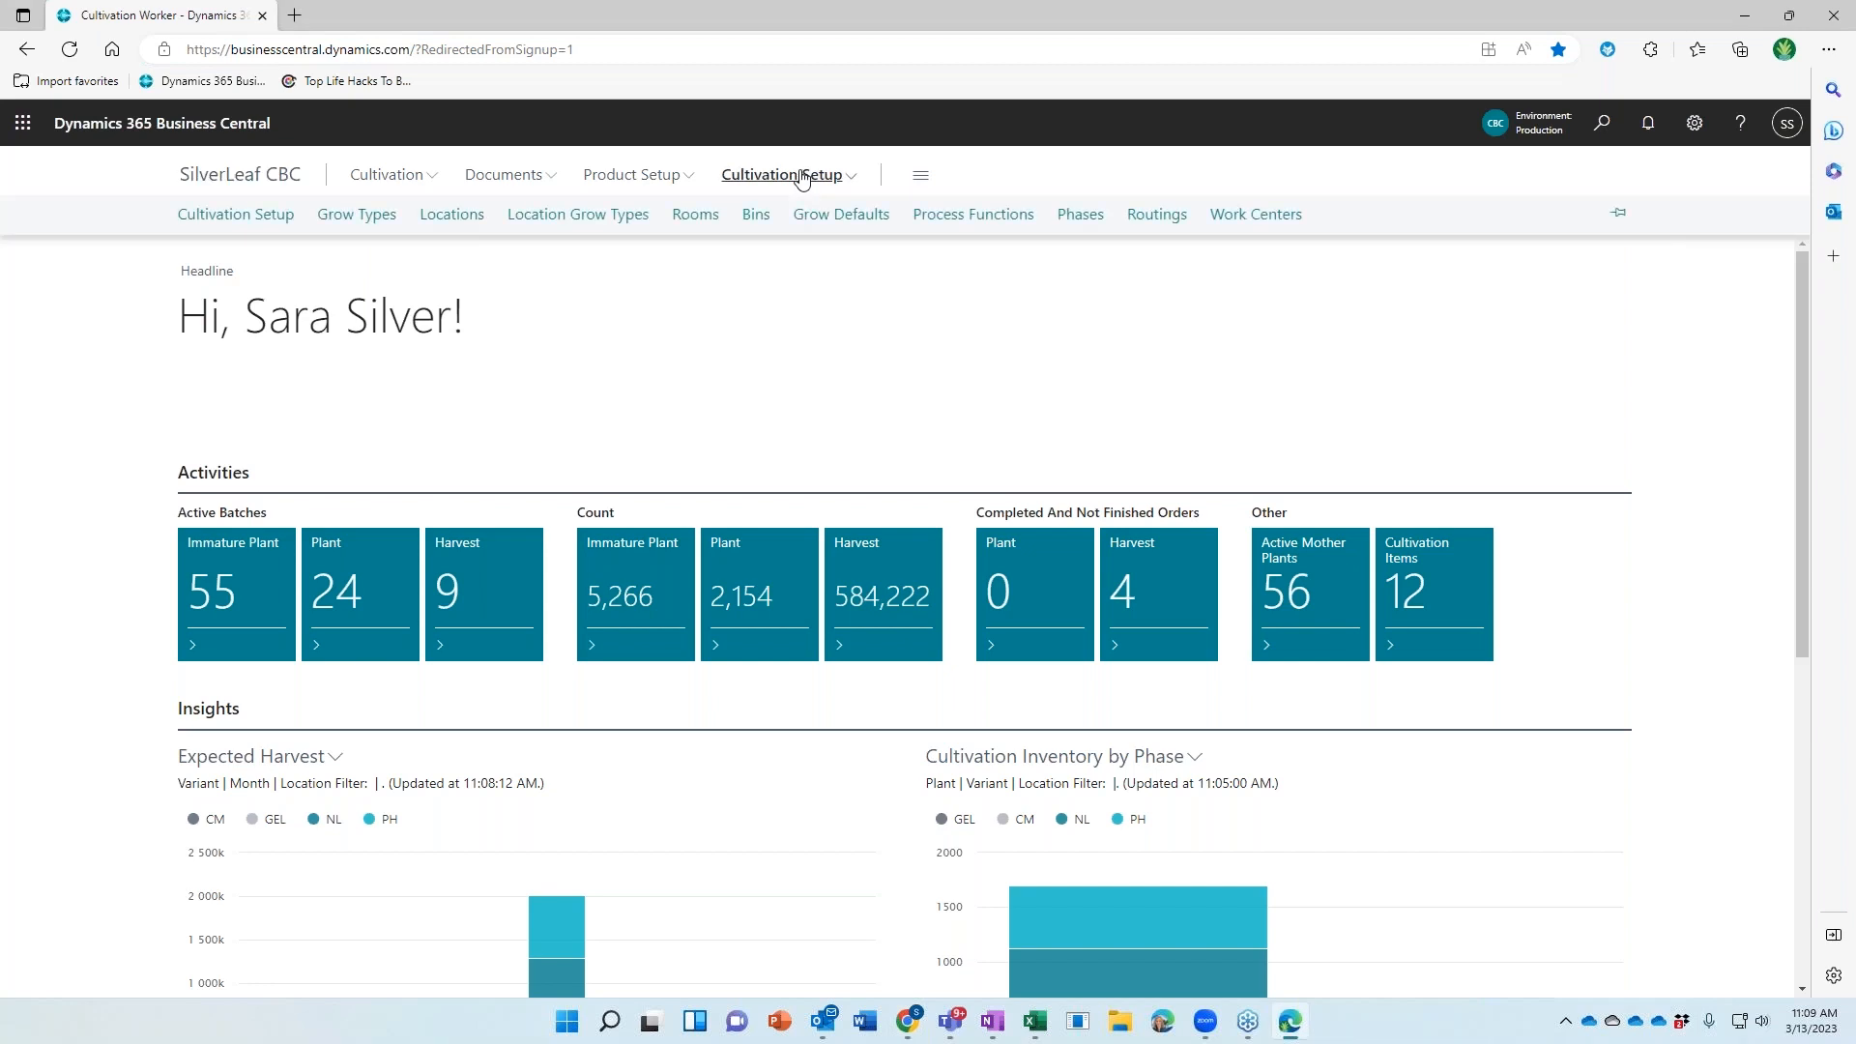
click(559, 220)
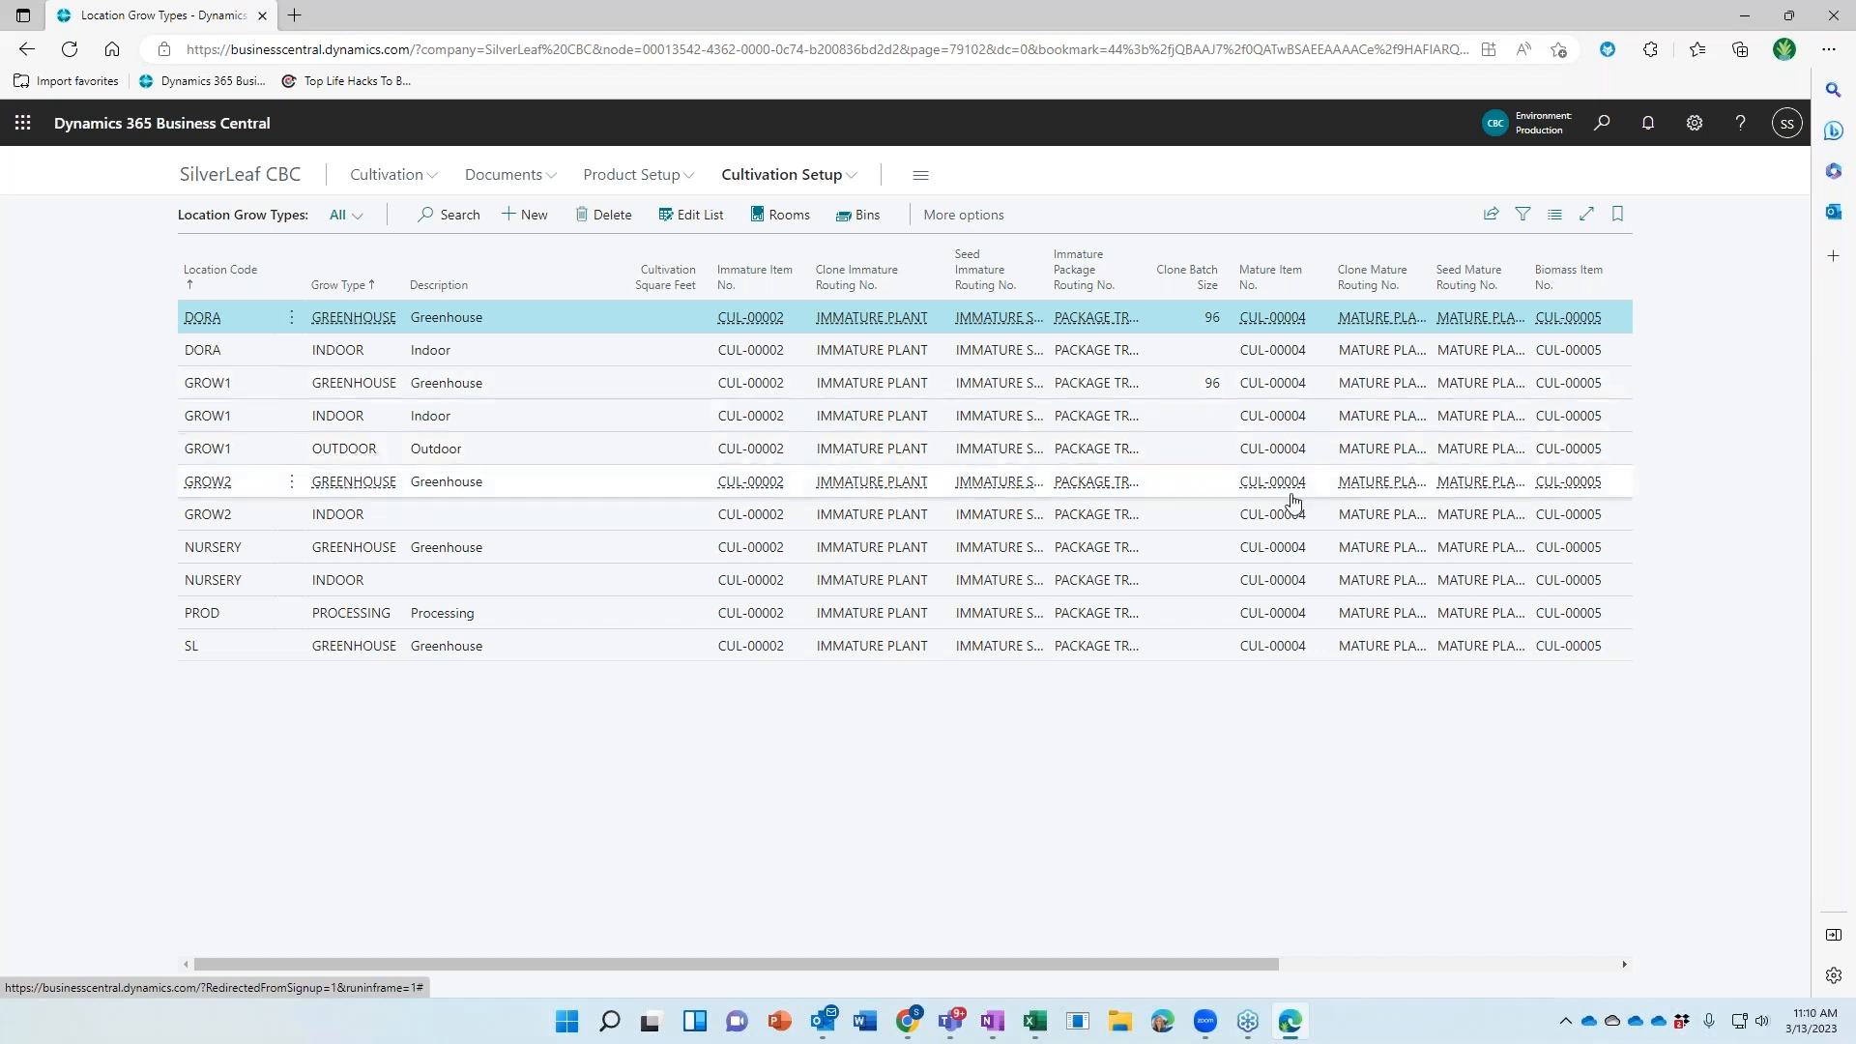
click(1257, 456)
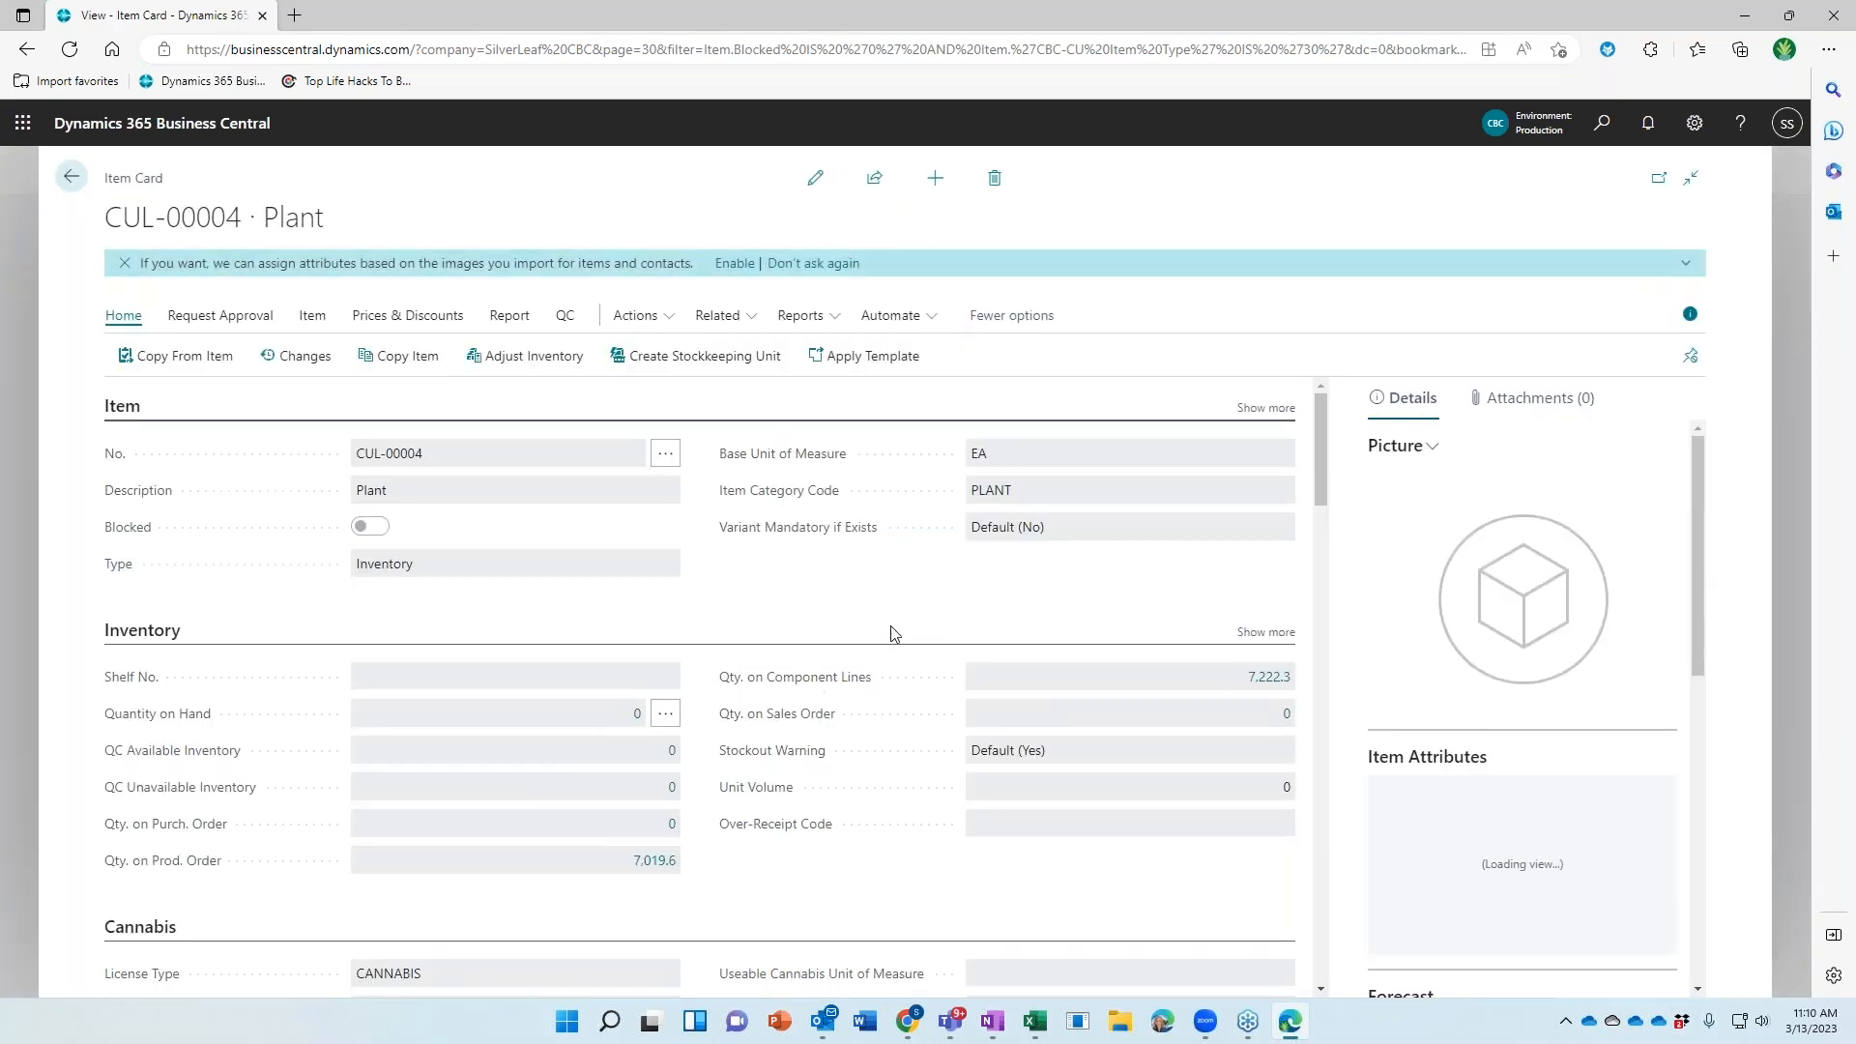
scroll(594, 603, down, 3)
click(70, 176)
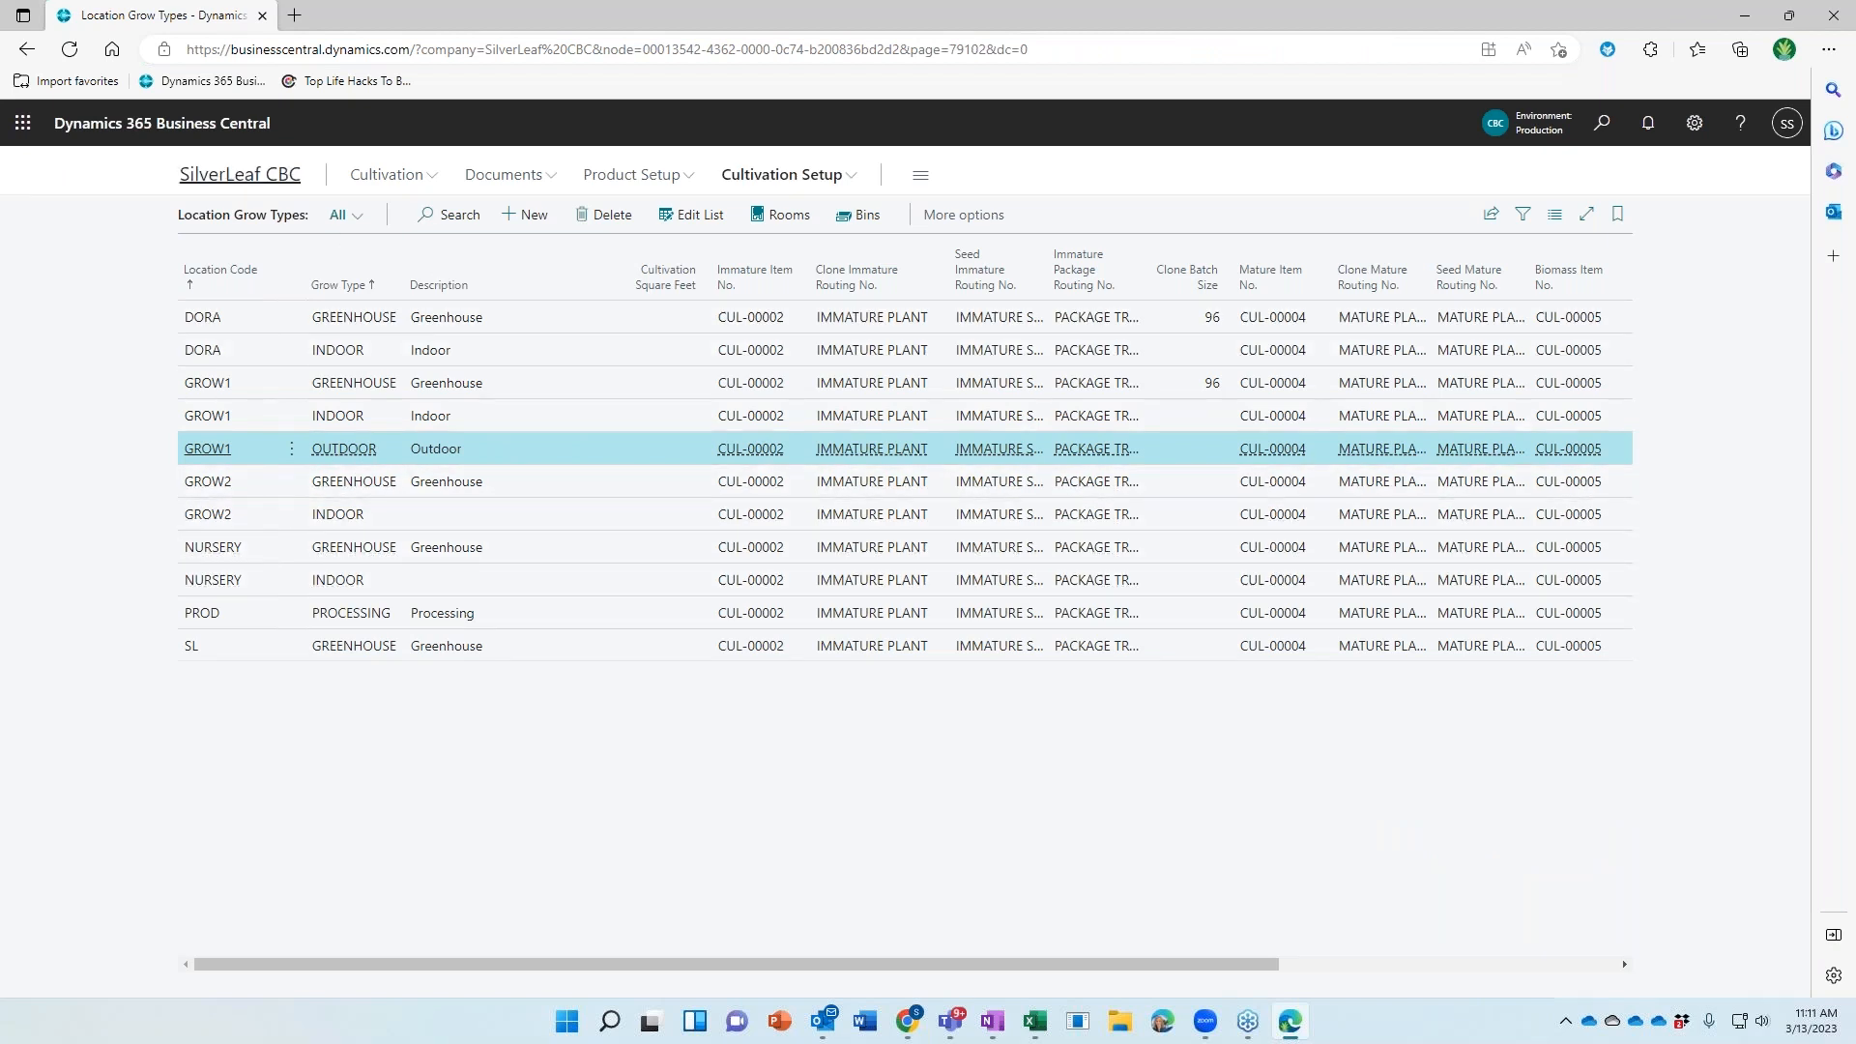
click(240, 174)
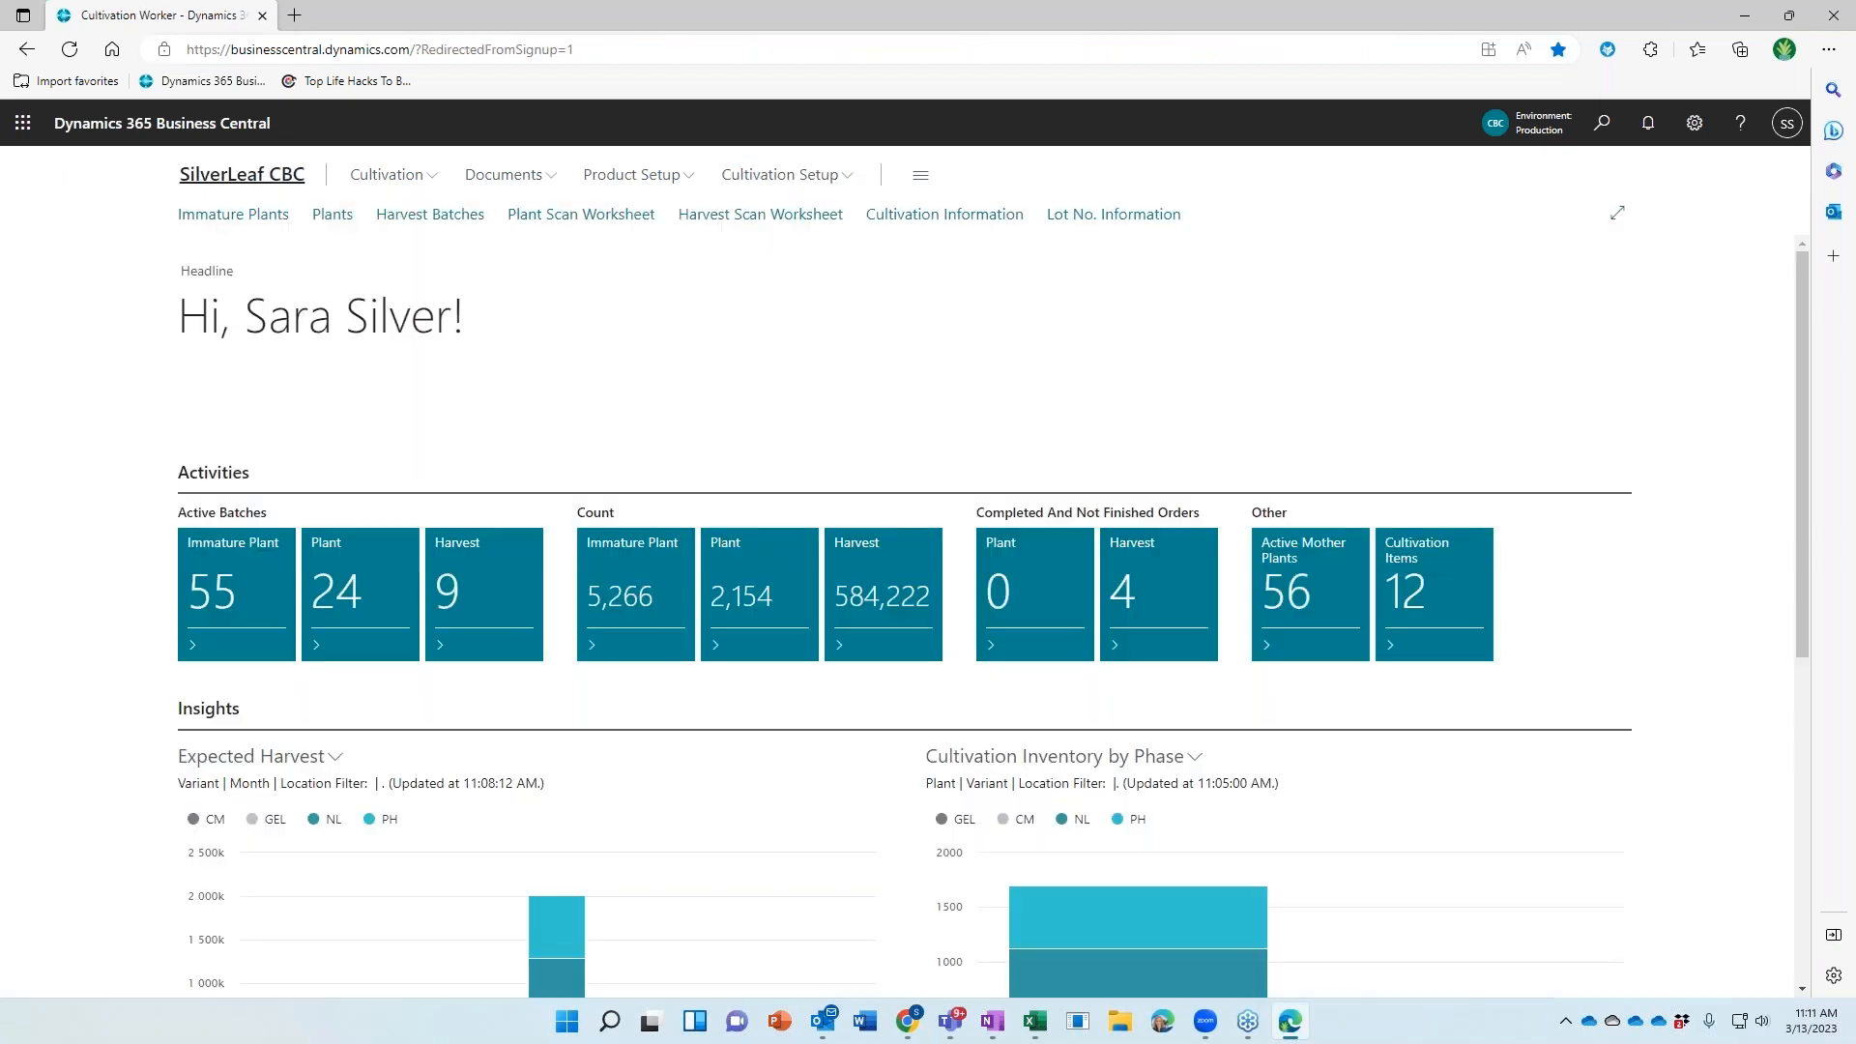
Open Grow Defaults from Cultivation Setup, sort by Location Code, and select the GROW1 Greenhouse Clone row
click(837, 178)
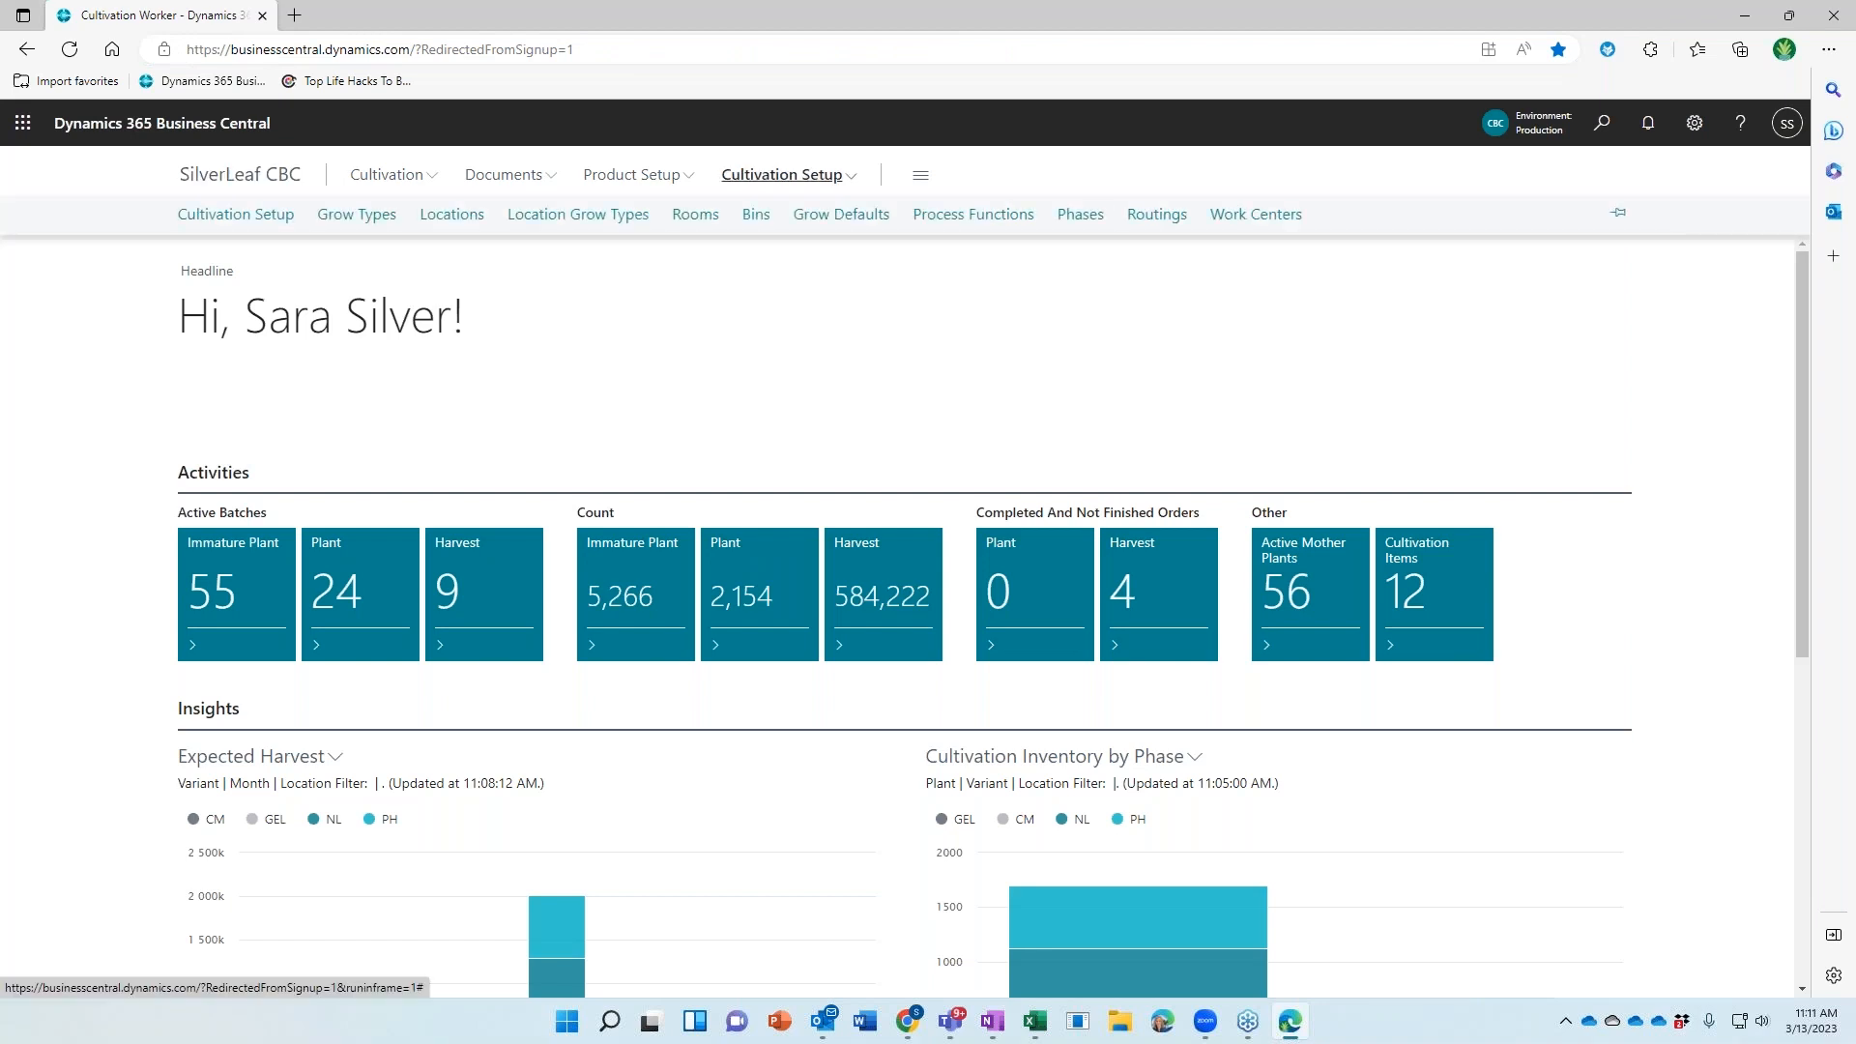
click(834, 221)
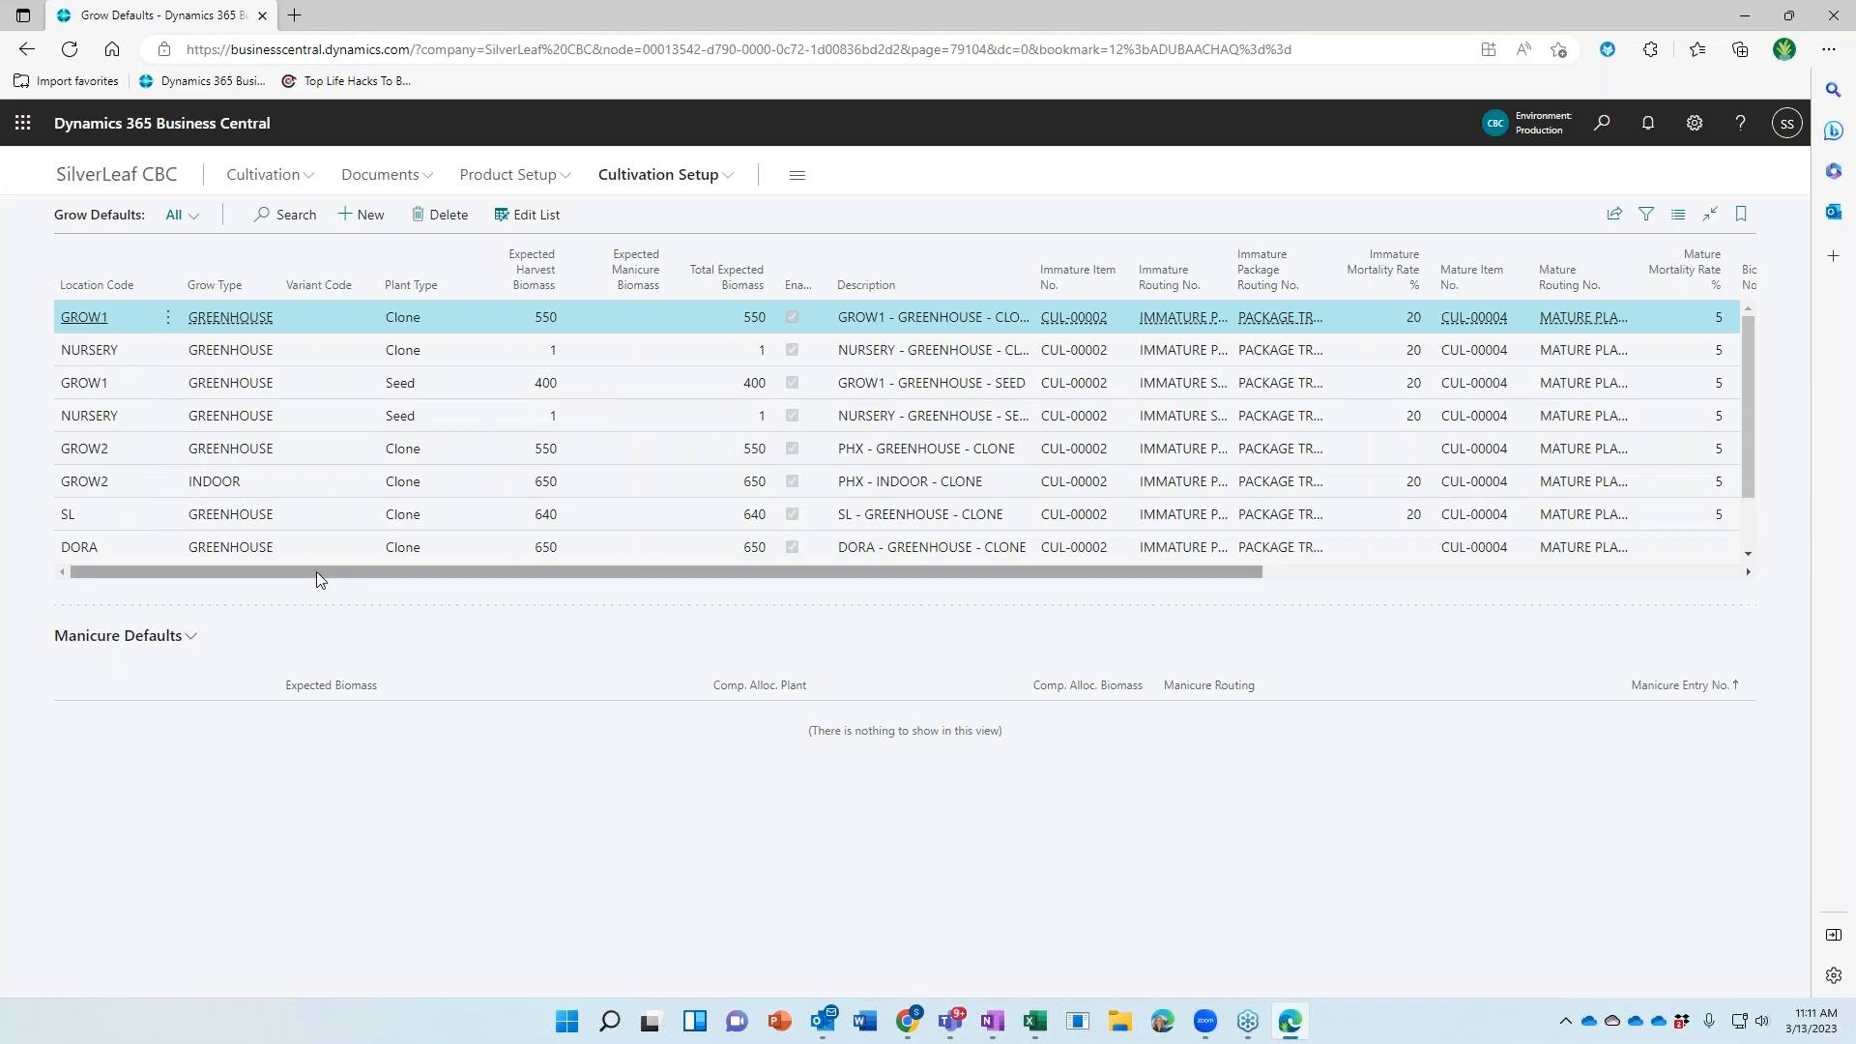
click(97, 270)
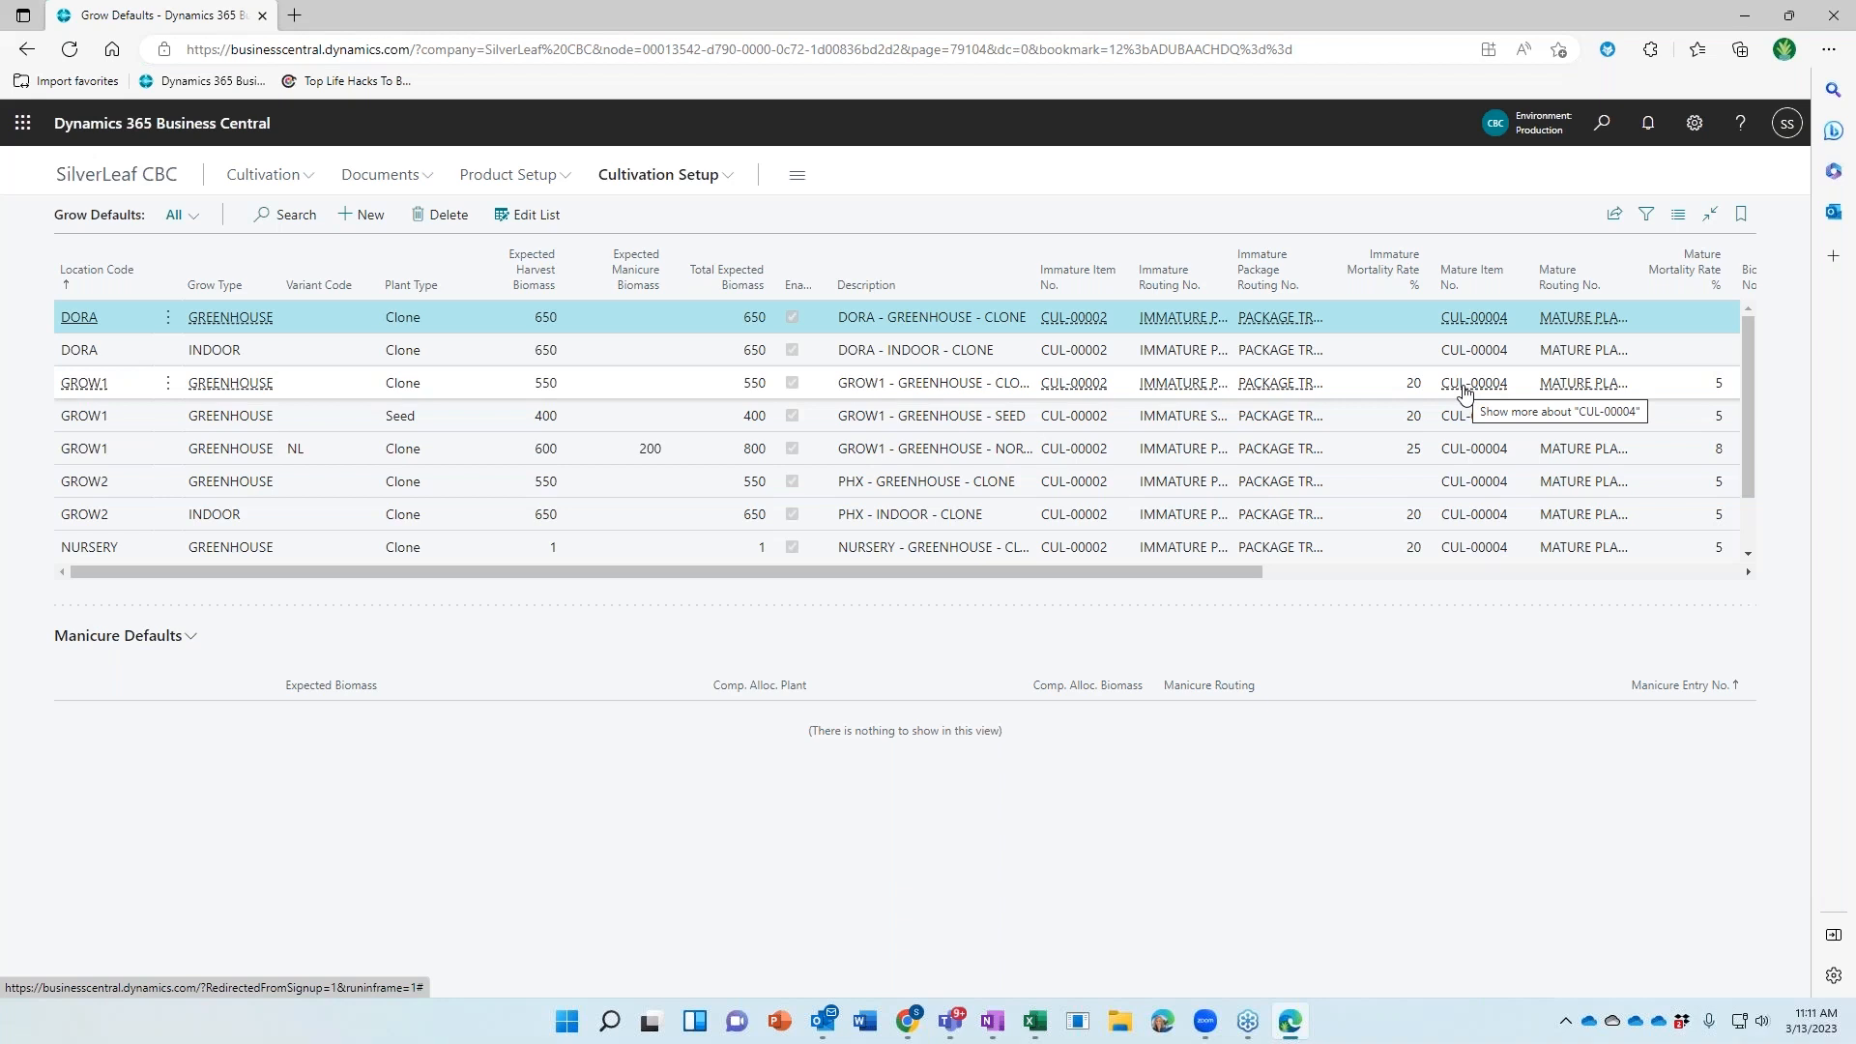
drag(1202, 575, 1423, 574)
click(1395, 385)
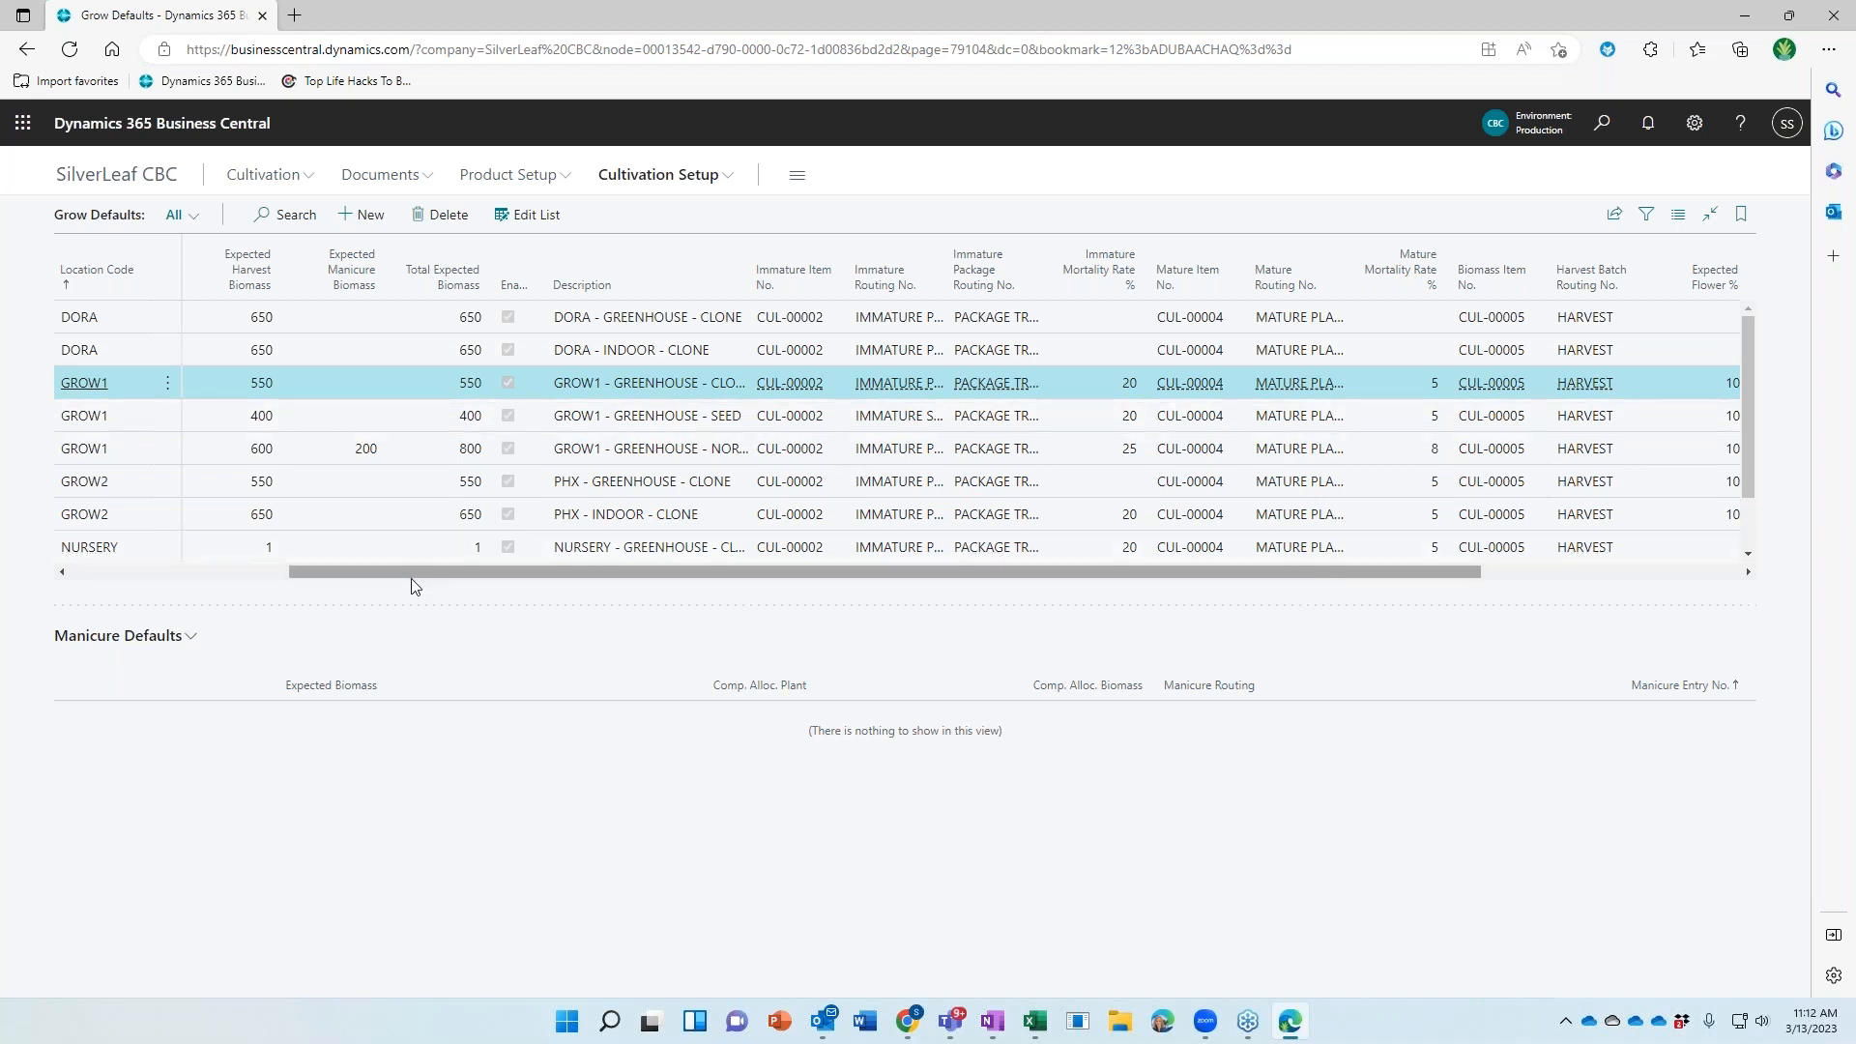
Review the GROW1 NL Clone default's two manicure lines (800 total expected biomass), then return to SilverLeaf CBC home
drag(410, 572, 132, 572)
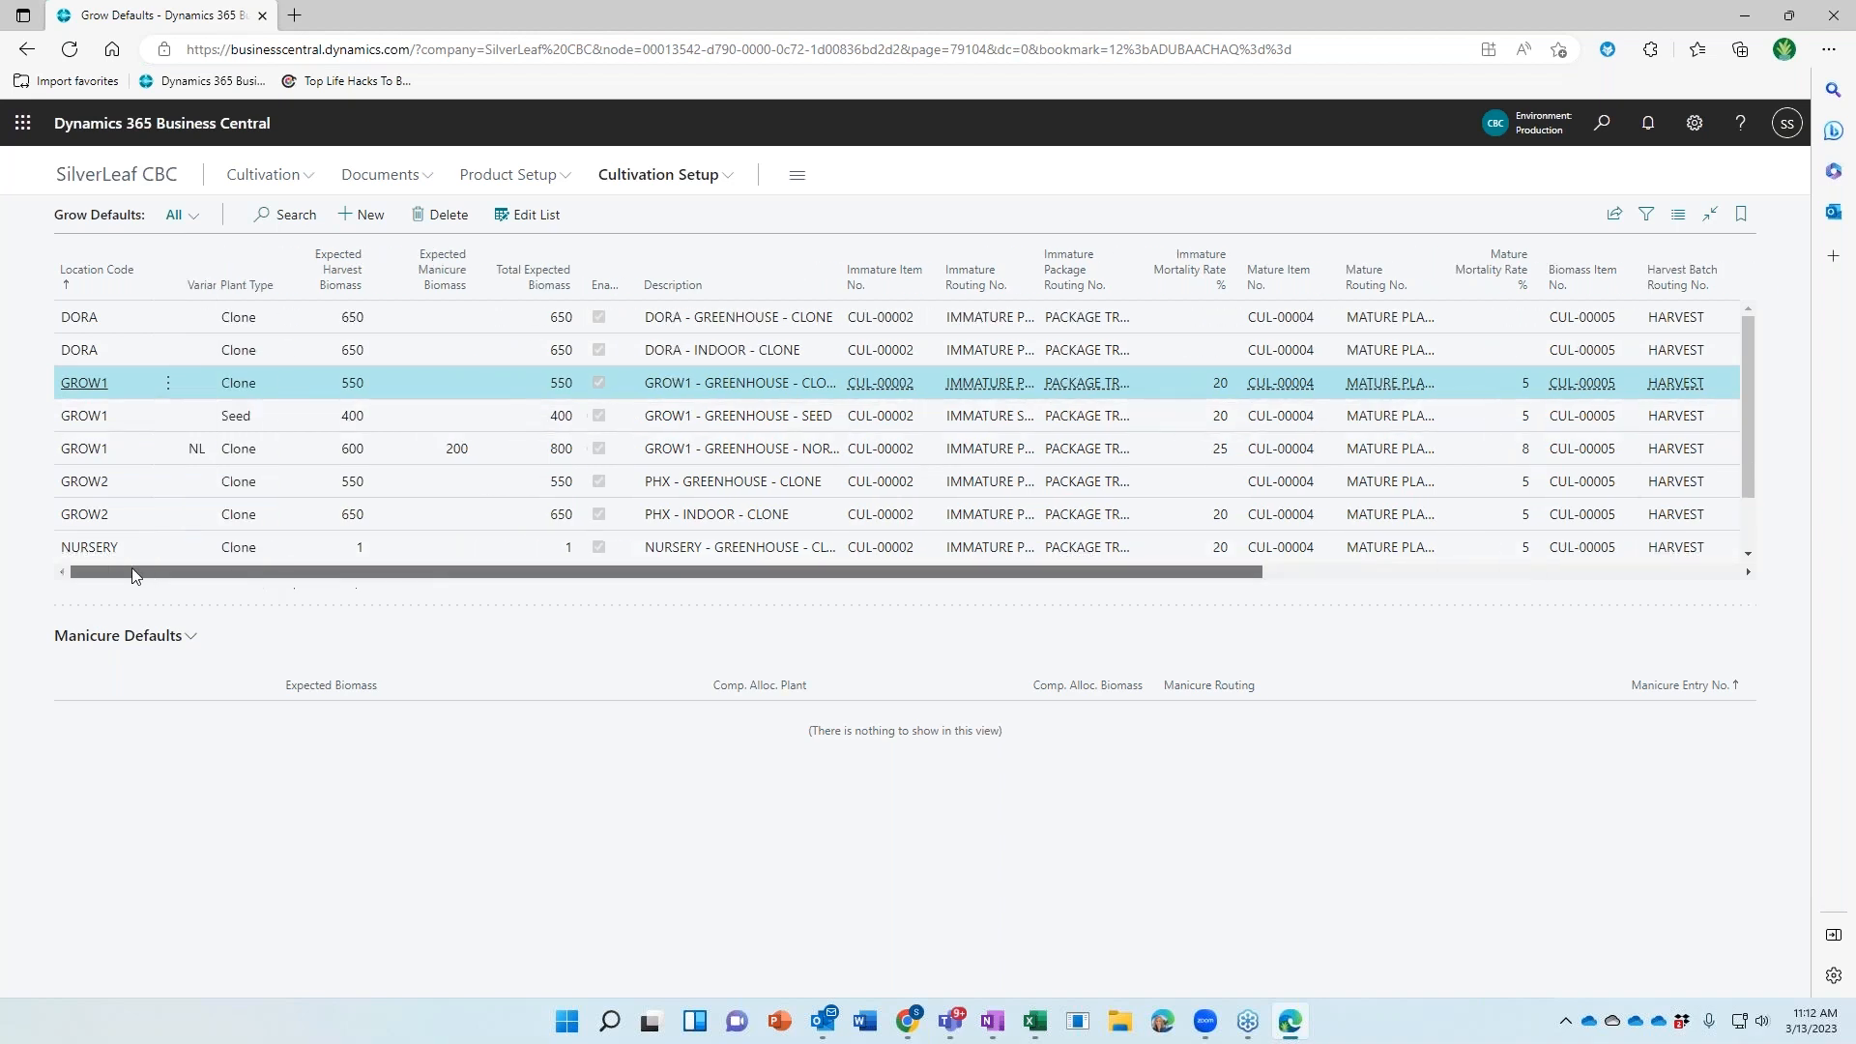
click(333, 416)
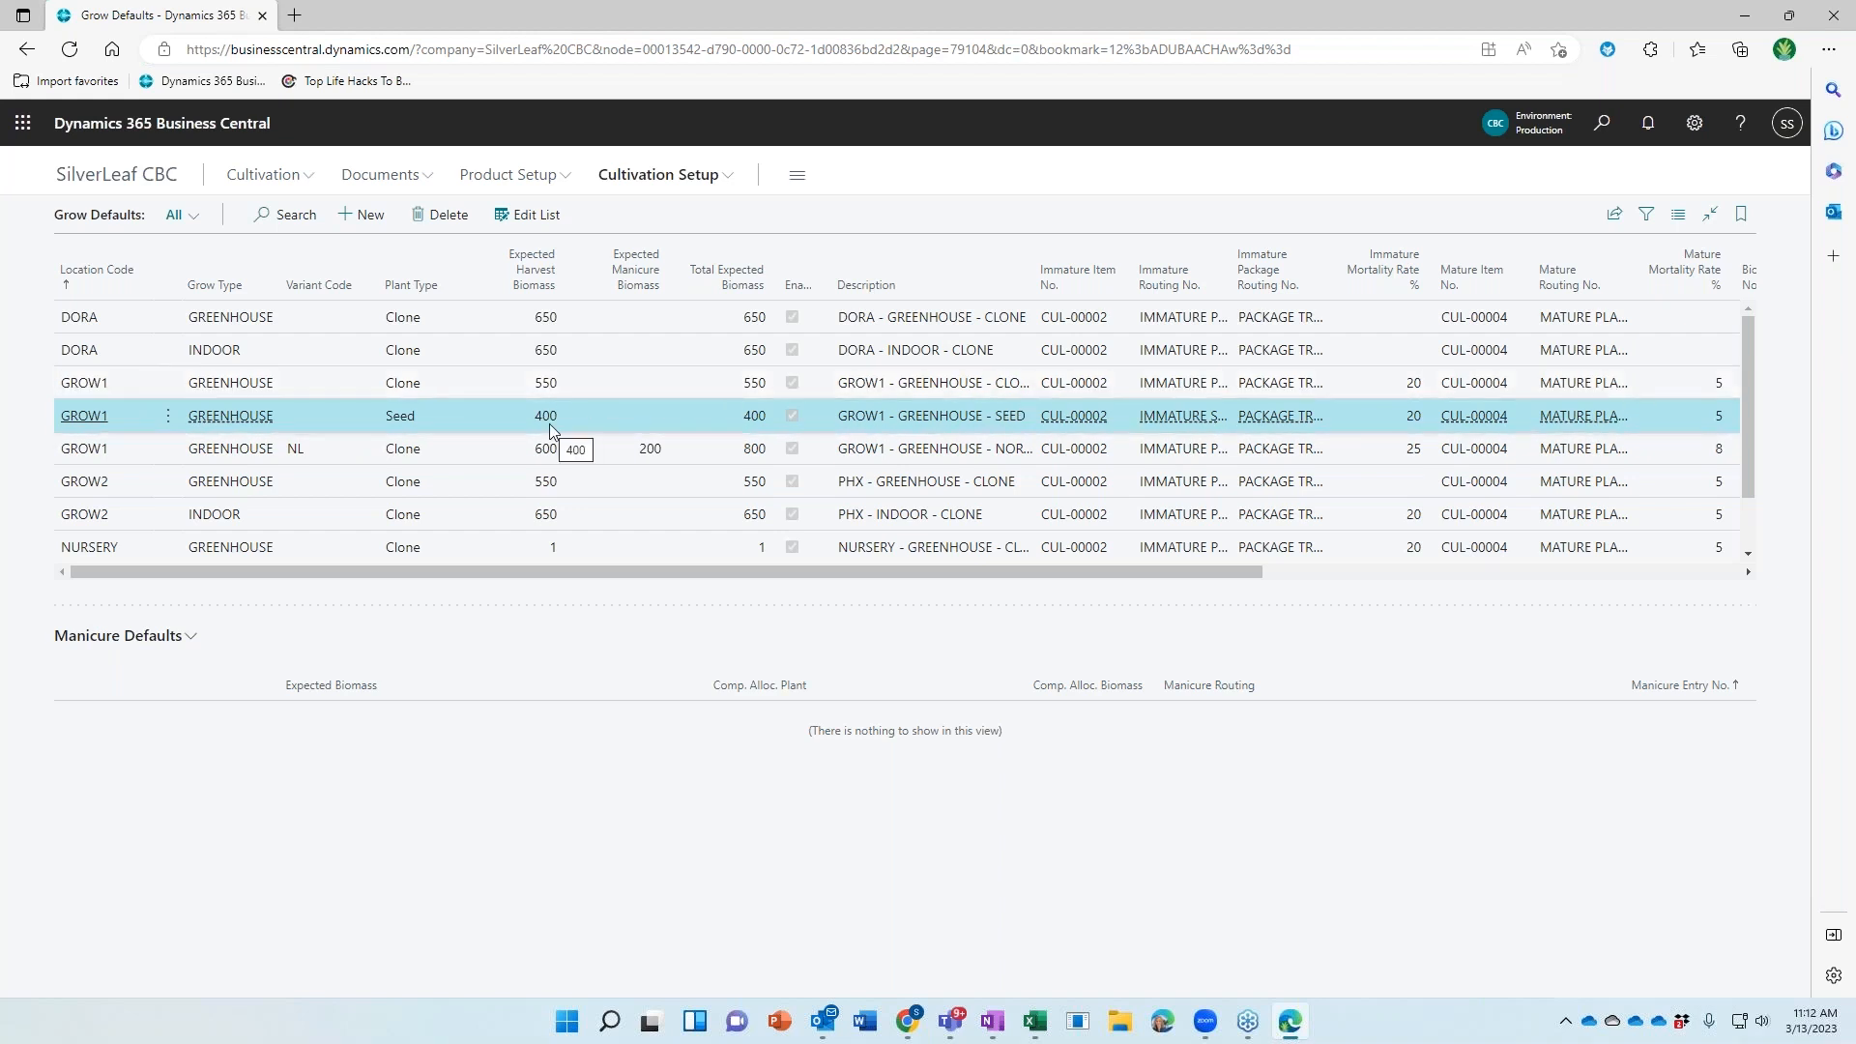
click(341, 456)
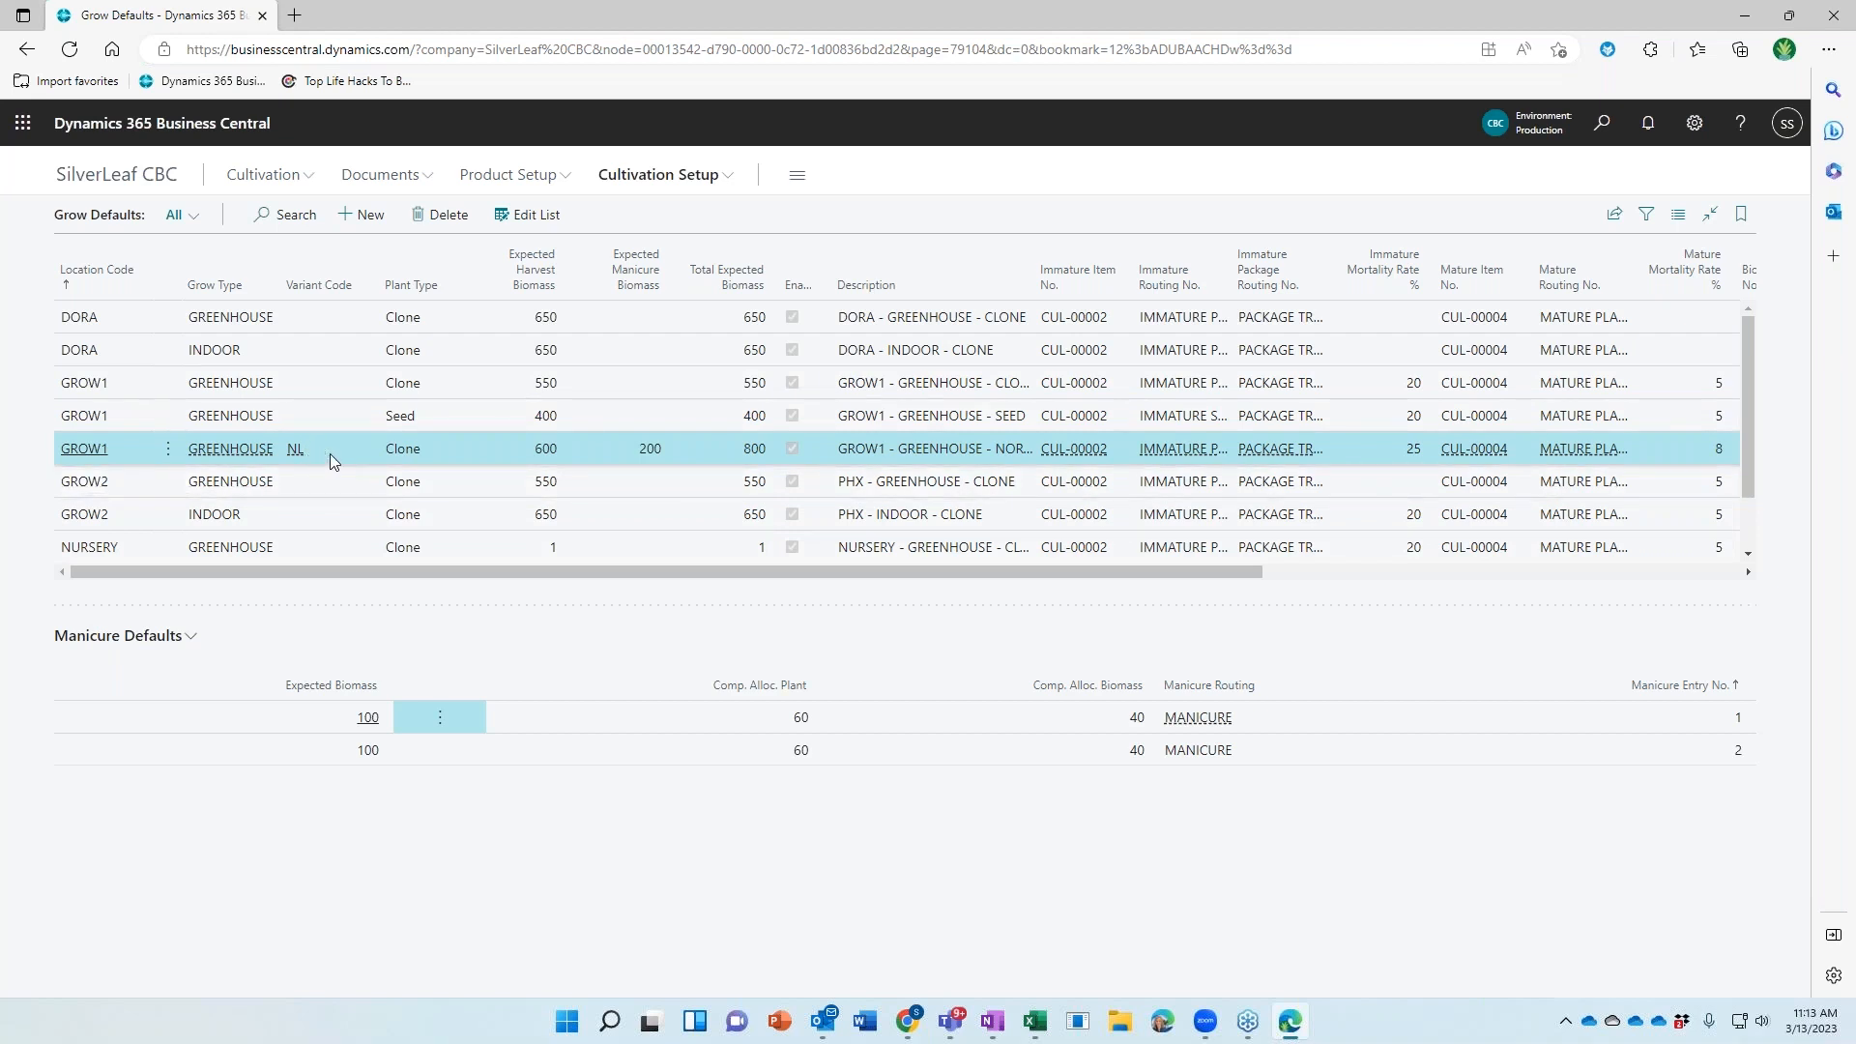
click(106, 175)
scroll(207, 431, down, 3)
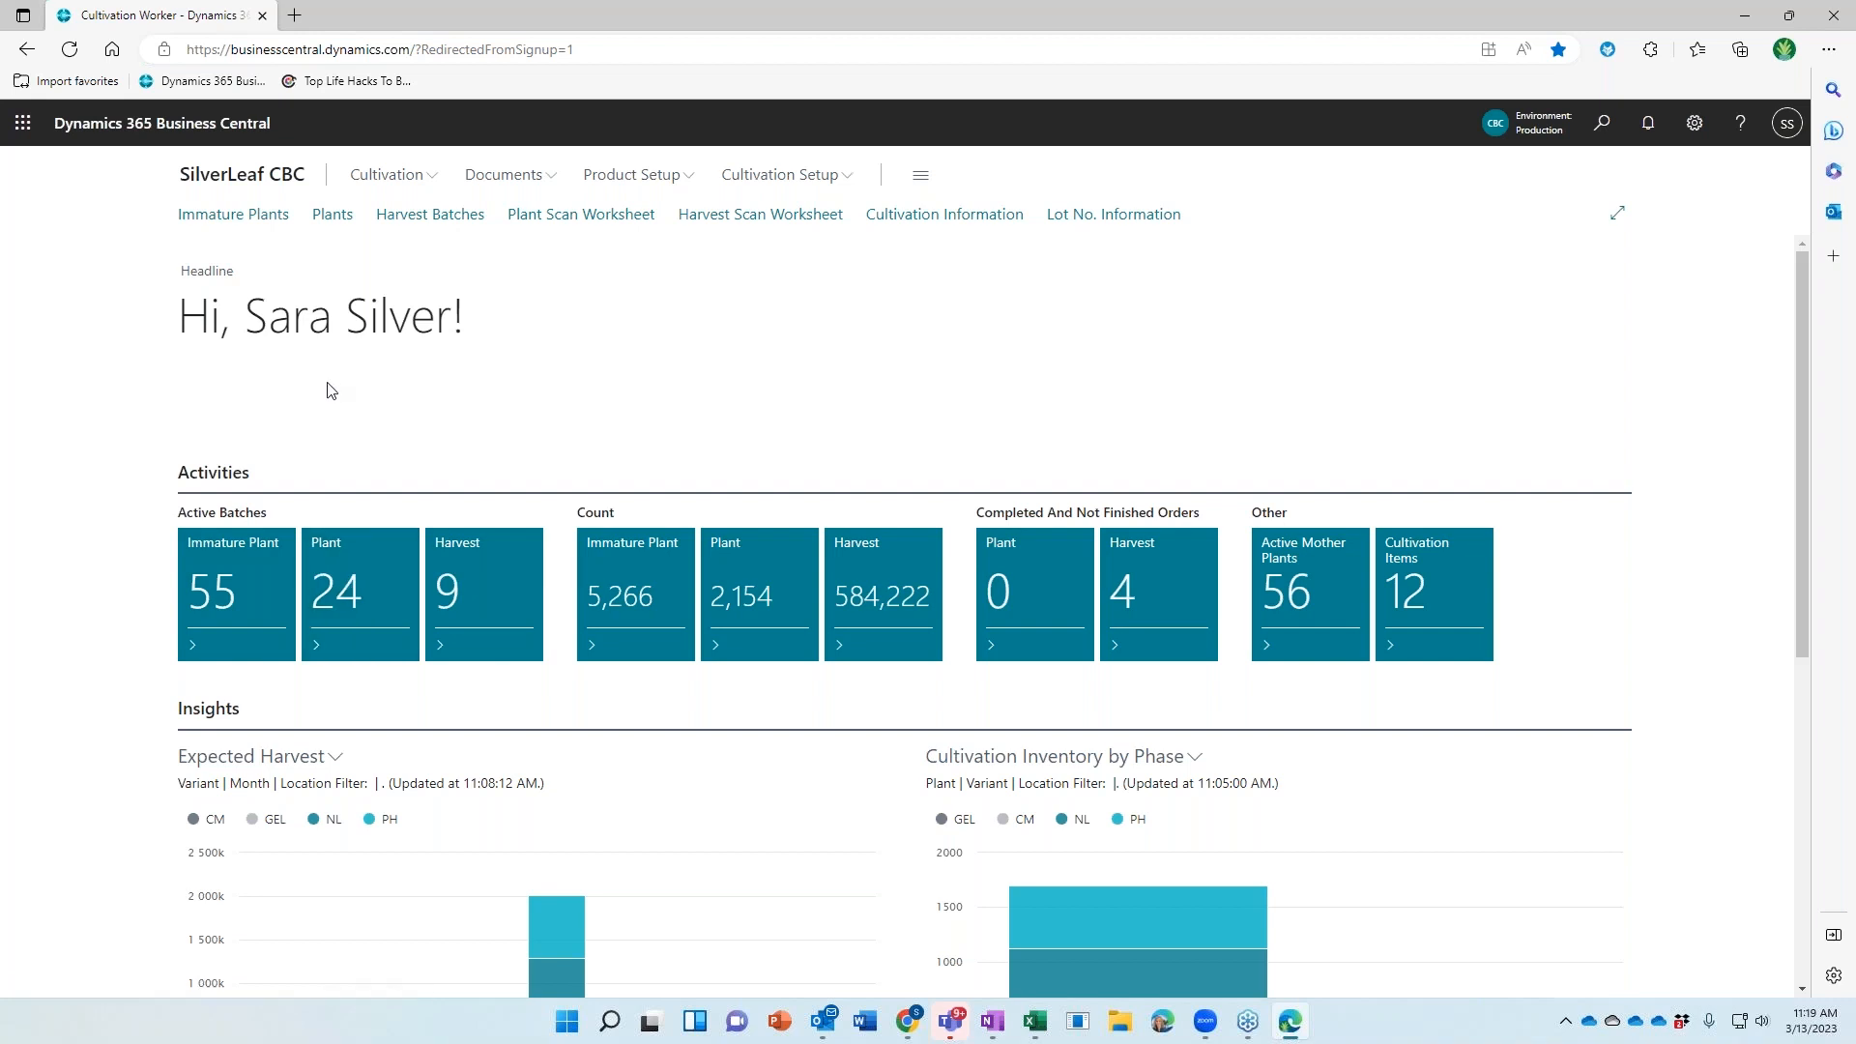
Open the Immature Plants list for GROW1 and launch Create Immature Plant(s)
click(232, 215)
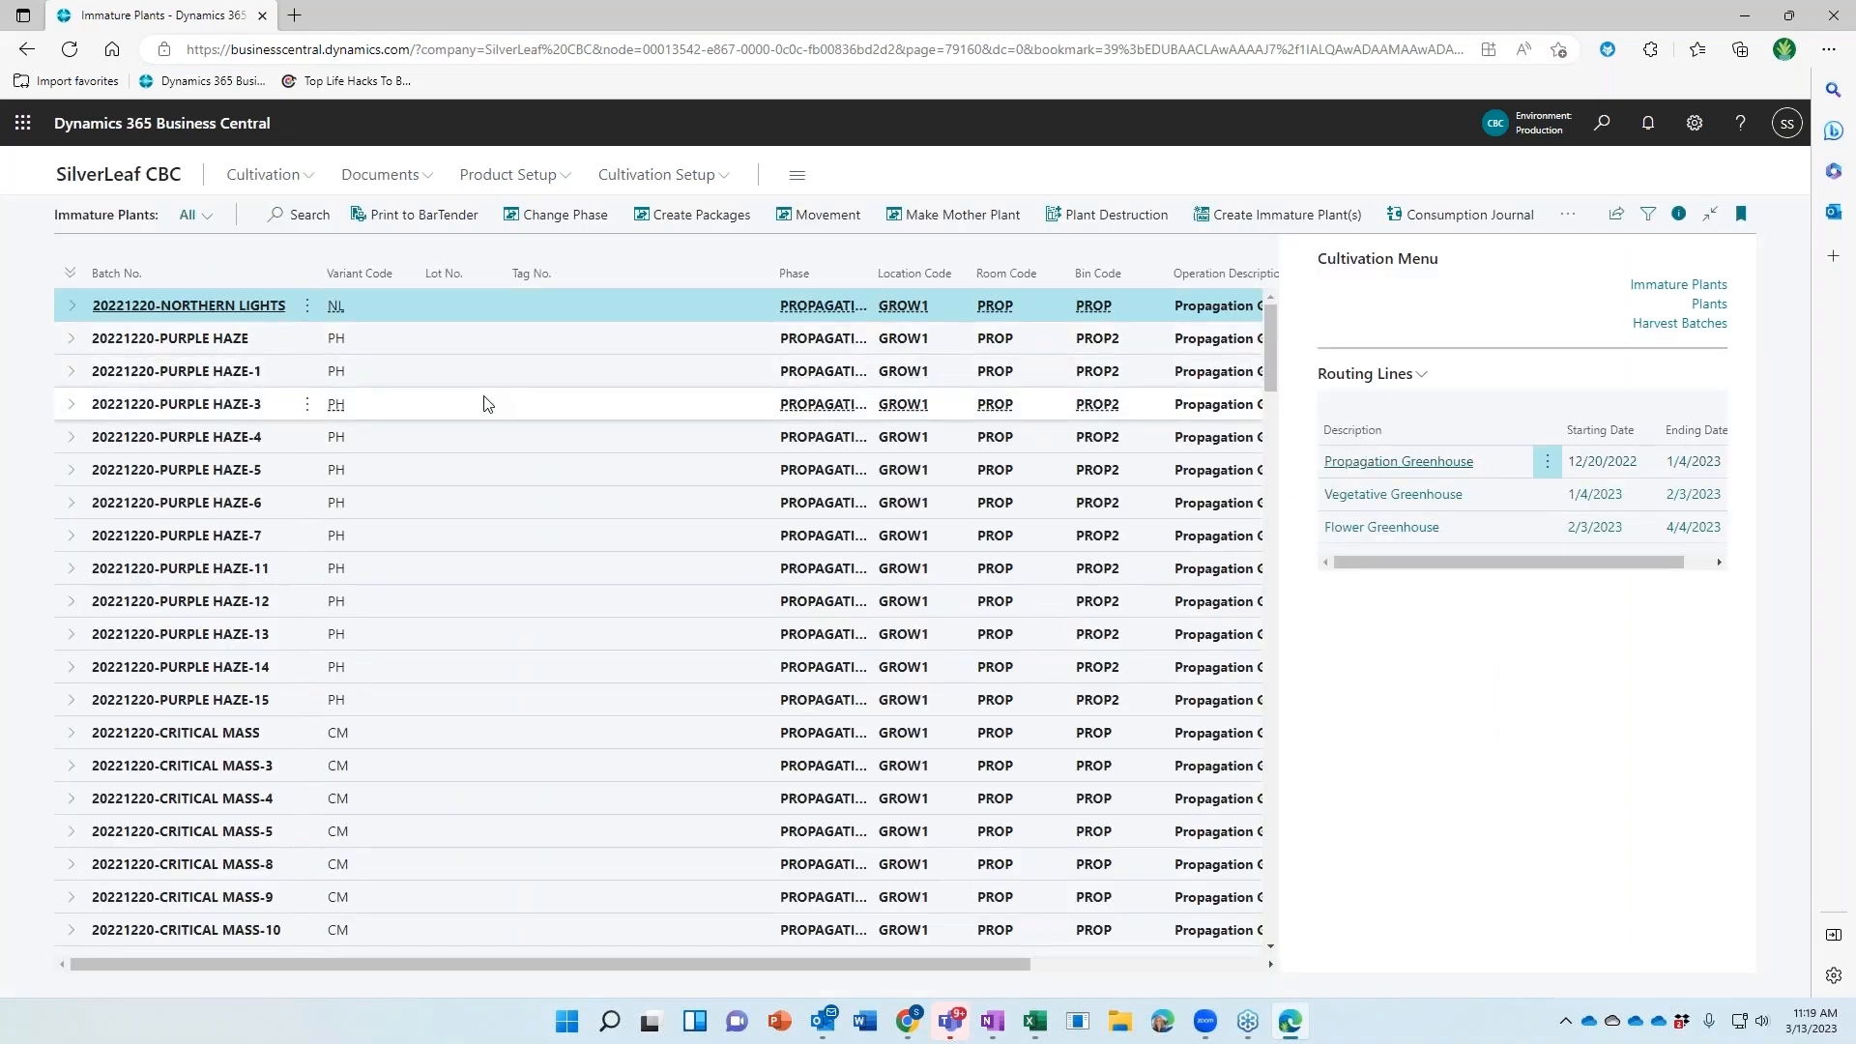
scroll(485, 402, down, 10)
scroll(485, 403, down, 3)
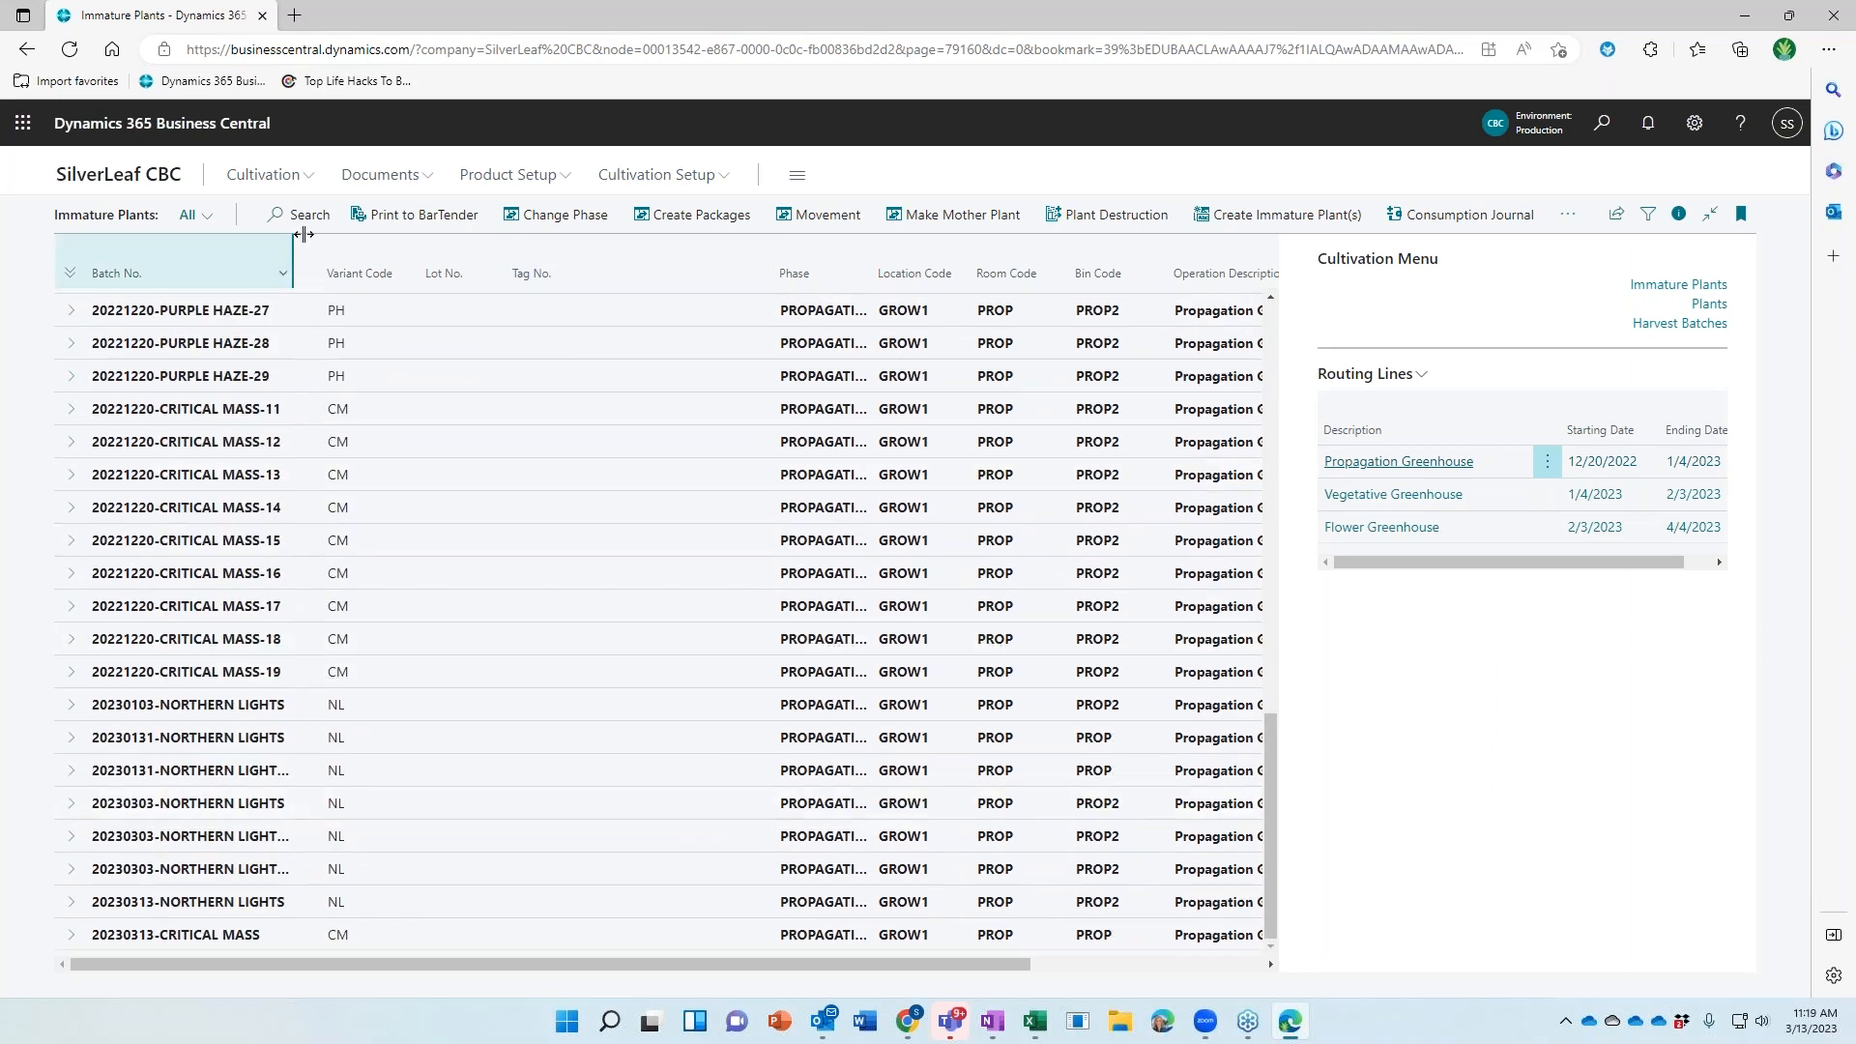
click(1263, 216)
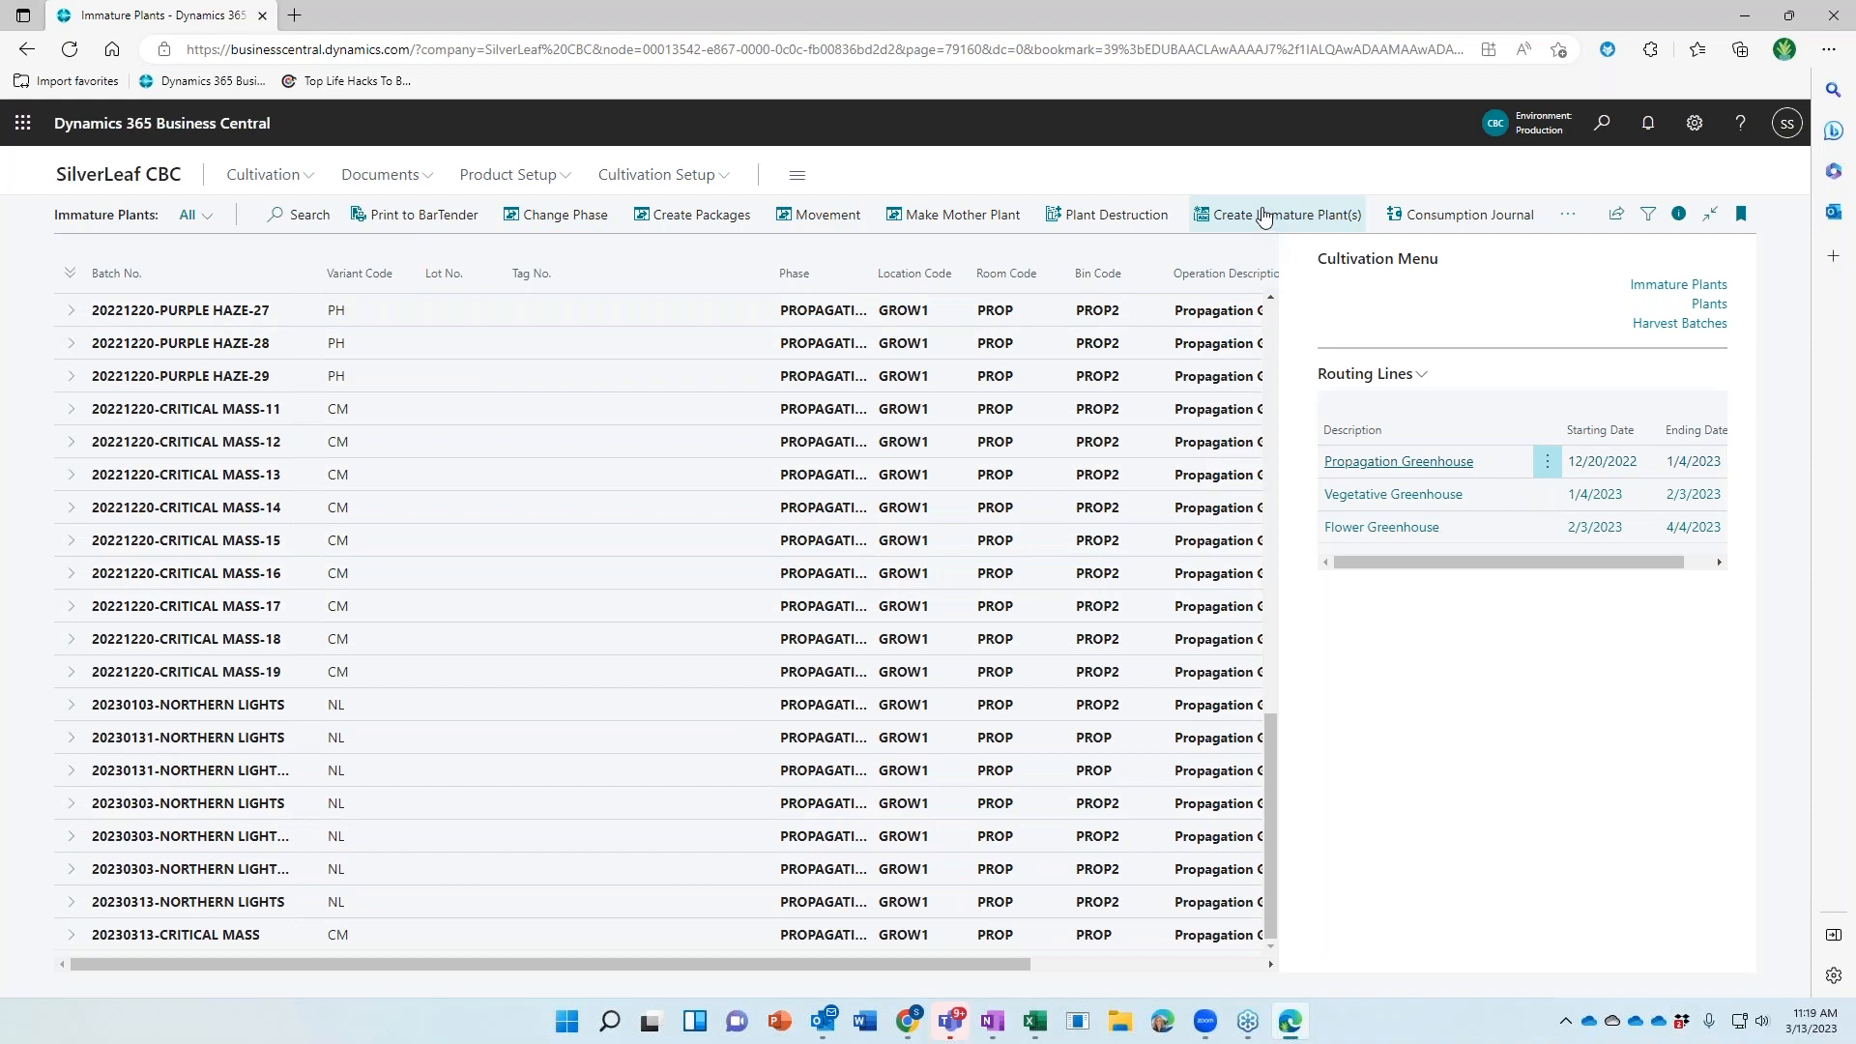
Fill the creation header with variant CM, bin PROP2 and source type Mother
text(CM)
key(Tab)
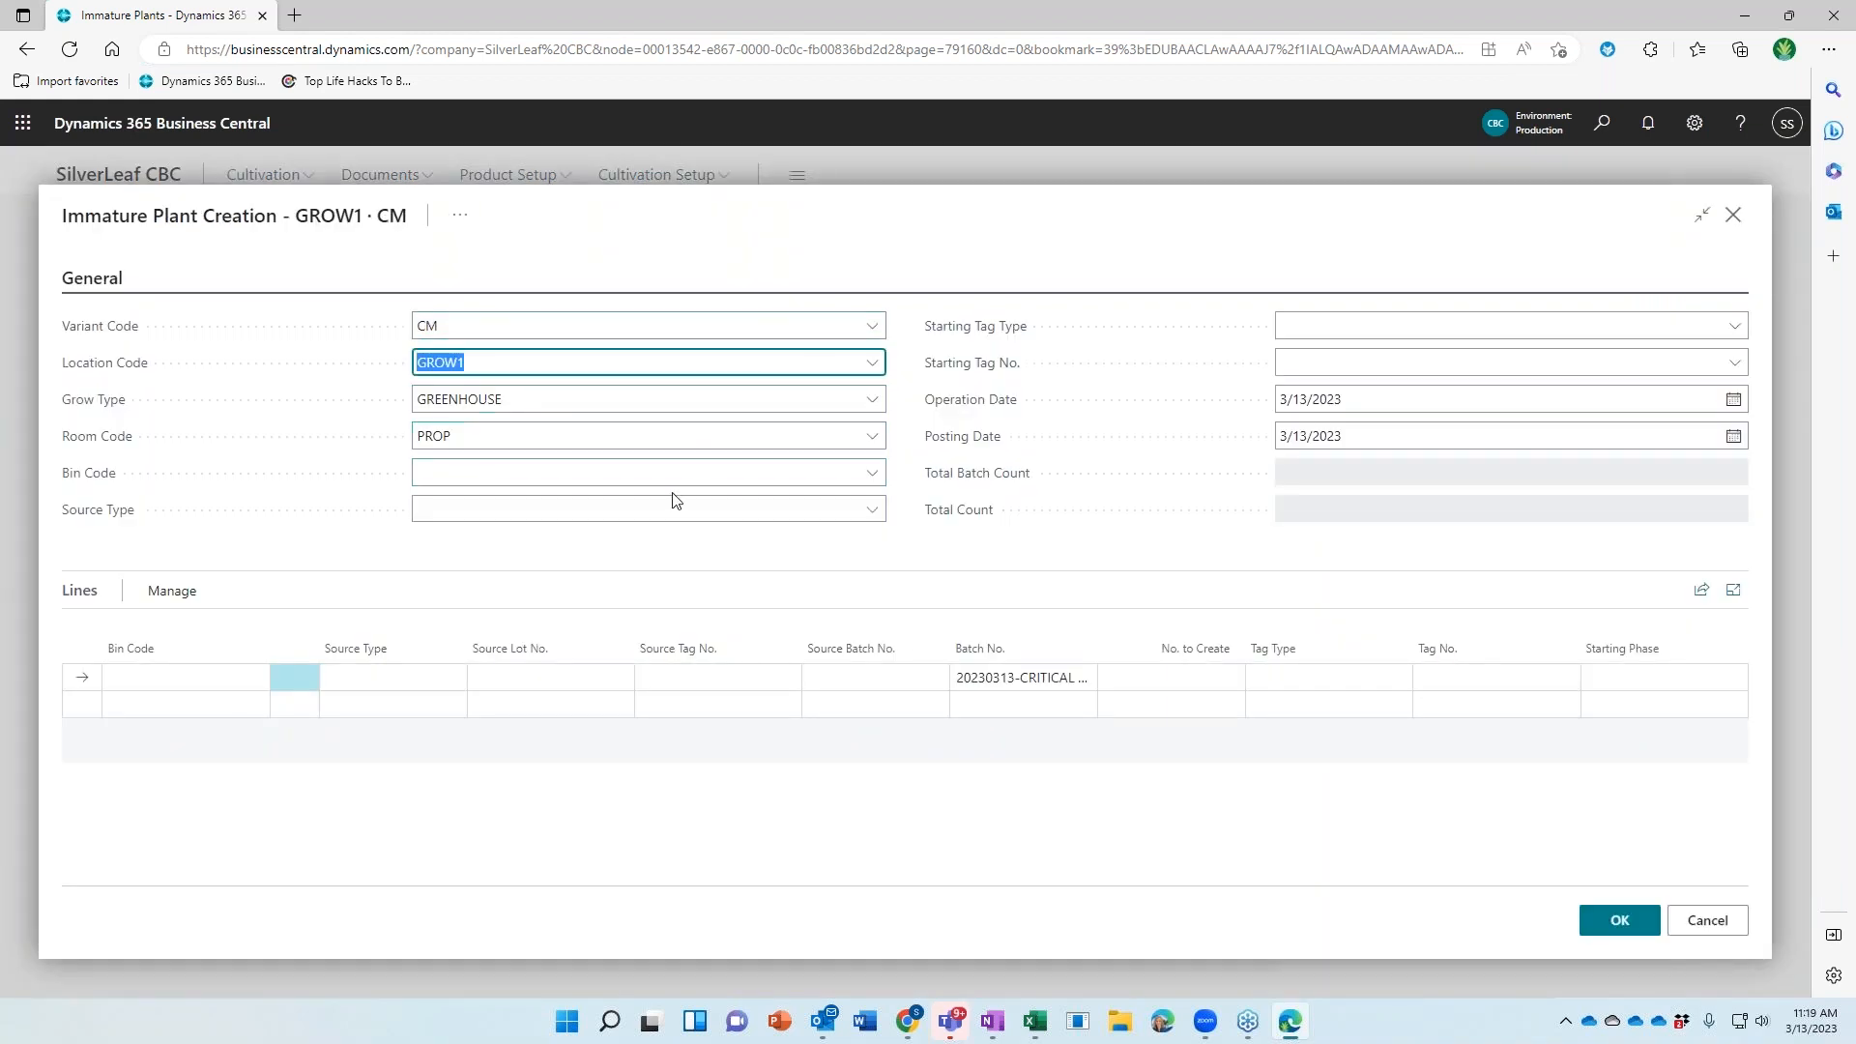
click(872, 473)
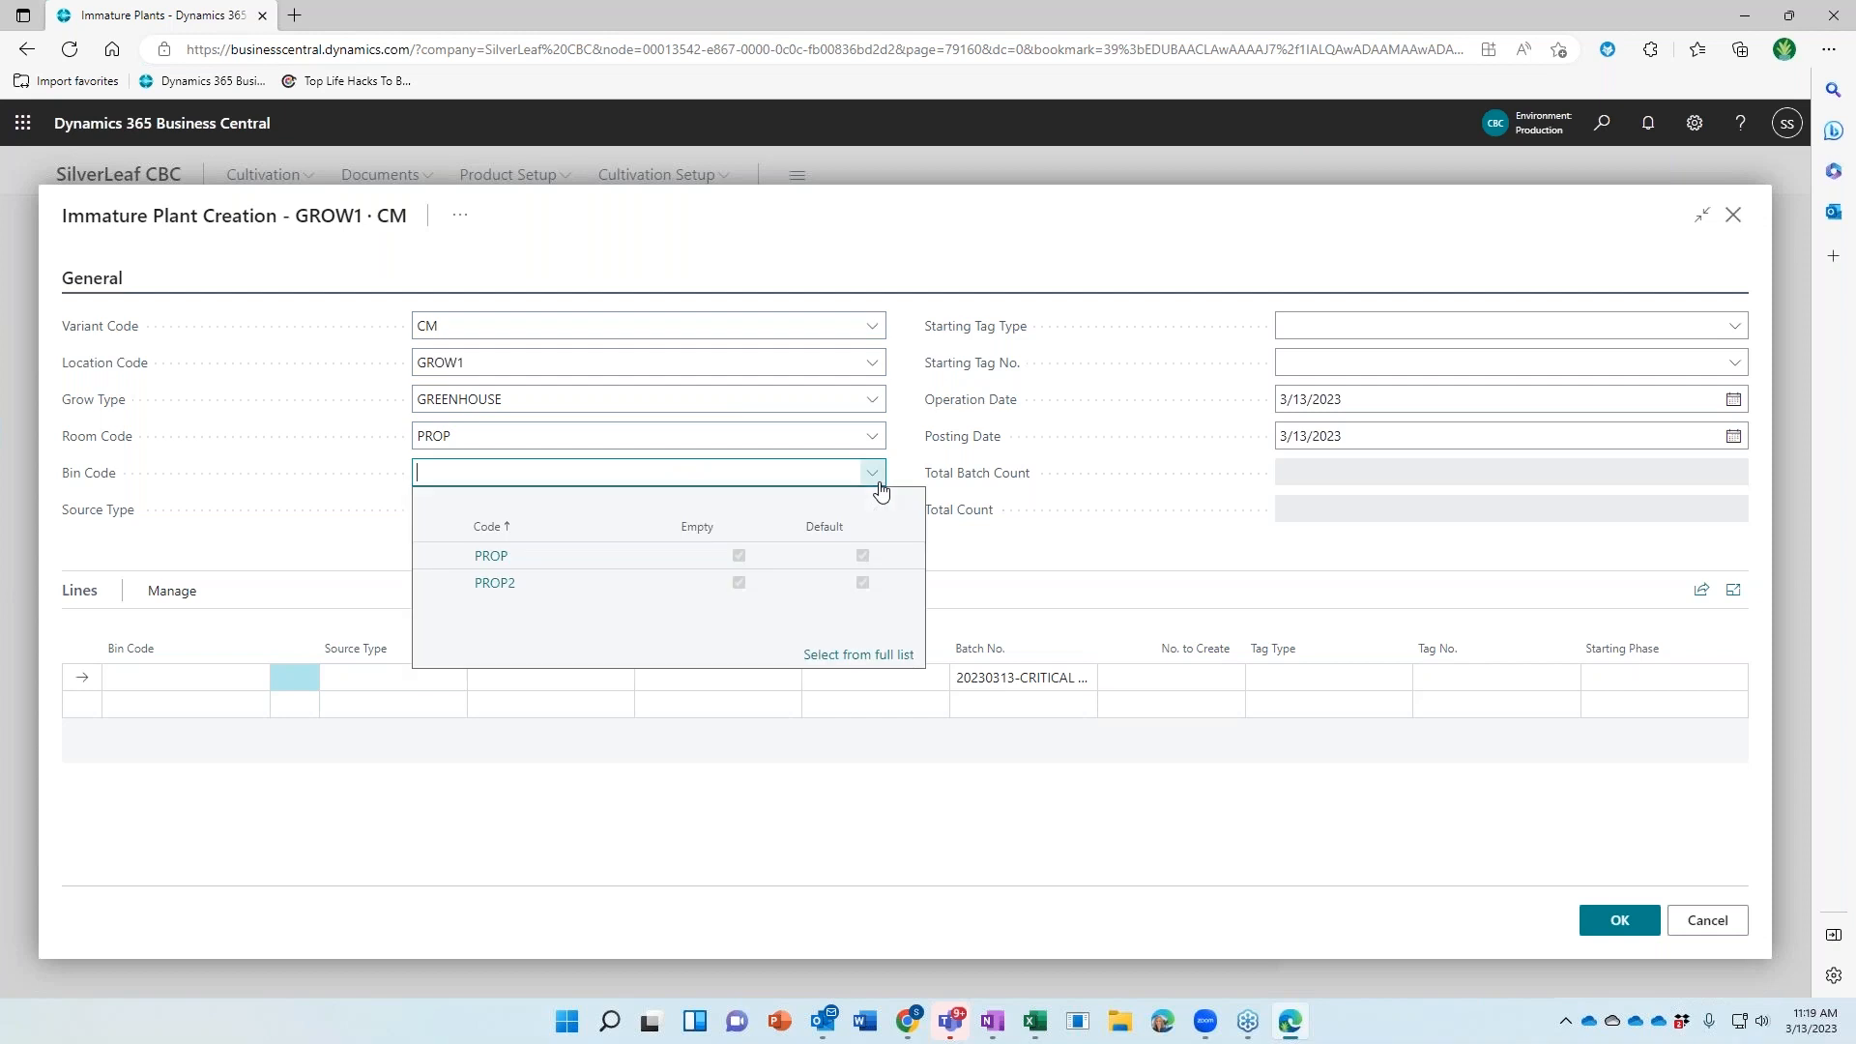
click(605, 586)
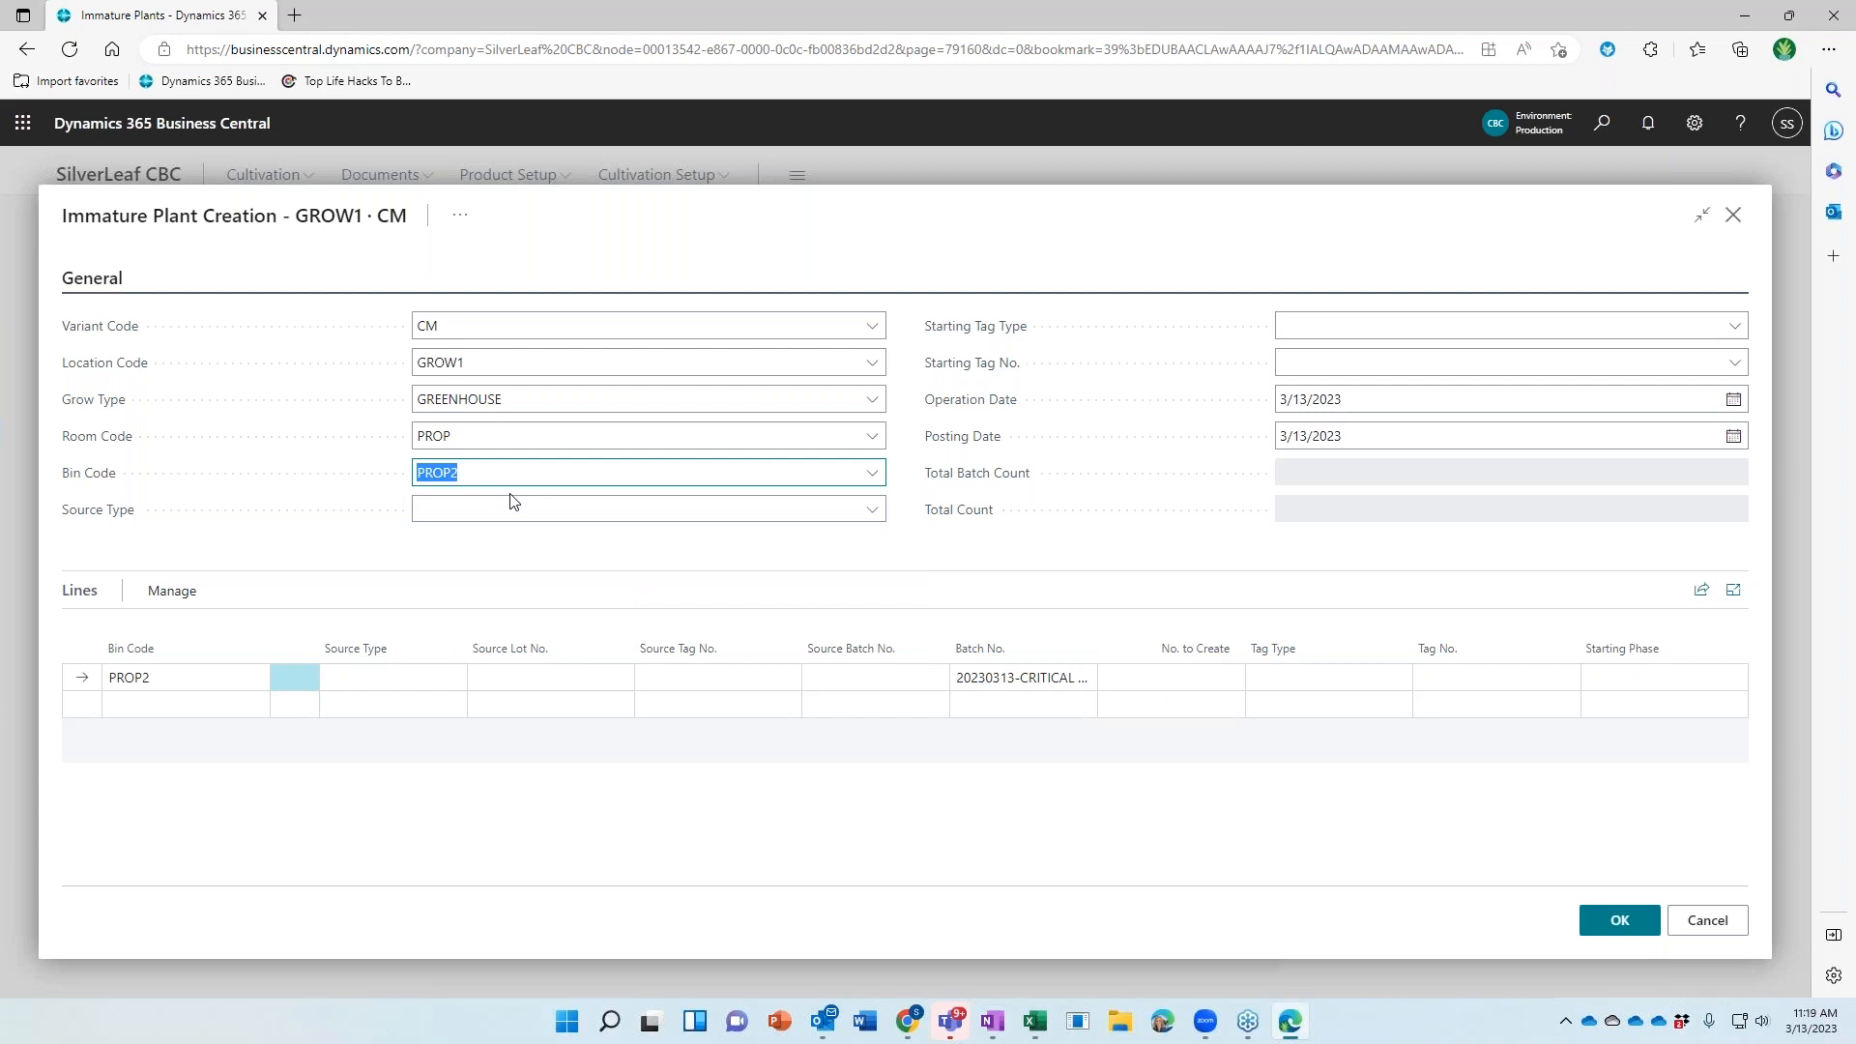
click(736, 511)
click(717, 573)
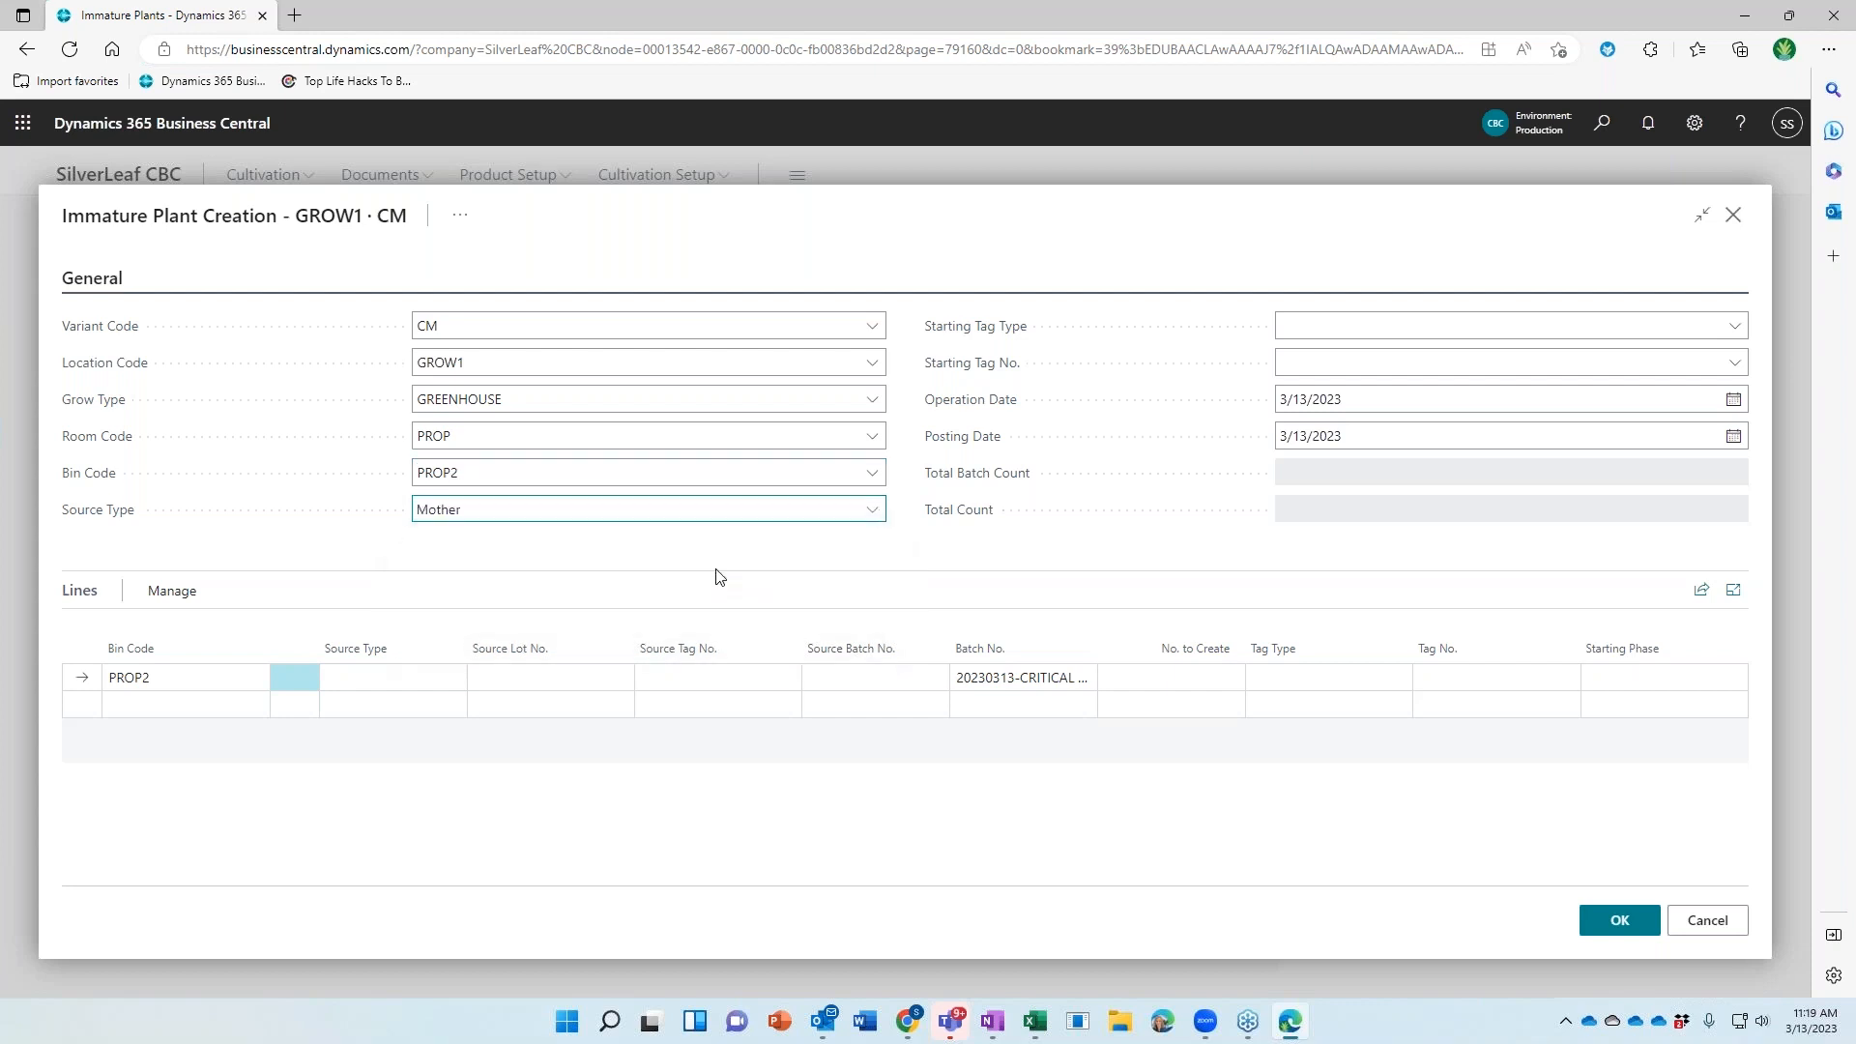
Set the starting tag to PLANT with the first free tag number, and the line source type to Mother
click(1543, 323)
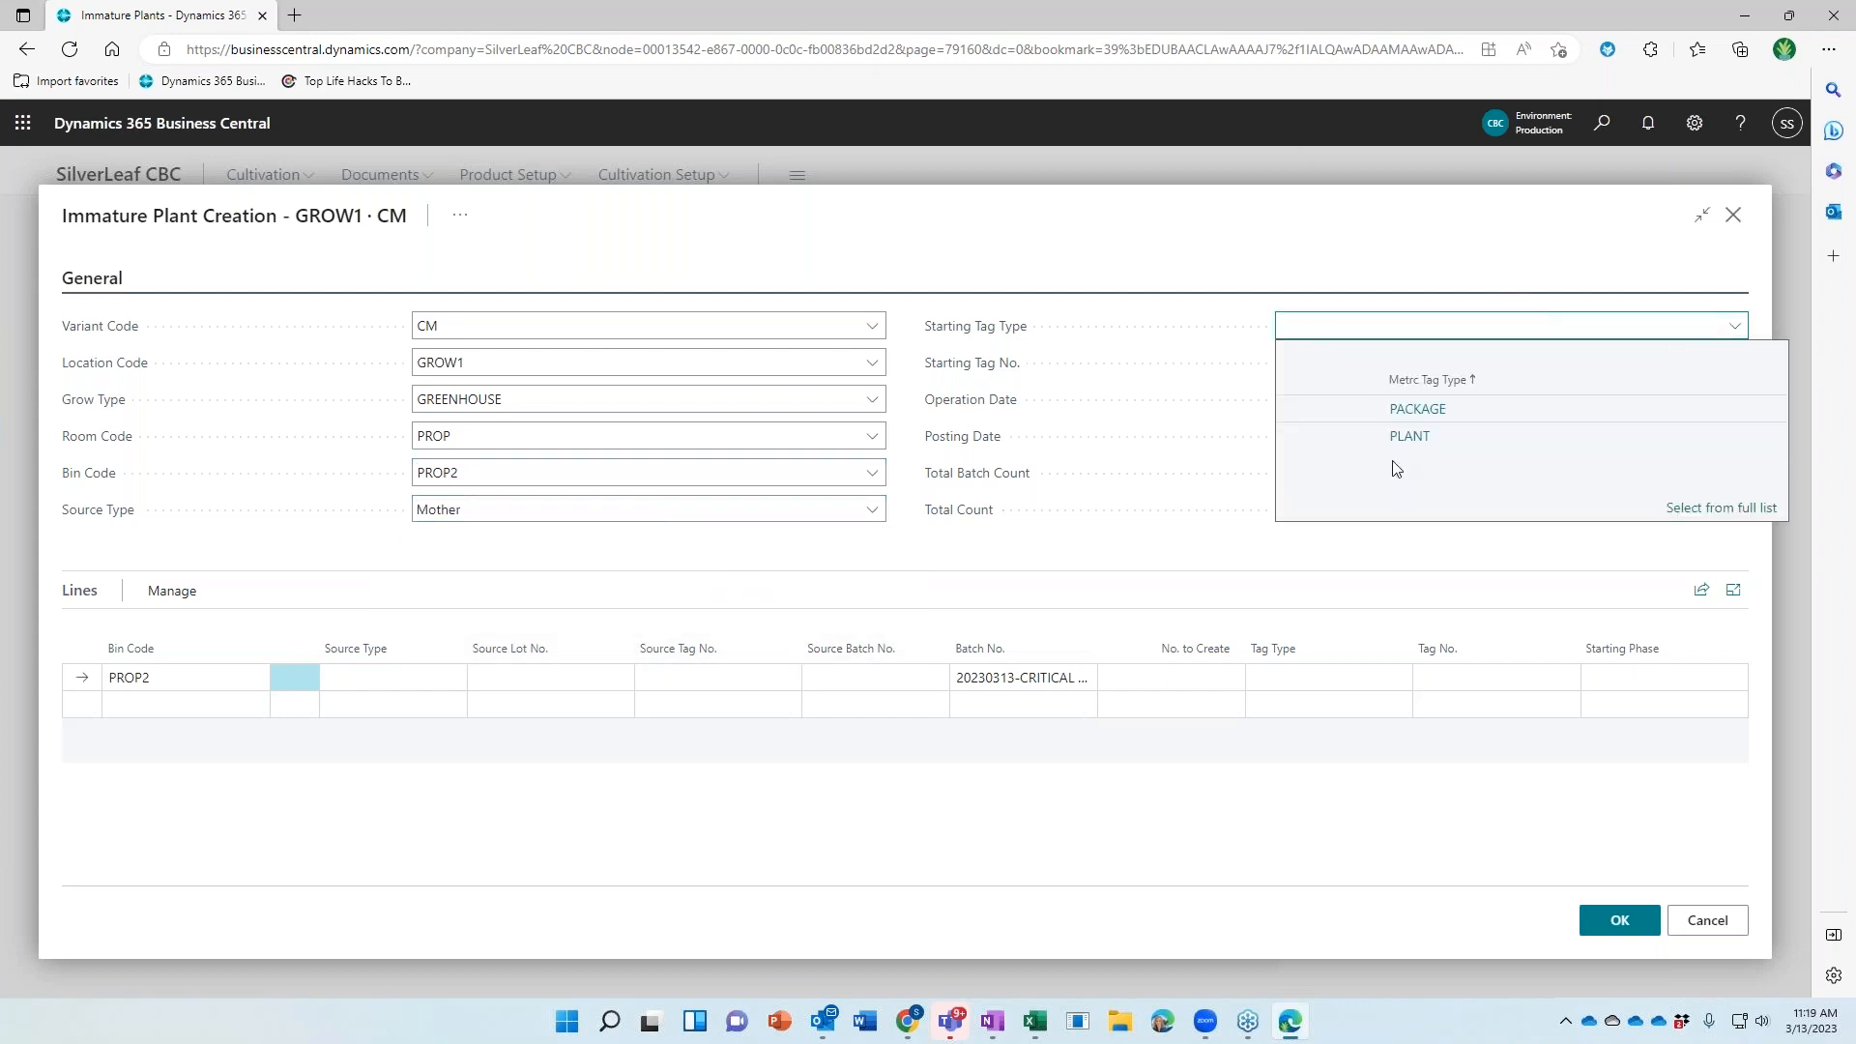
click(1375, 443)
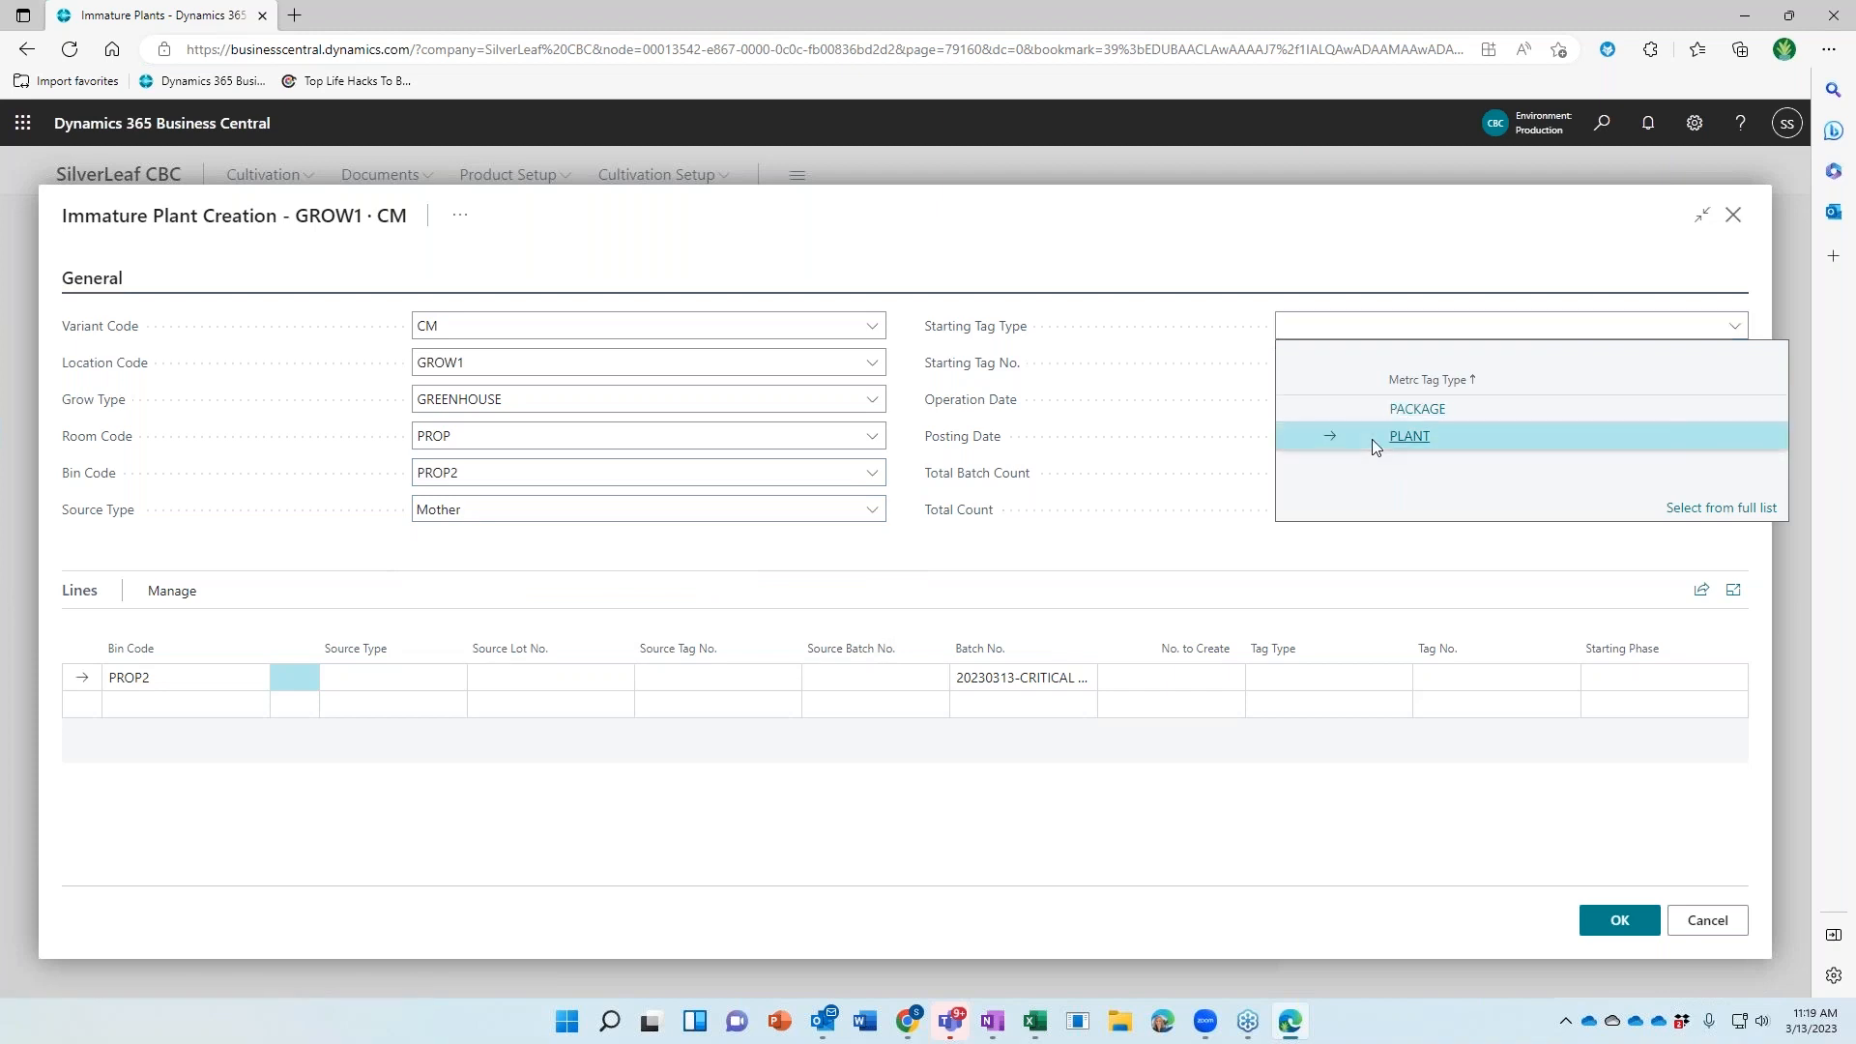
click(1734, 365)
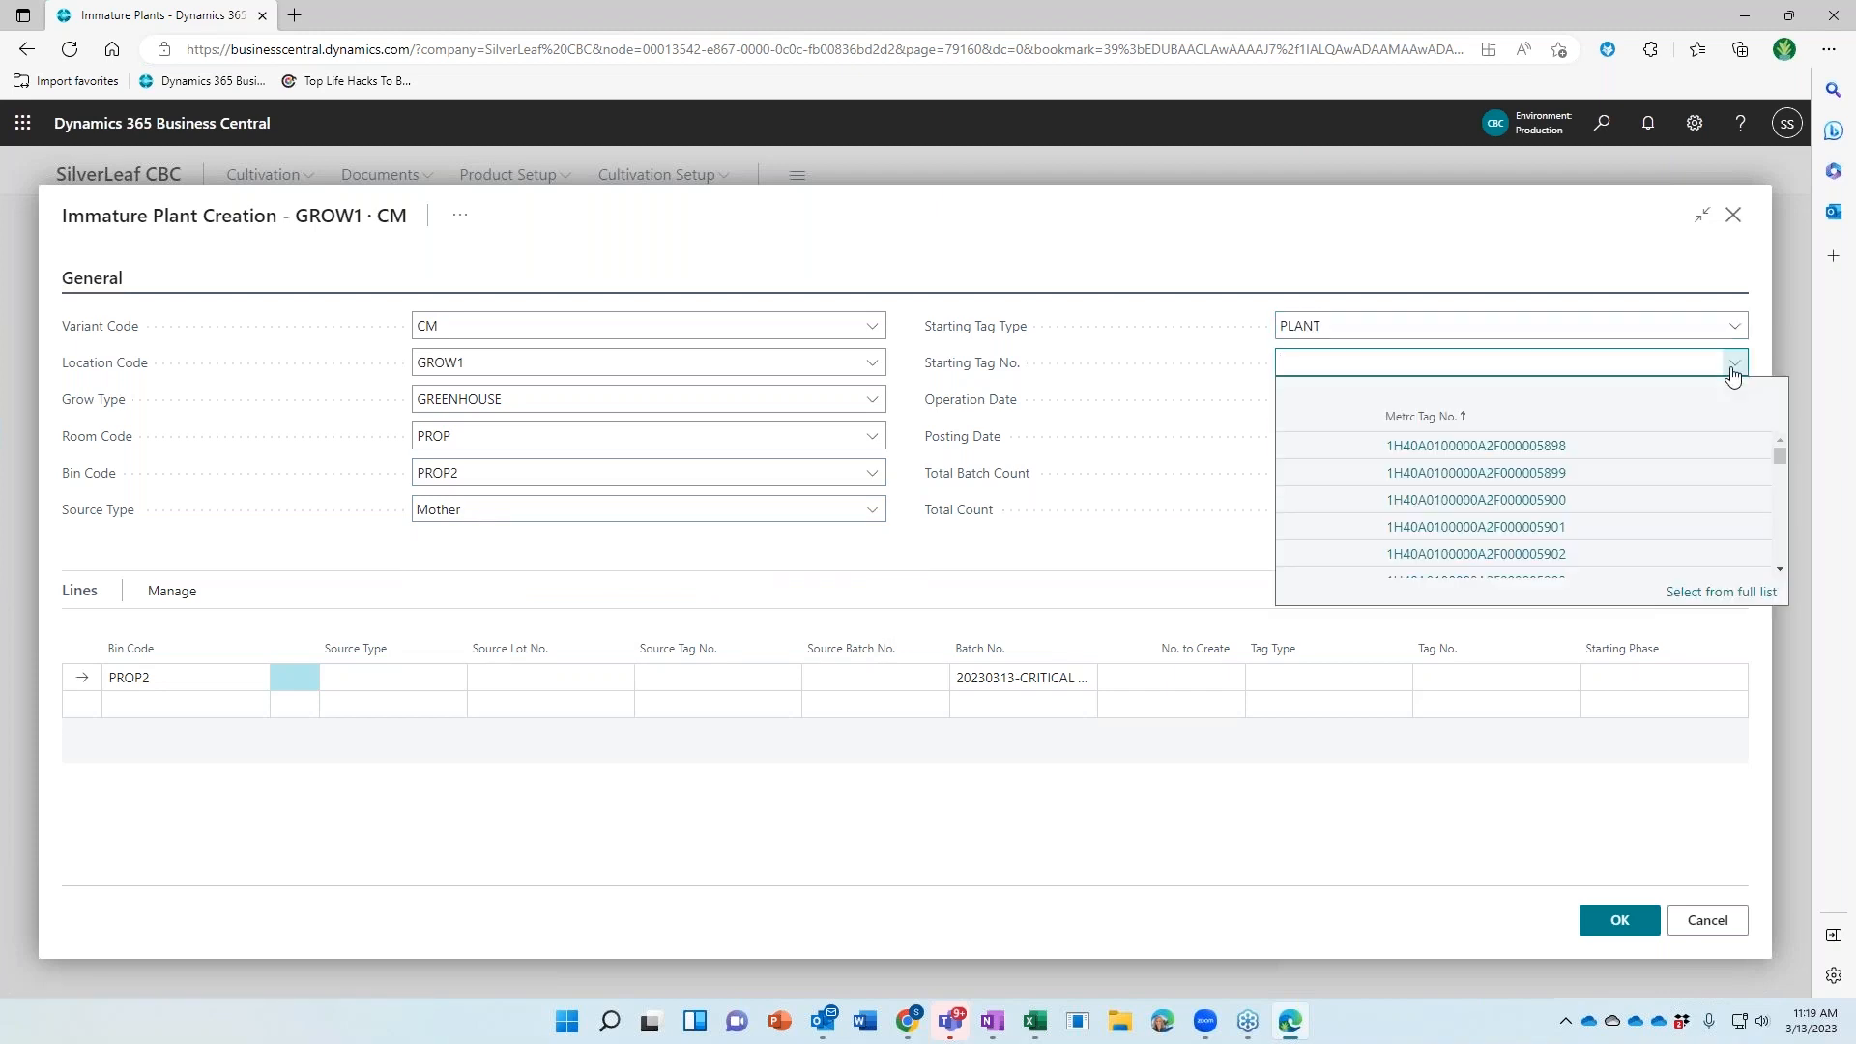
click(1442, 445)
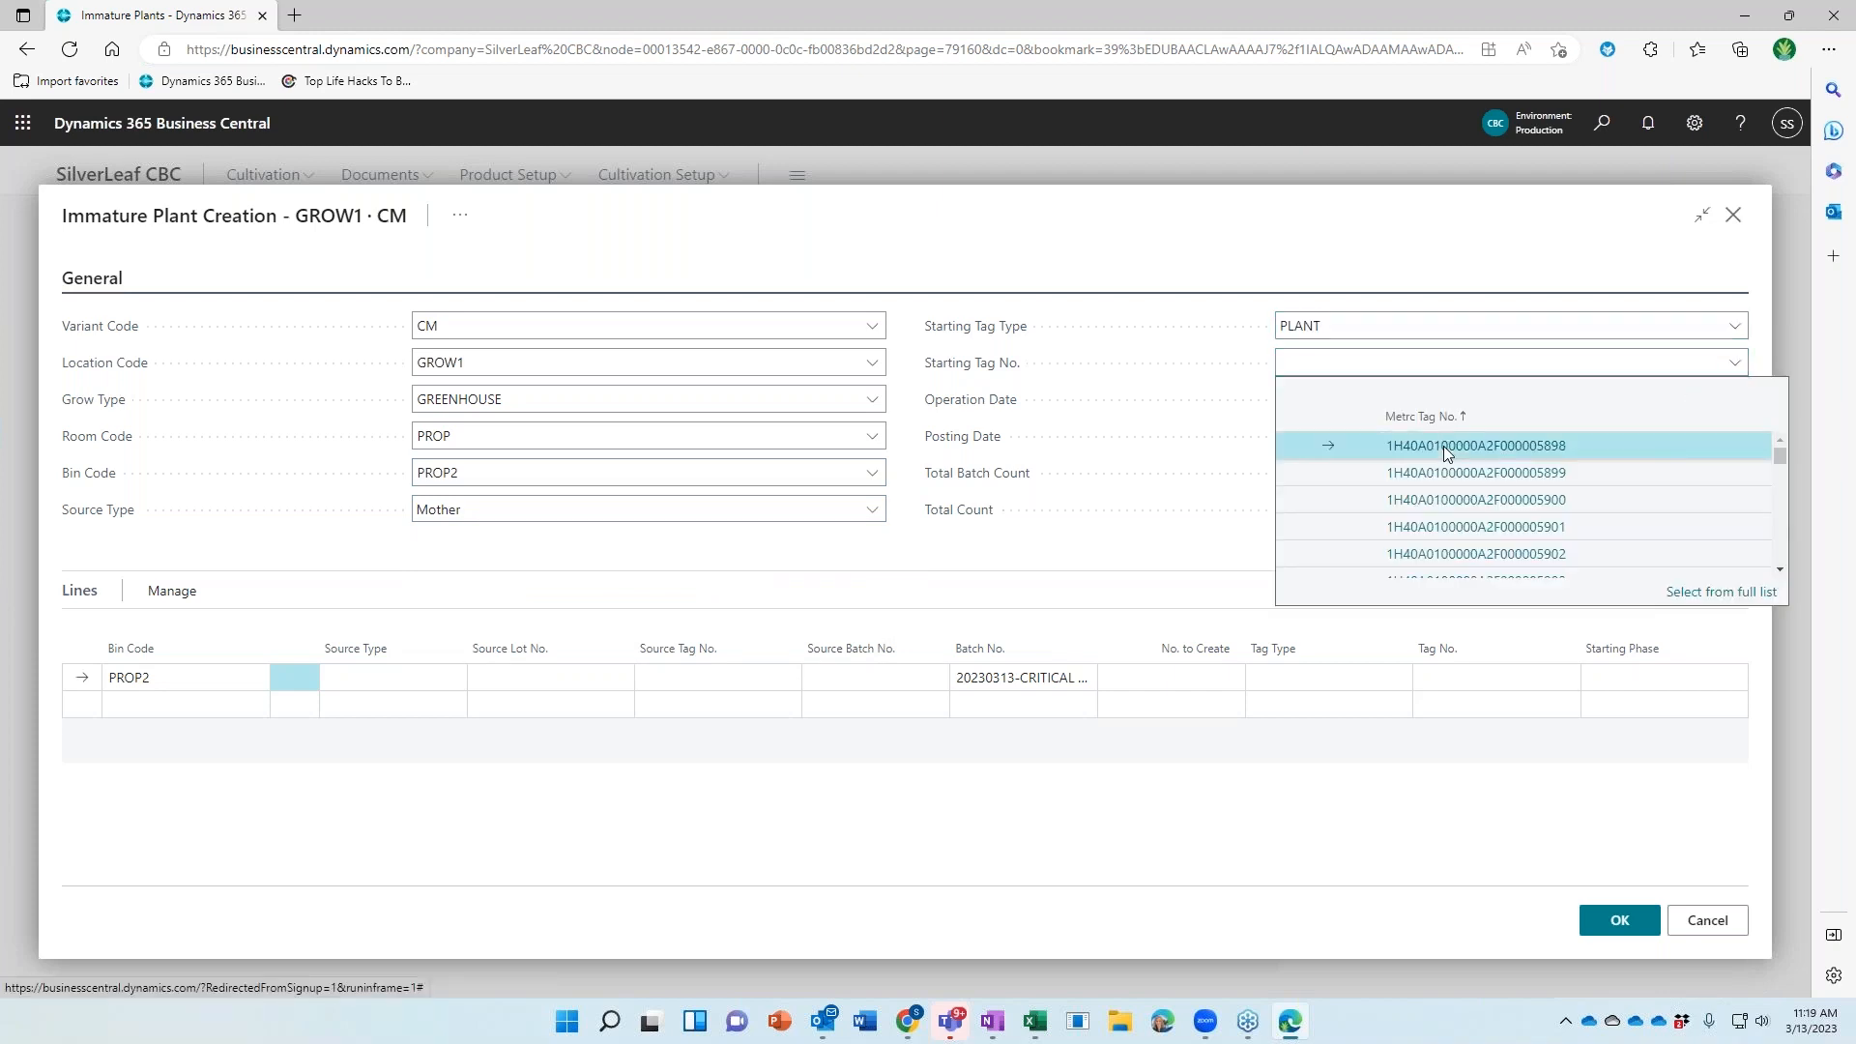
click(380, 682)
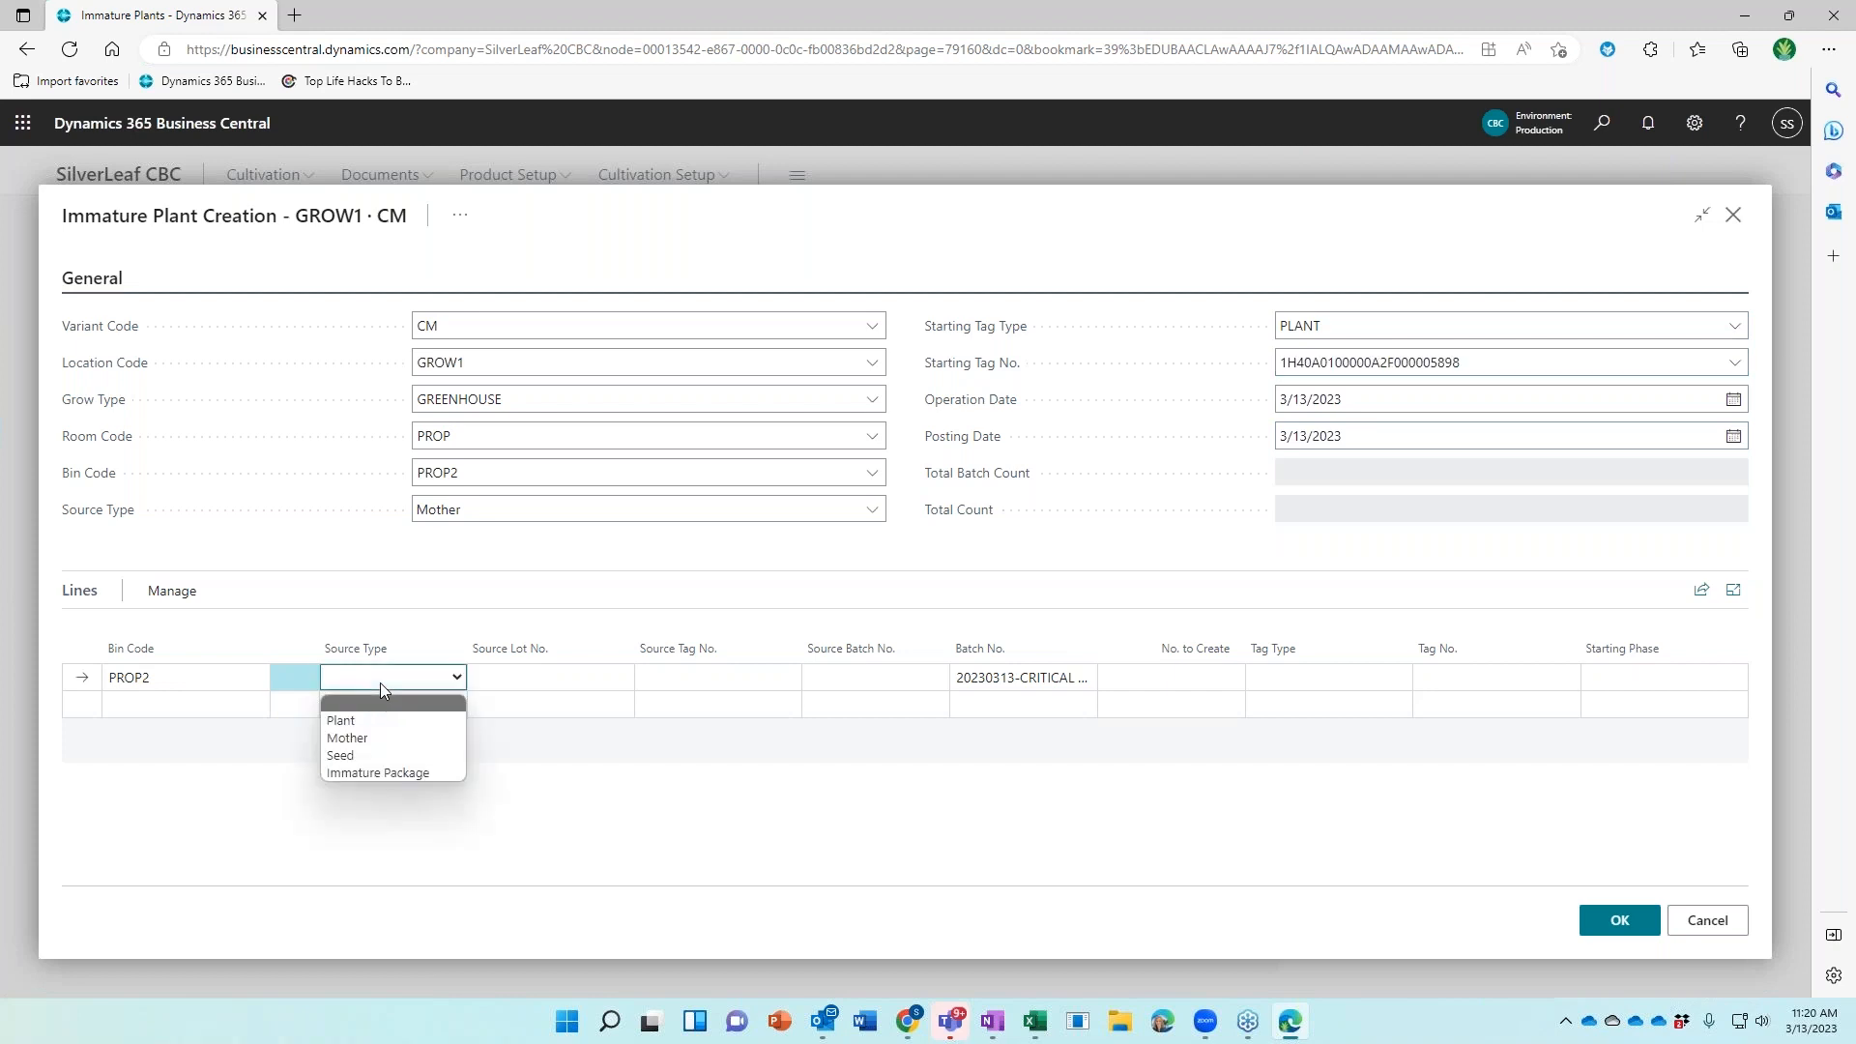
click(363, 742)
click(518, 678)
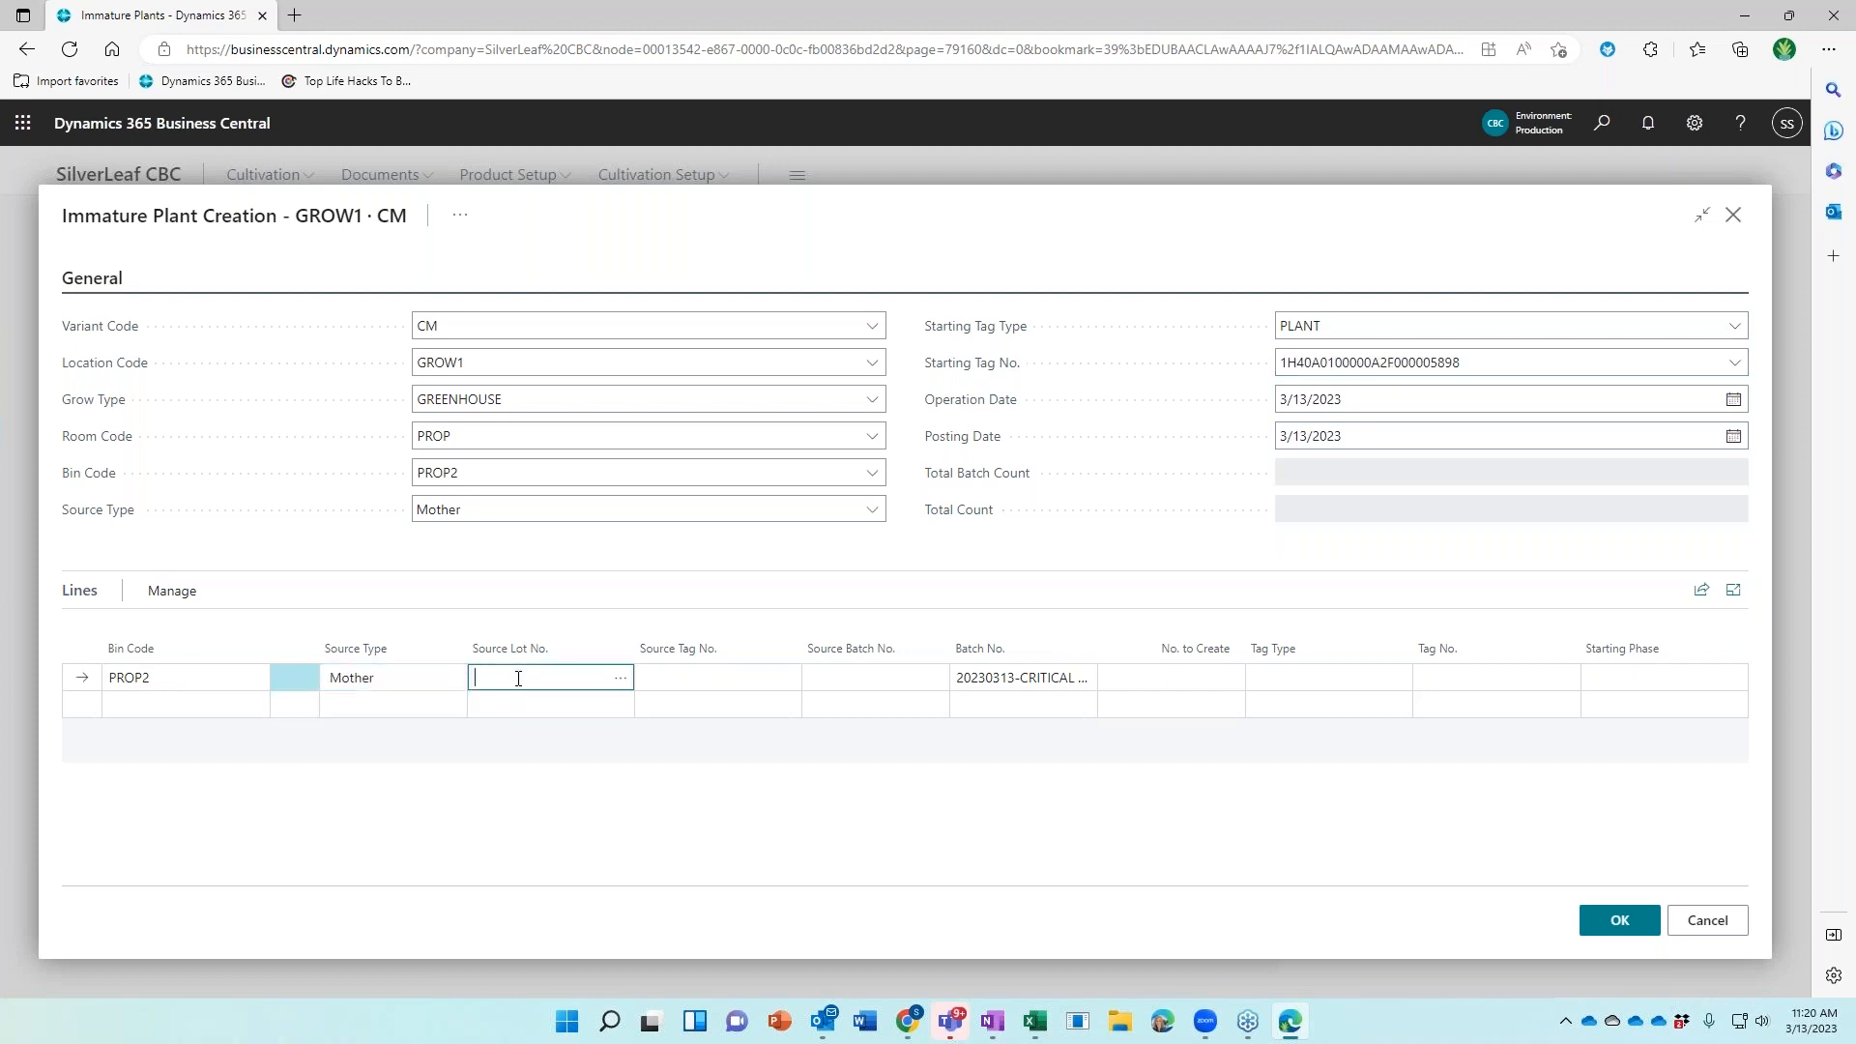
Choose mother lot MP-000024 as the line's source, set 80 plants to create, and confirm
click(620, 683)
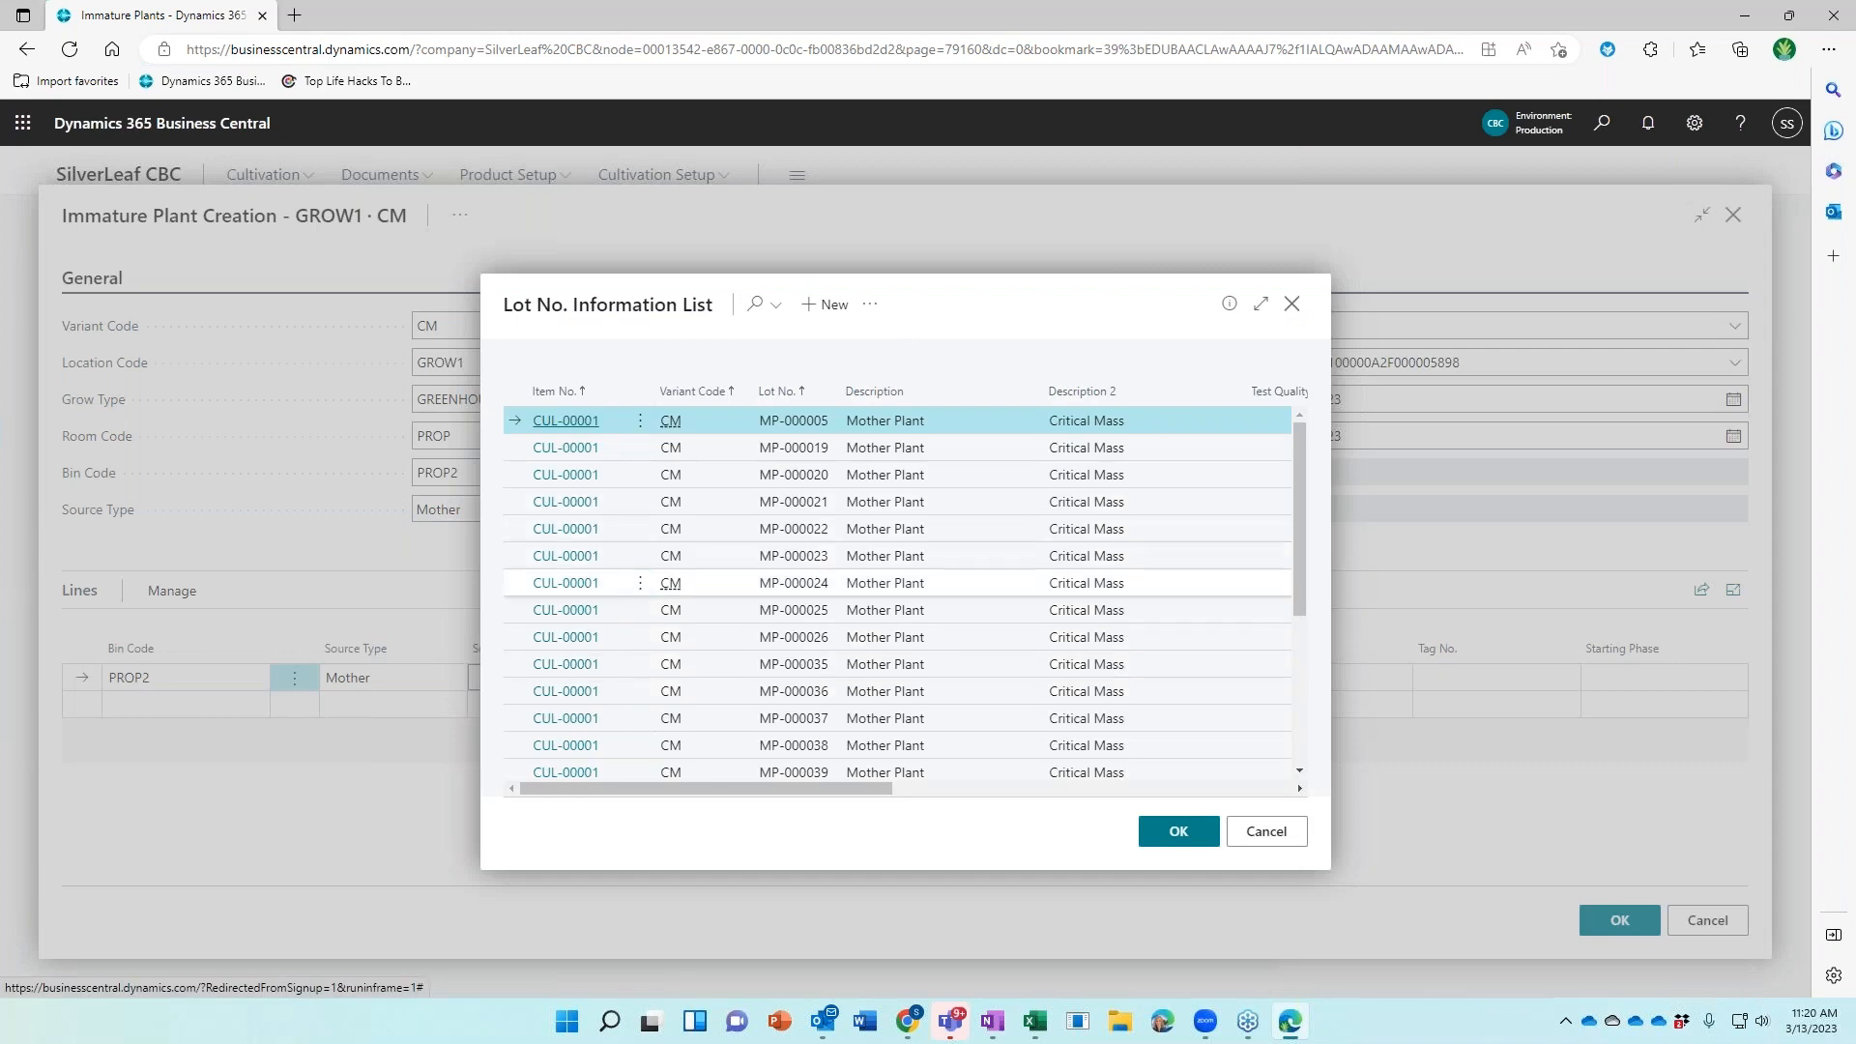
click(793, 583)
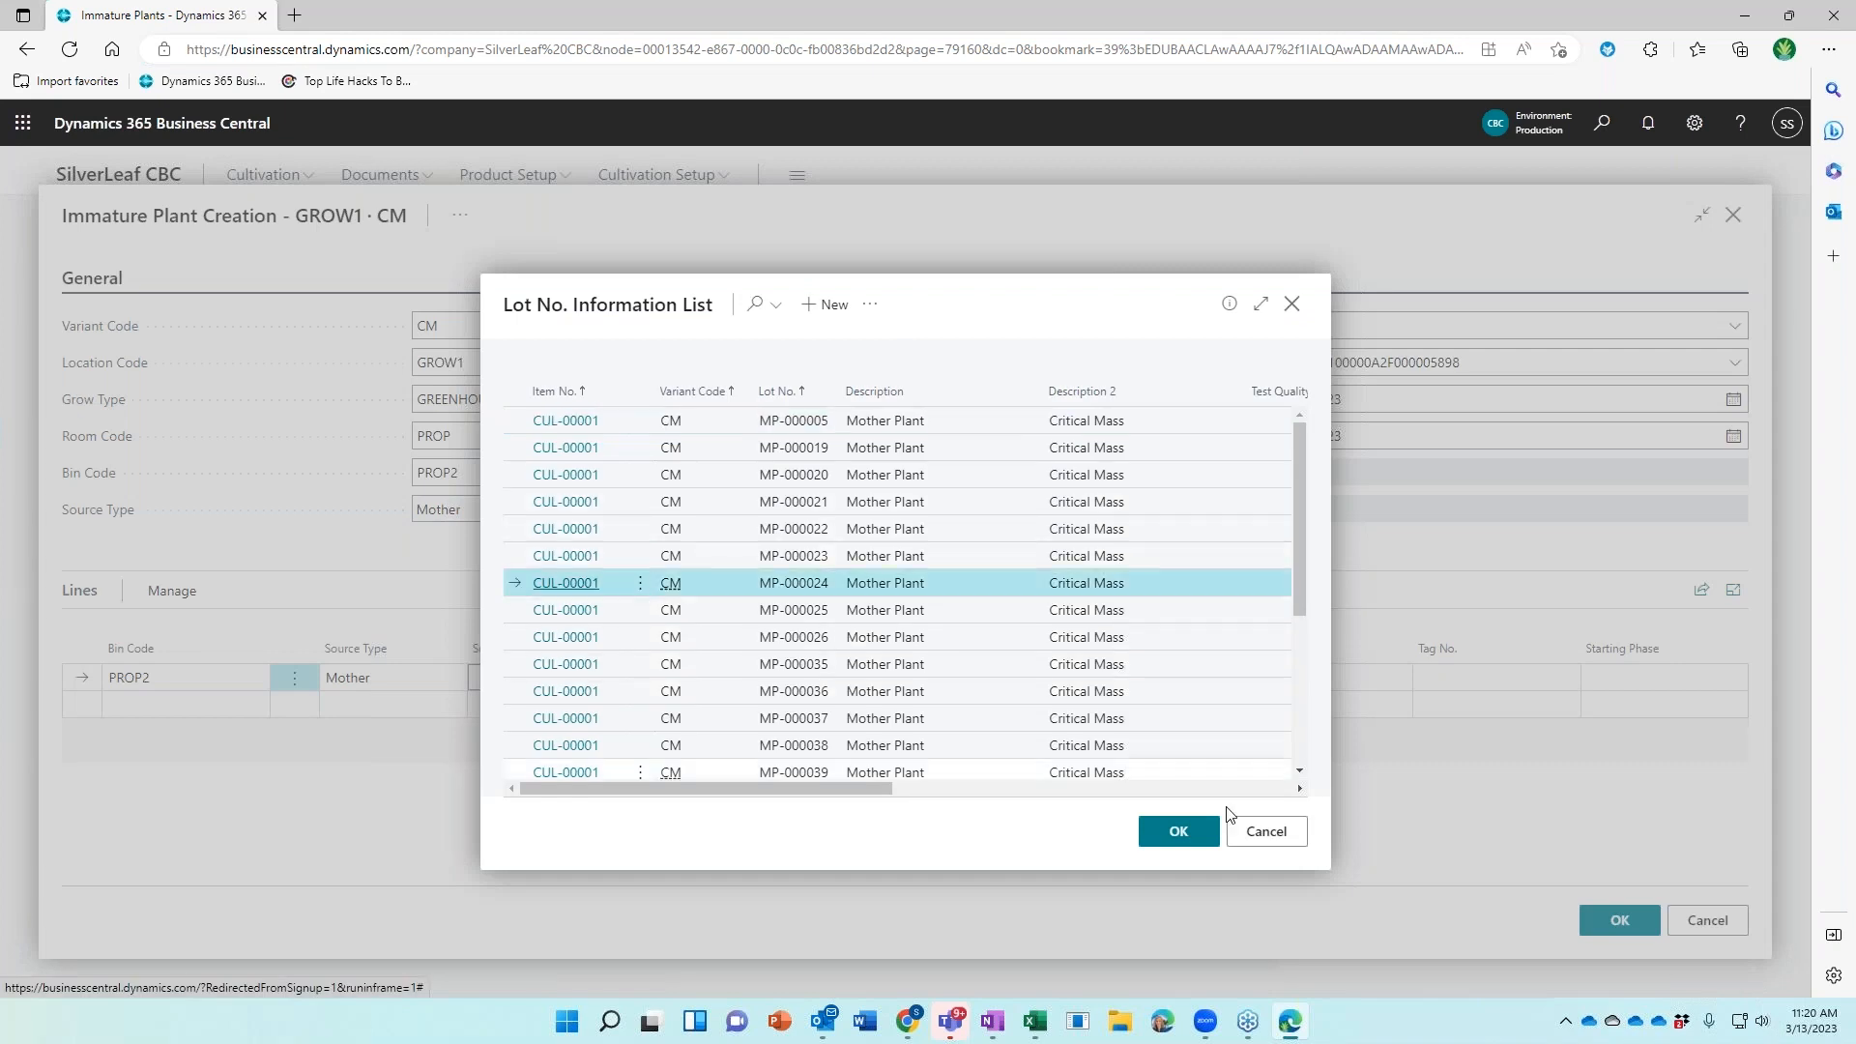
click(1175, 831)
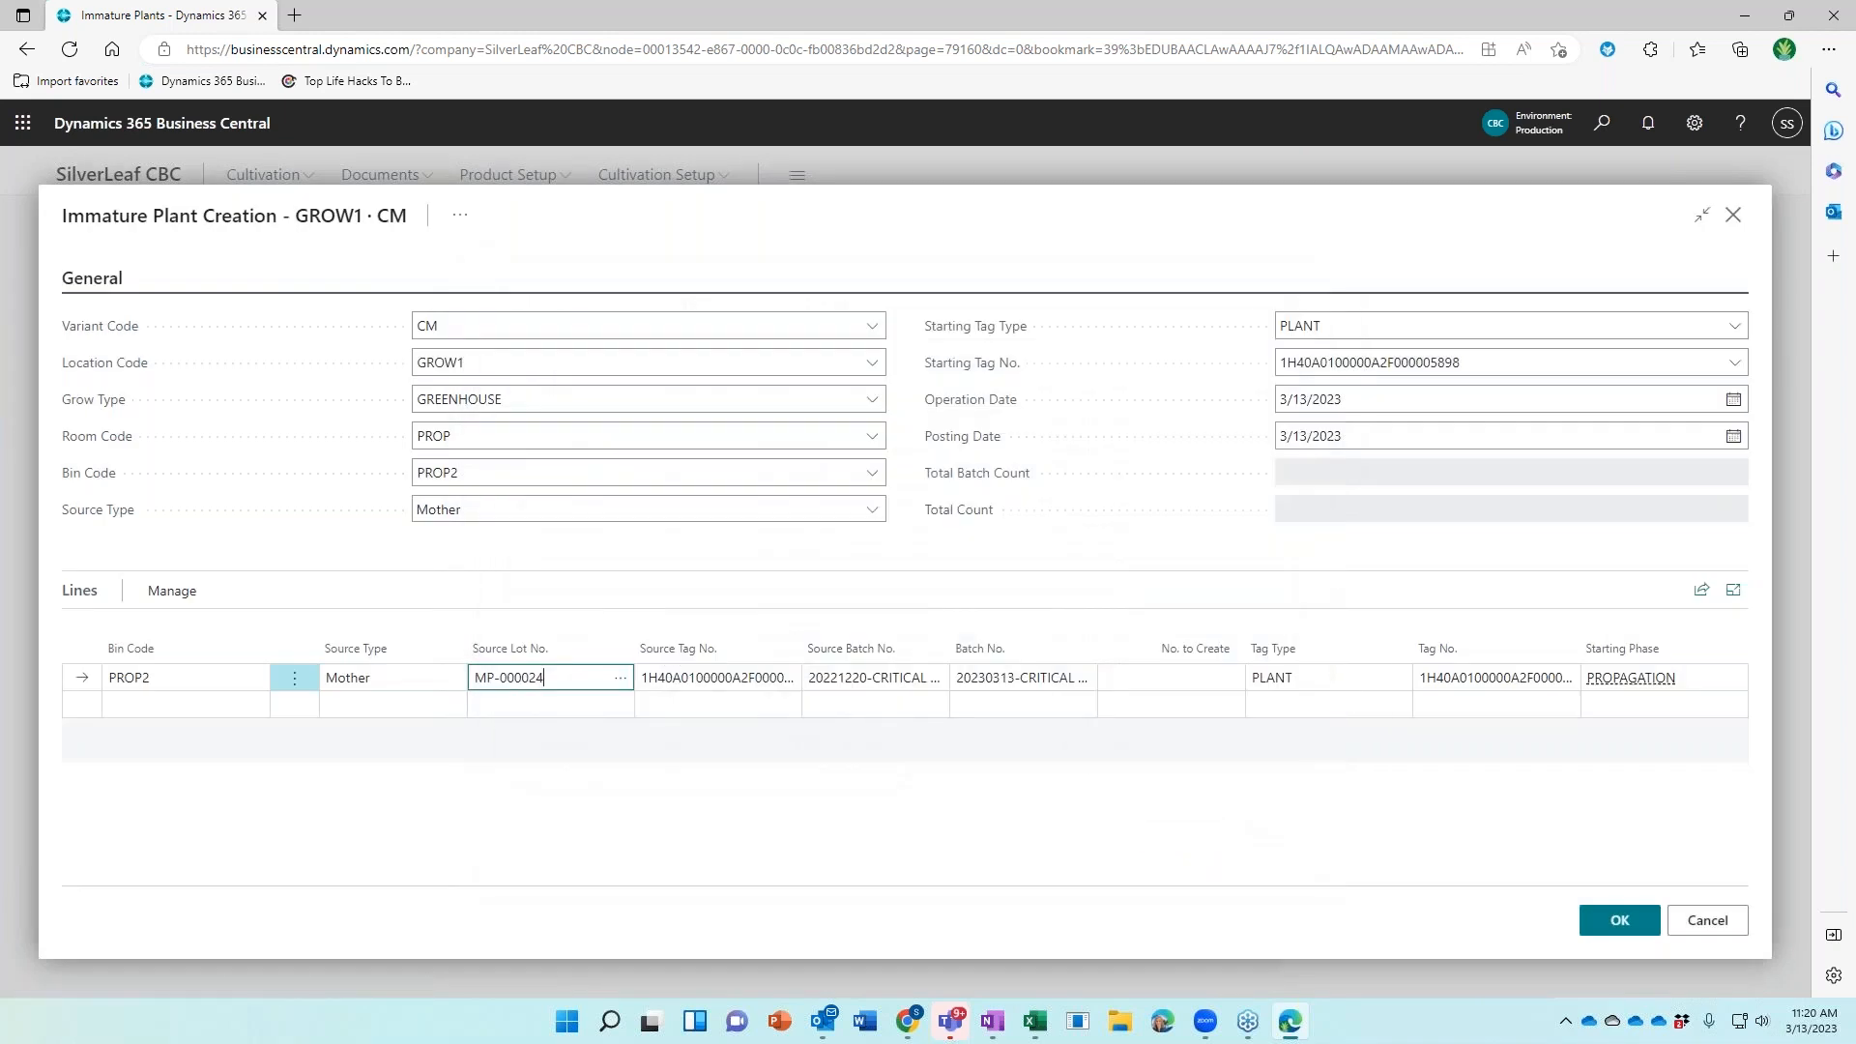
click(1143, 676)
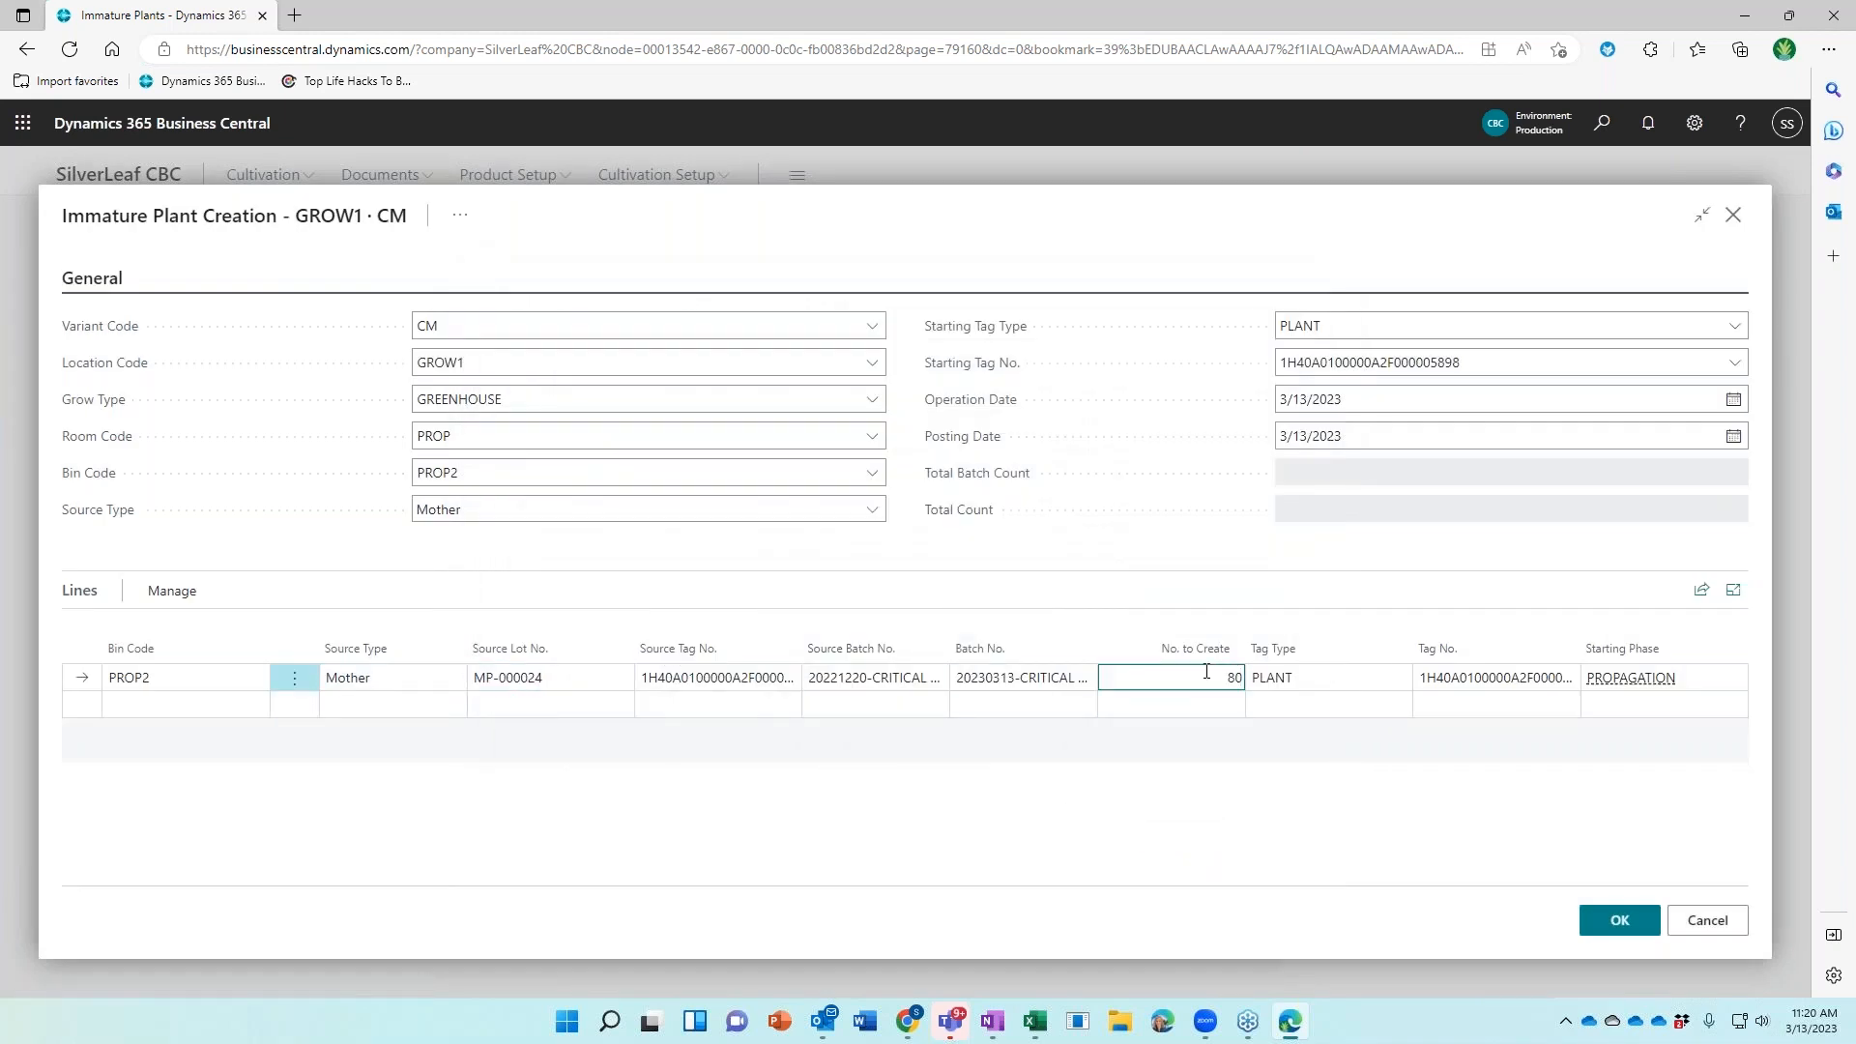
key(Tab)
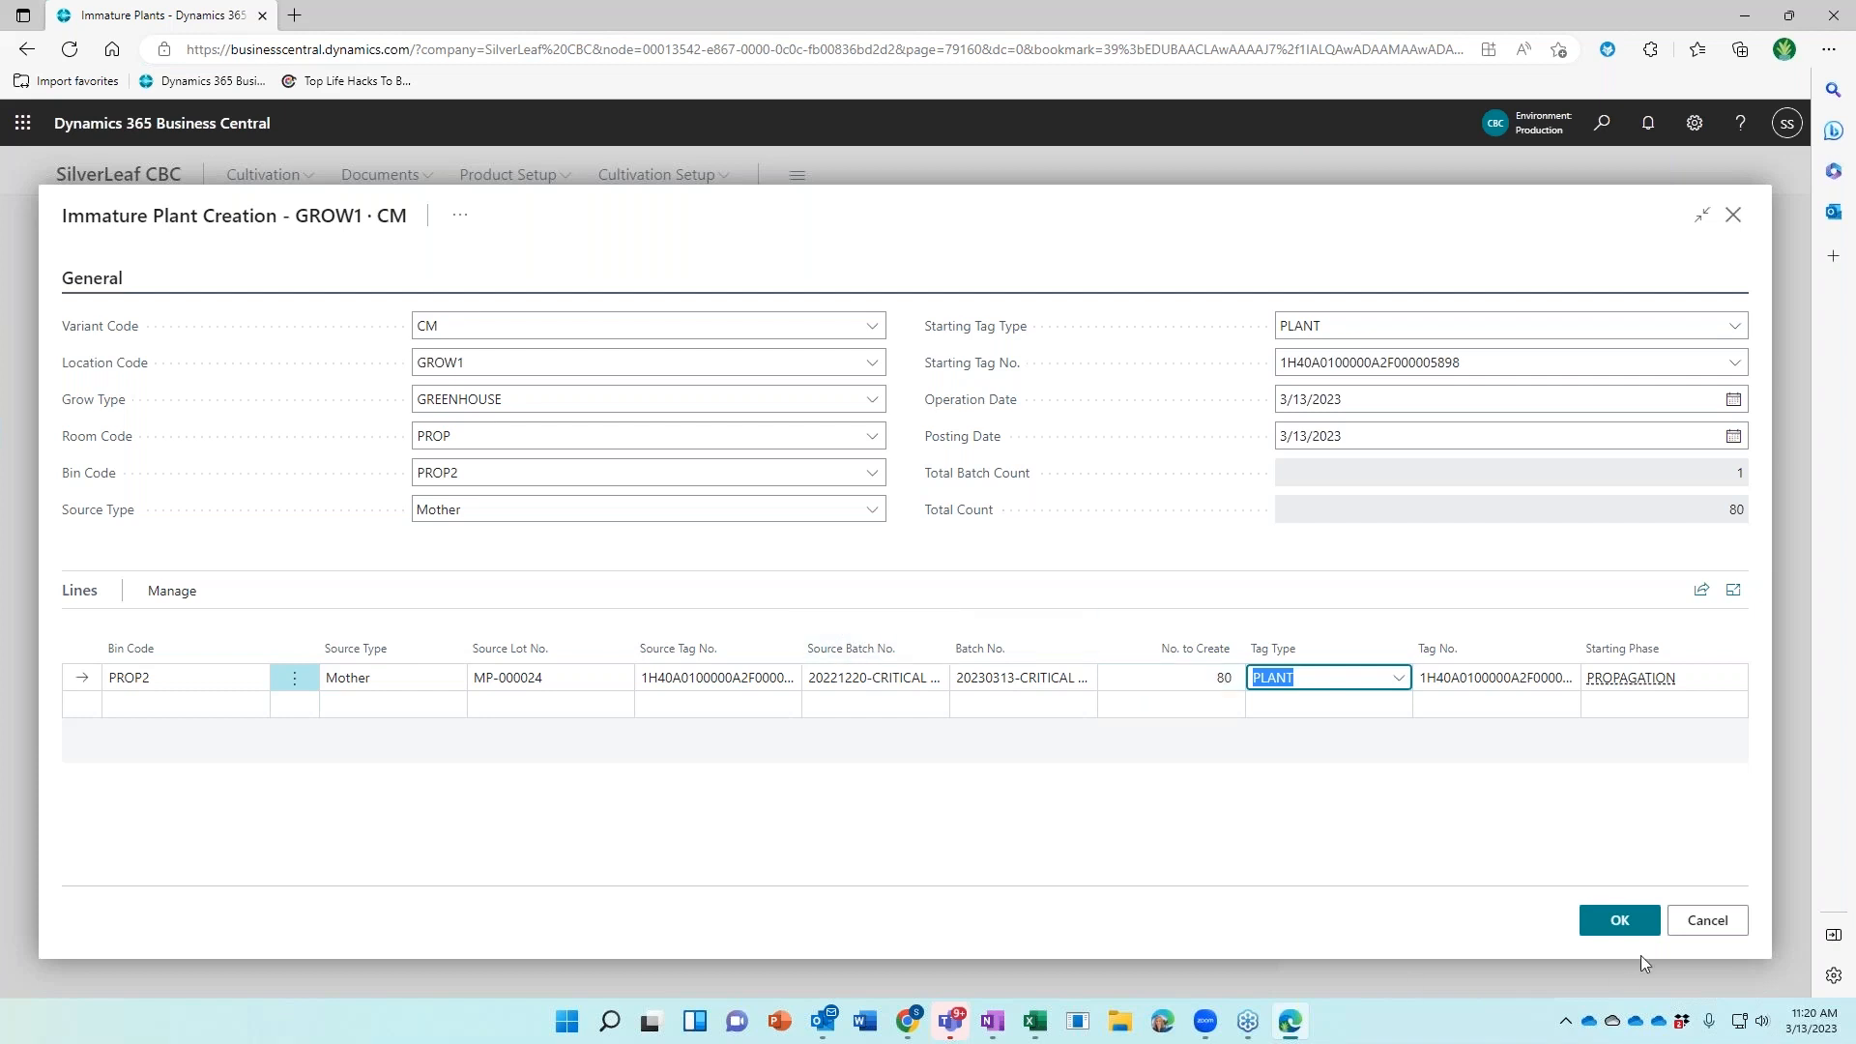
click(1600, 926)
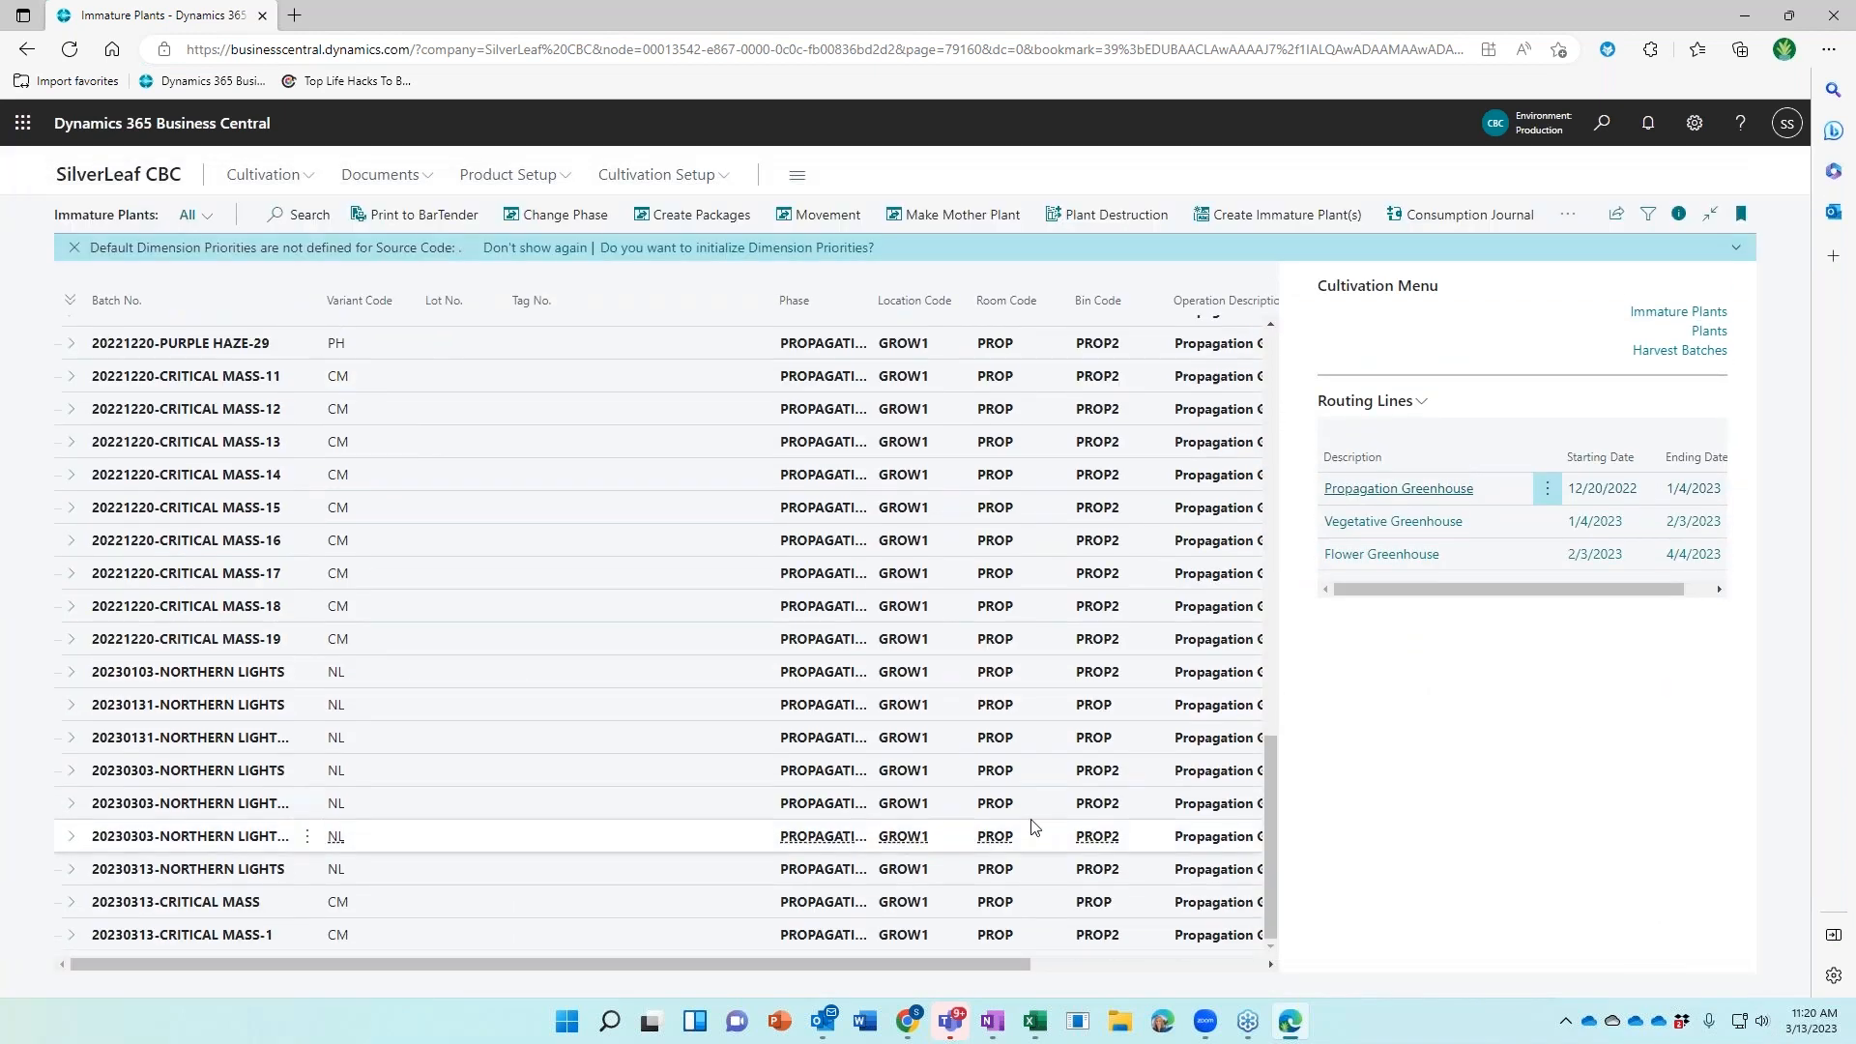
Expand batch 20230313-CRITICAL MASS-1 and select its plant line to show lot and tag
click(502, 941)
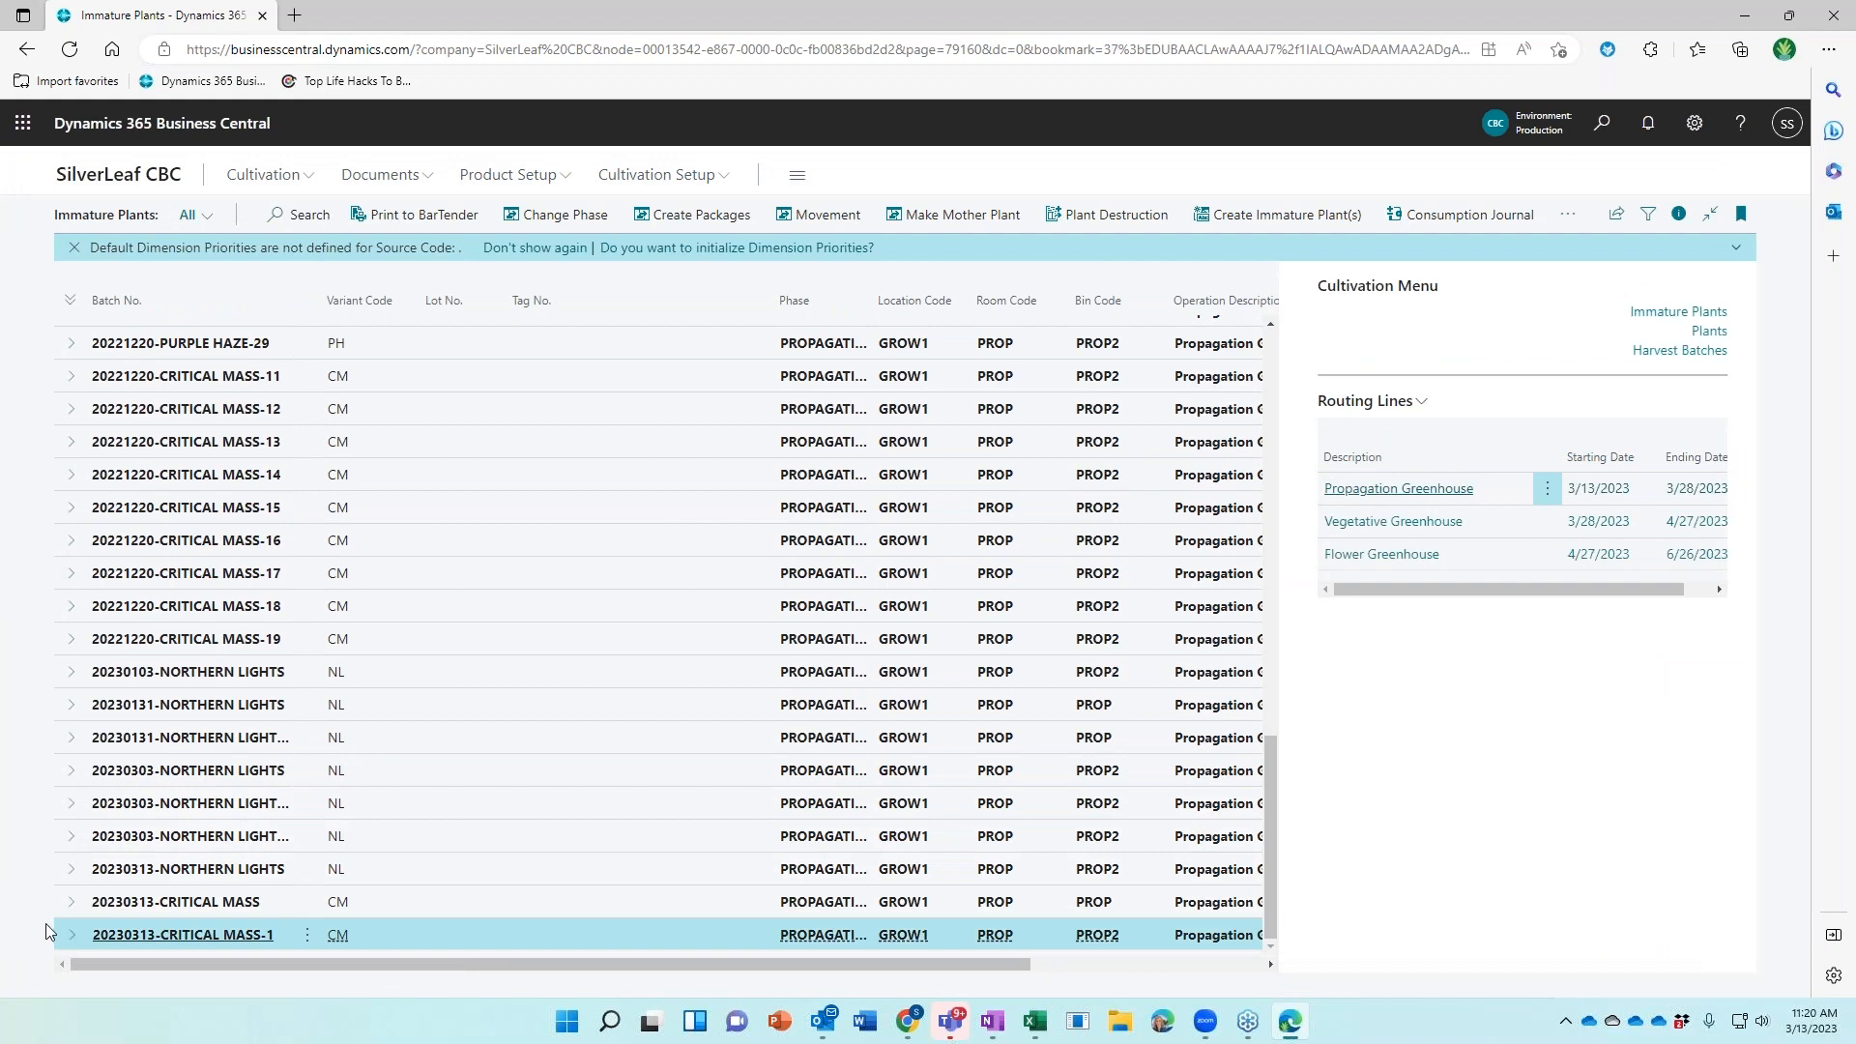
click(72, 936)
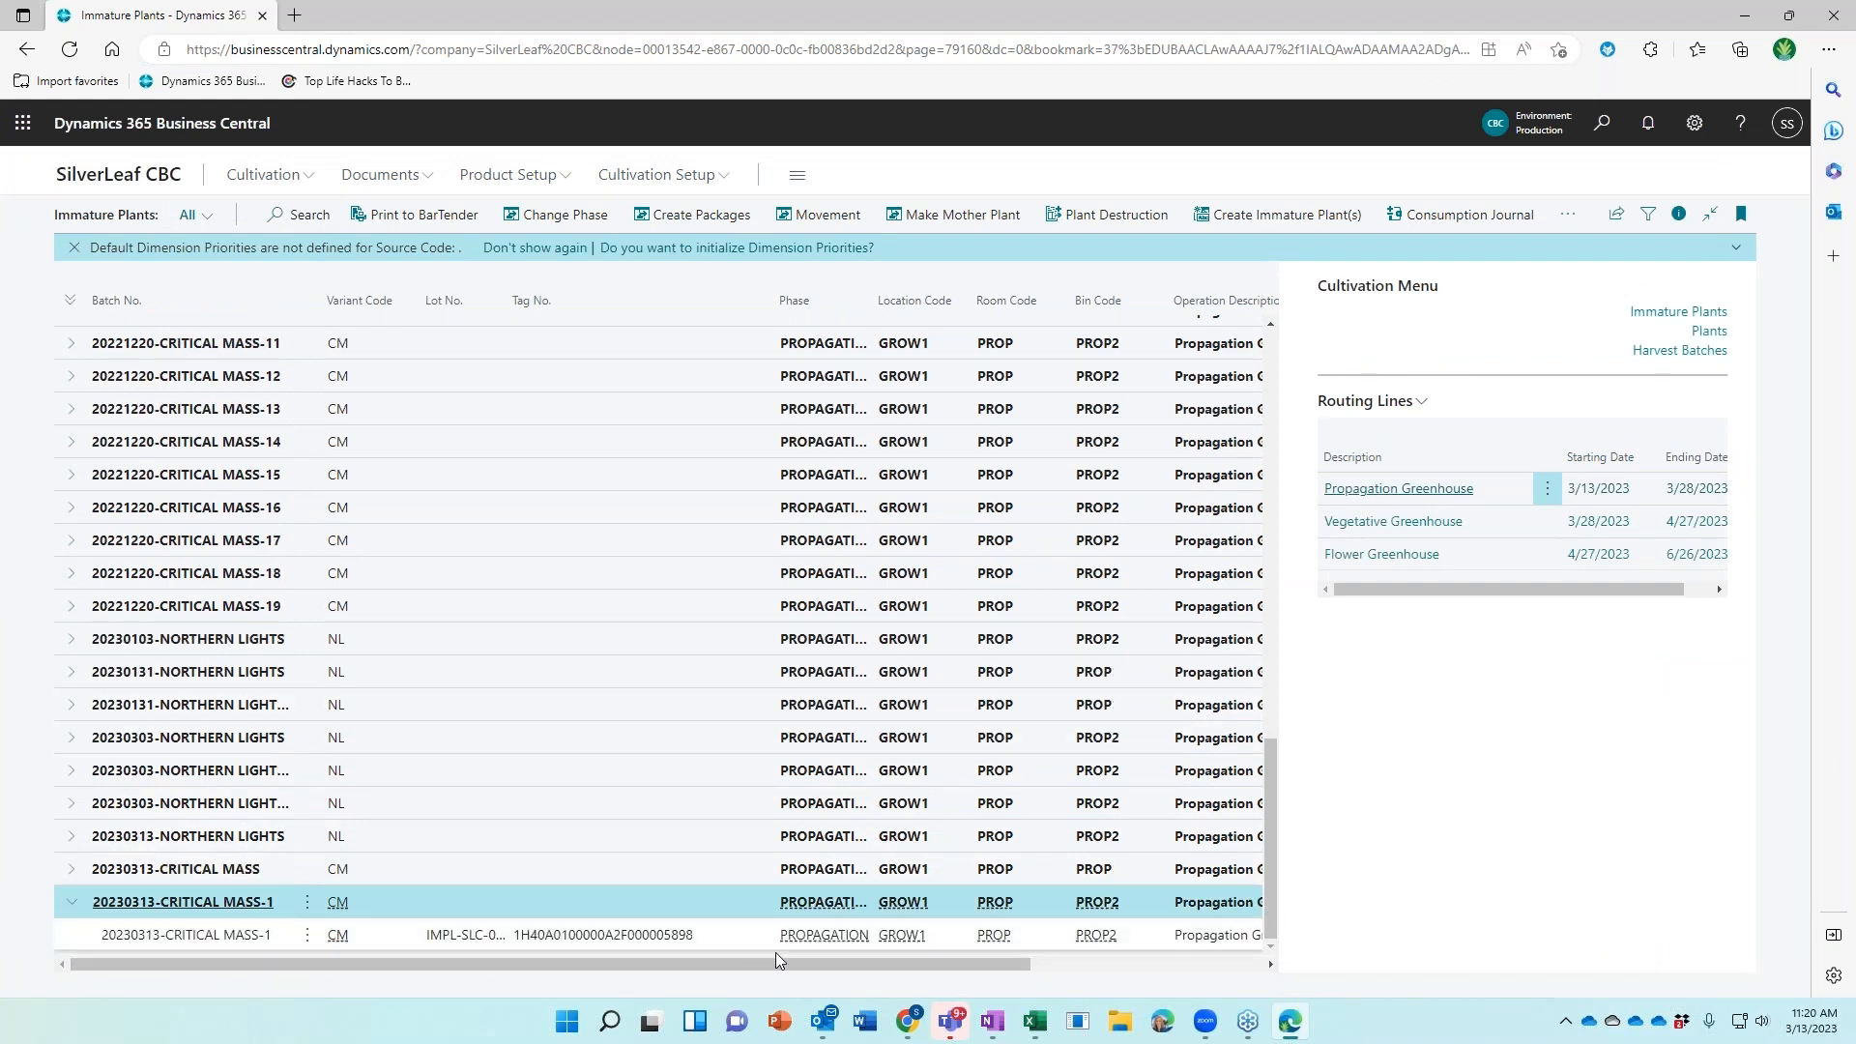
drag(775, 963, 978, 964)
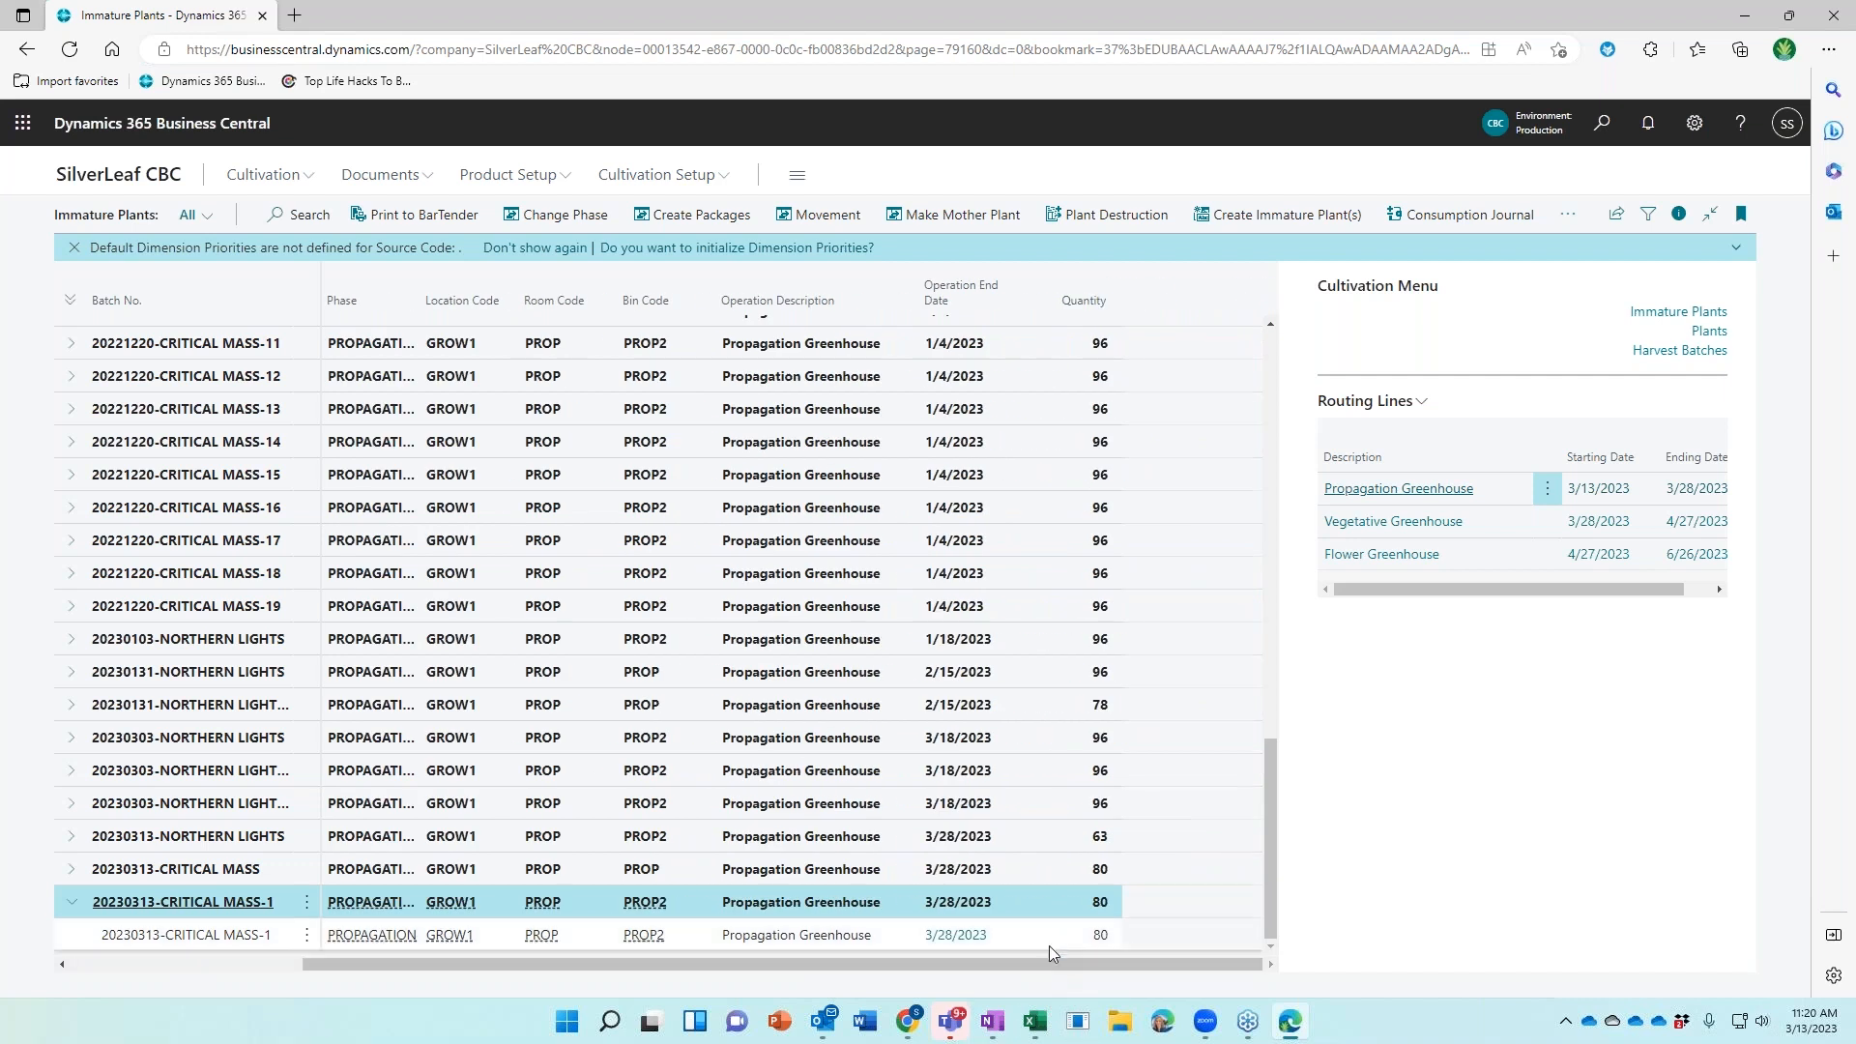
click(1054, 936)
drag(1032, 967, 580, 966)
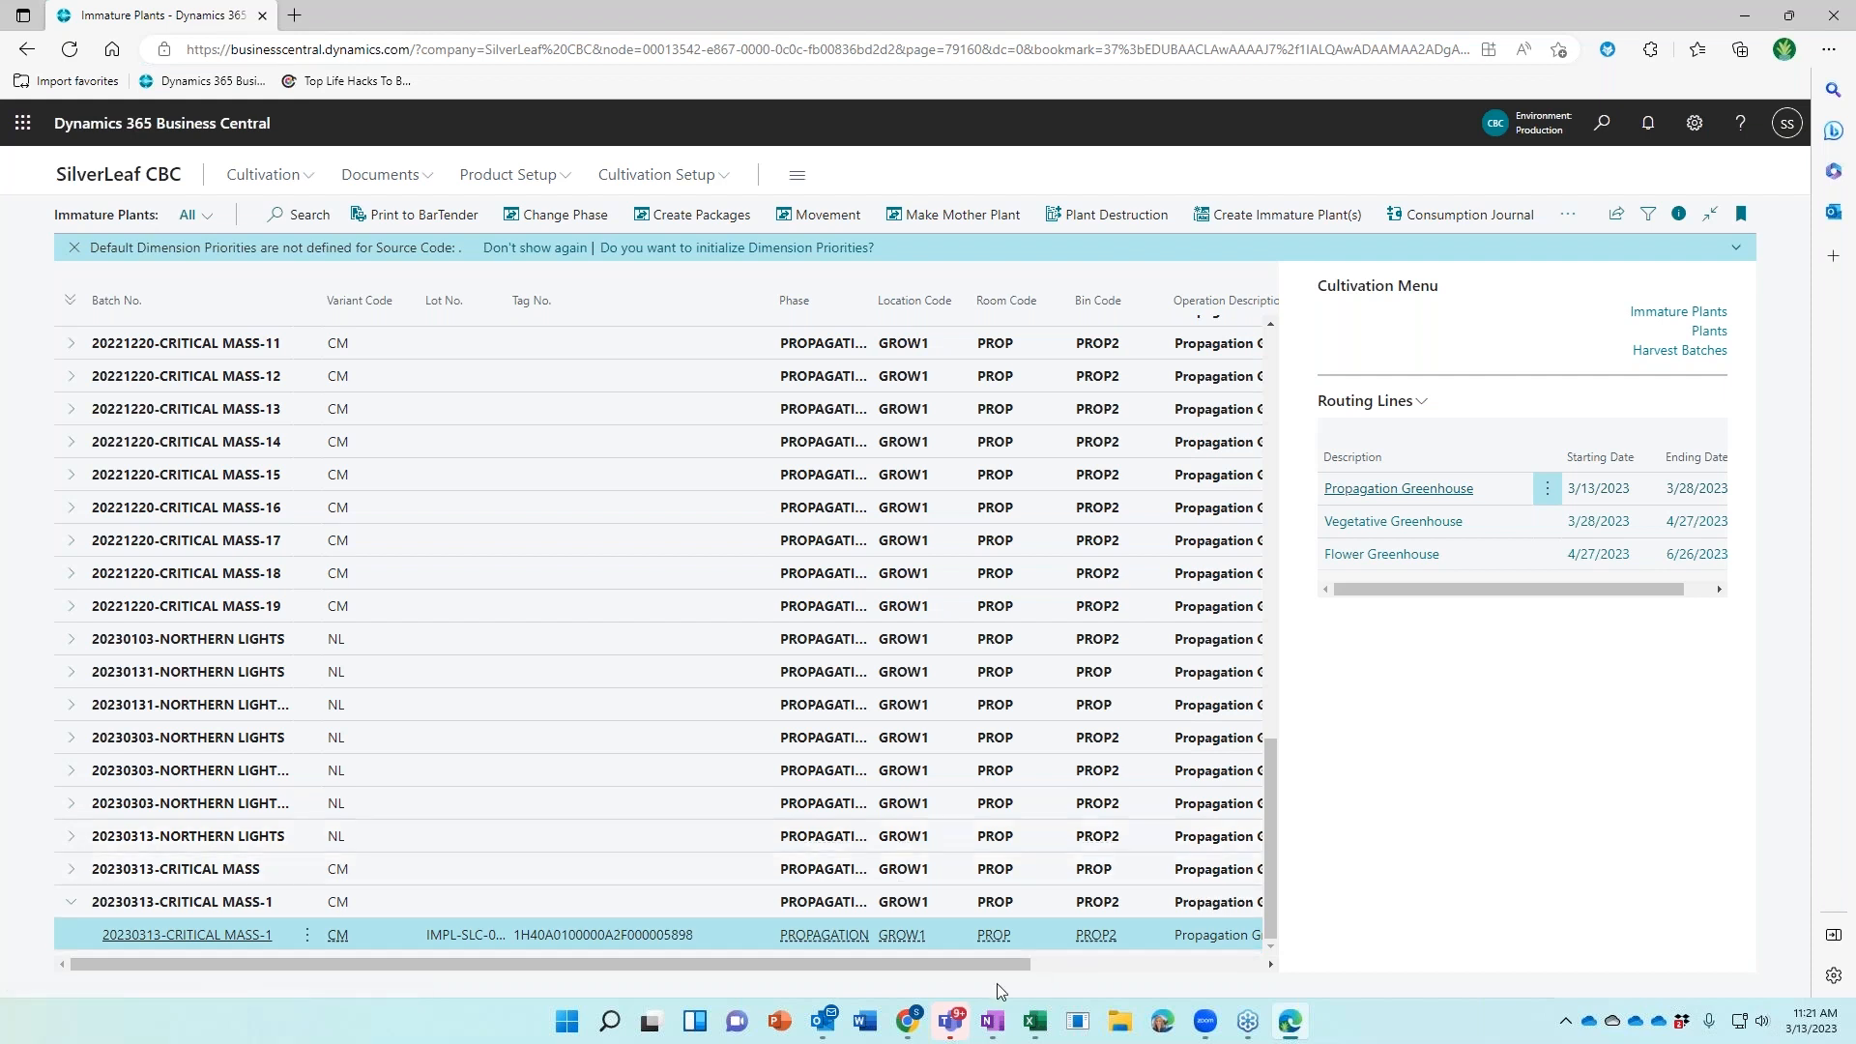
Create a Plant Destruction document for 15 immature plants with operation date 3/18/2023
click(1083, 222)
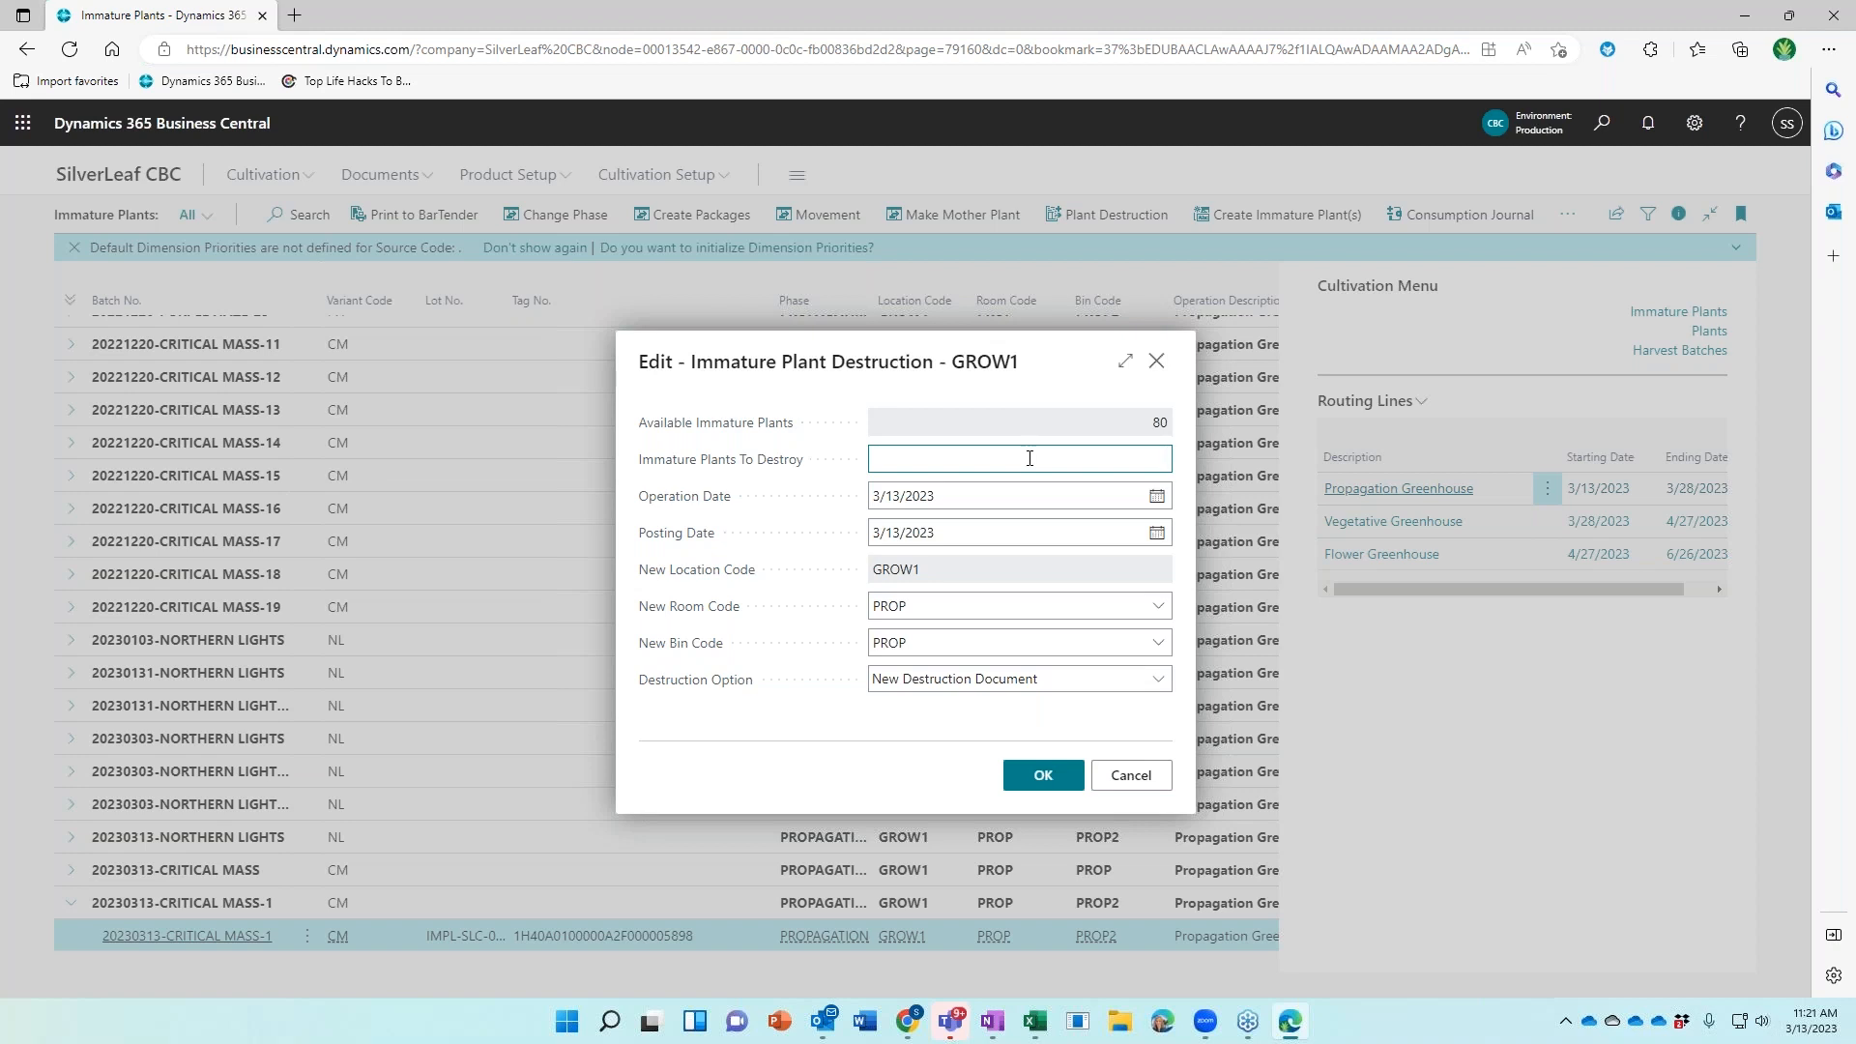
key(Tab)
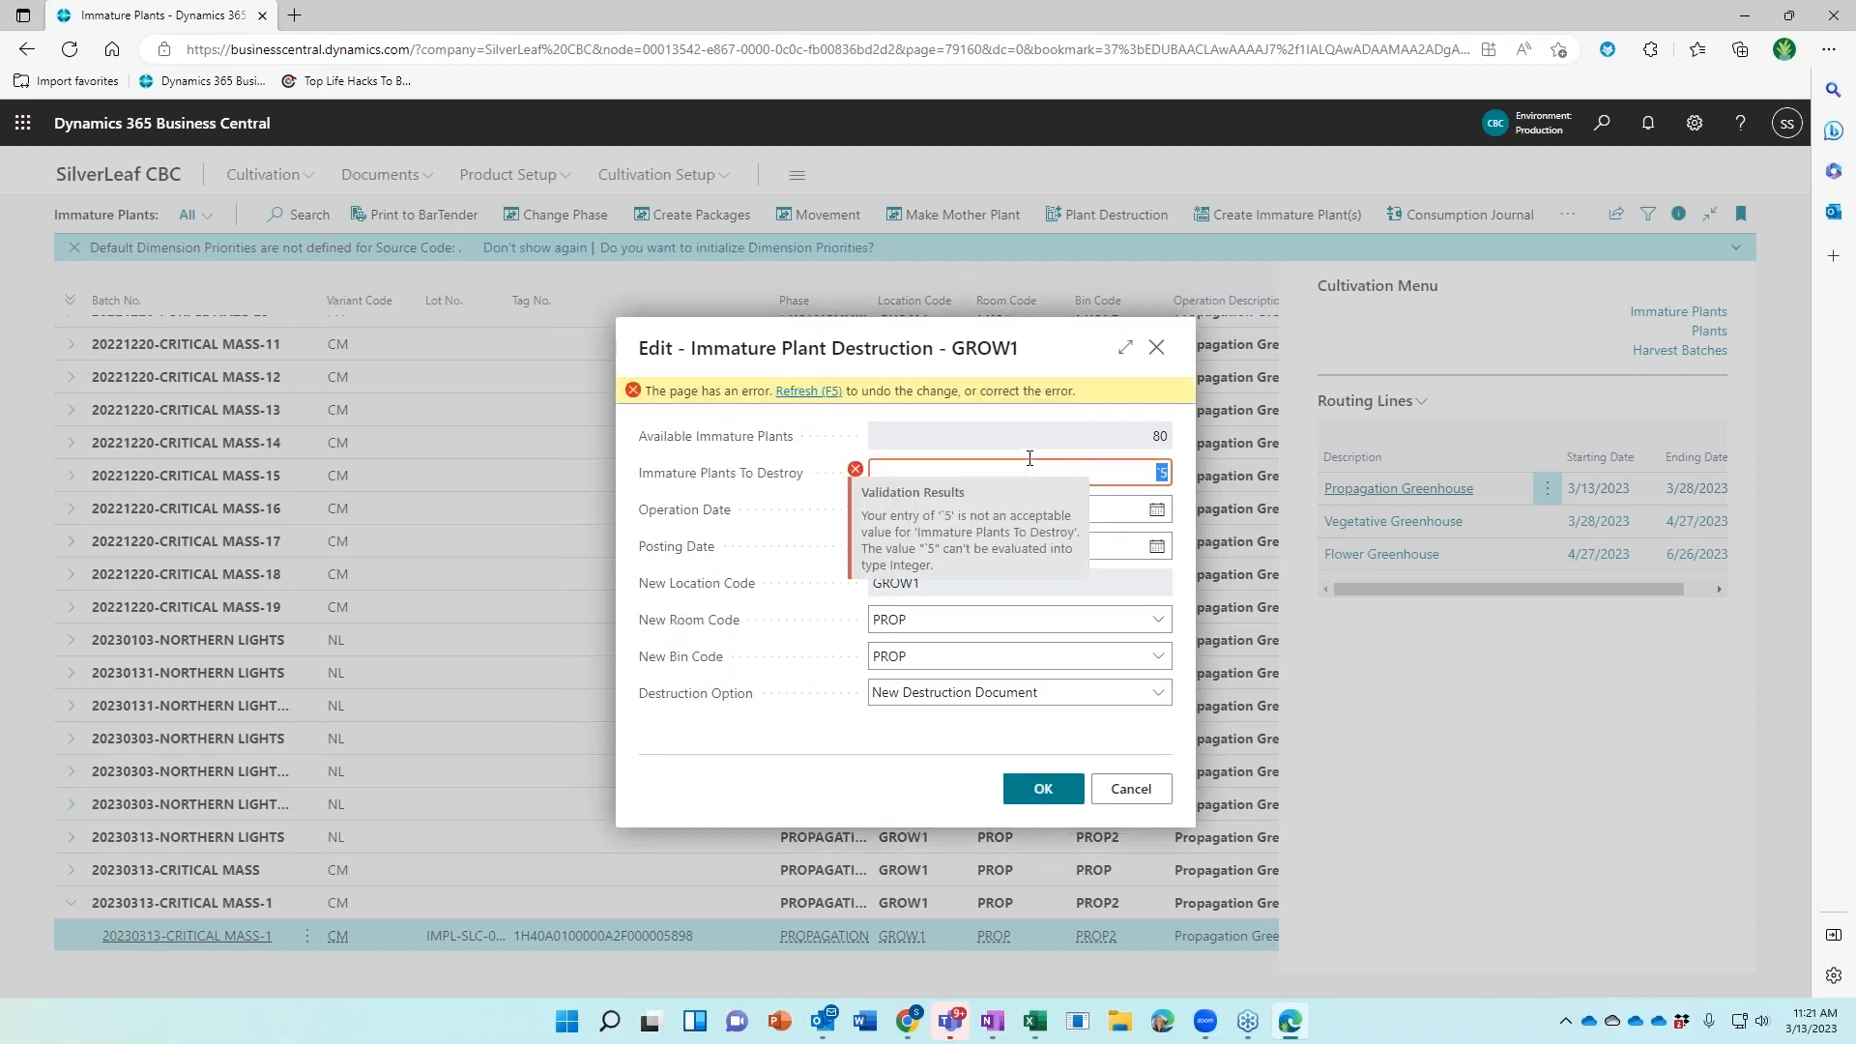
text(15)
key(Tab)
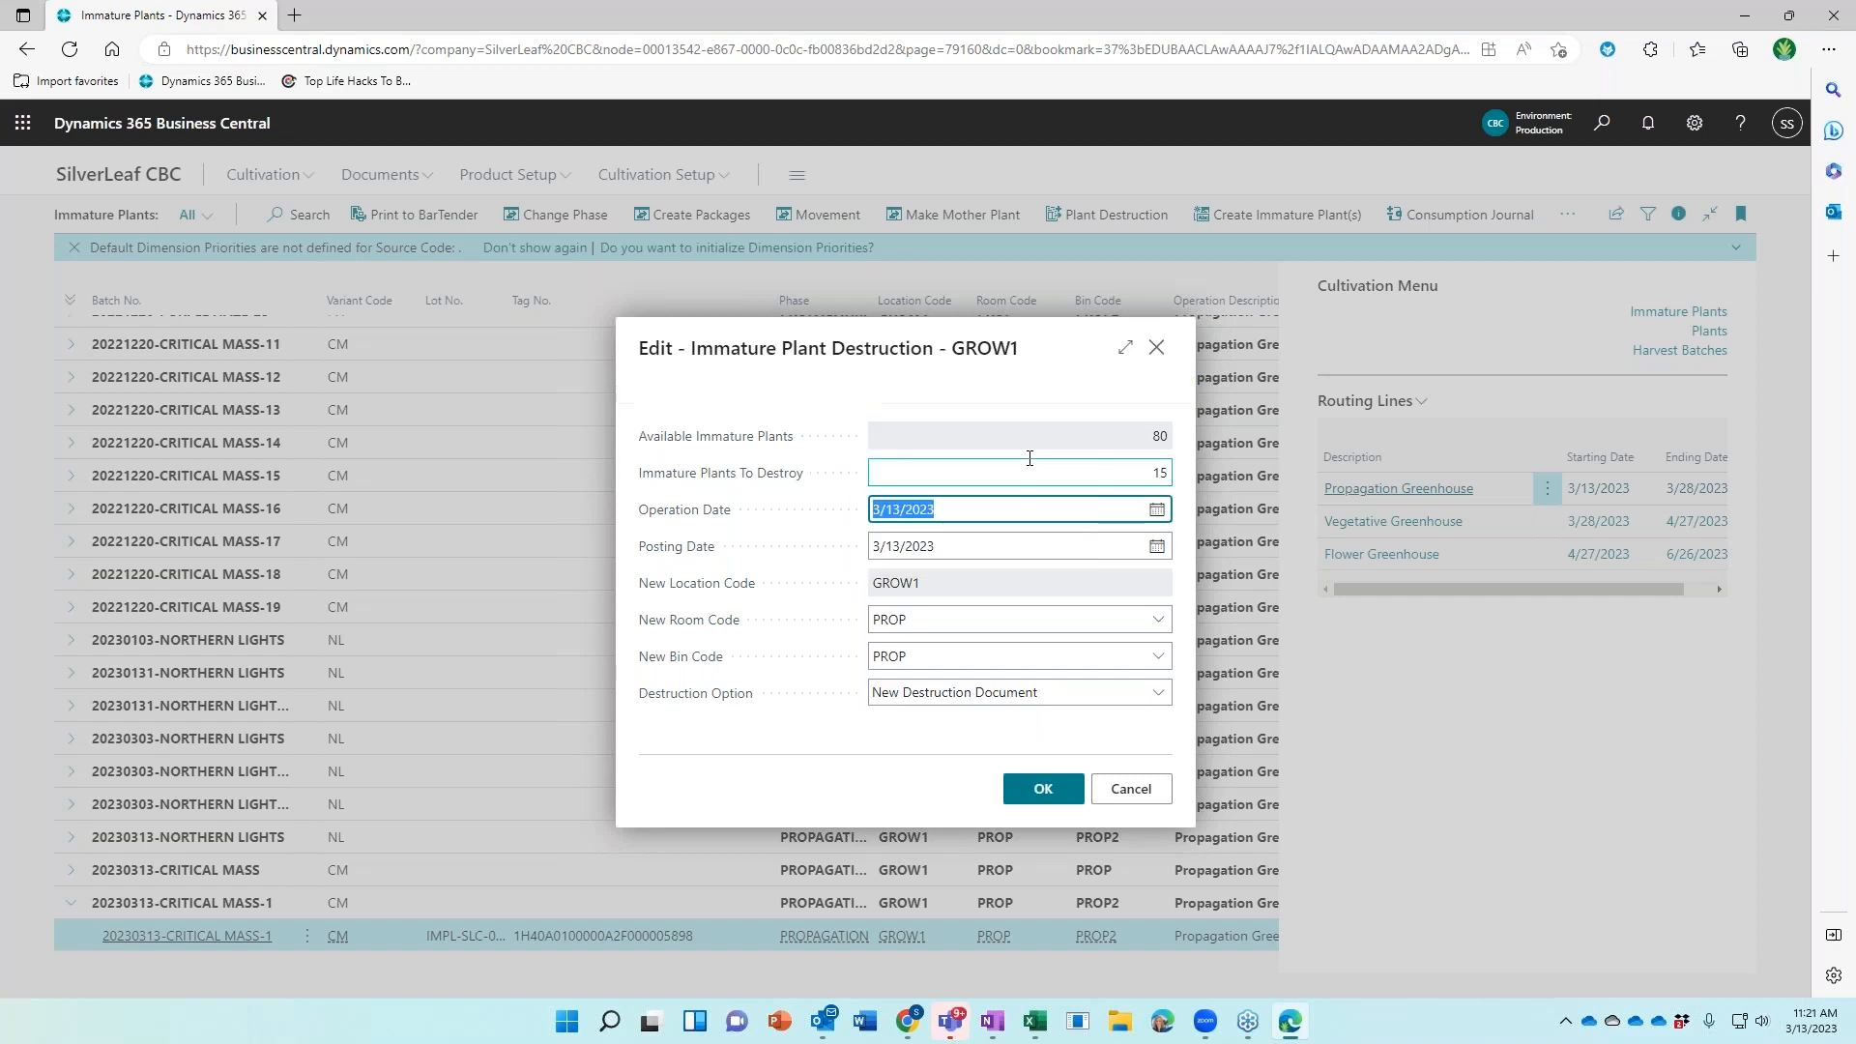
text(3/18)
key(Tab)
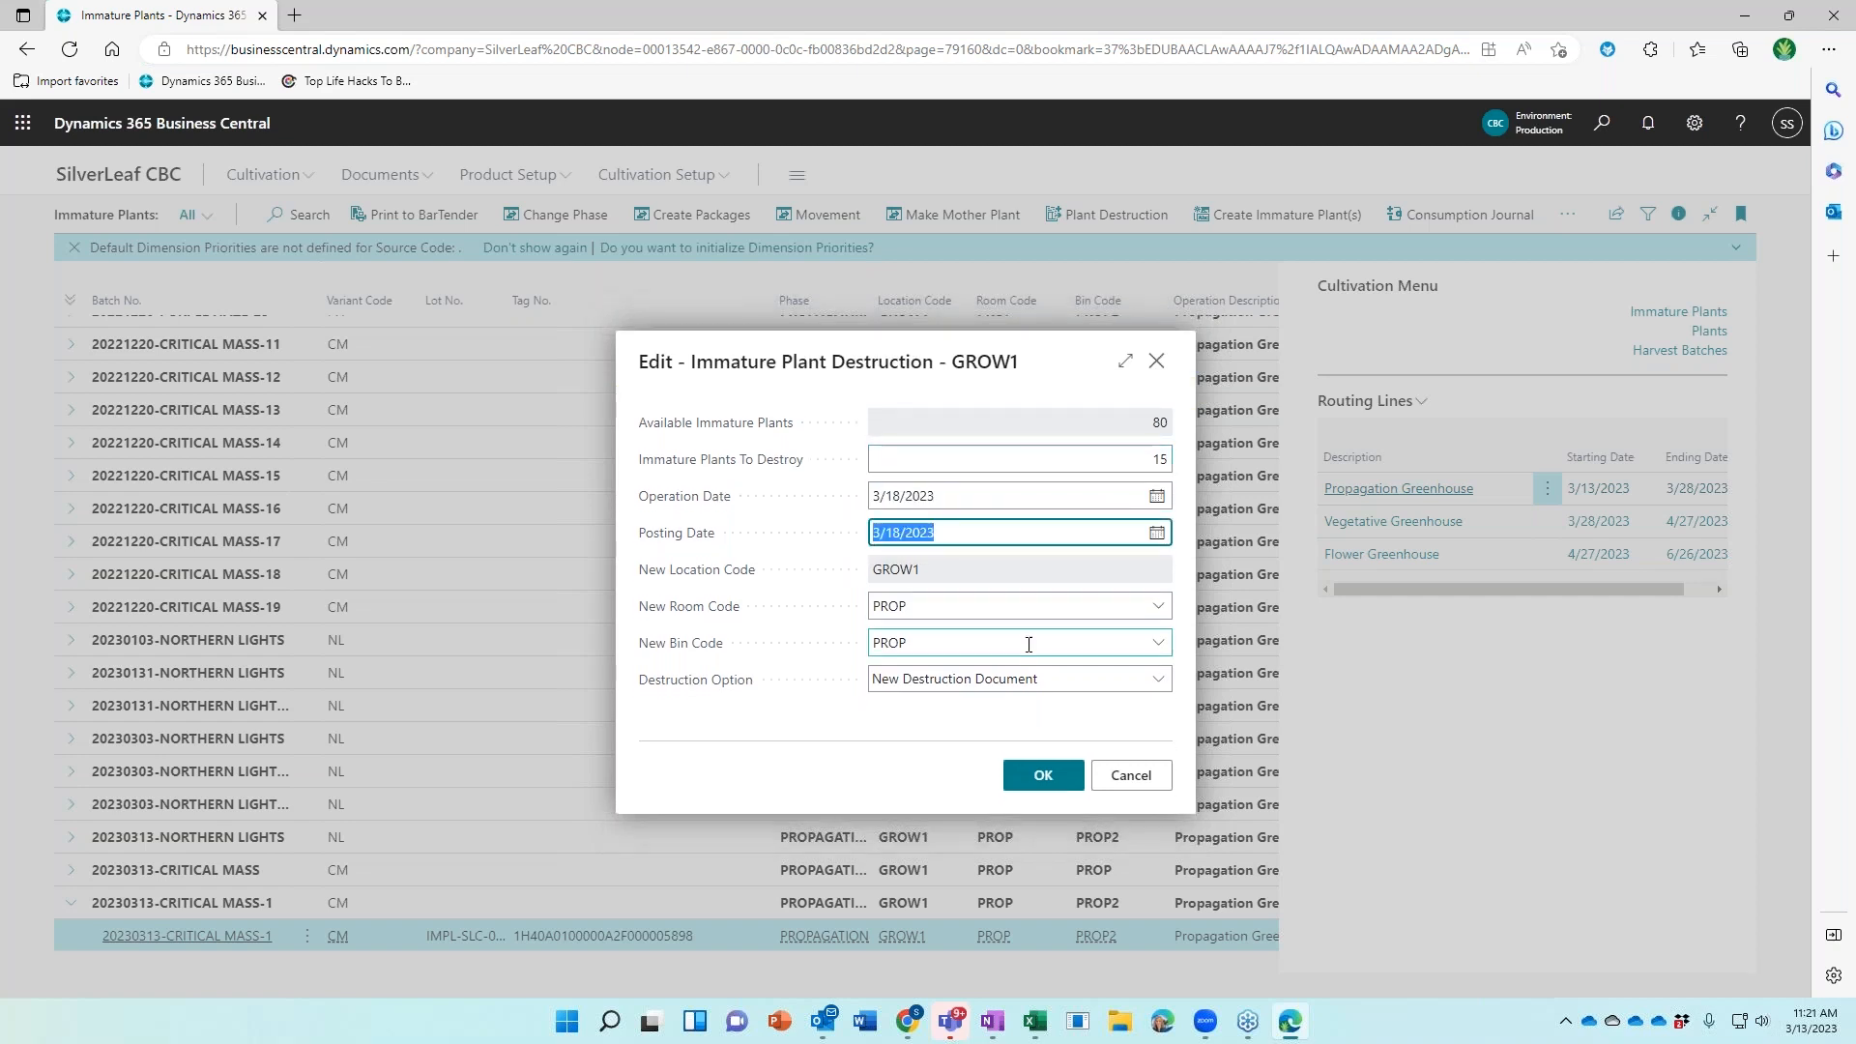
click(1044, 775)
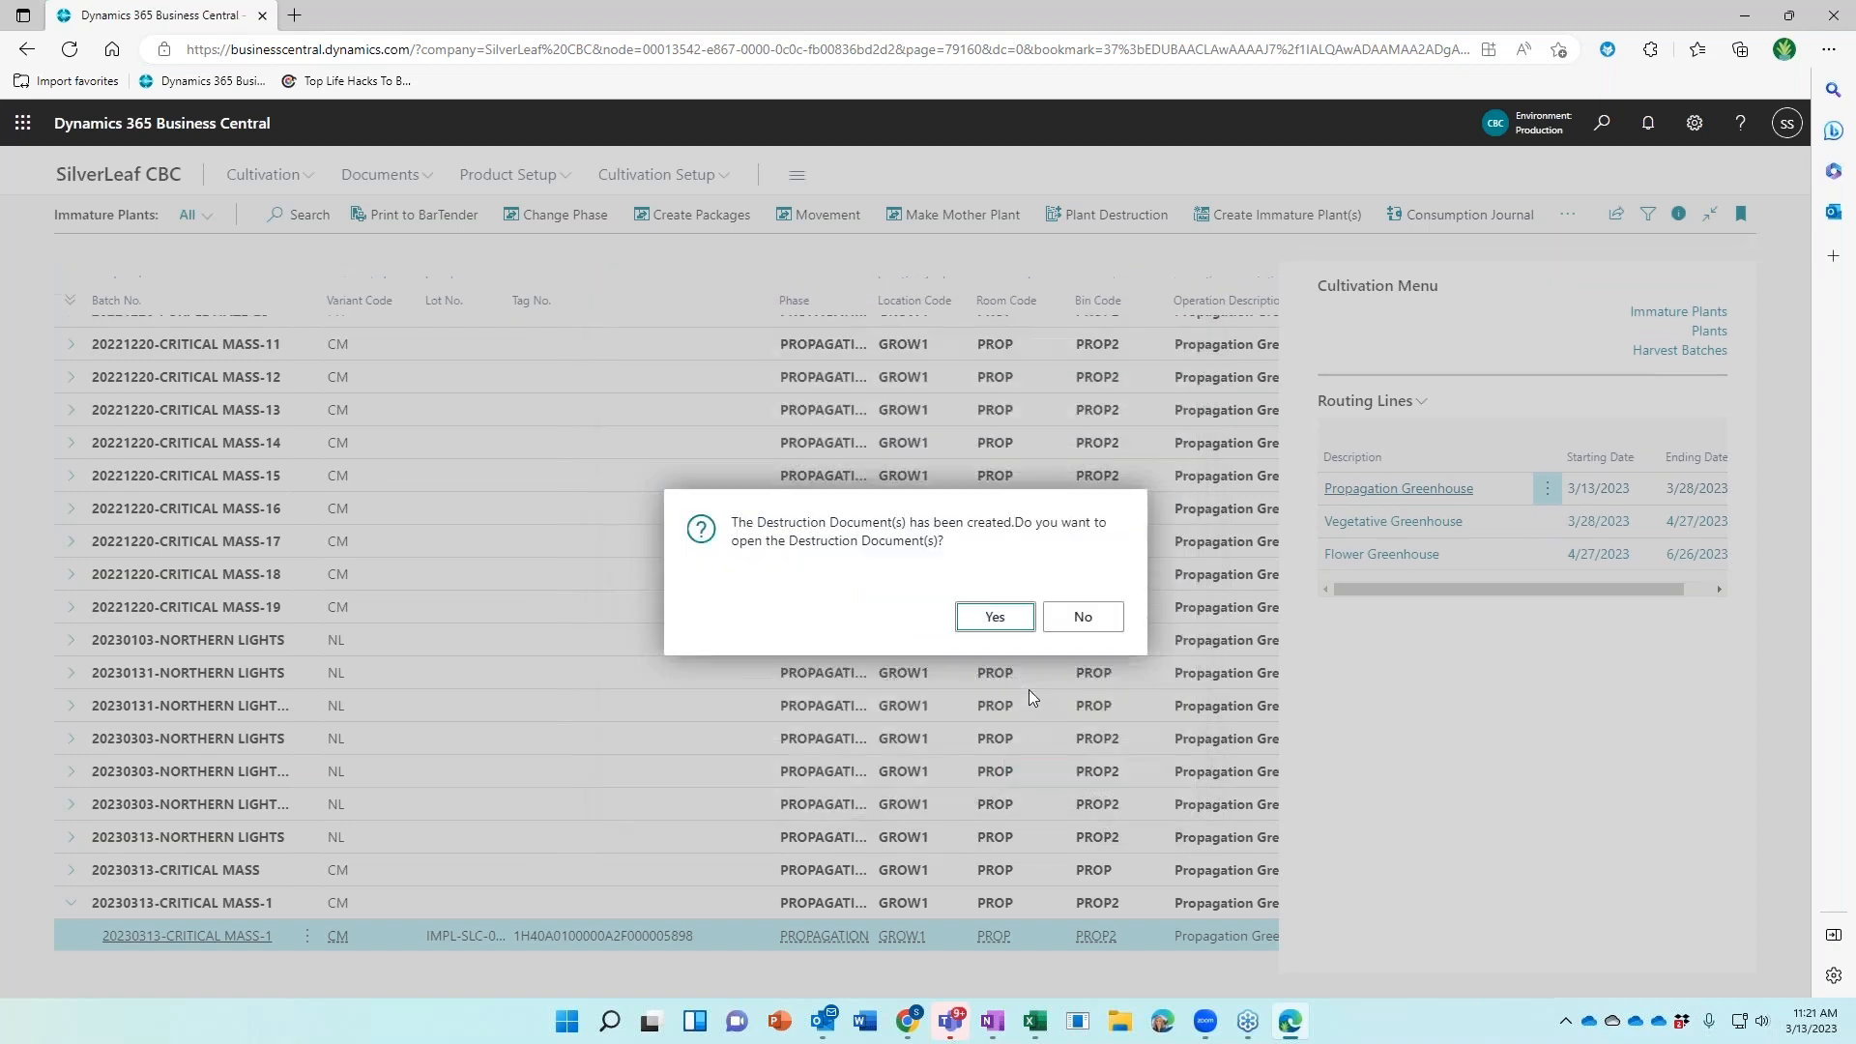
Open DEST0000026 and set Waste Method to MULCH and Reason Code to SLOW GROWT
click(969, 624)
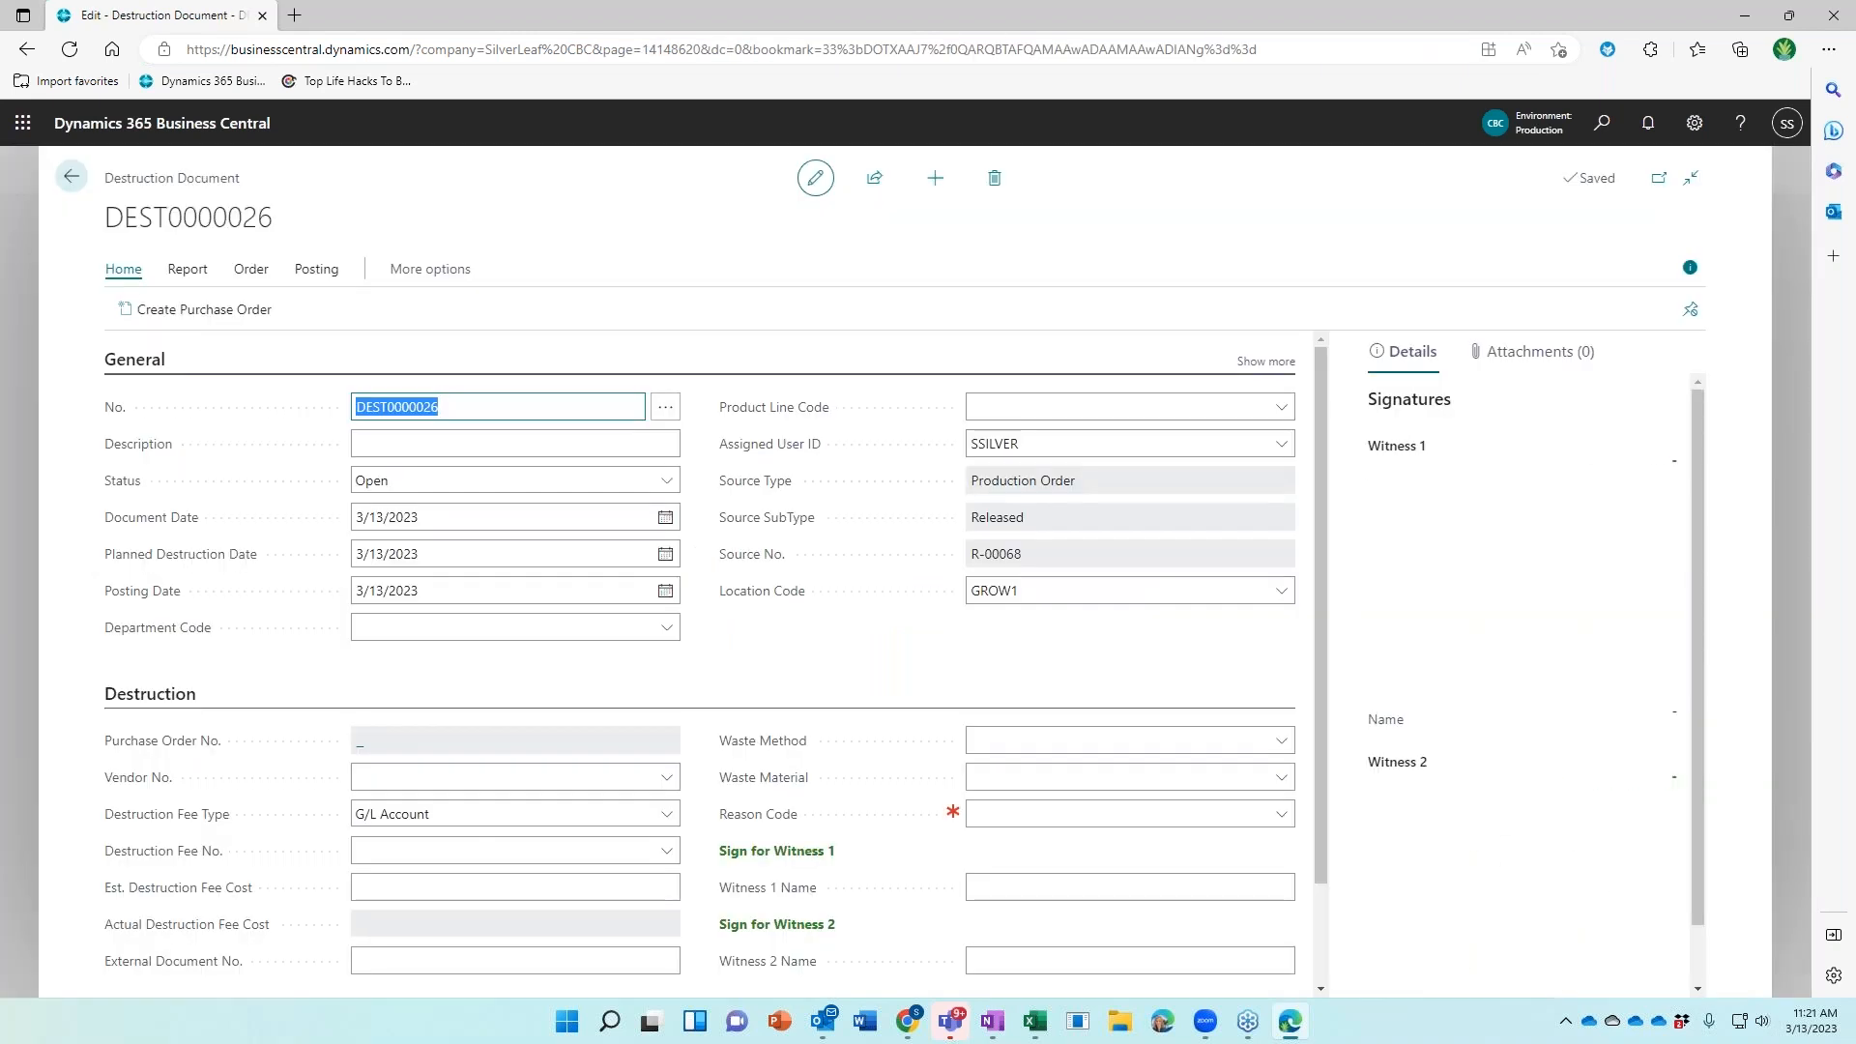
scroll(960, 635, down, 2)
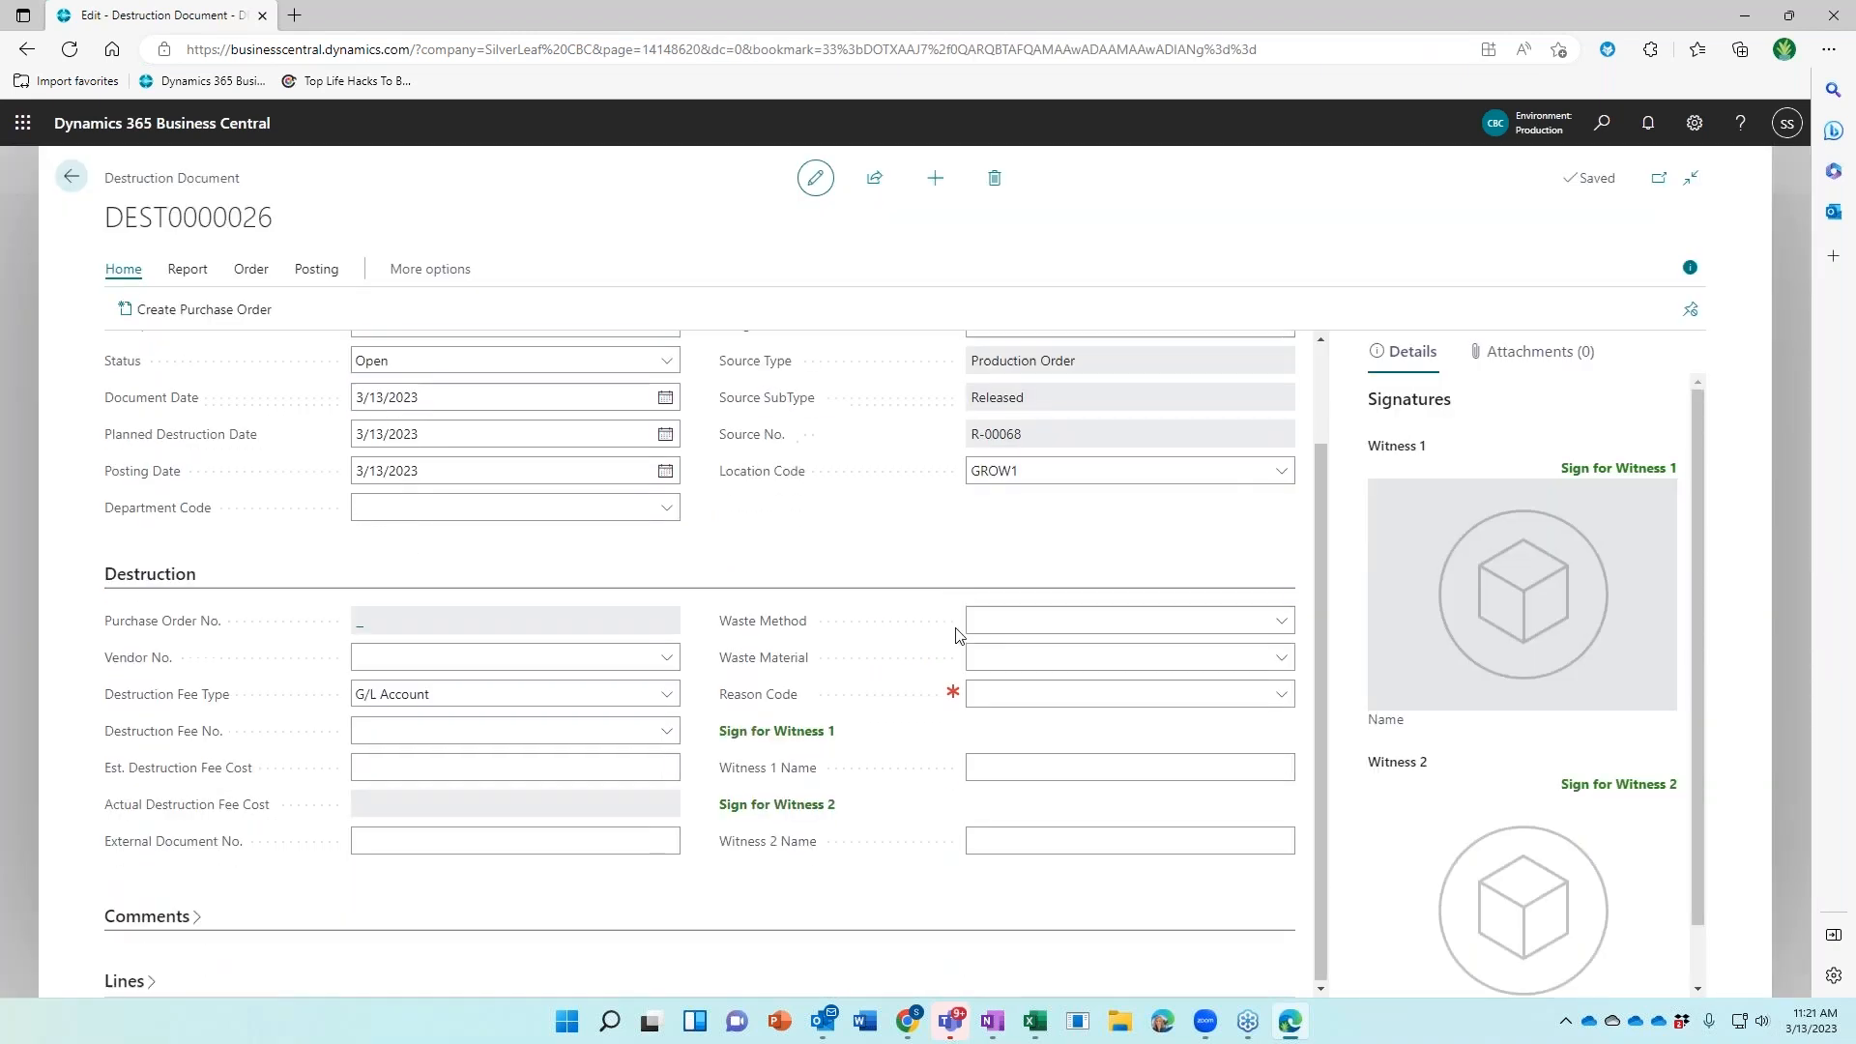
click(1281, 622)
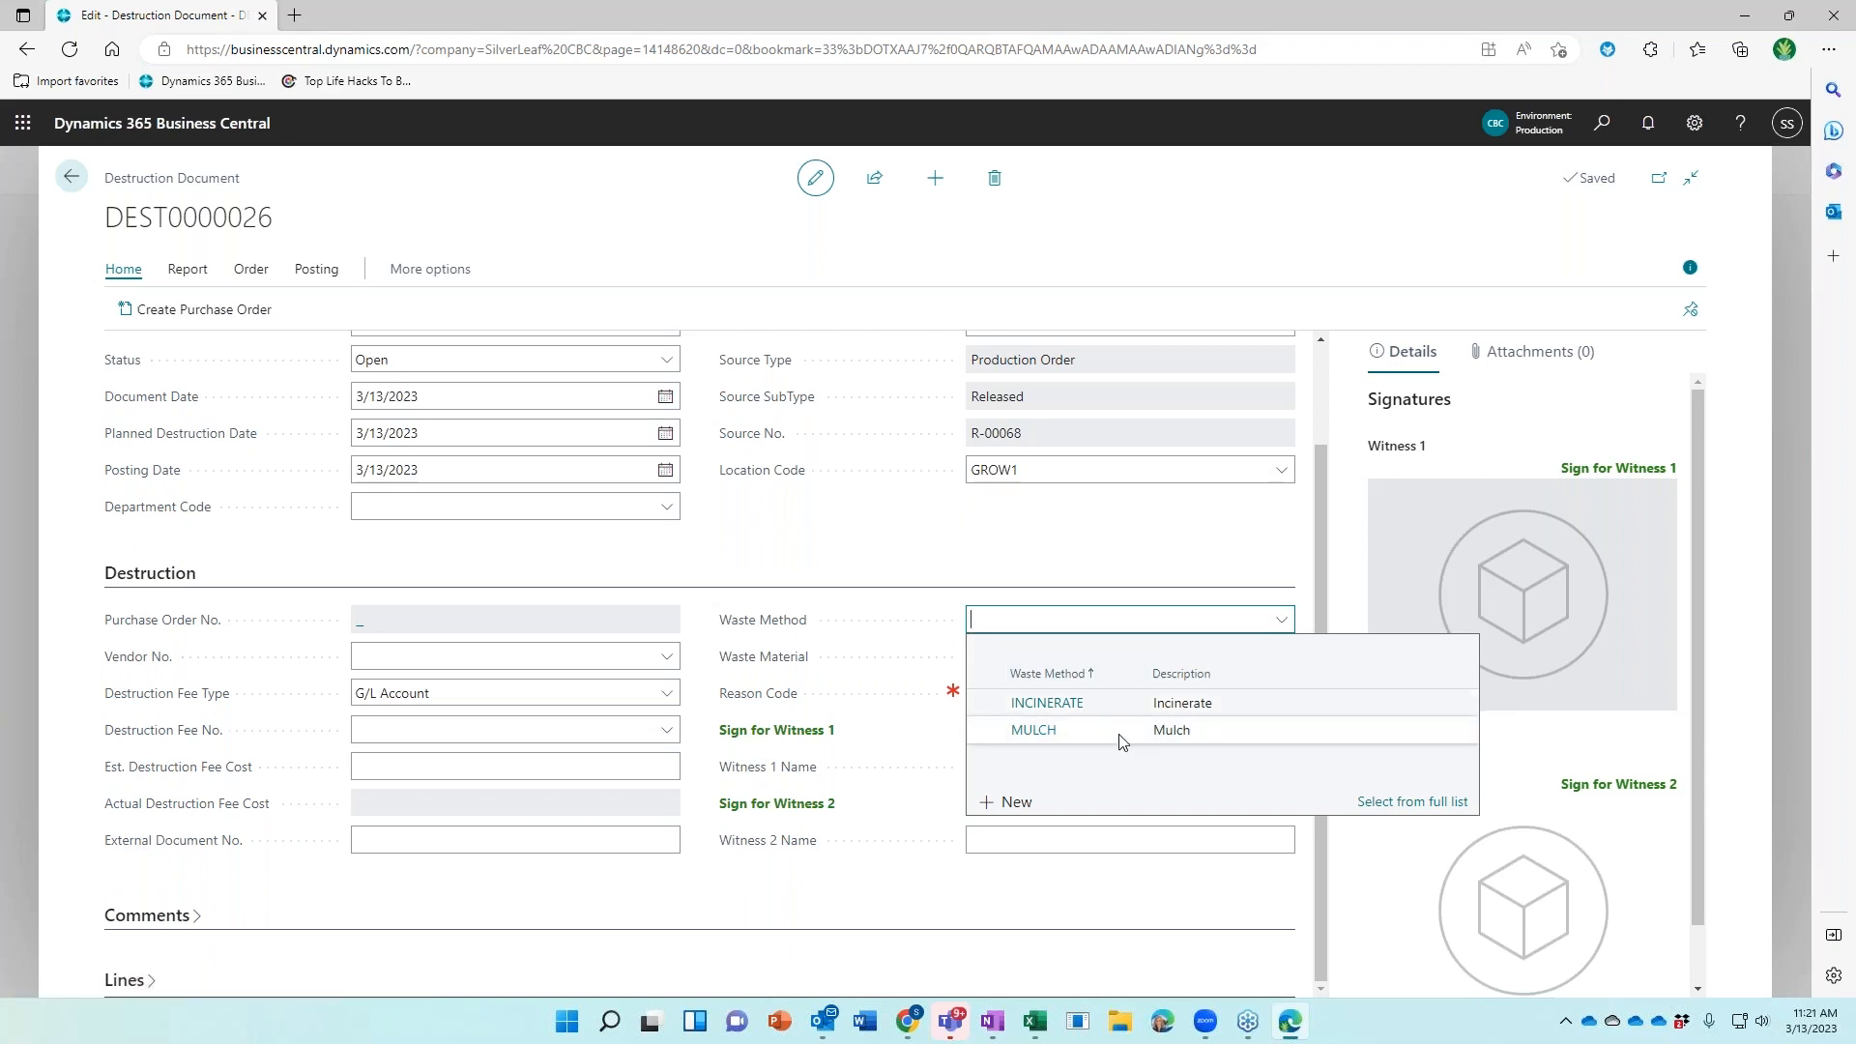
click(1121, 735)
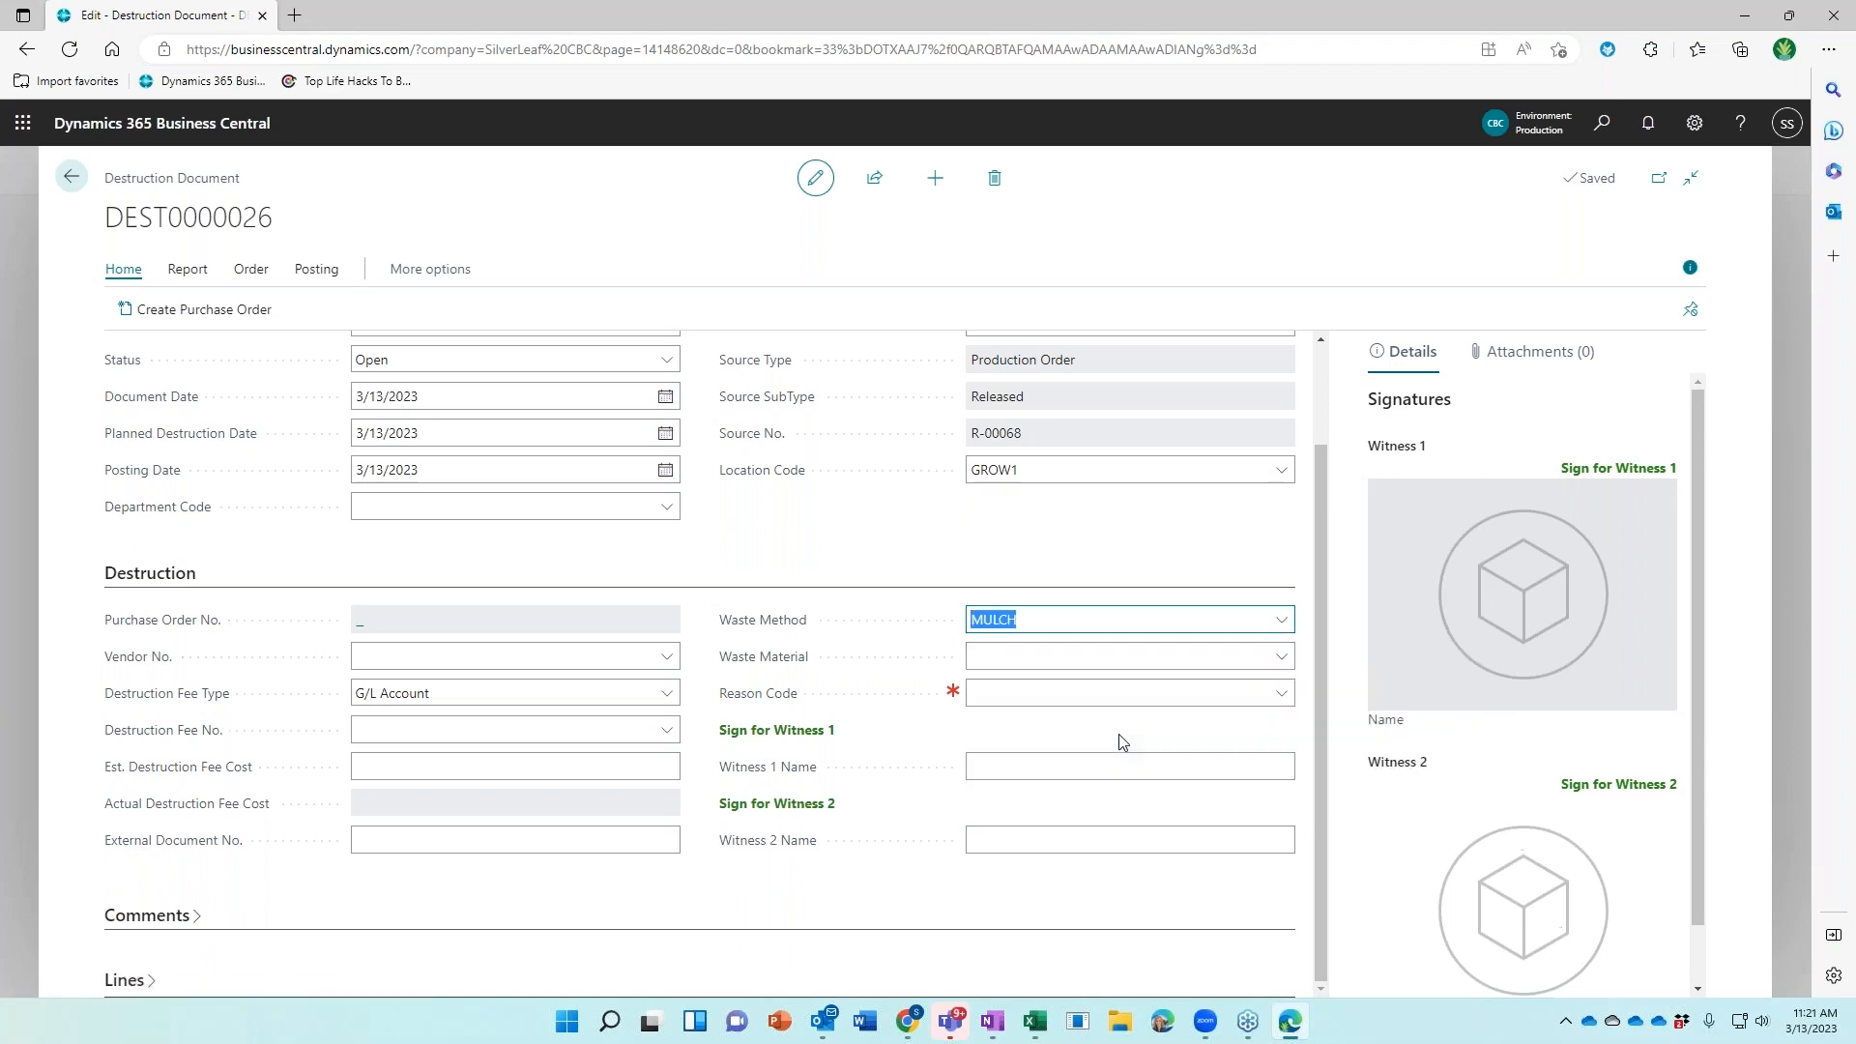
click(1274, 704)
click(1276, 696)
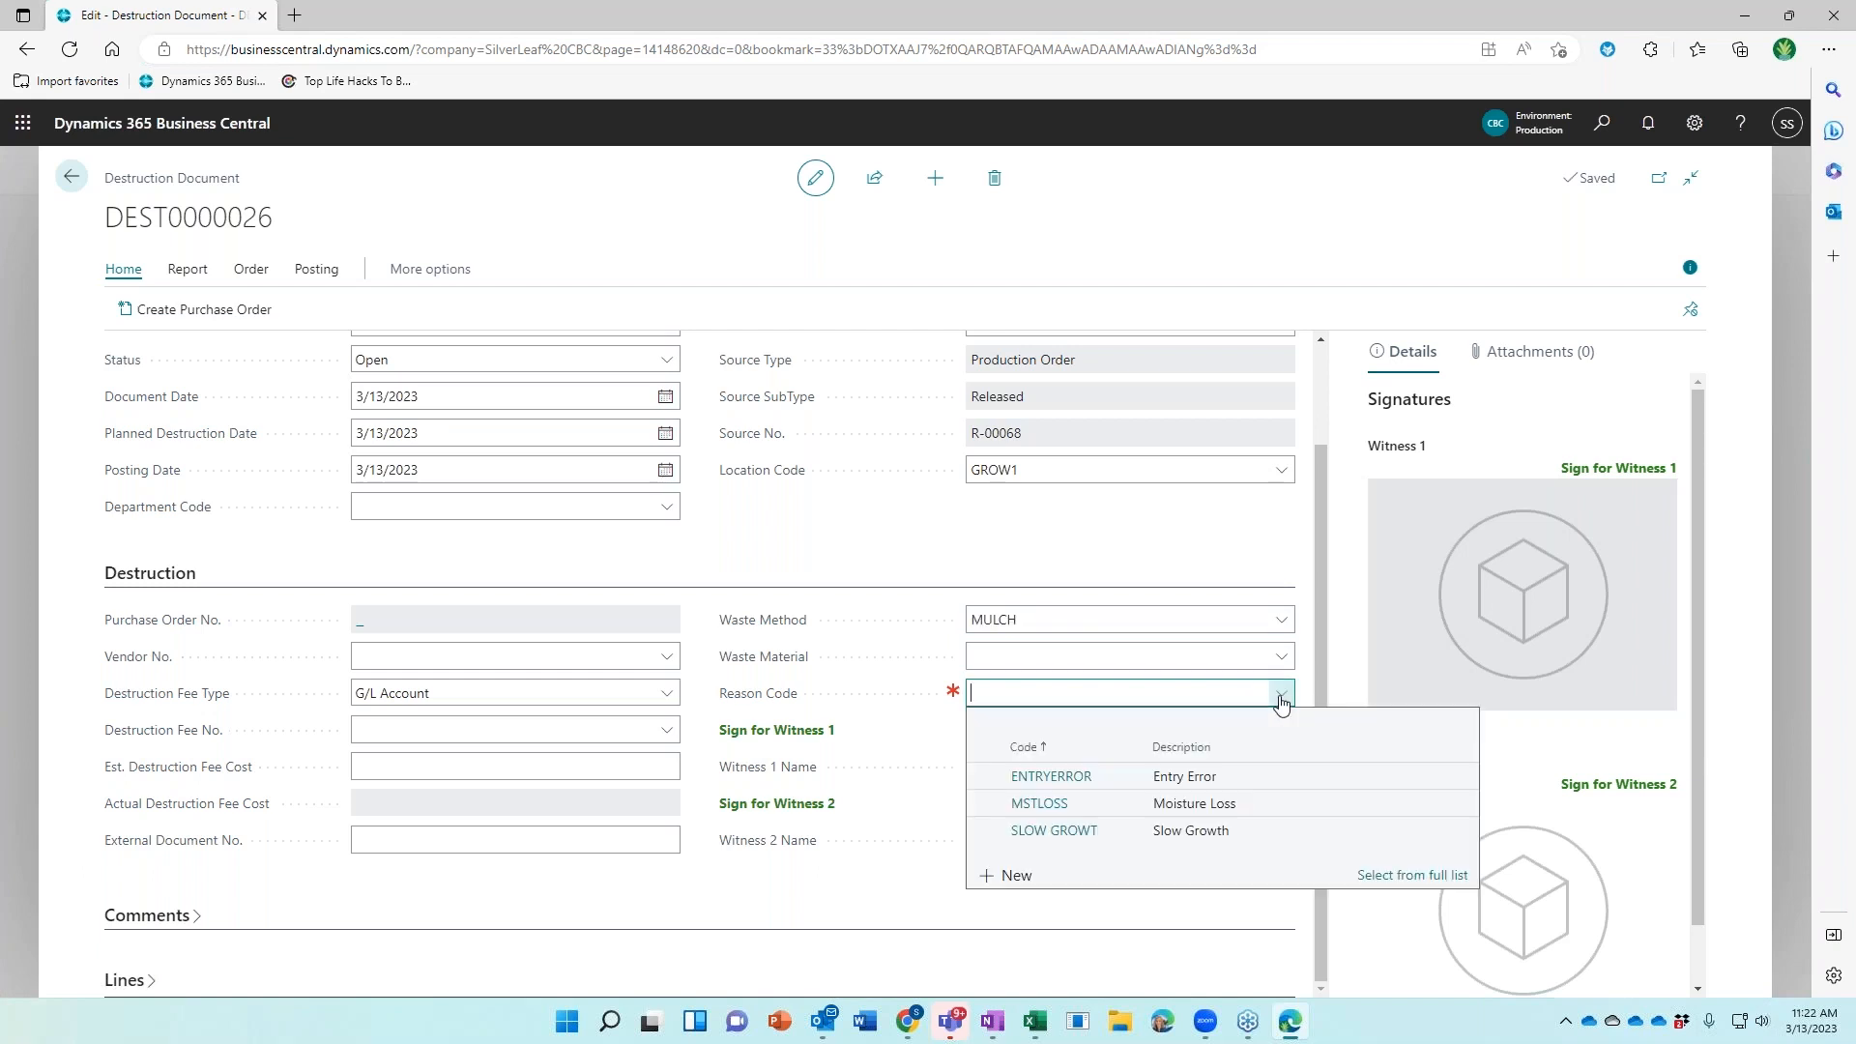
click(1128, 831)
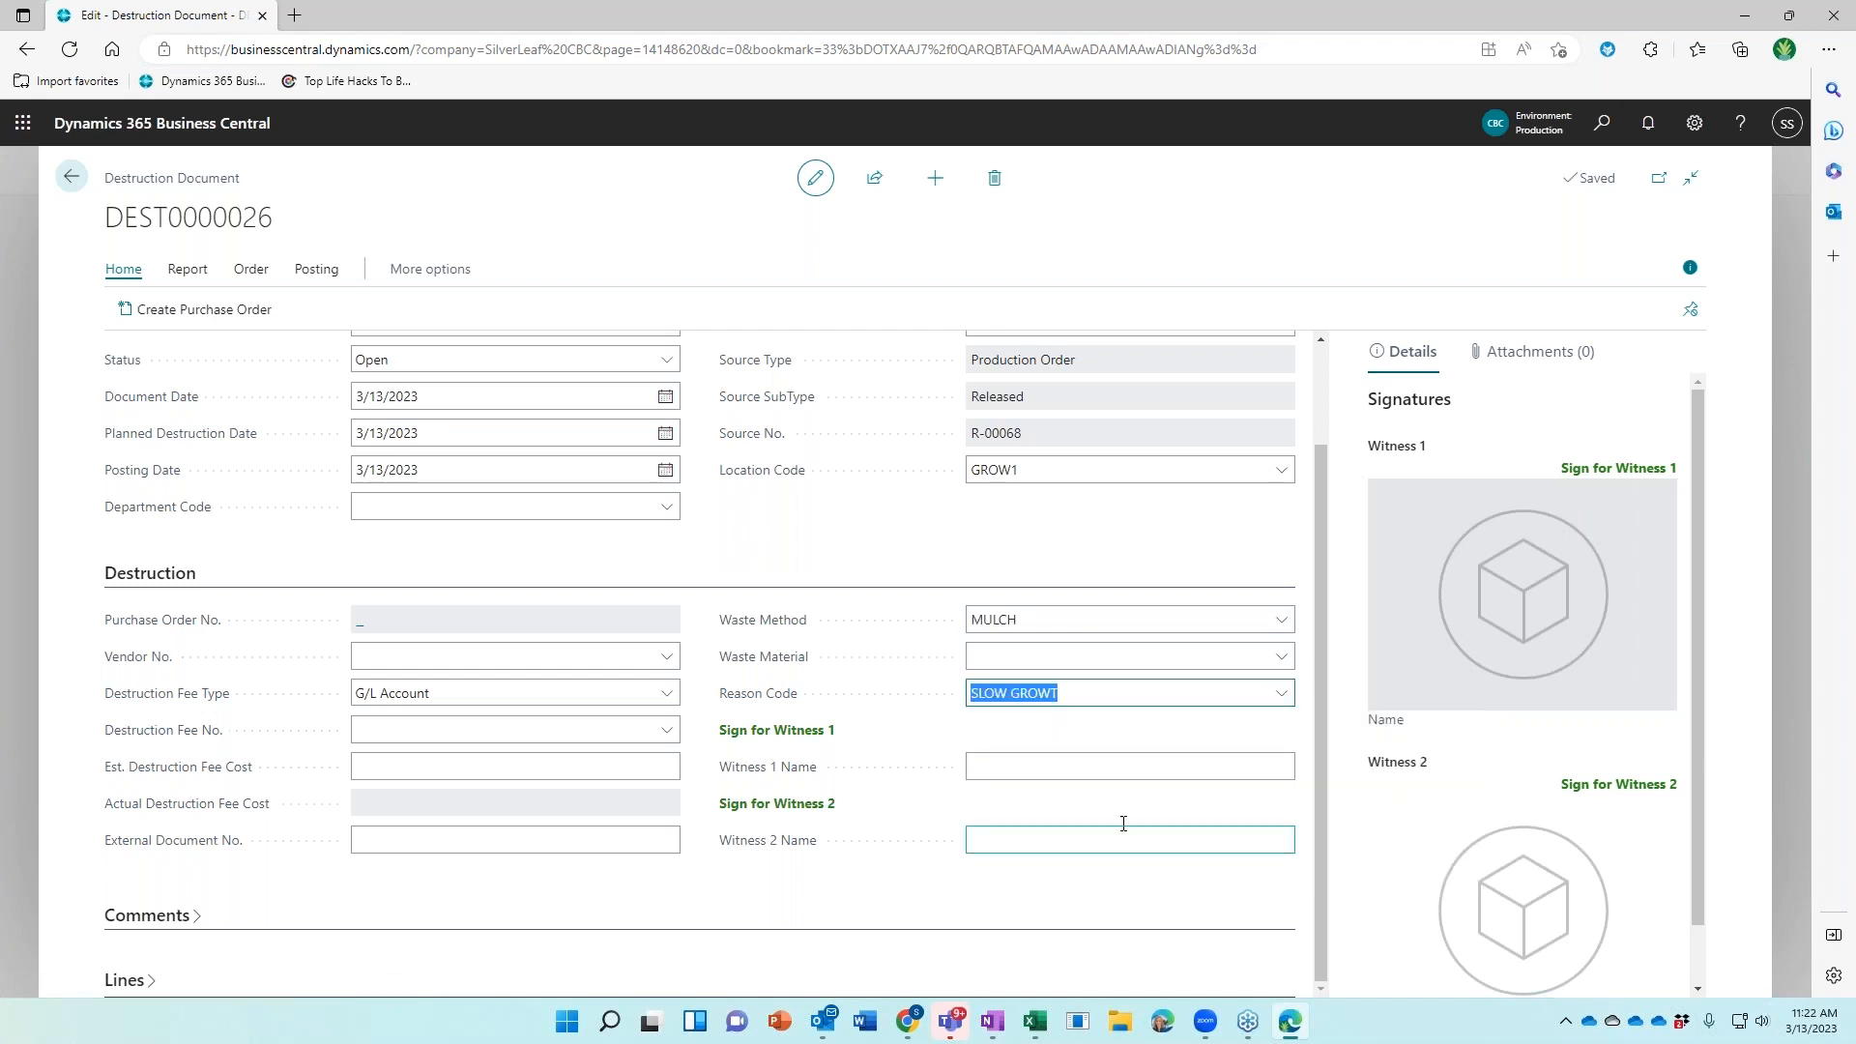
click(791, 733)
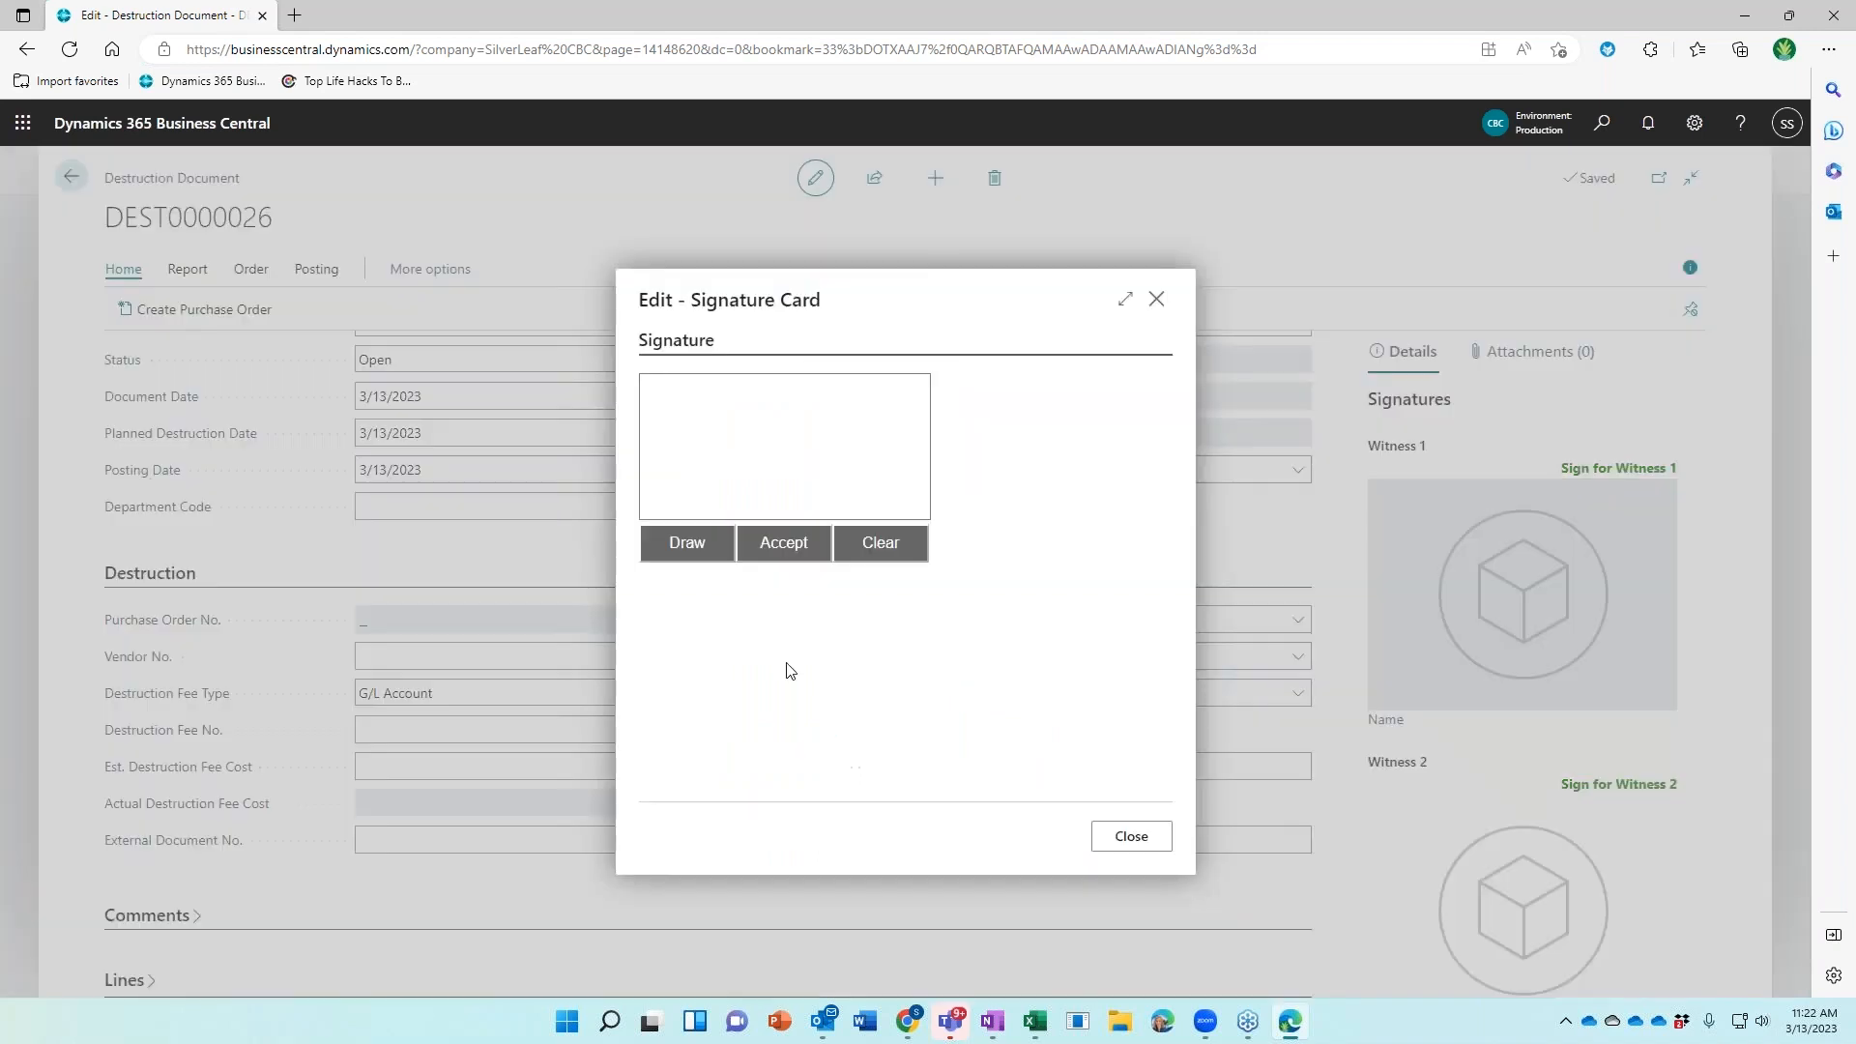
Have Witness 1 sign and enter the first witness's name
mouse_move(725, 496)
mouse_down()
mouse_move(742, 406)
mouse_move(787, 513)
mouse_up()
click(783, 543)
click(1033, 765)
text(Mary)
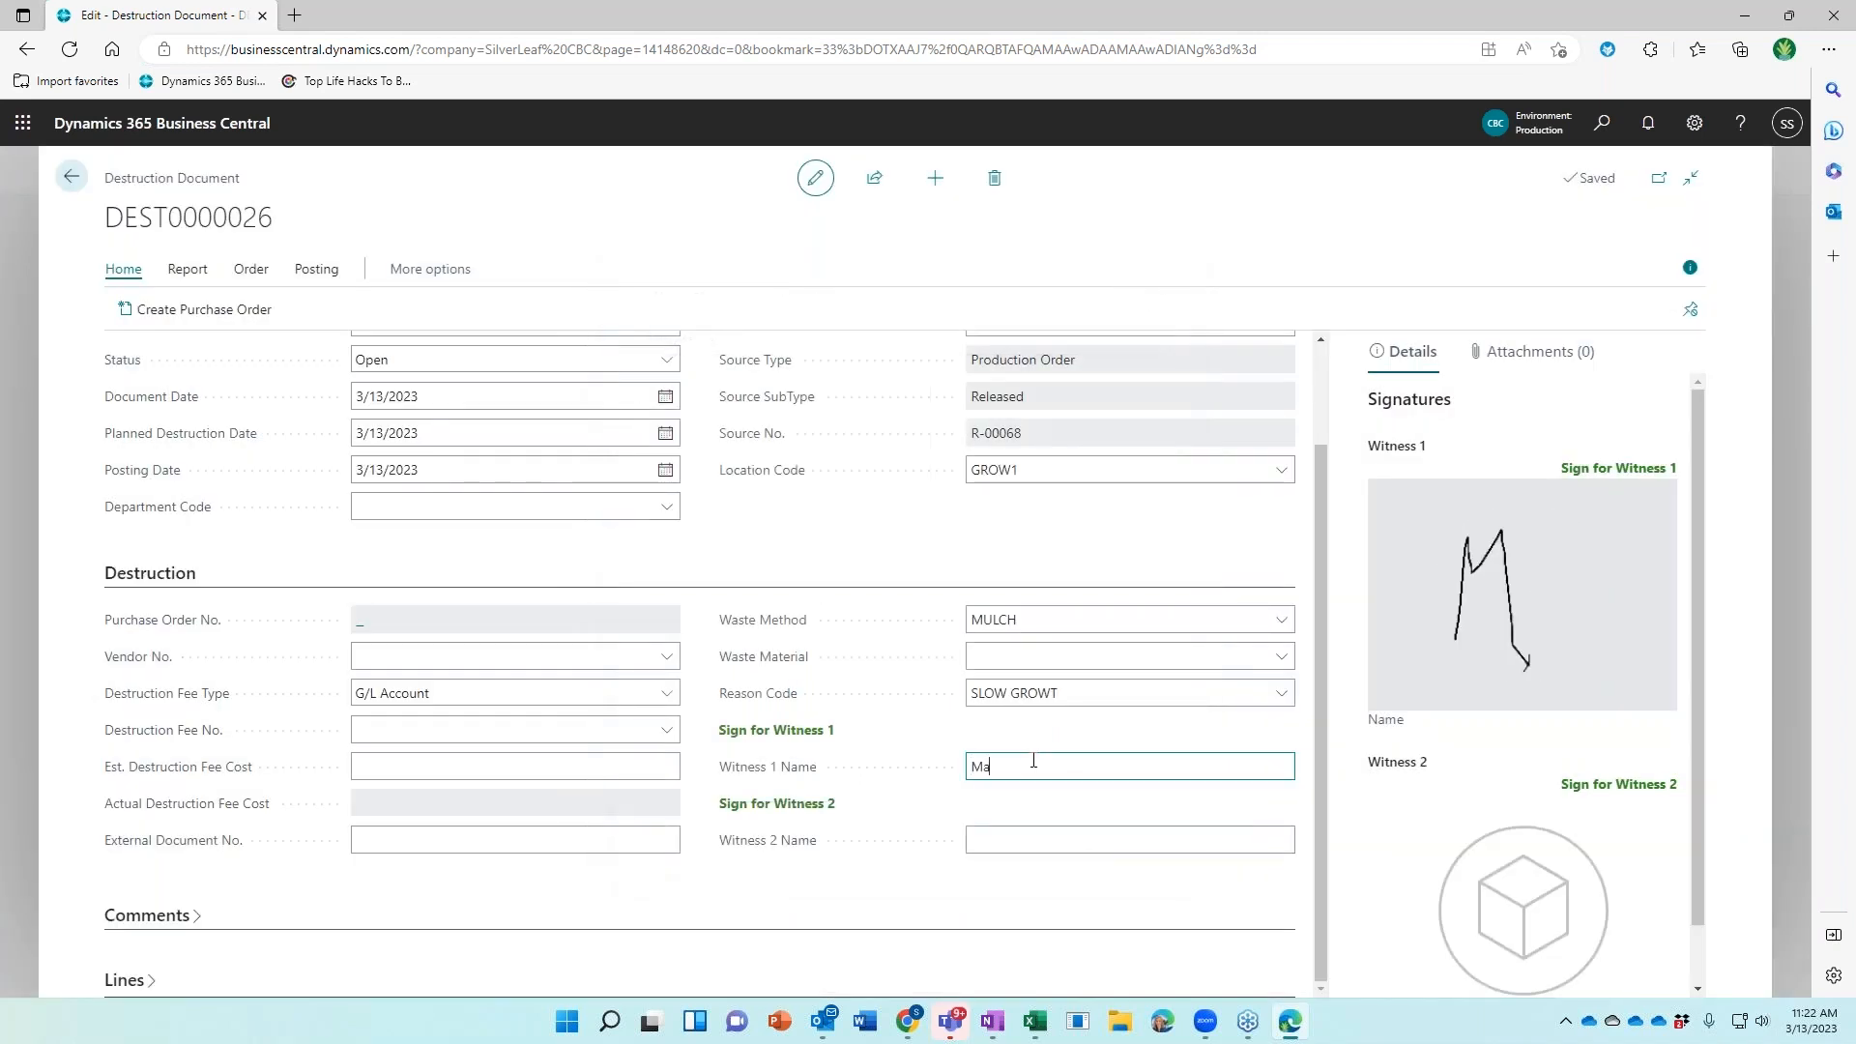
key(Tab)
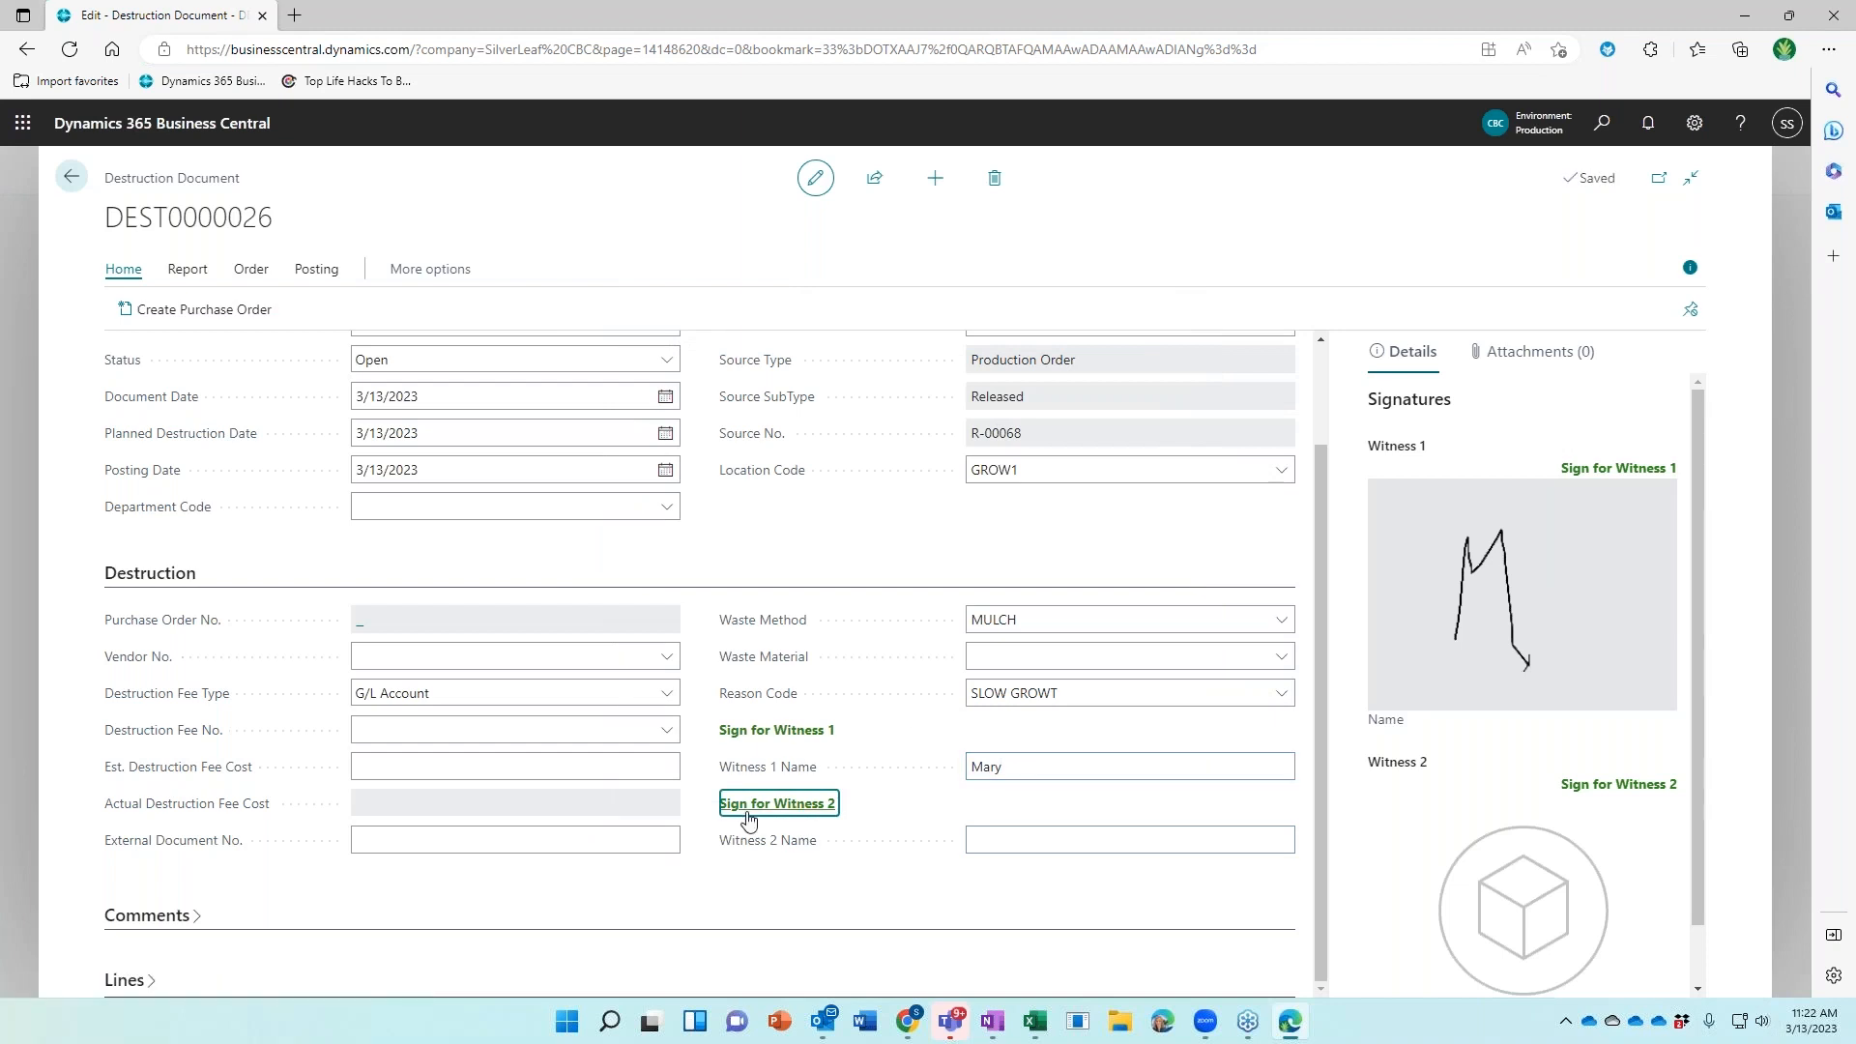
Have Witness 2 sign, enter the second witness's name, and expand Comments
click(748, 808)
mouse_move(713, 420)
mouse_down()
mouse_move(791, 419)
mouse_move(770, 488)
mouse_up()
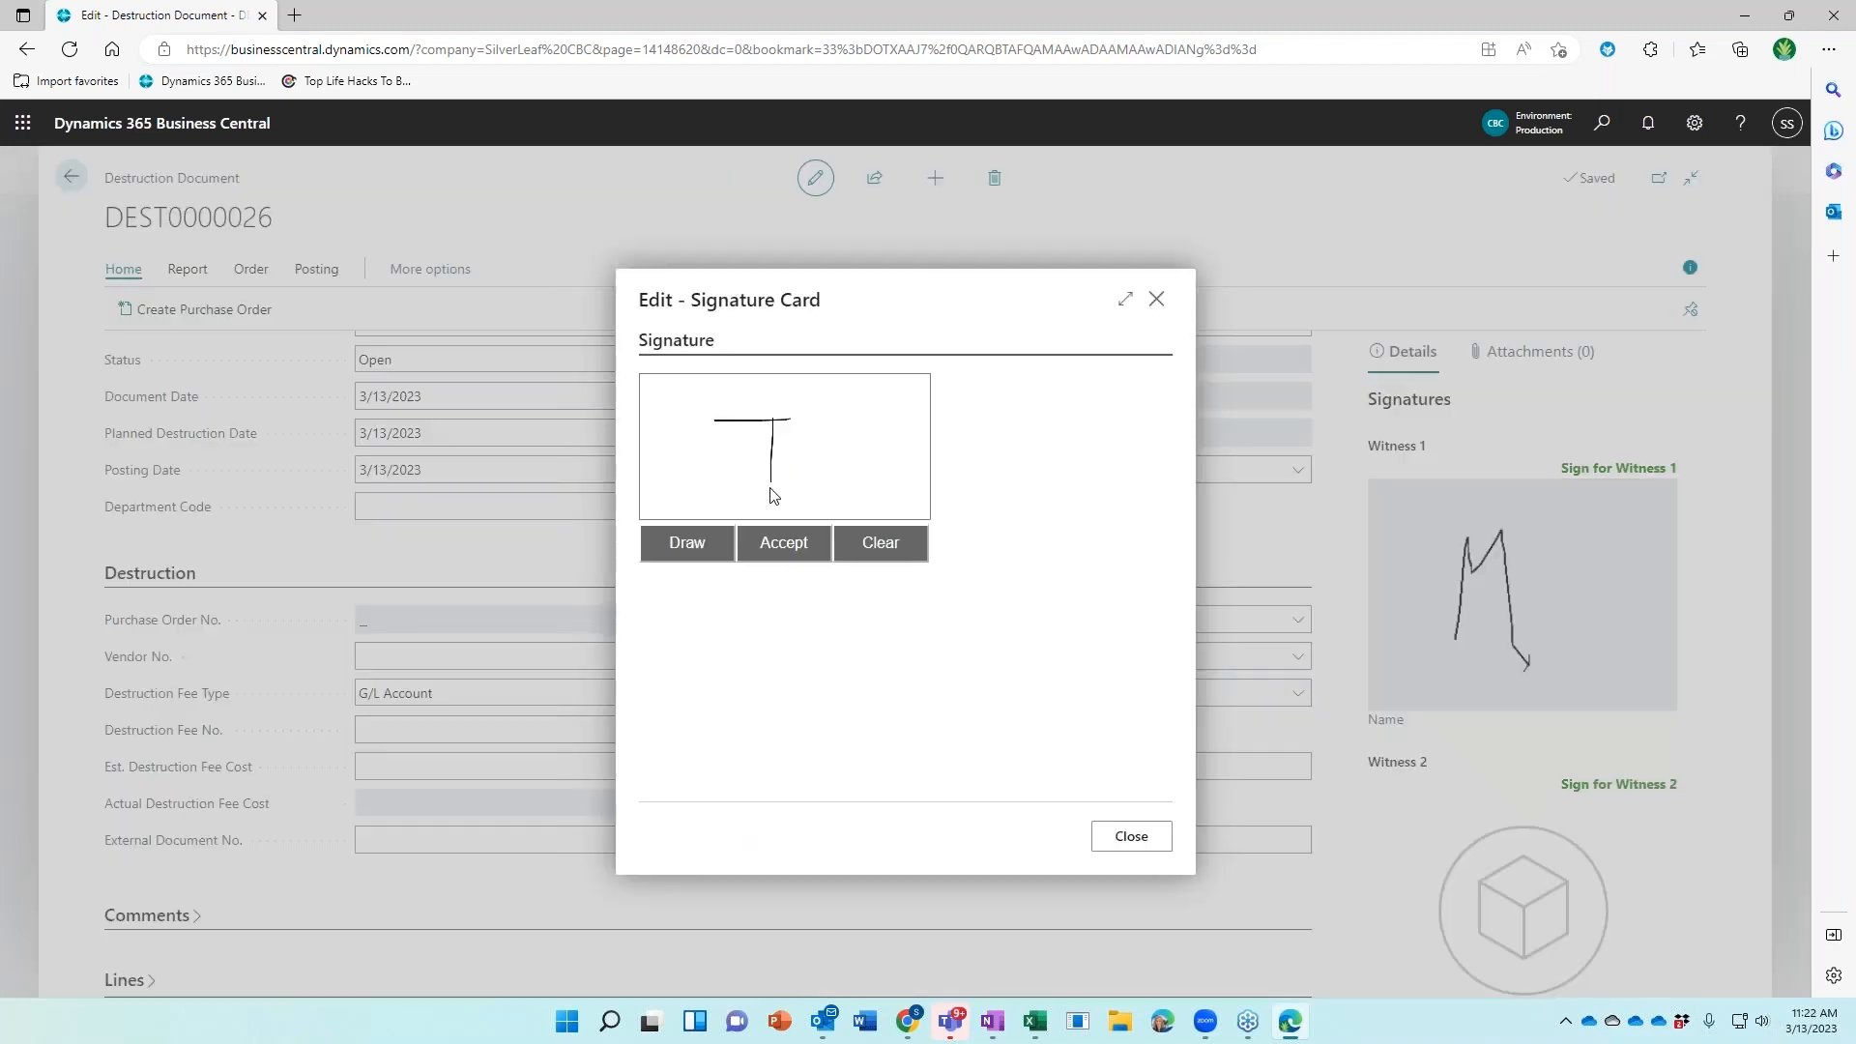
click(773, 544)
click(1054, 837)
text(Tom)
key(Tab)
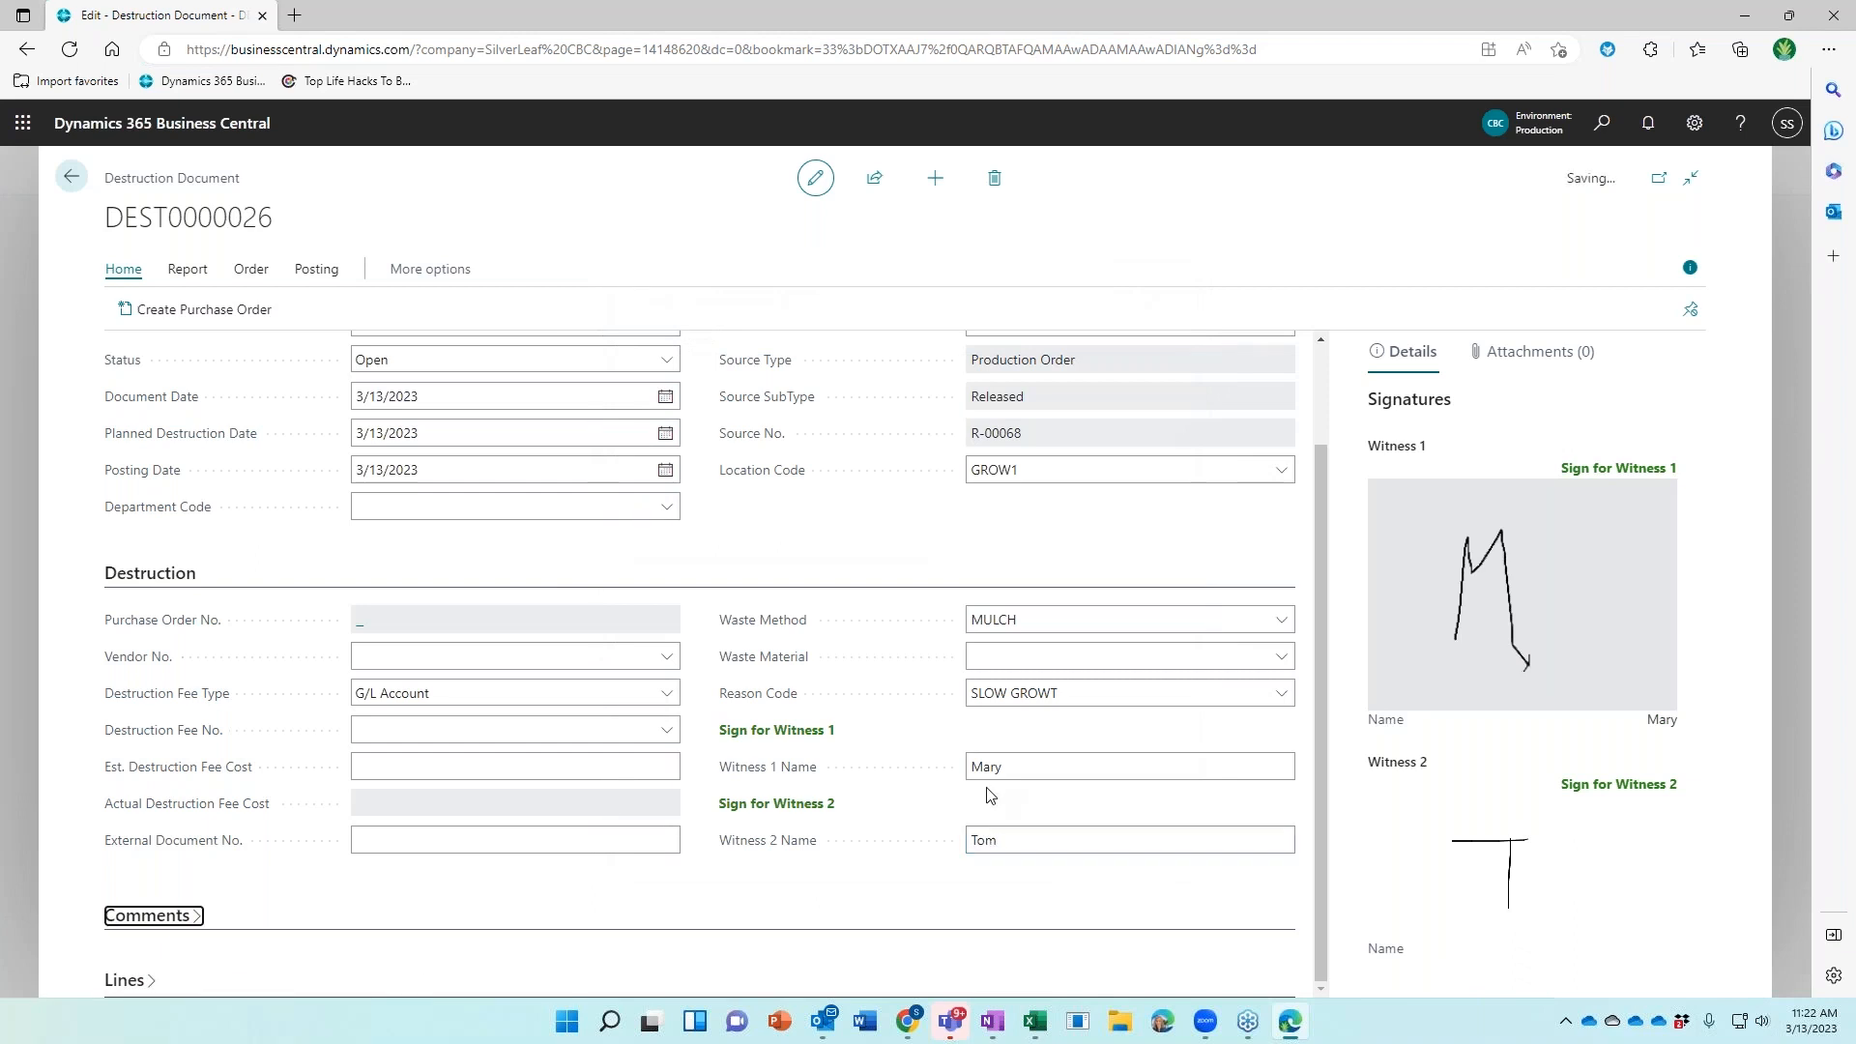
click(149, 916)
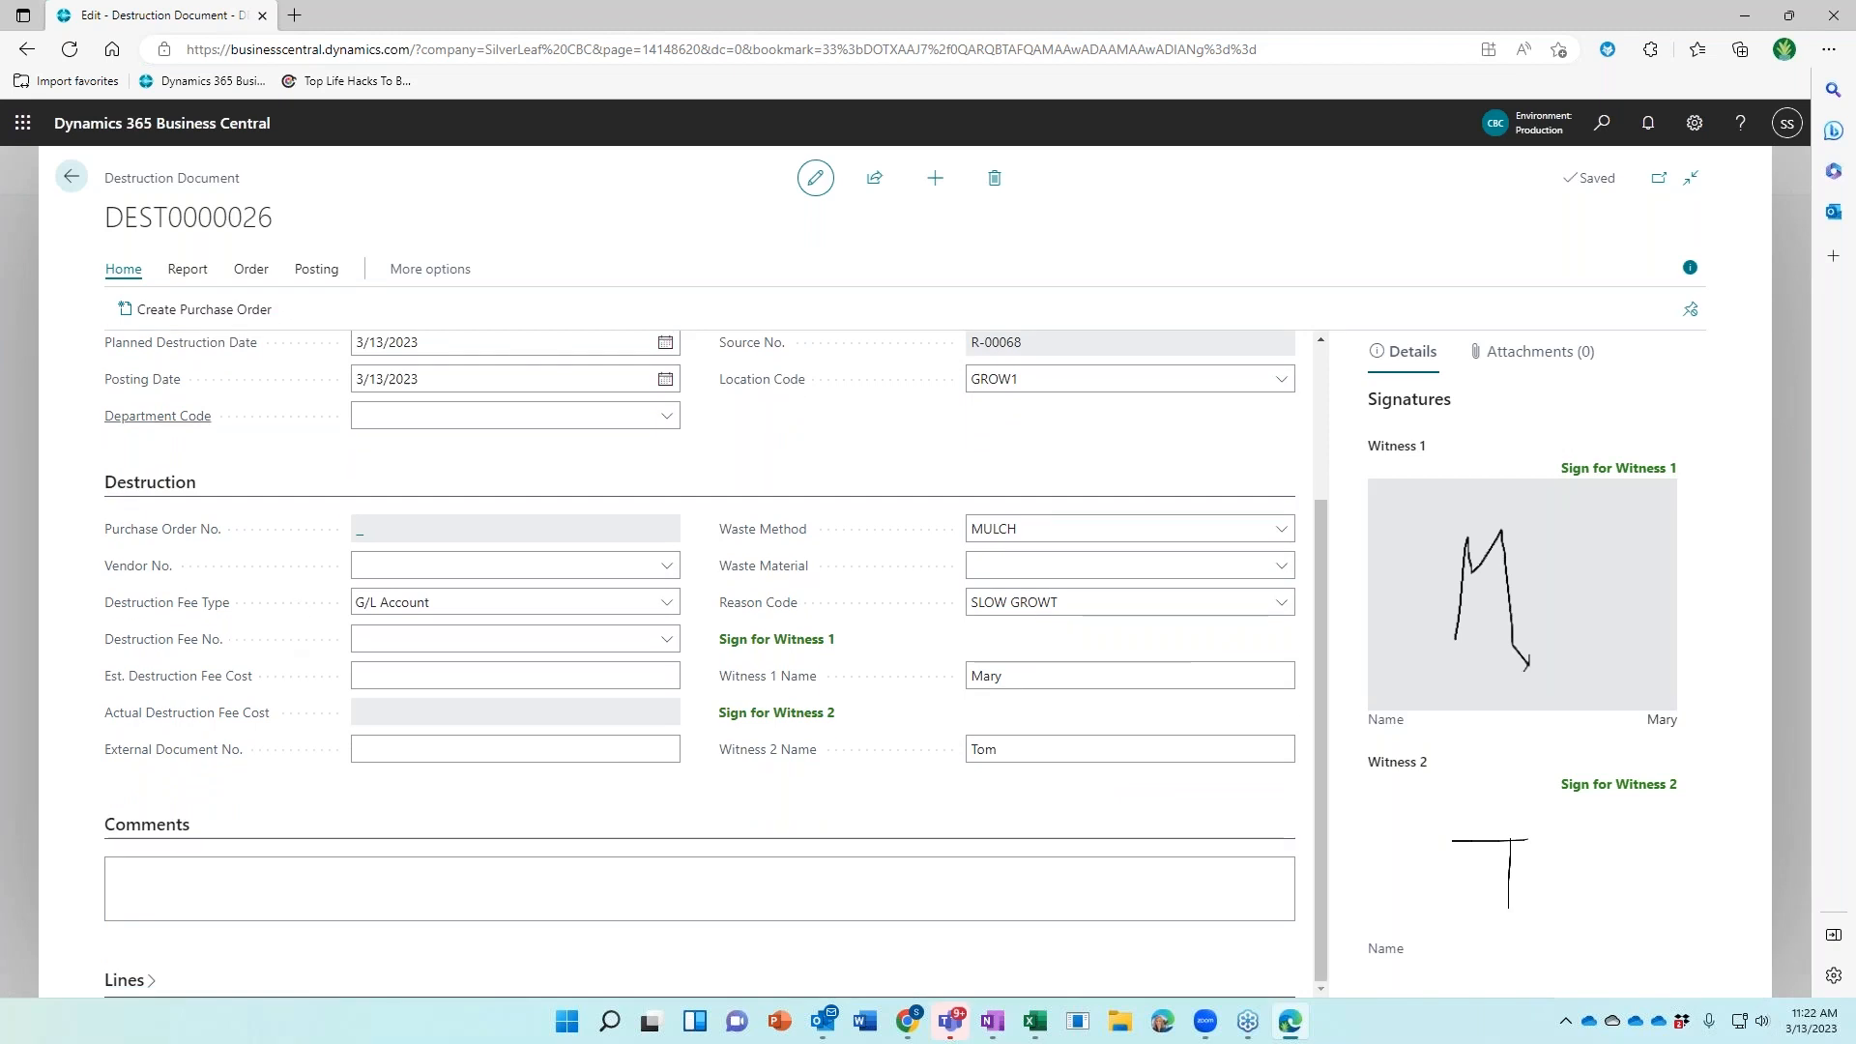
click(316, 269)
Post DEST0000026 without opening the posted copy, then start Change Phase for the batch
click(141, 310)
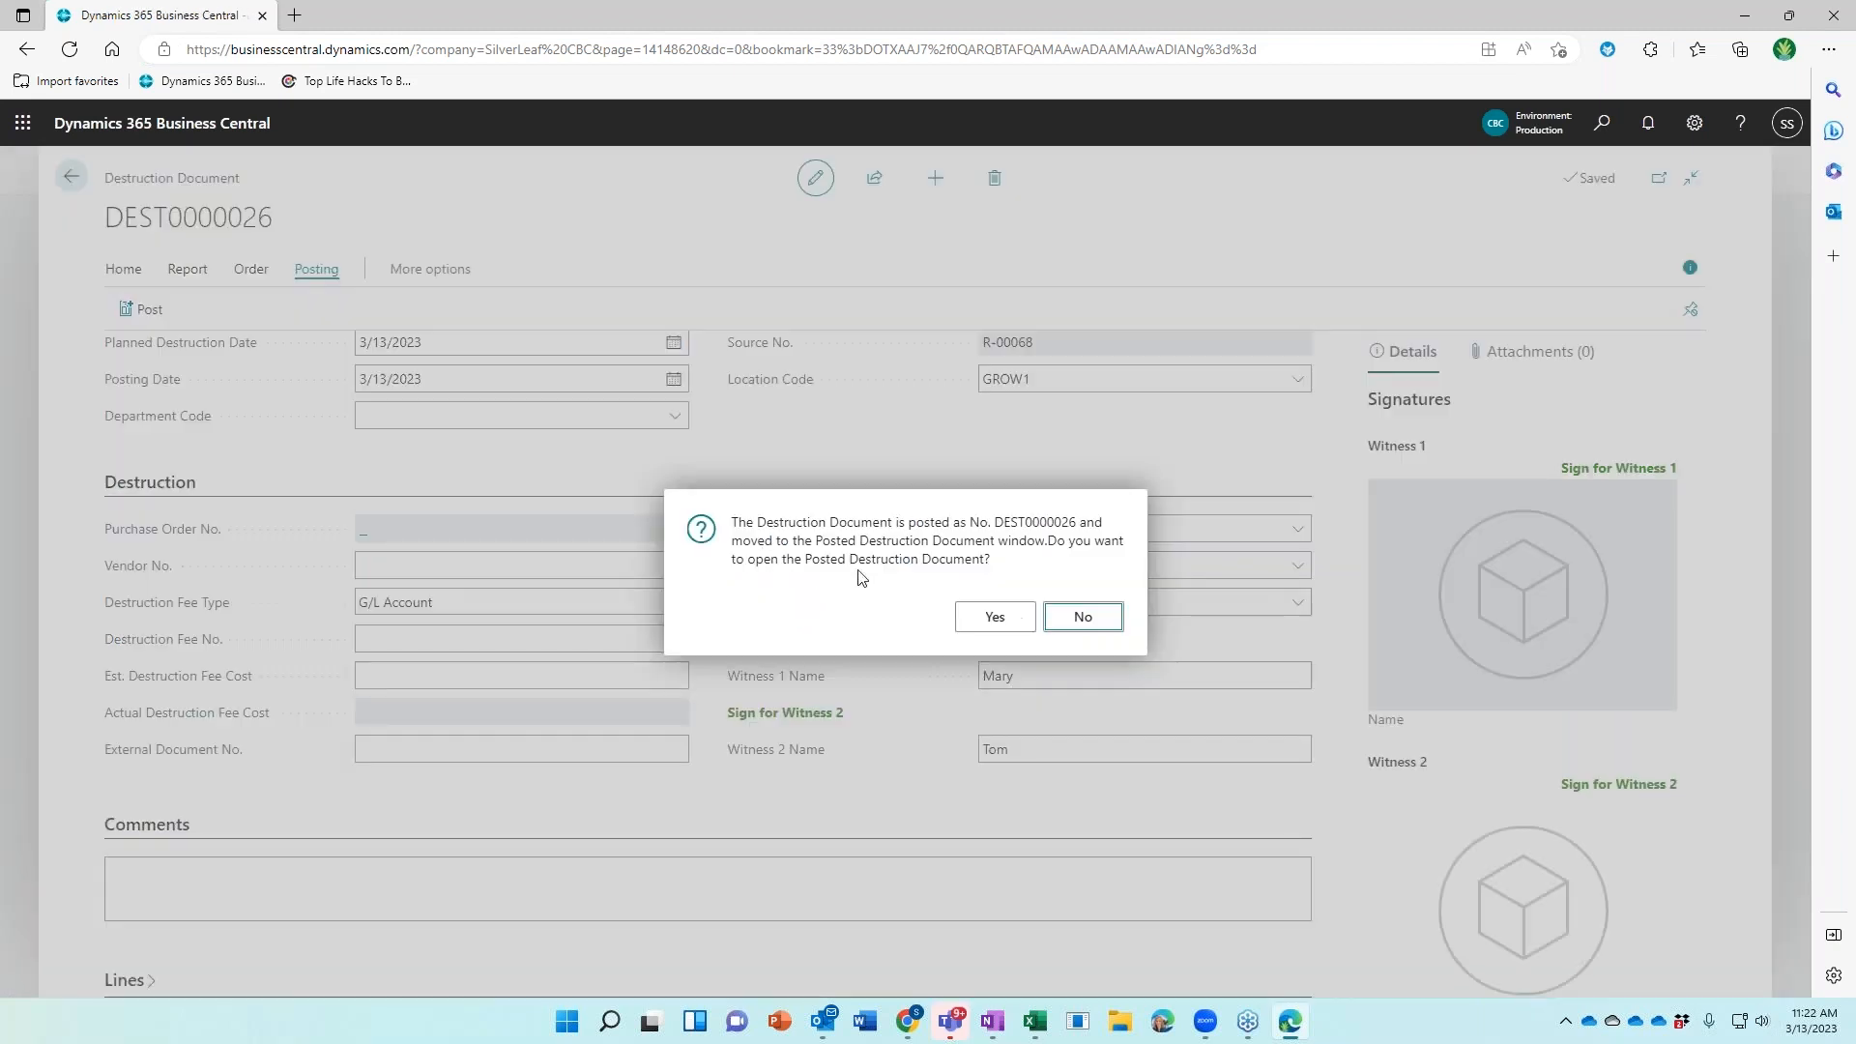
click(1075, 622)
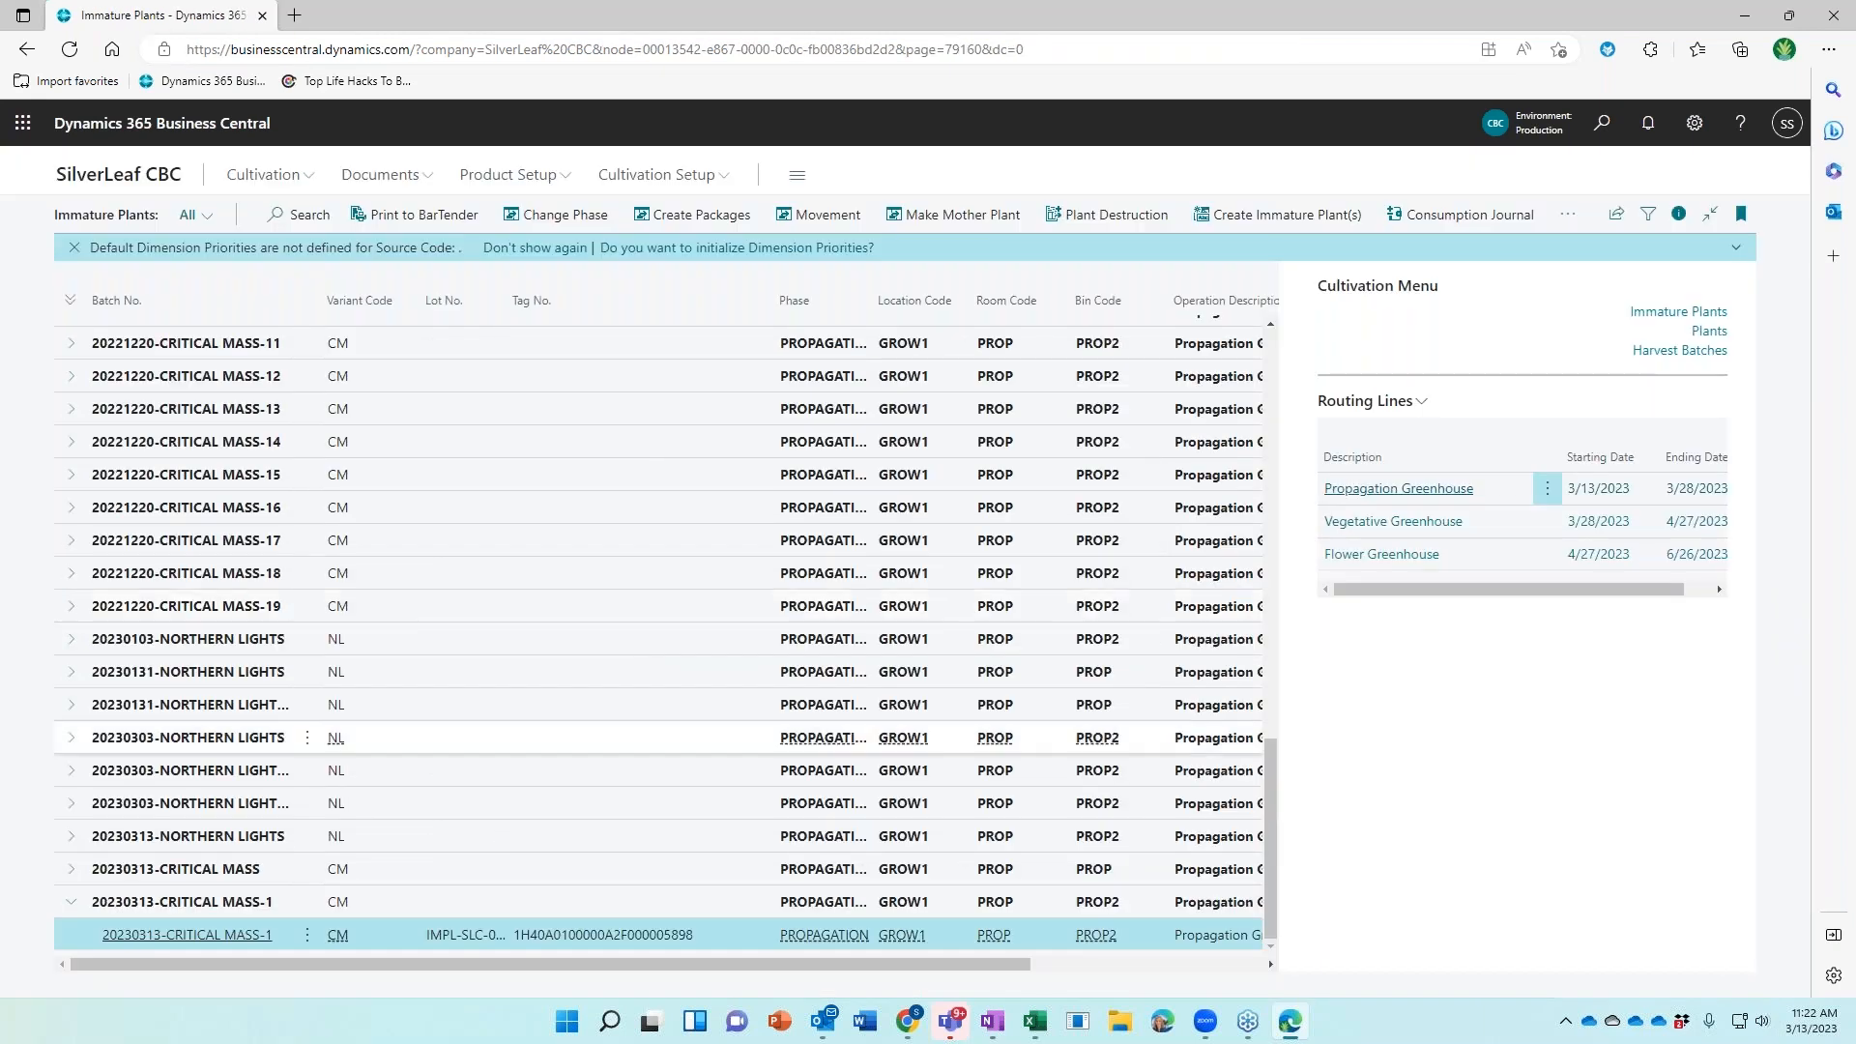
drag(760, 964, 271, 982)
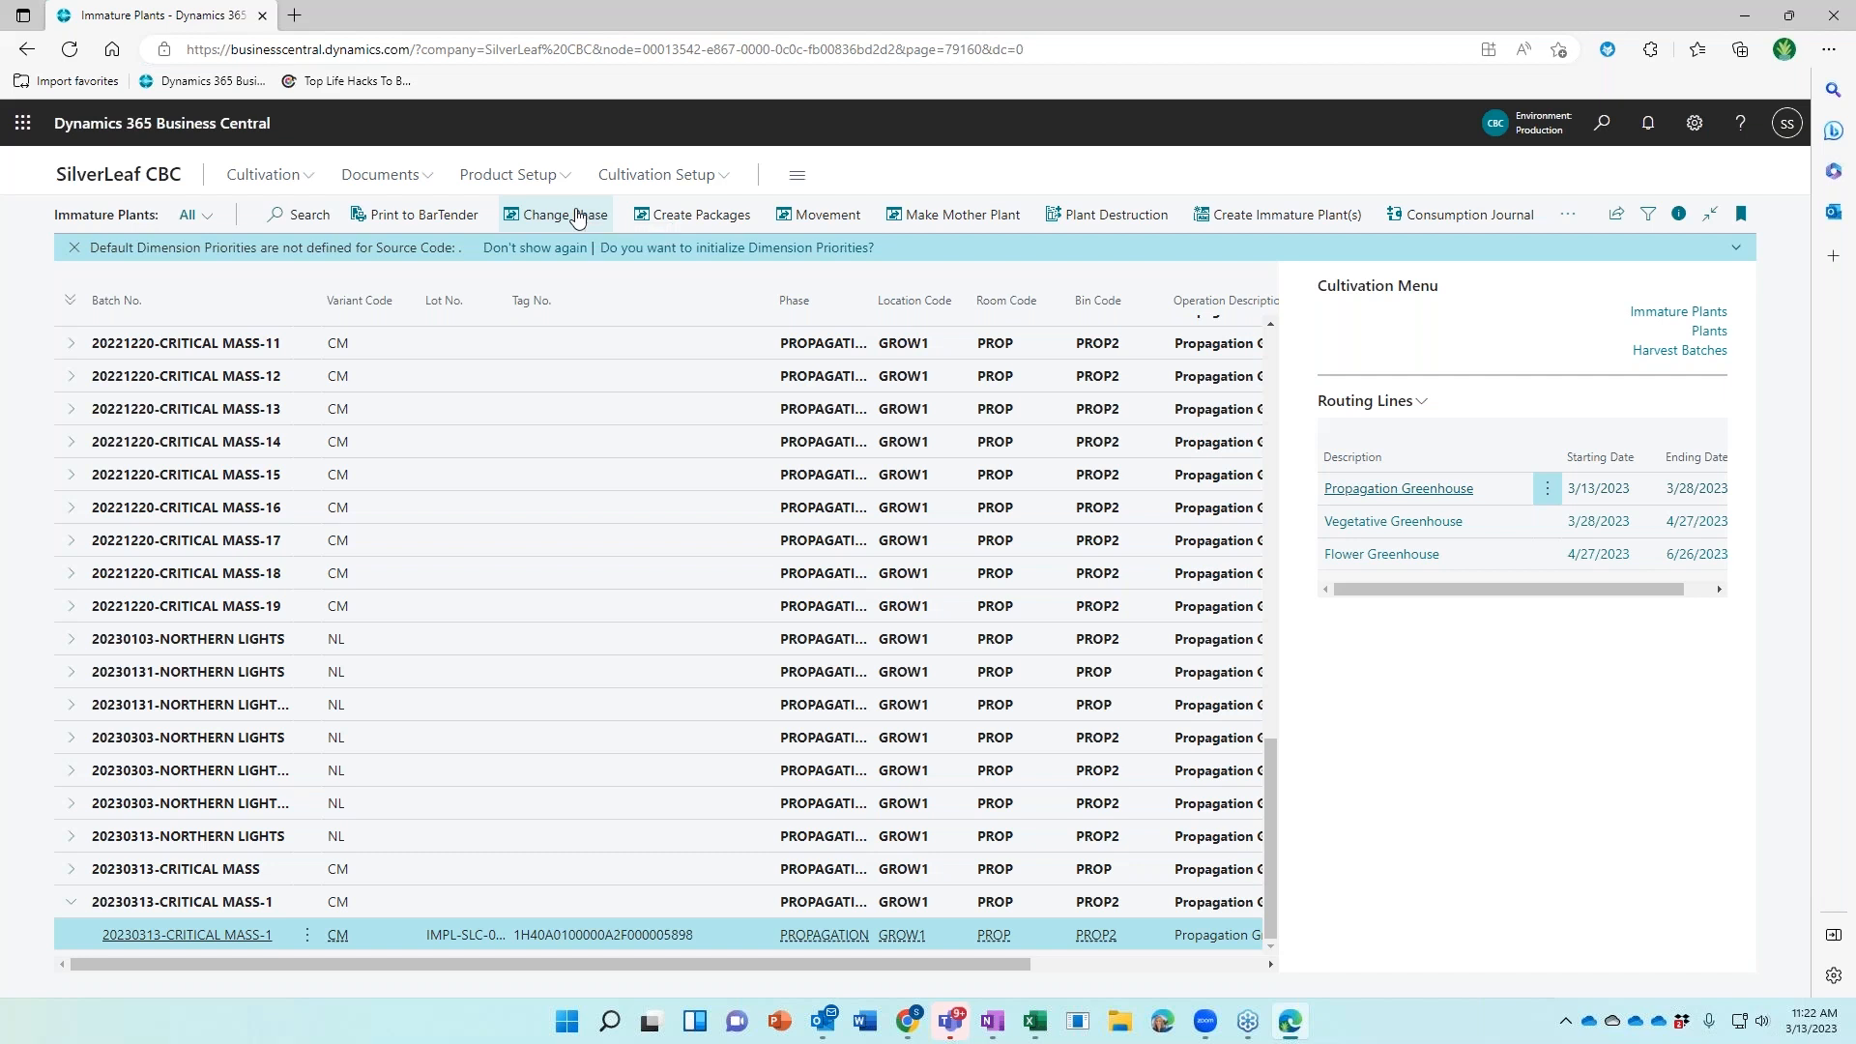
click(577, 217)
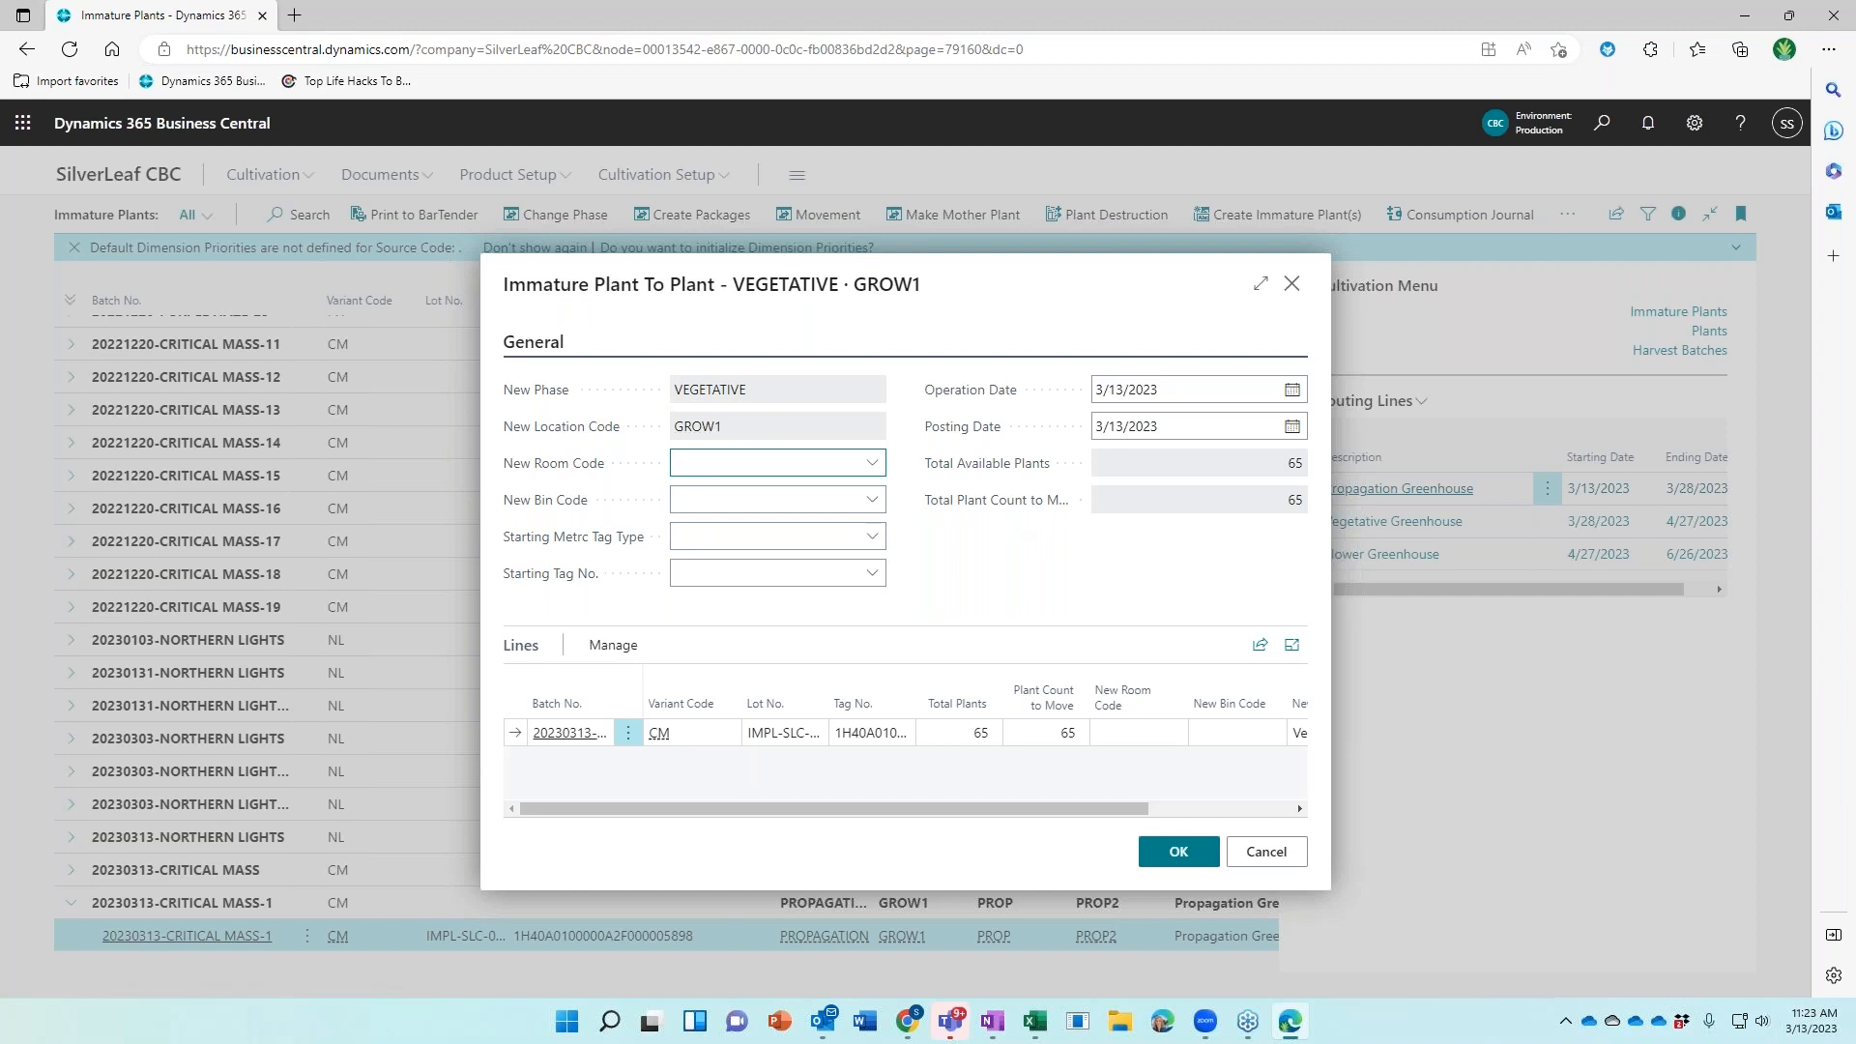
Move the 65 plants to VEGETATIVE in room VEG01, bin VEG0103, with PLANT tags from the first available tag
click(873, 468)
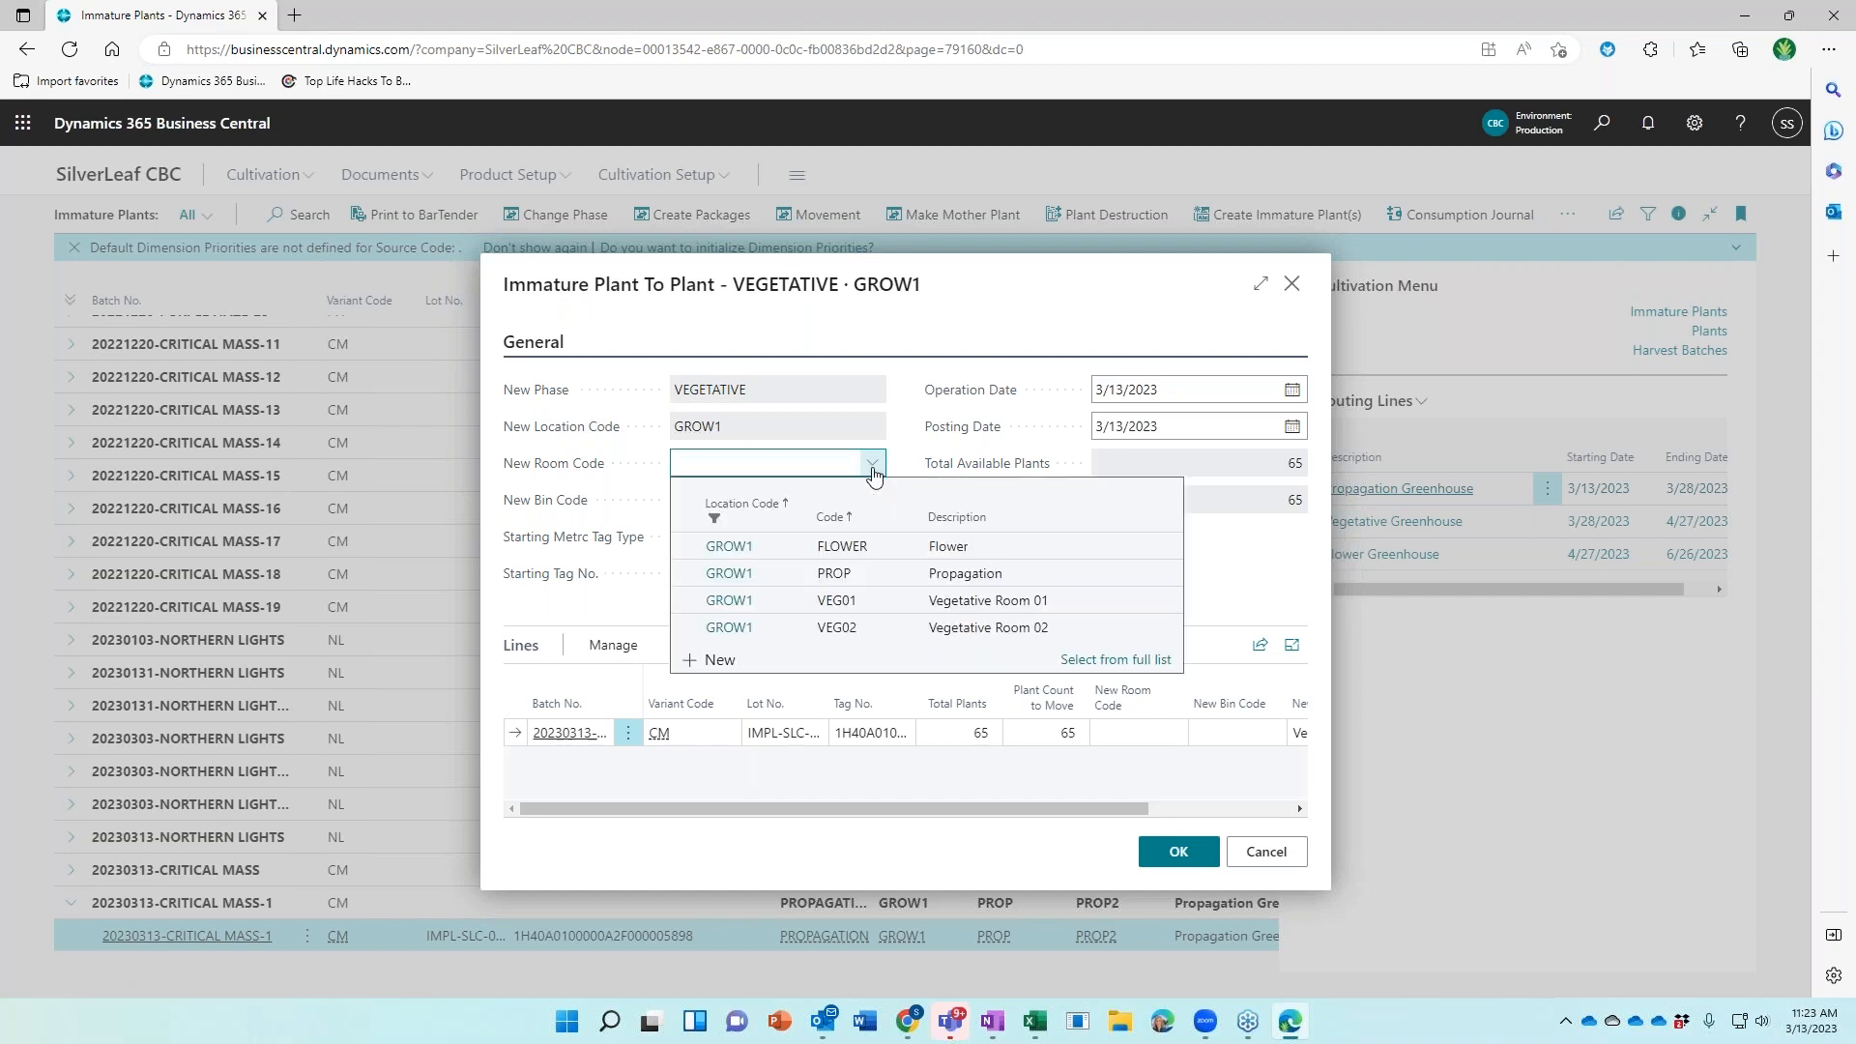
click(837, 600)
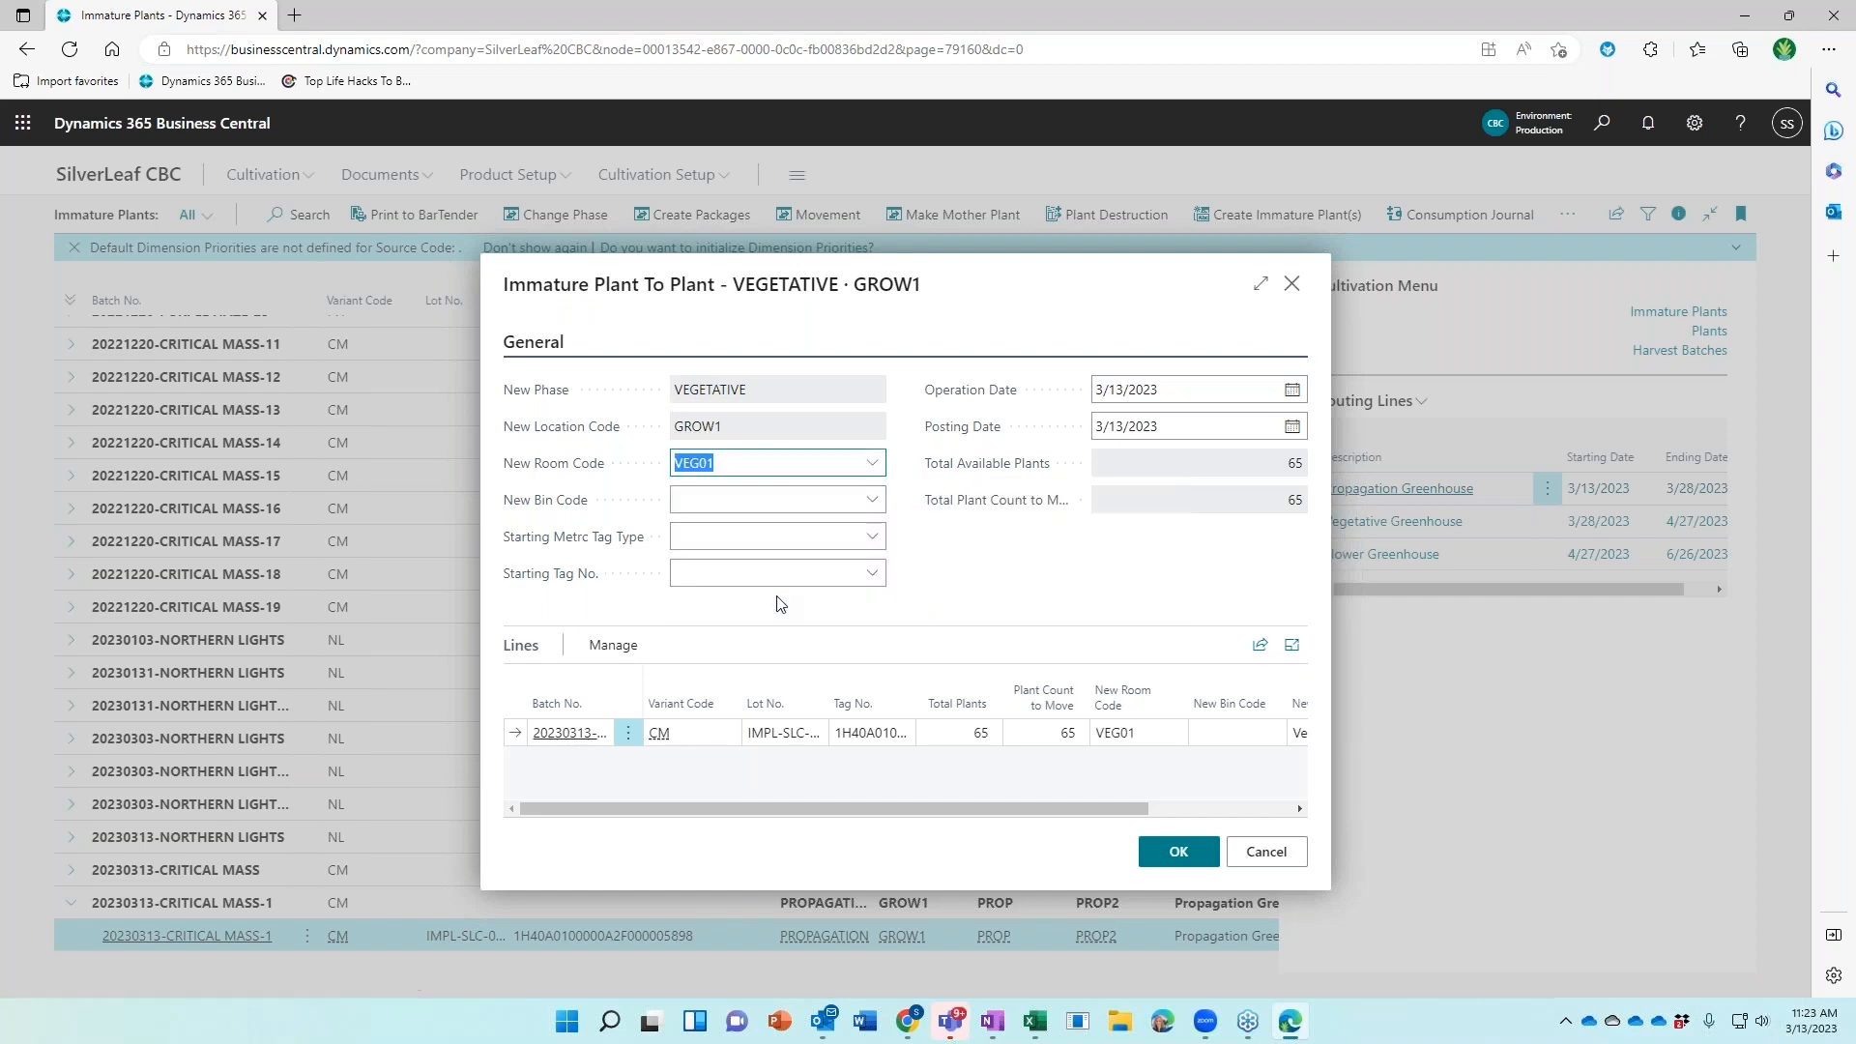
click(873, 500)
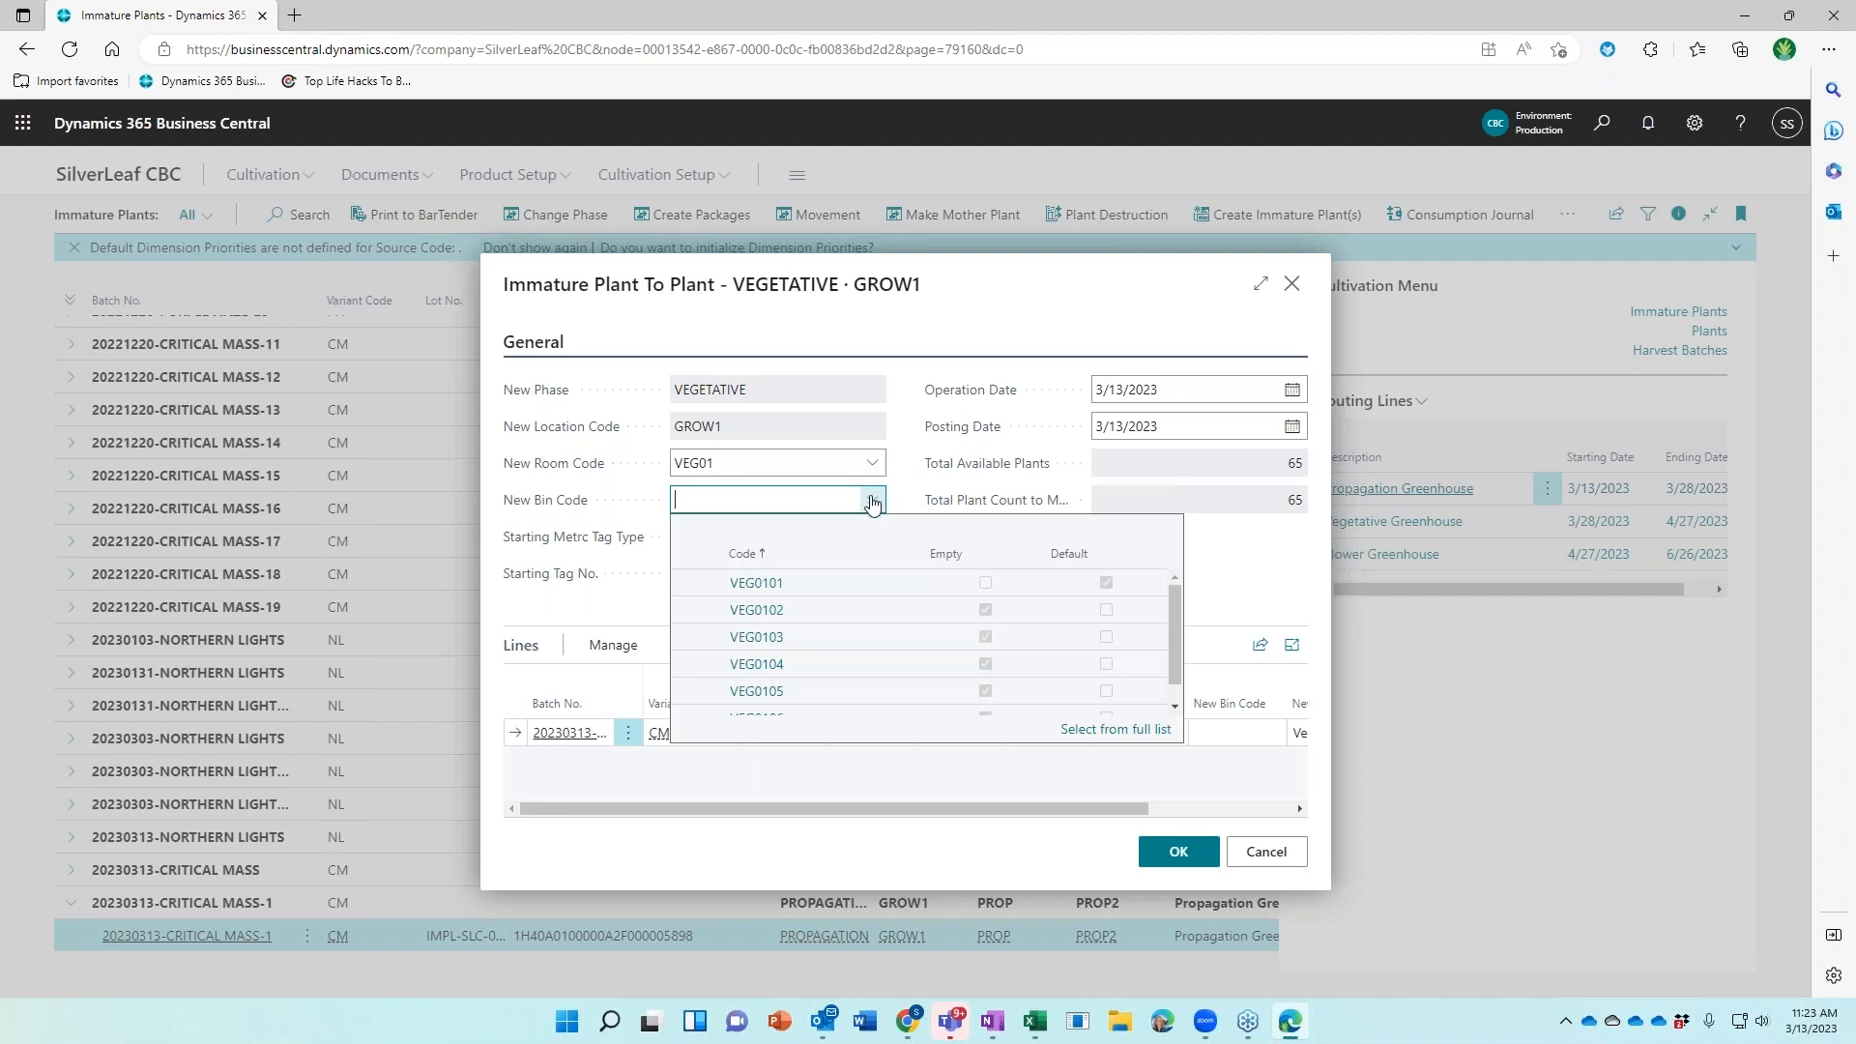
click(815, 638)
click(864, 541)
click(815, 650)
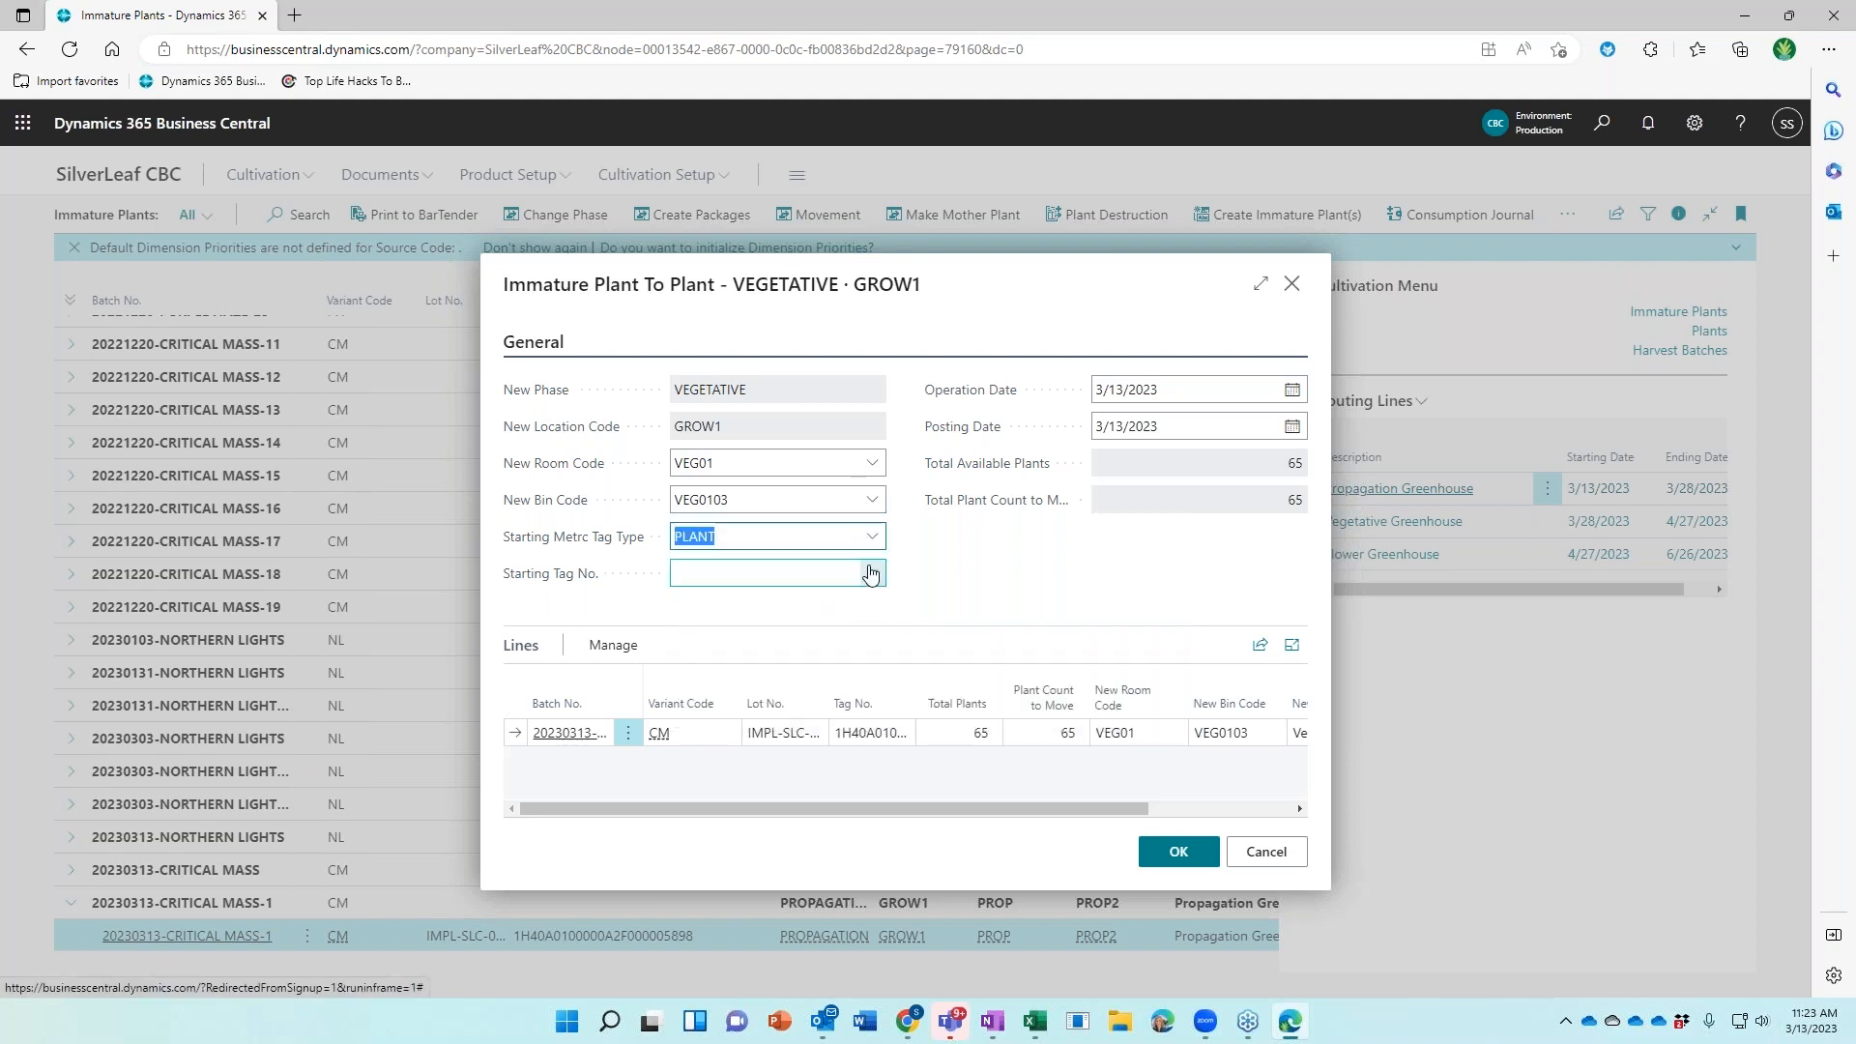
click(872, 577)
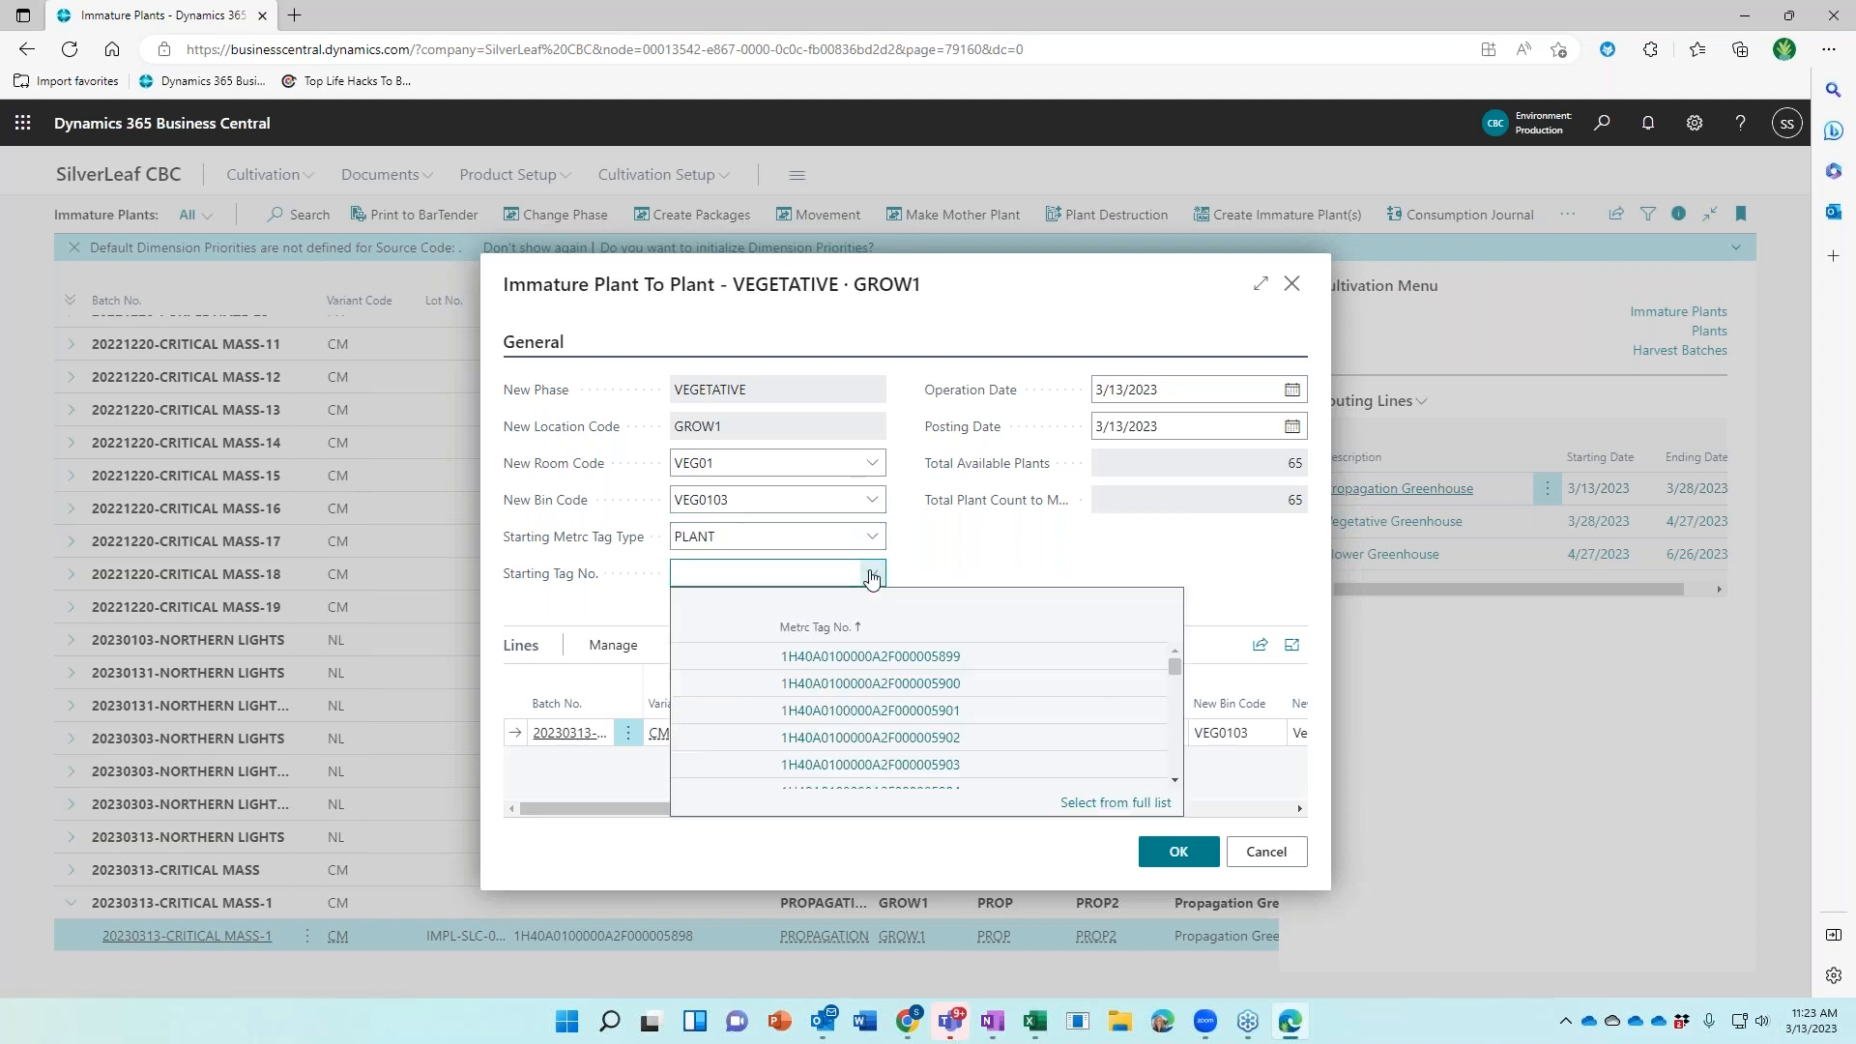
click(810, 658)
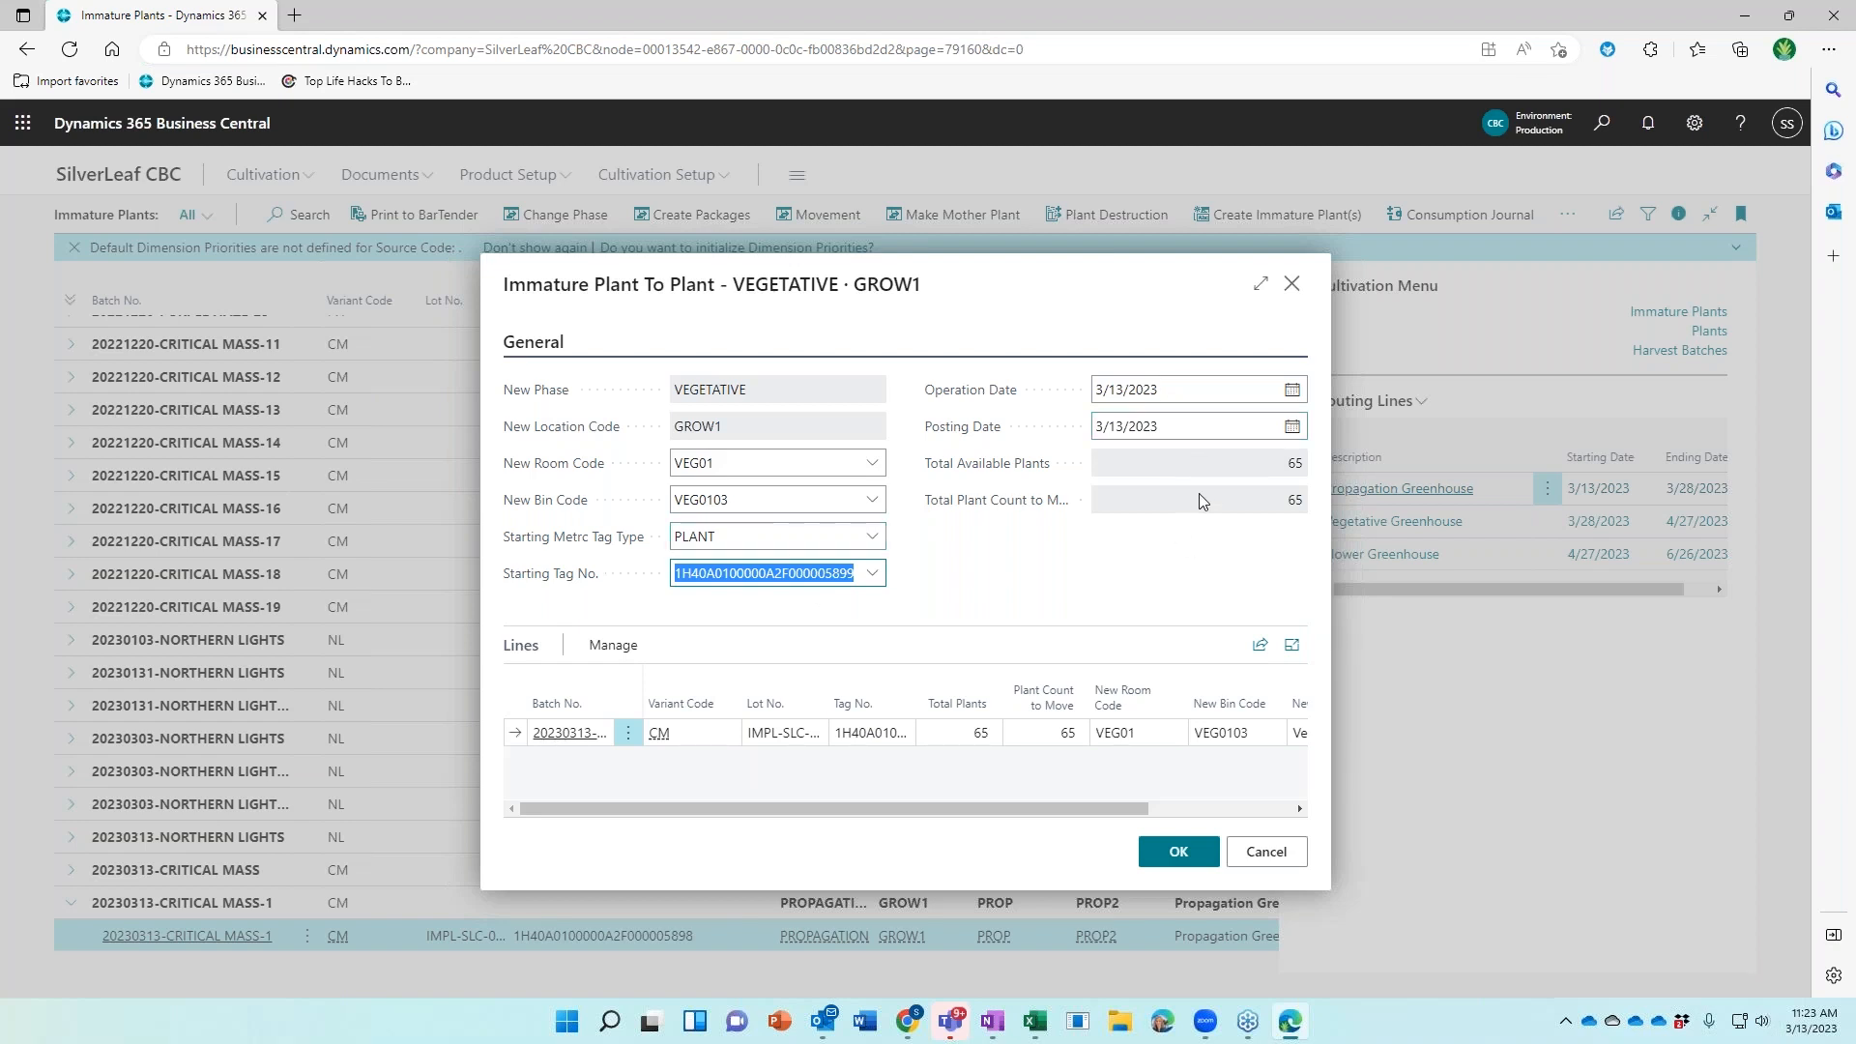
drag(964, 808, 541, 791)
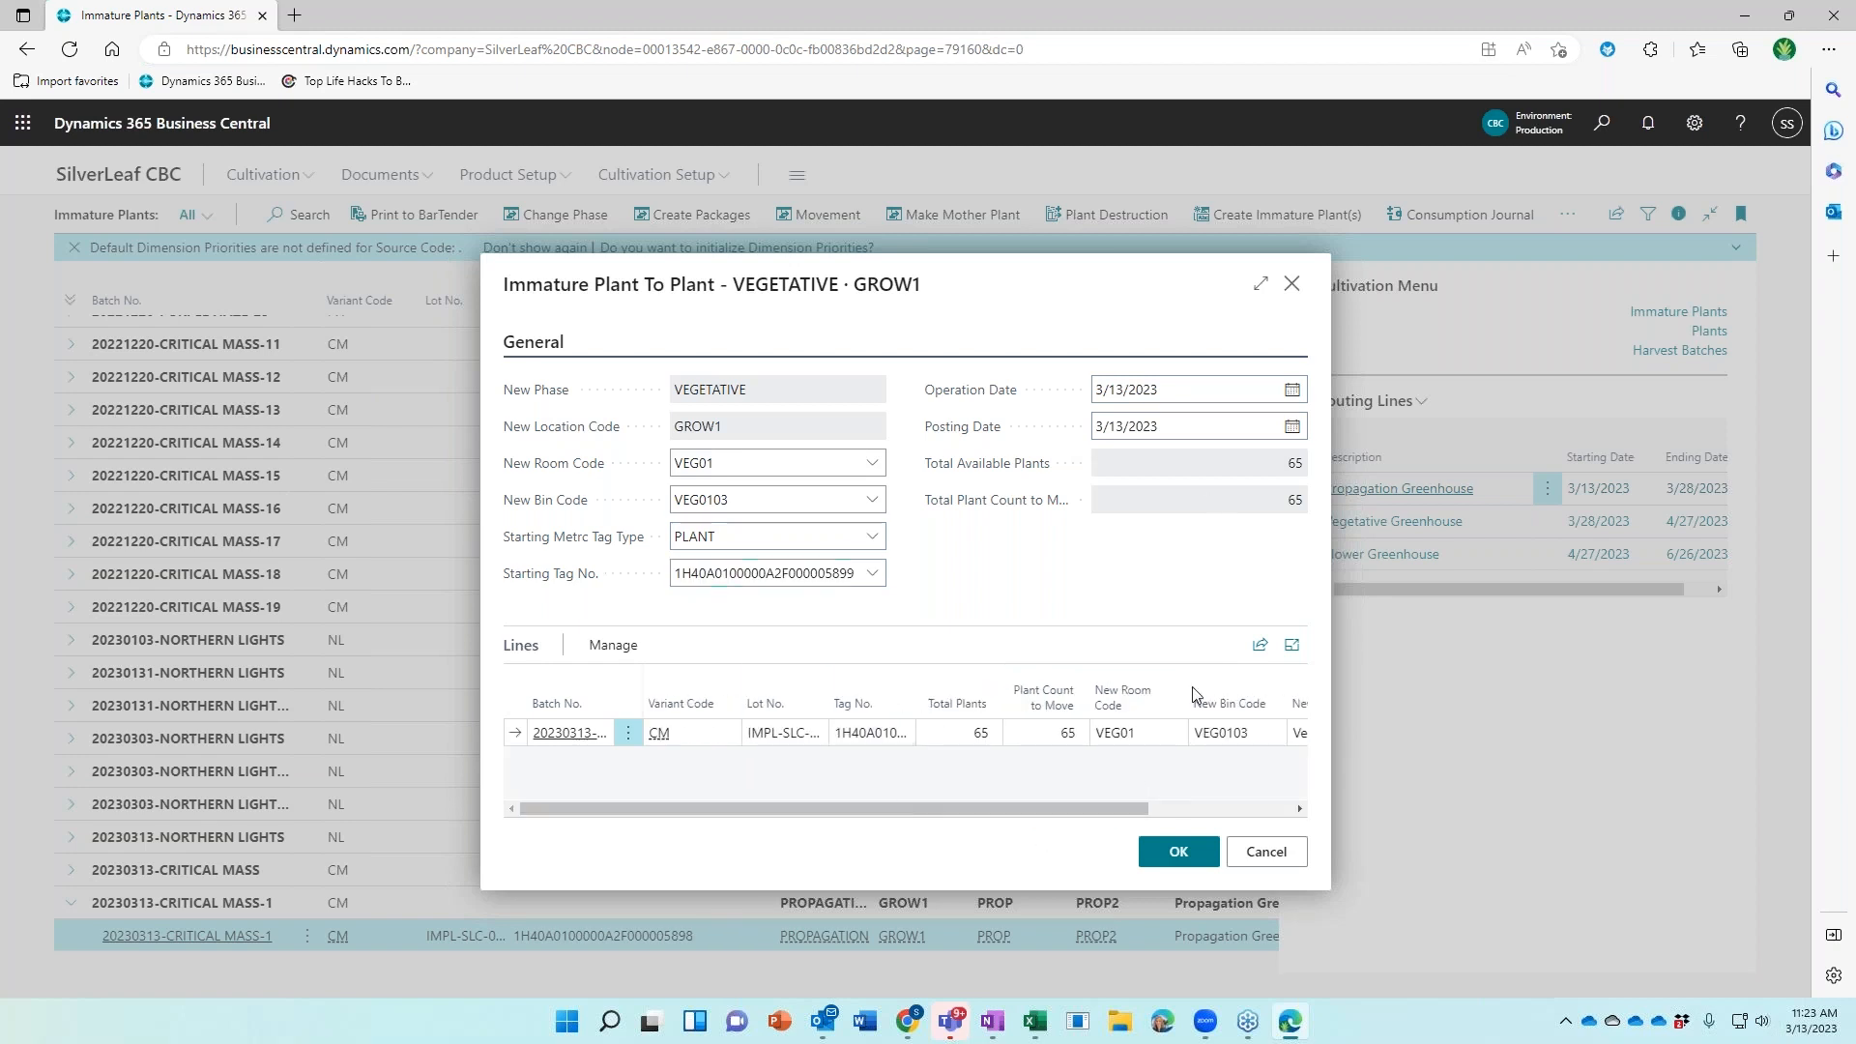
click(1176, 851)
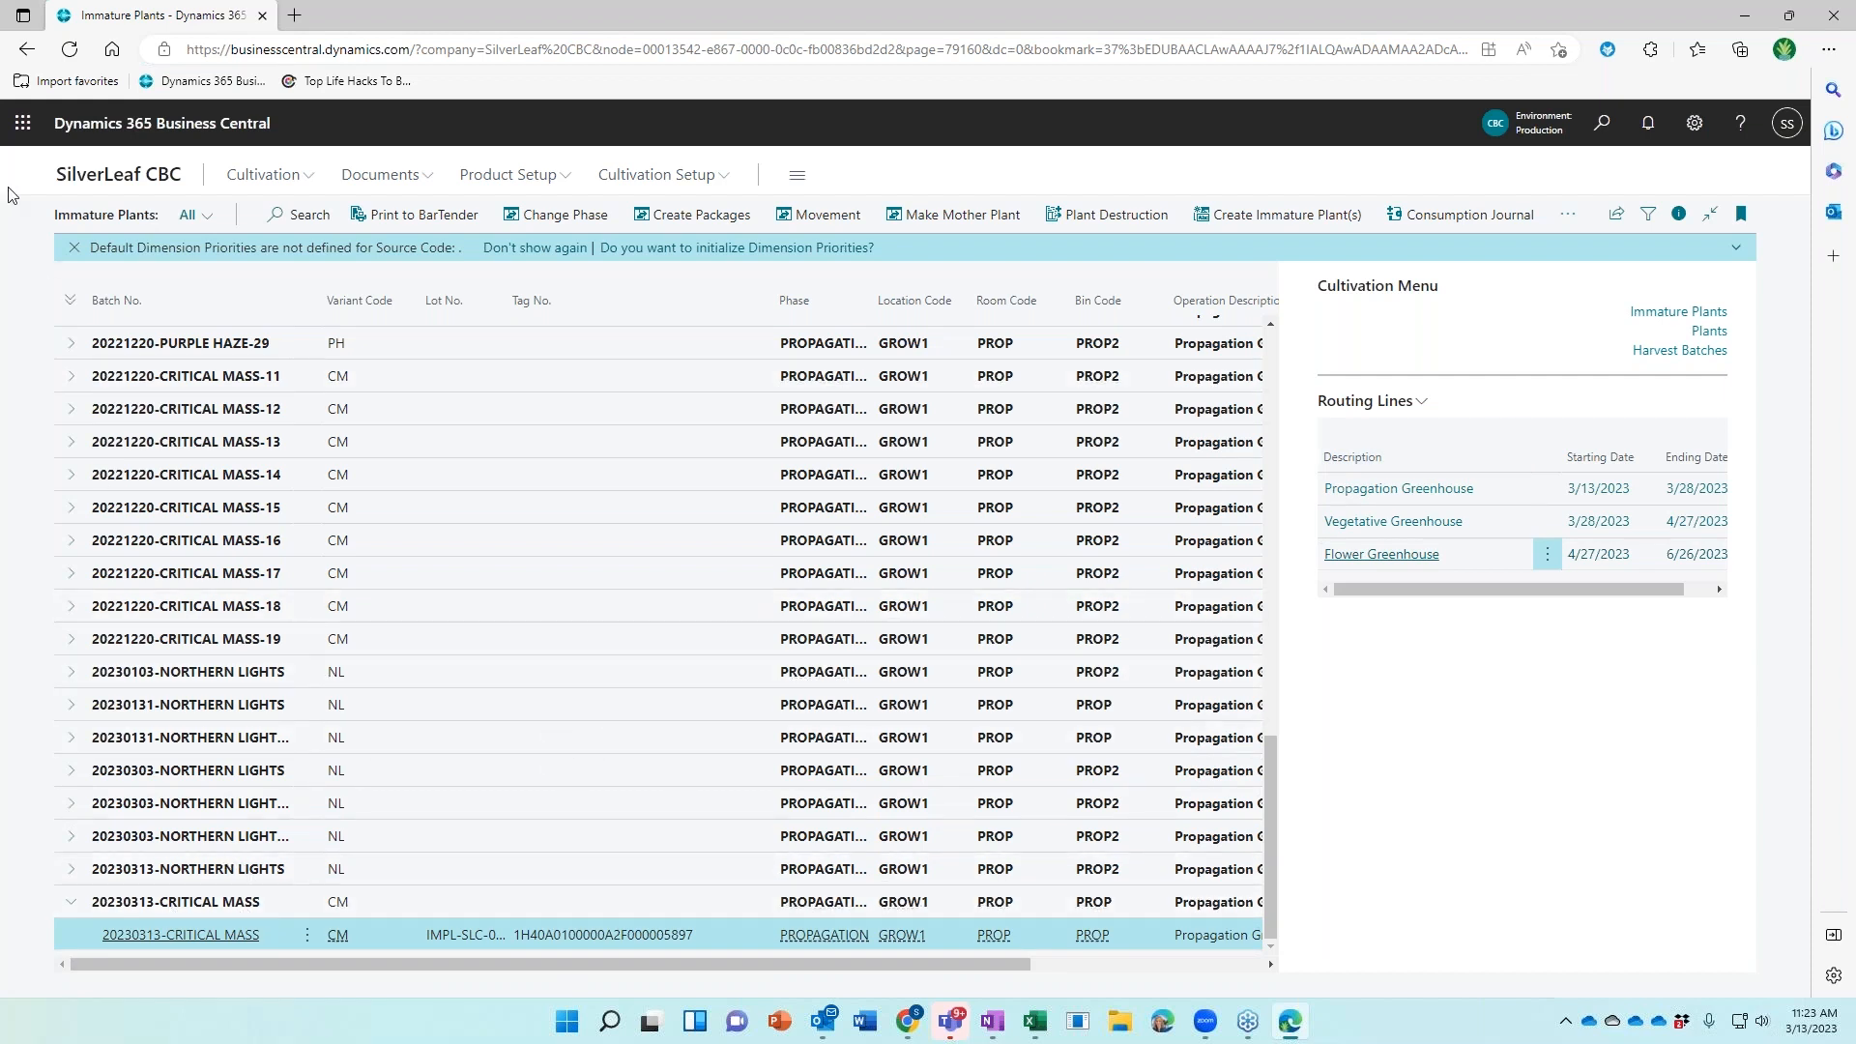
Open the Plants list and locate batch 20230313-CRITICAL MASS-1
click(1705, 335)
click(410, 311)
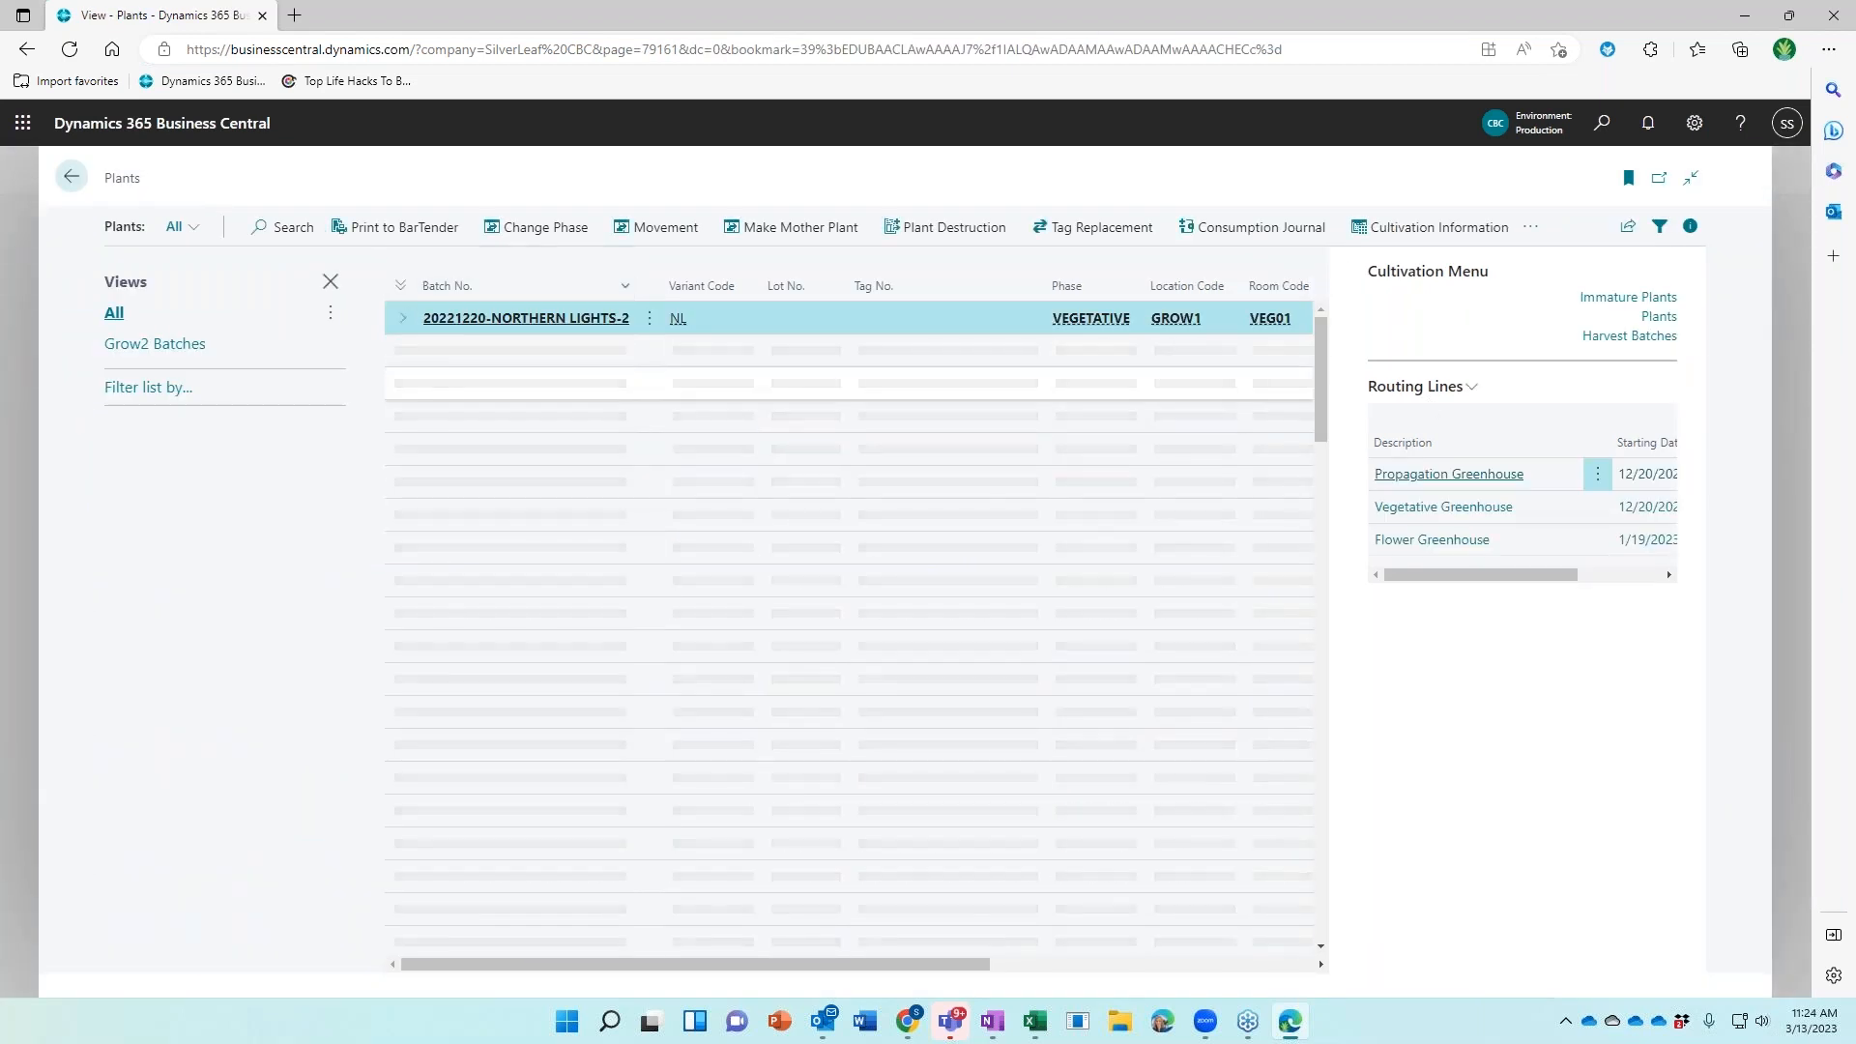
scroll(473, 384, down, 3)
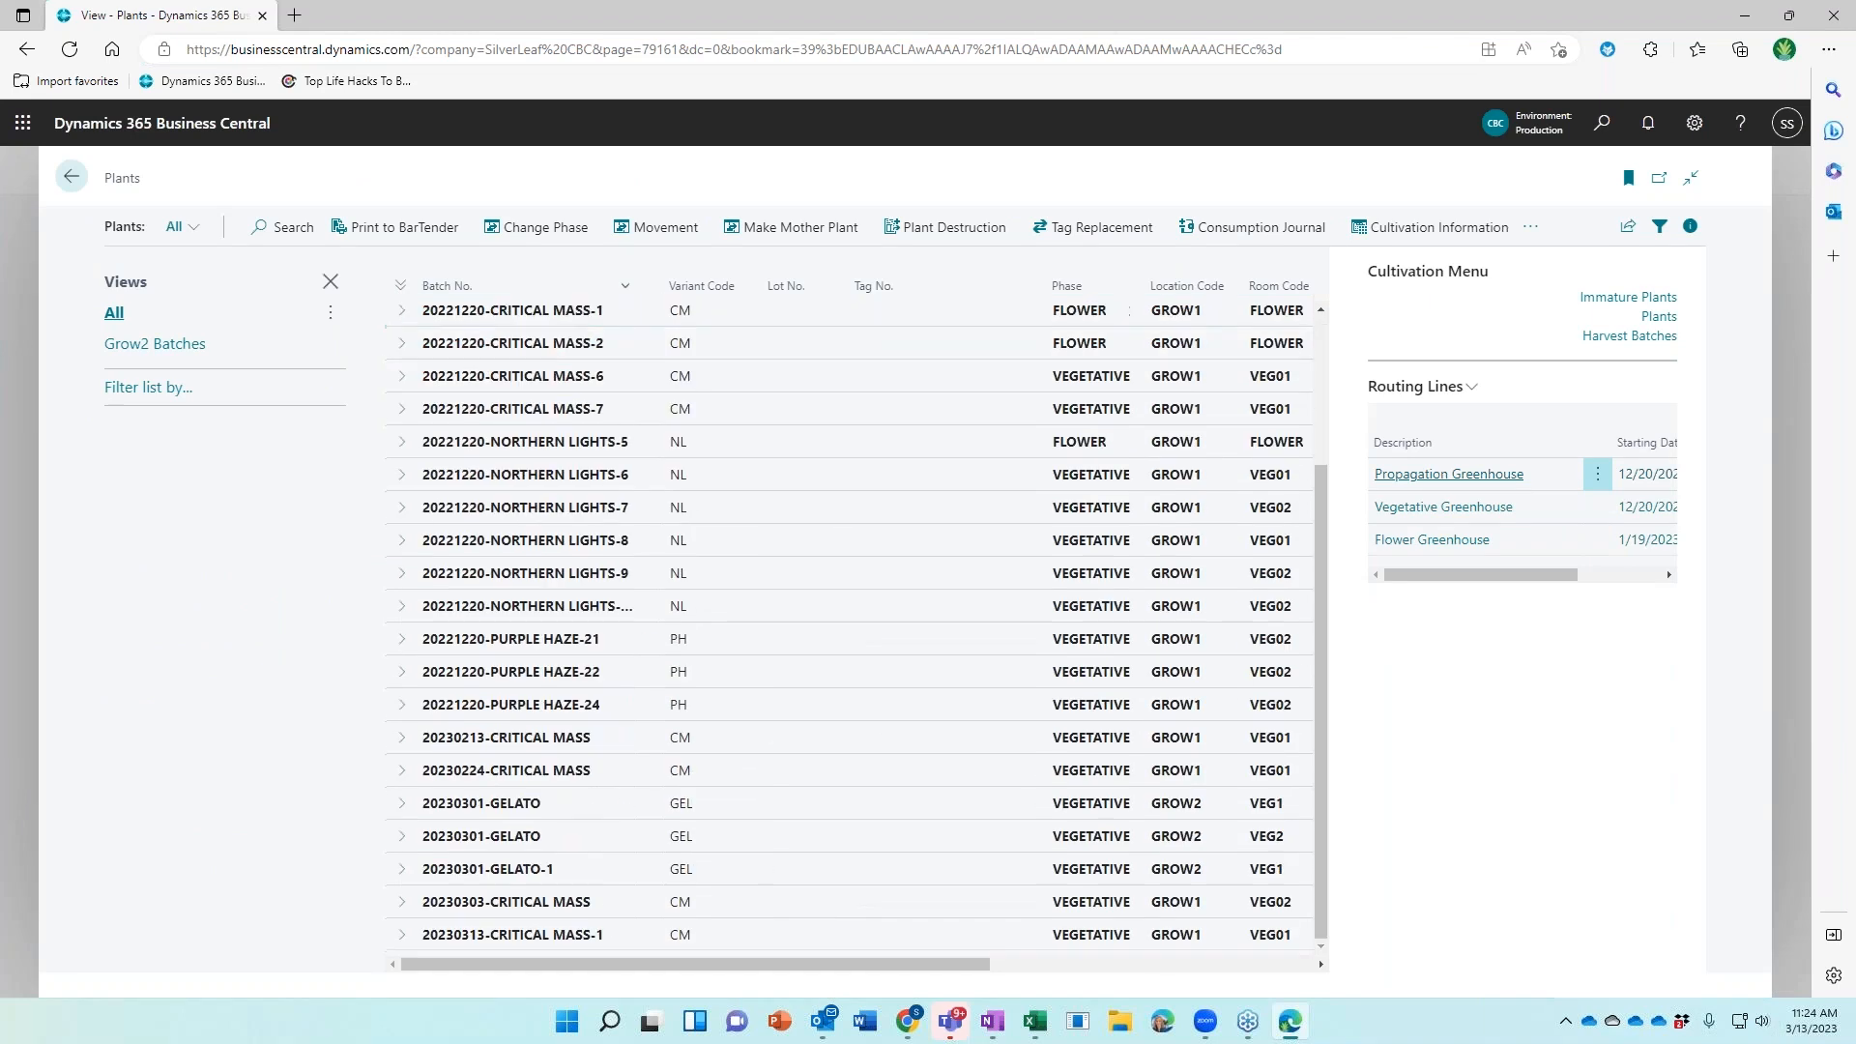
click(851, 943)
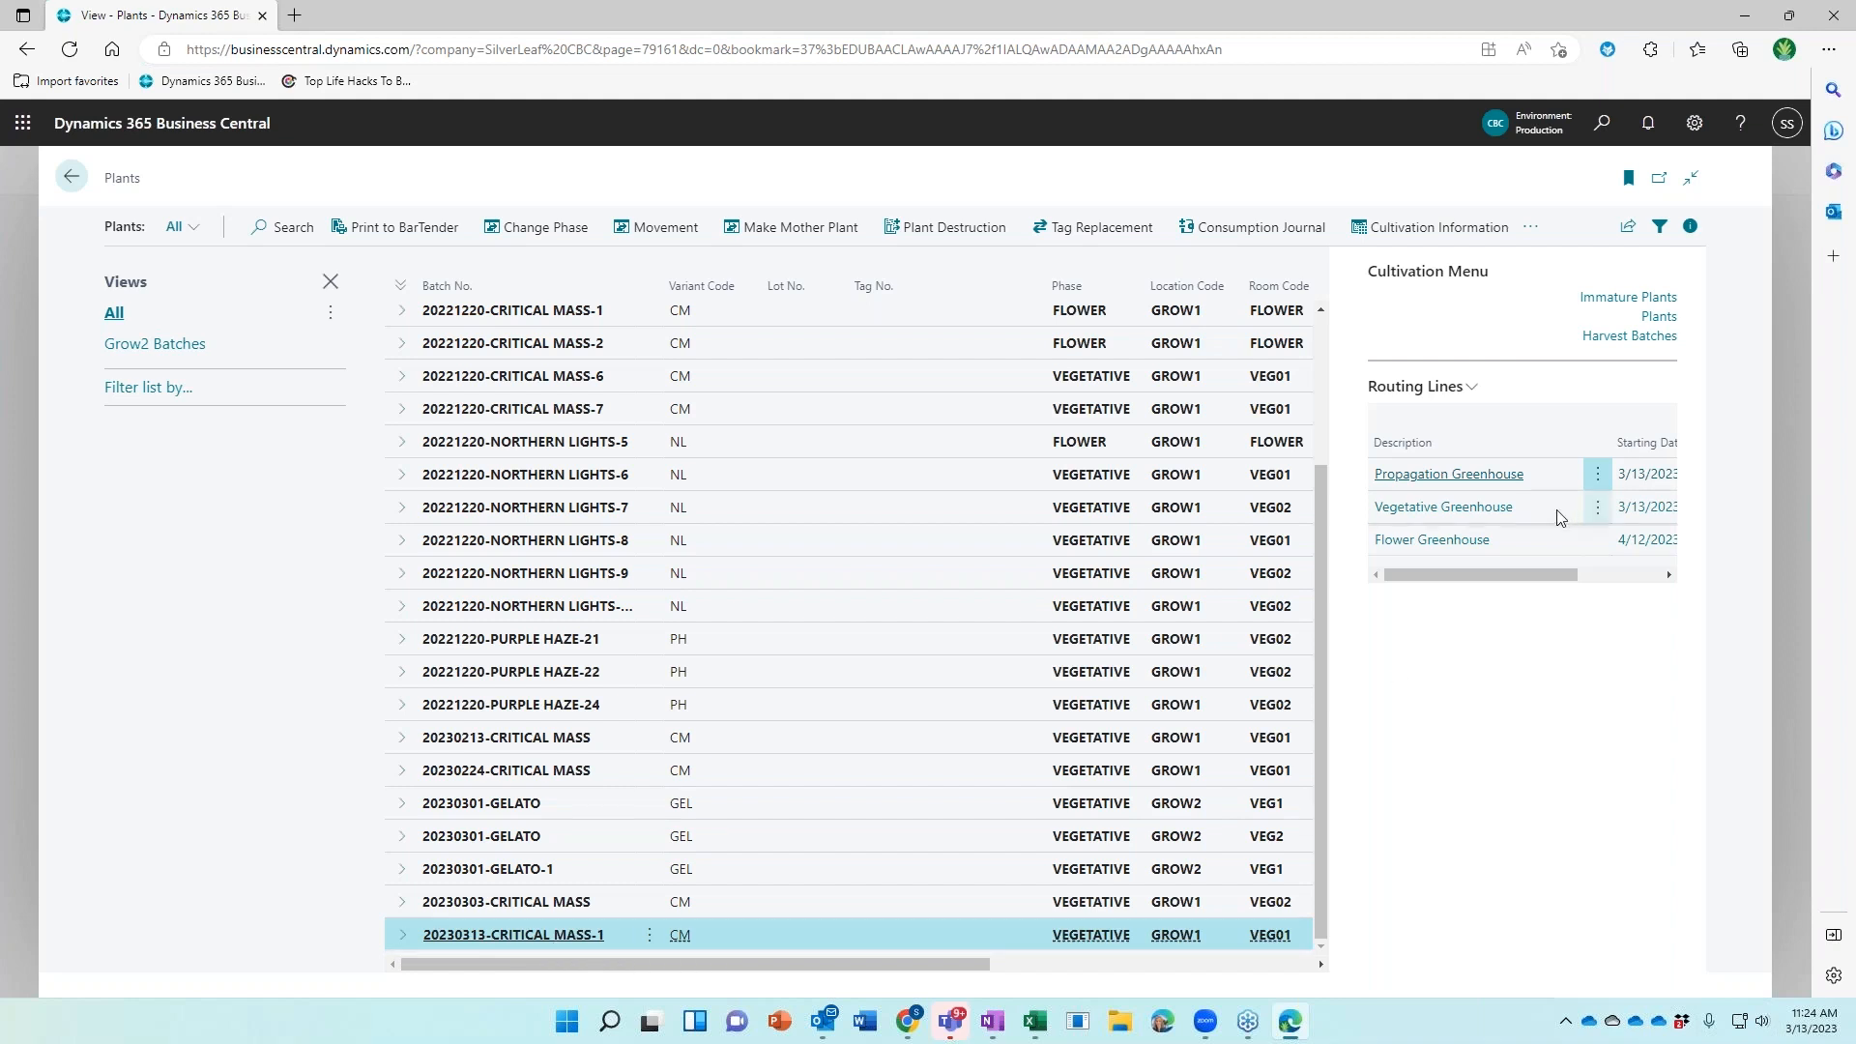
drag(1546, 575, 1616, 570)
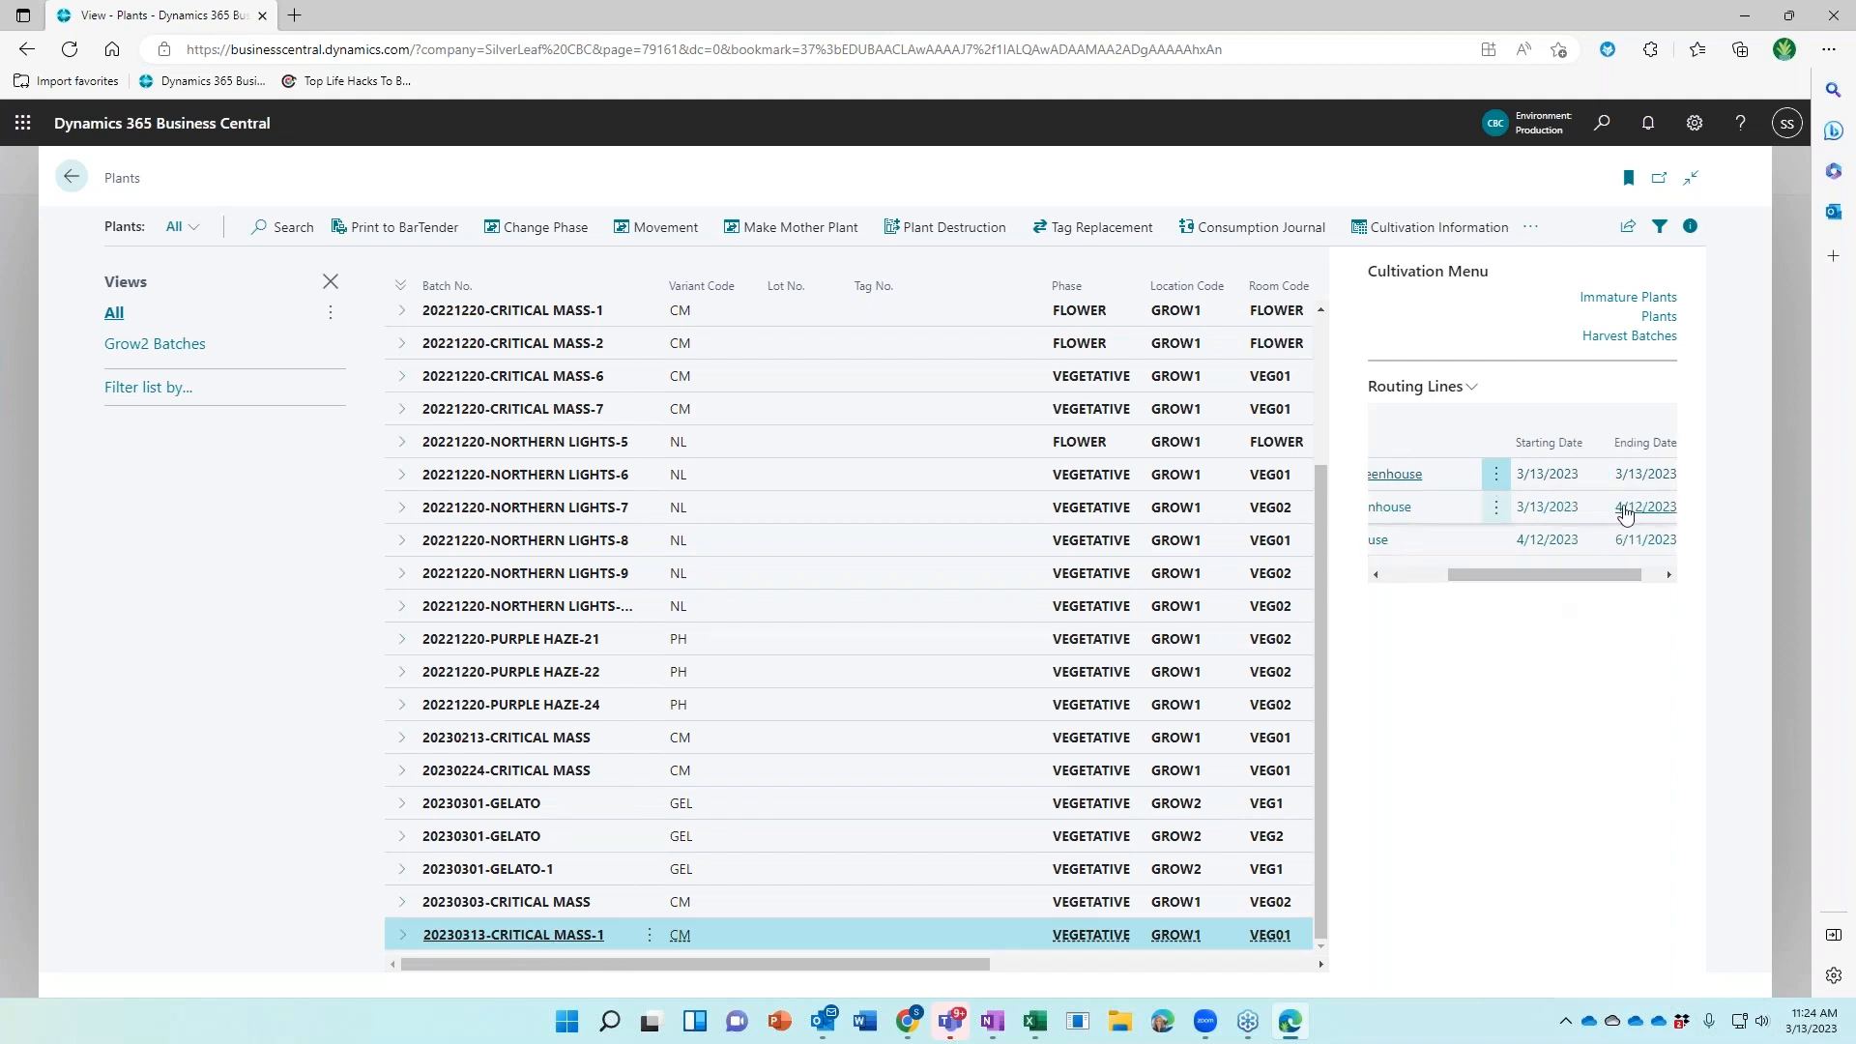
Expand the batch and select the plants tagged ...5914, ...5922 and ...5919
click(402, 935)
scroll(594, 734, down, 6)
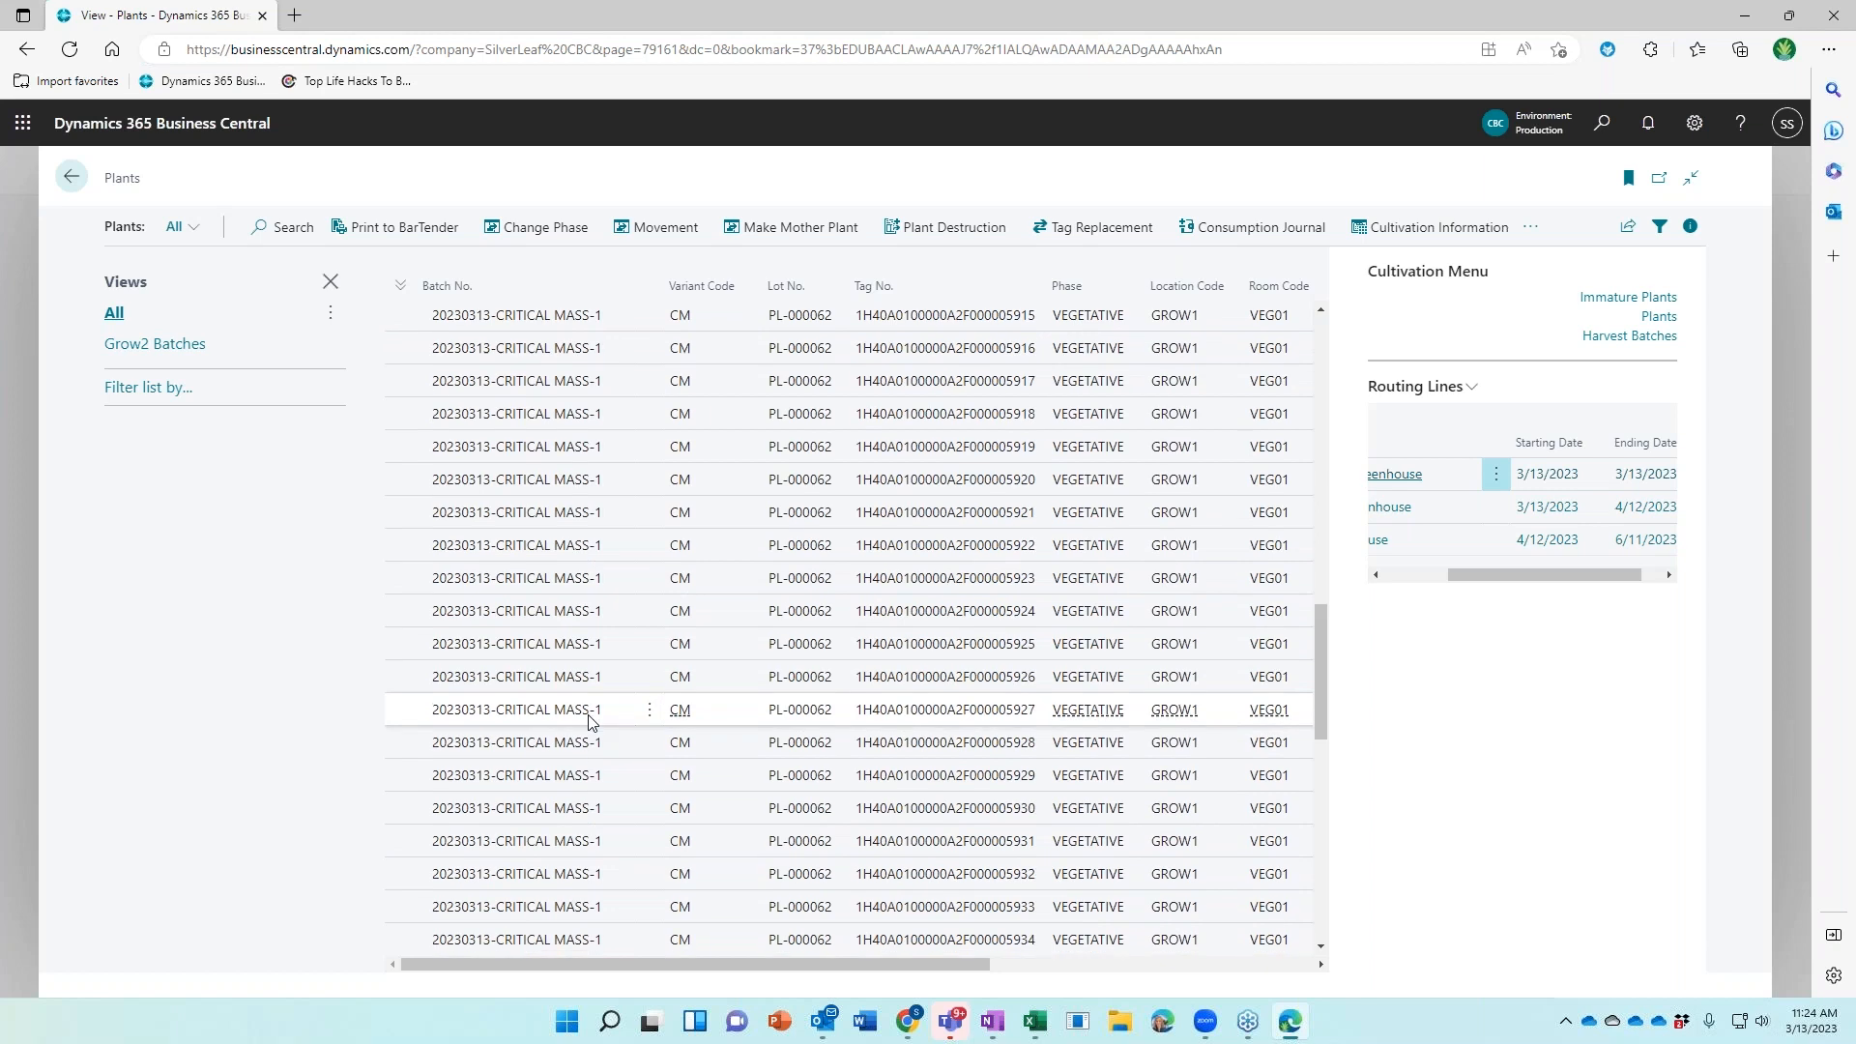
scroll(592, 723, down, 1)
scroll(592, 723, up, 3)
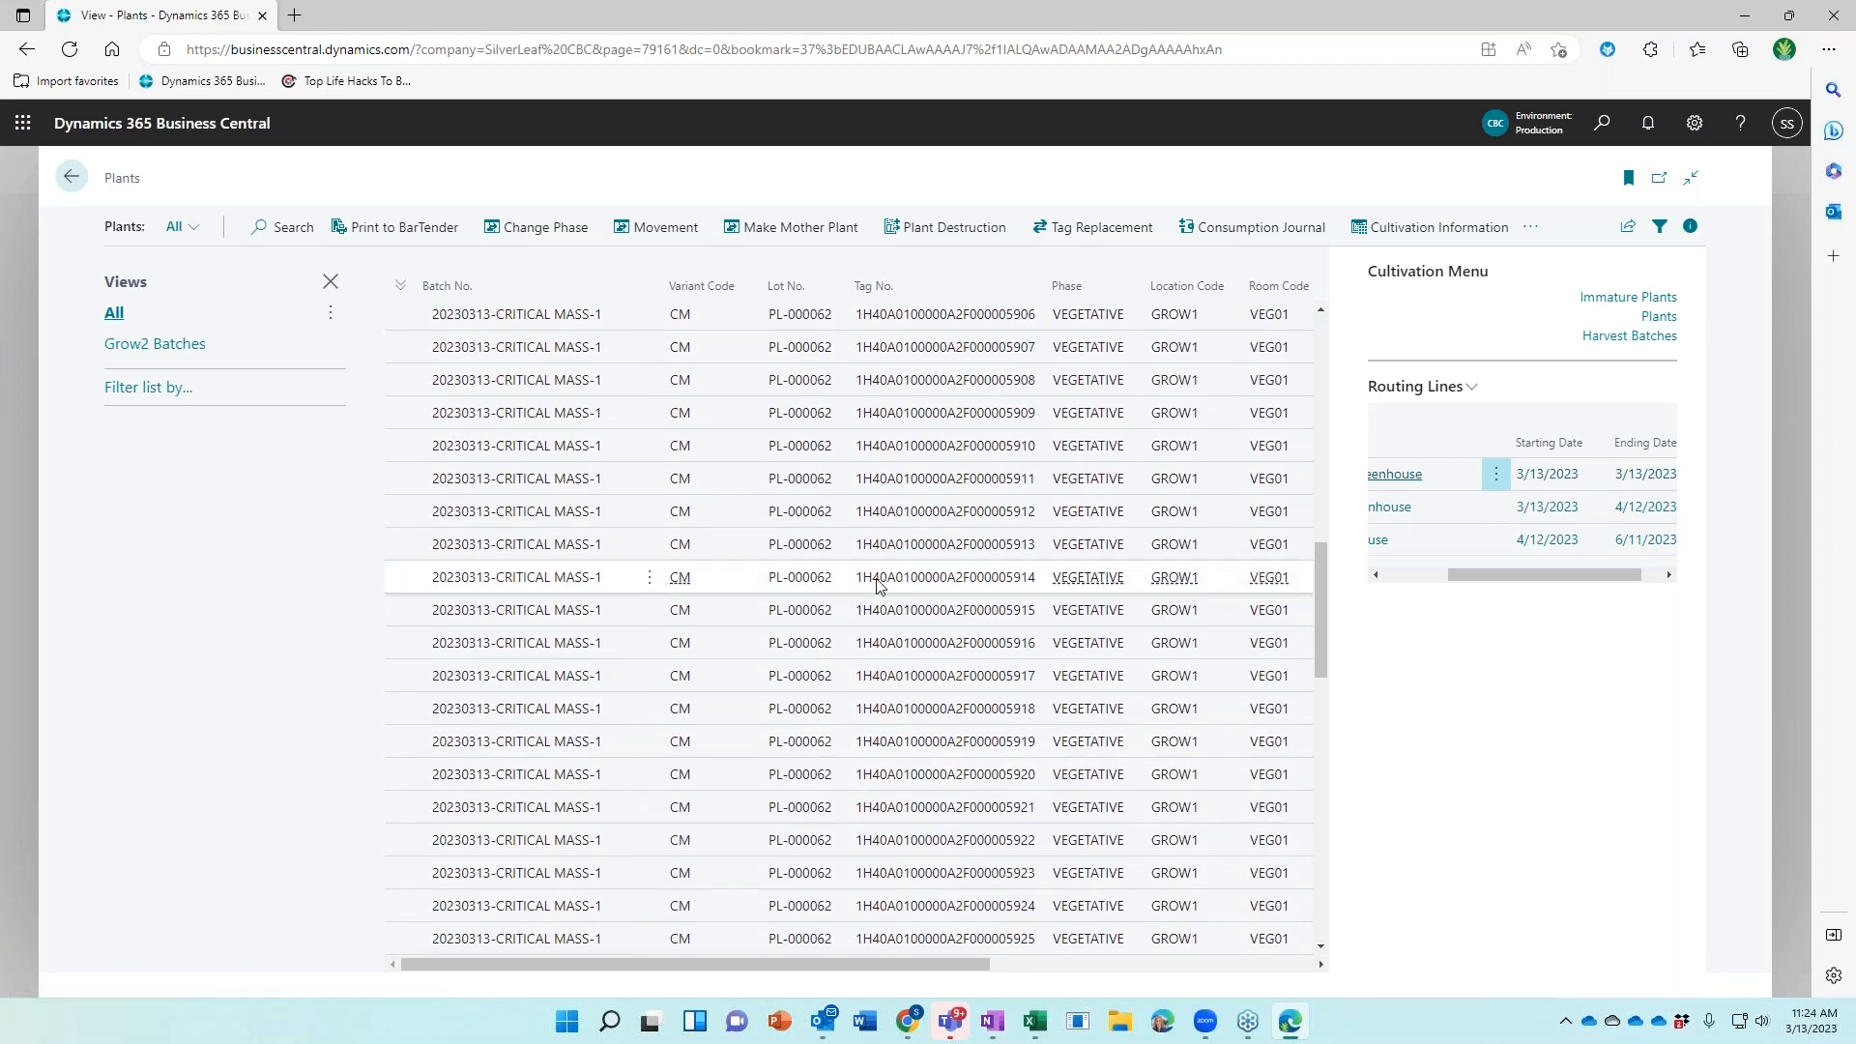
click(615, 578)
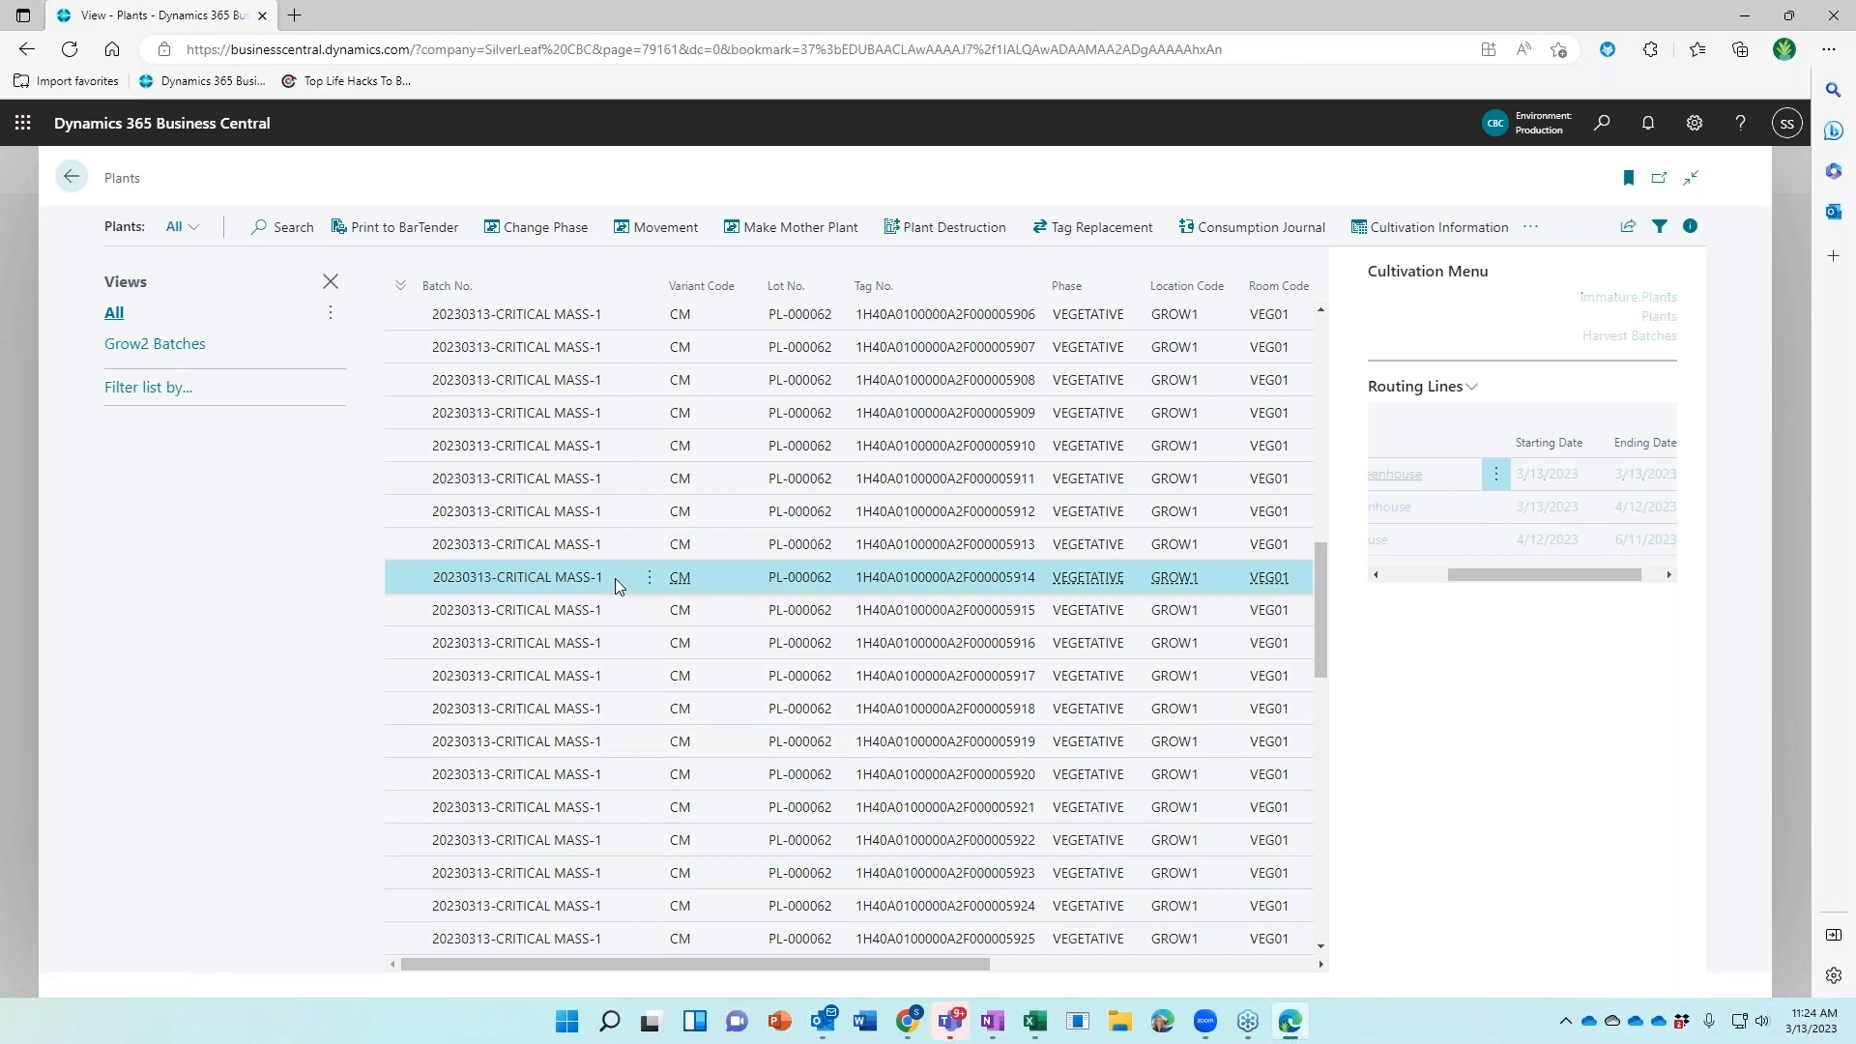
ctrl+click(621, 840)
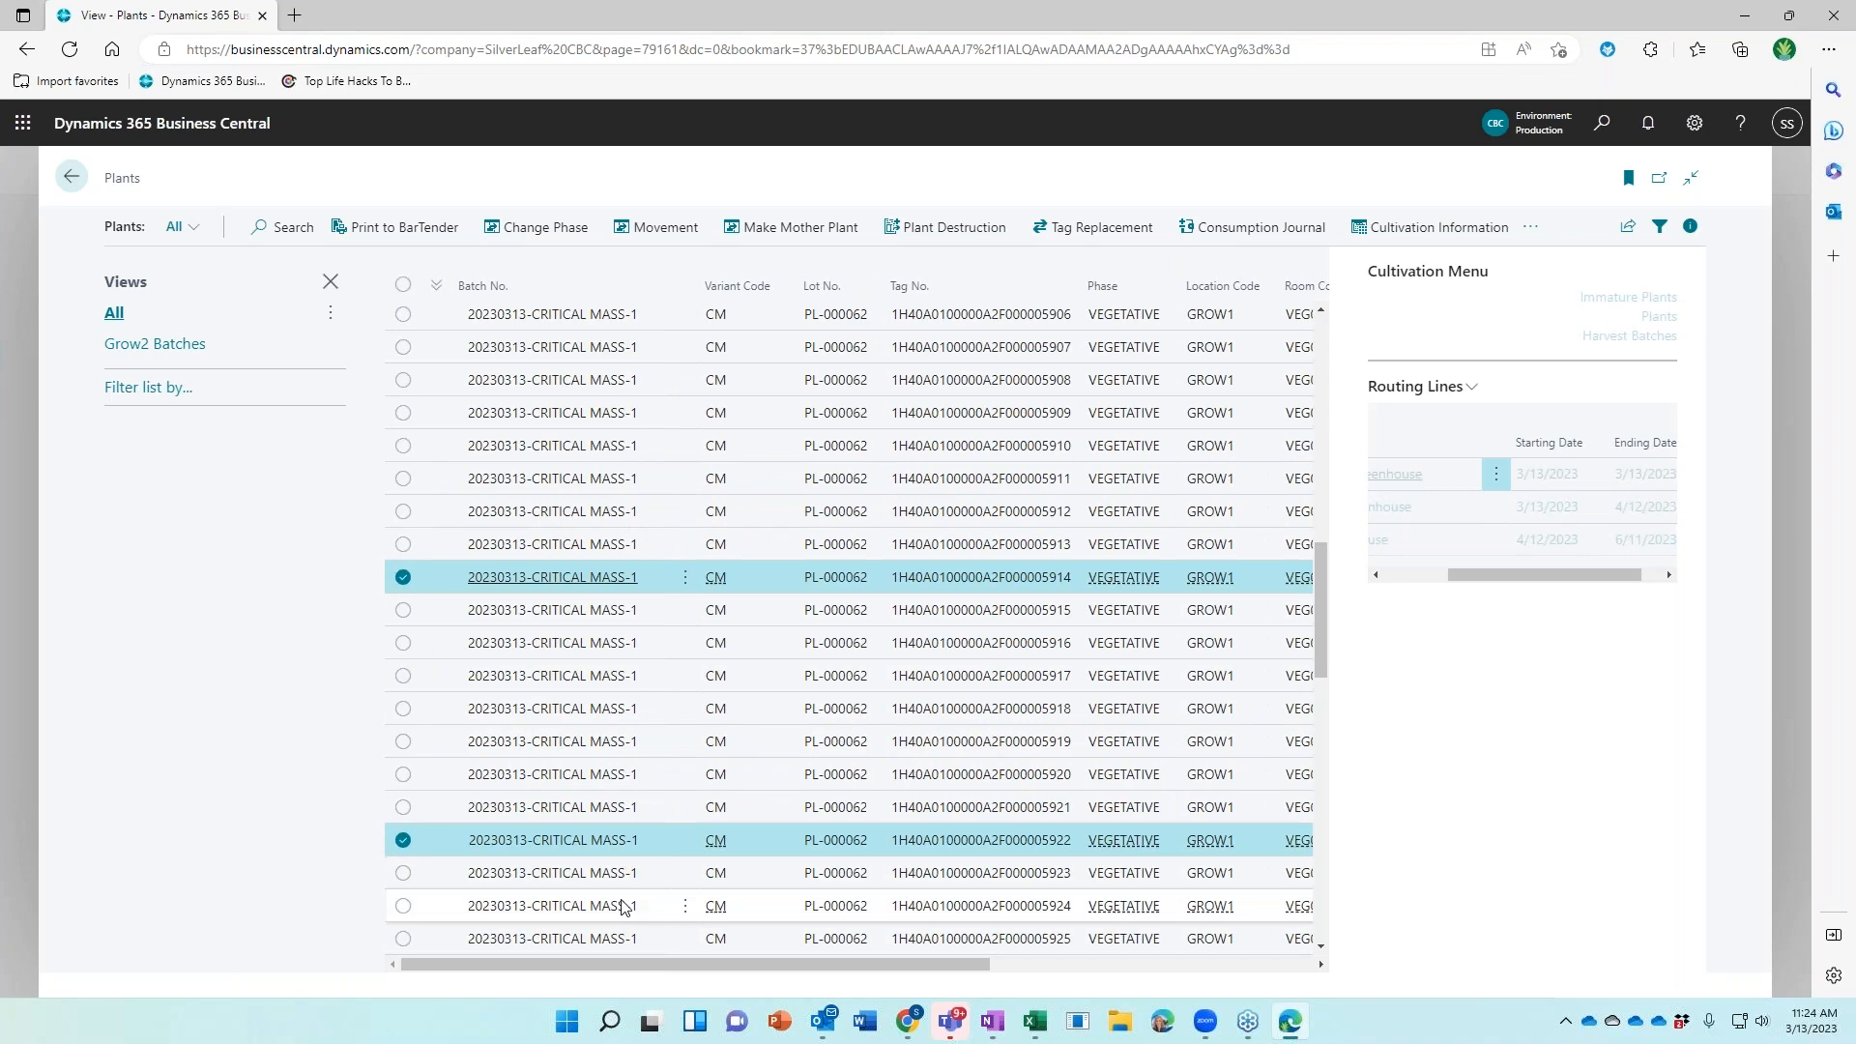
ctrl+click(649, 740)
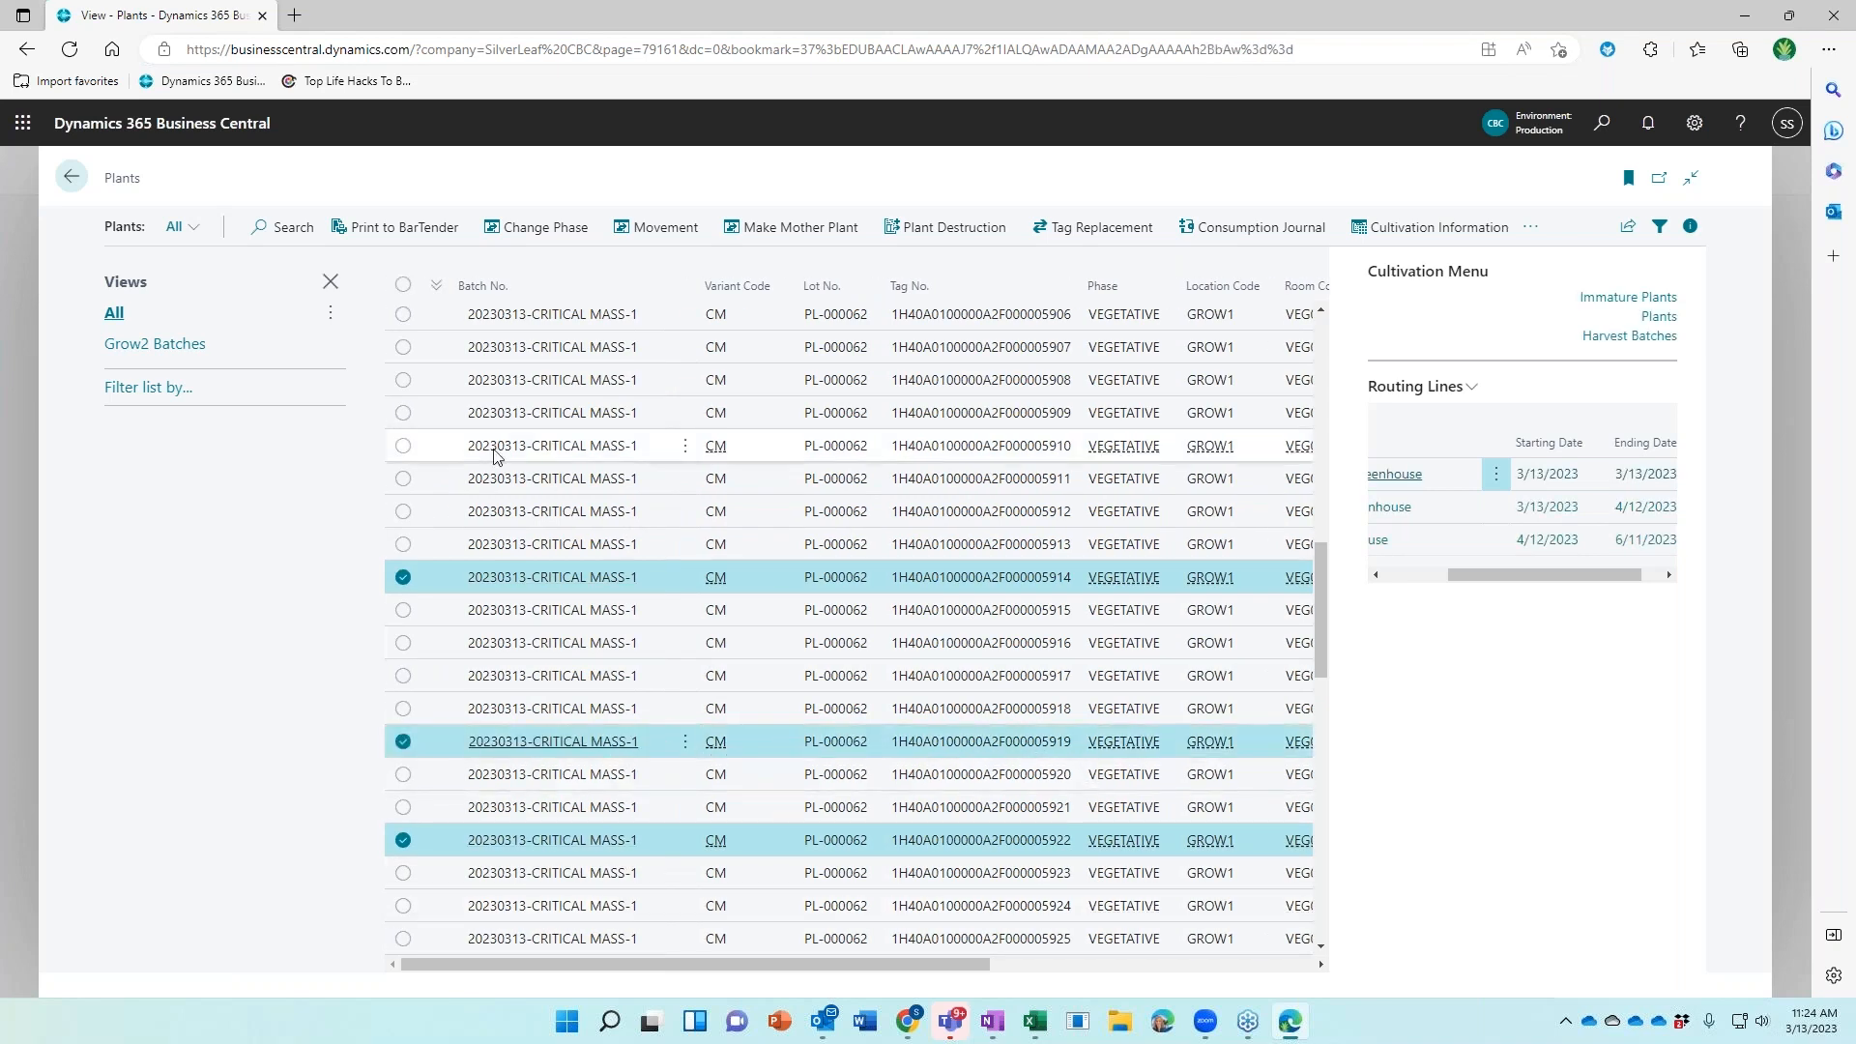
Make the three plants mother plants in room and bin MOTHERS, dated 3/25/2023
click(782, 225)
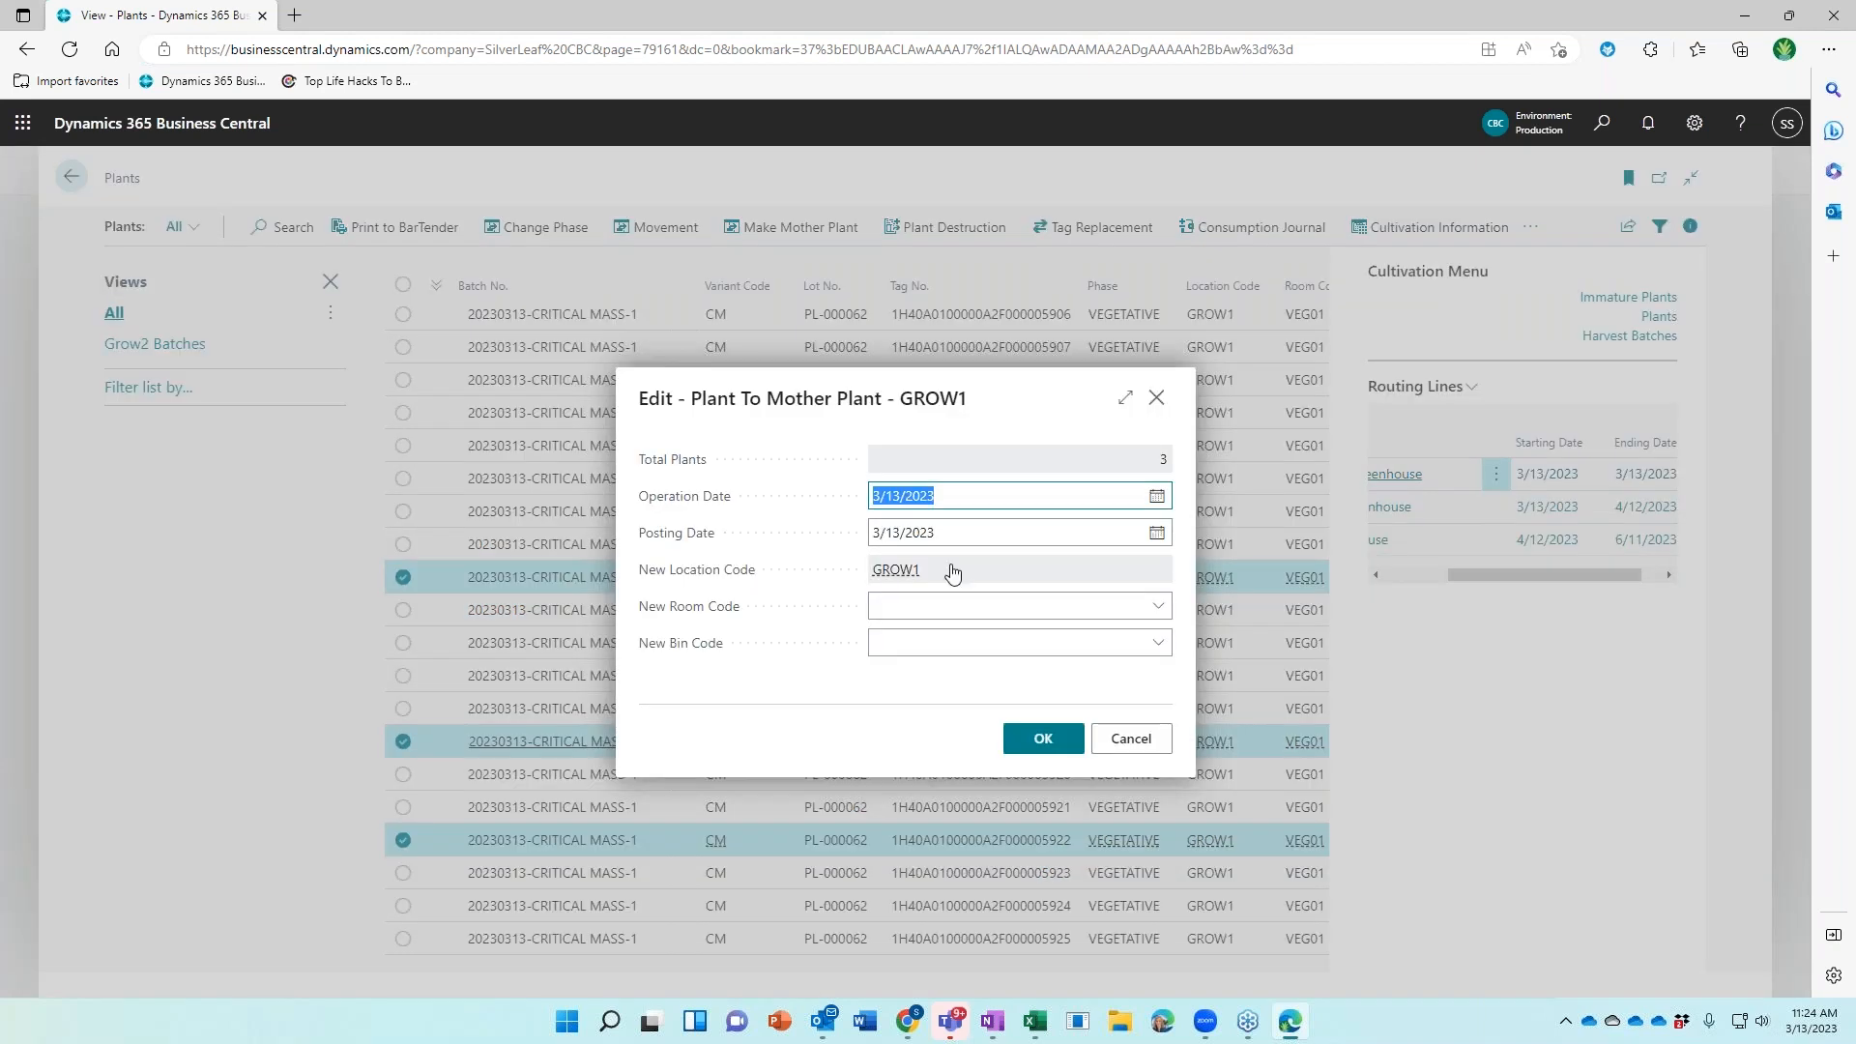
click(938, 606)
click(954, 694)
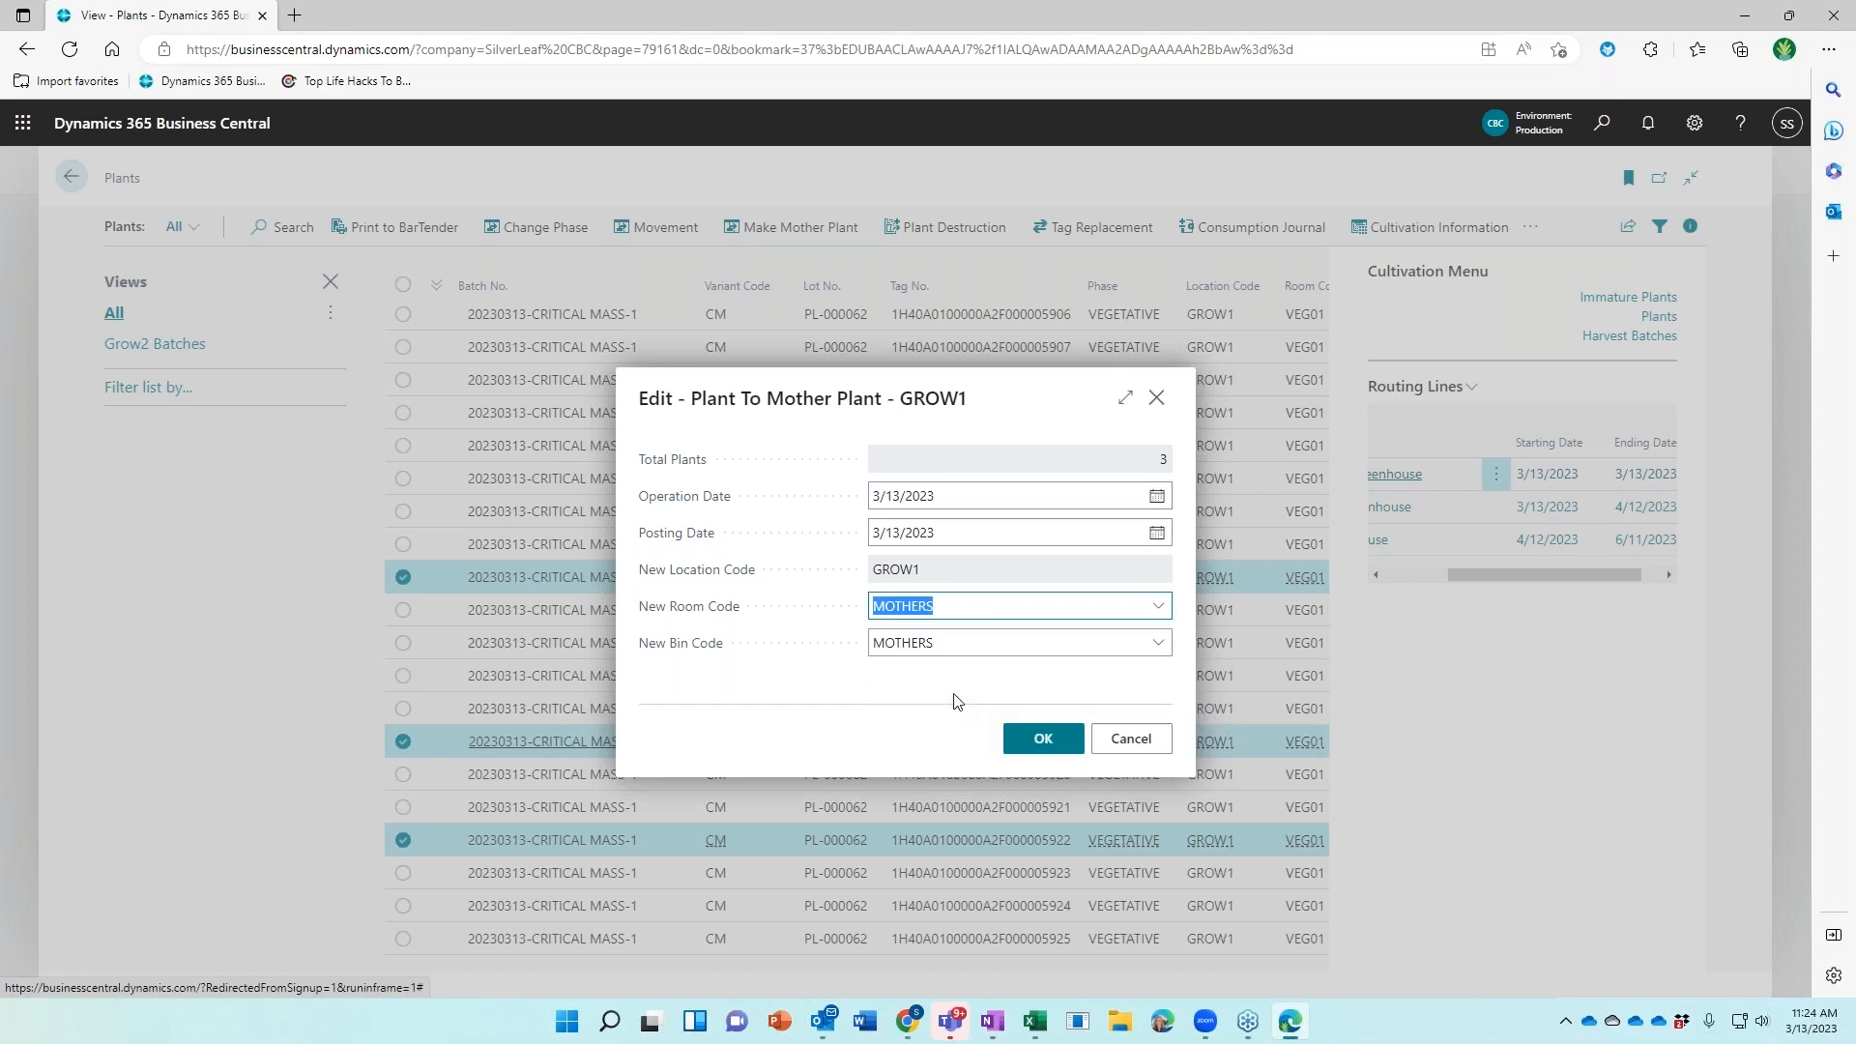
click(944, 495)
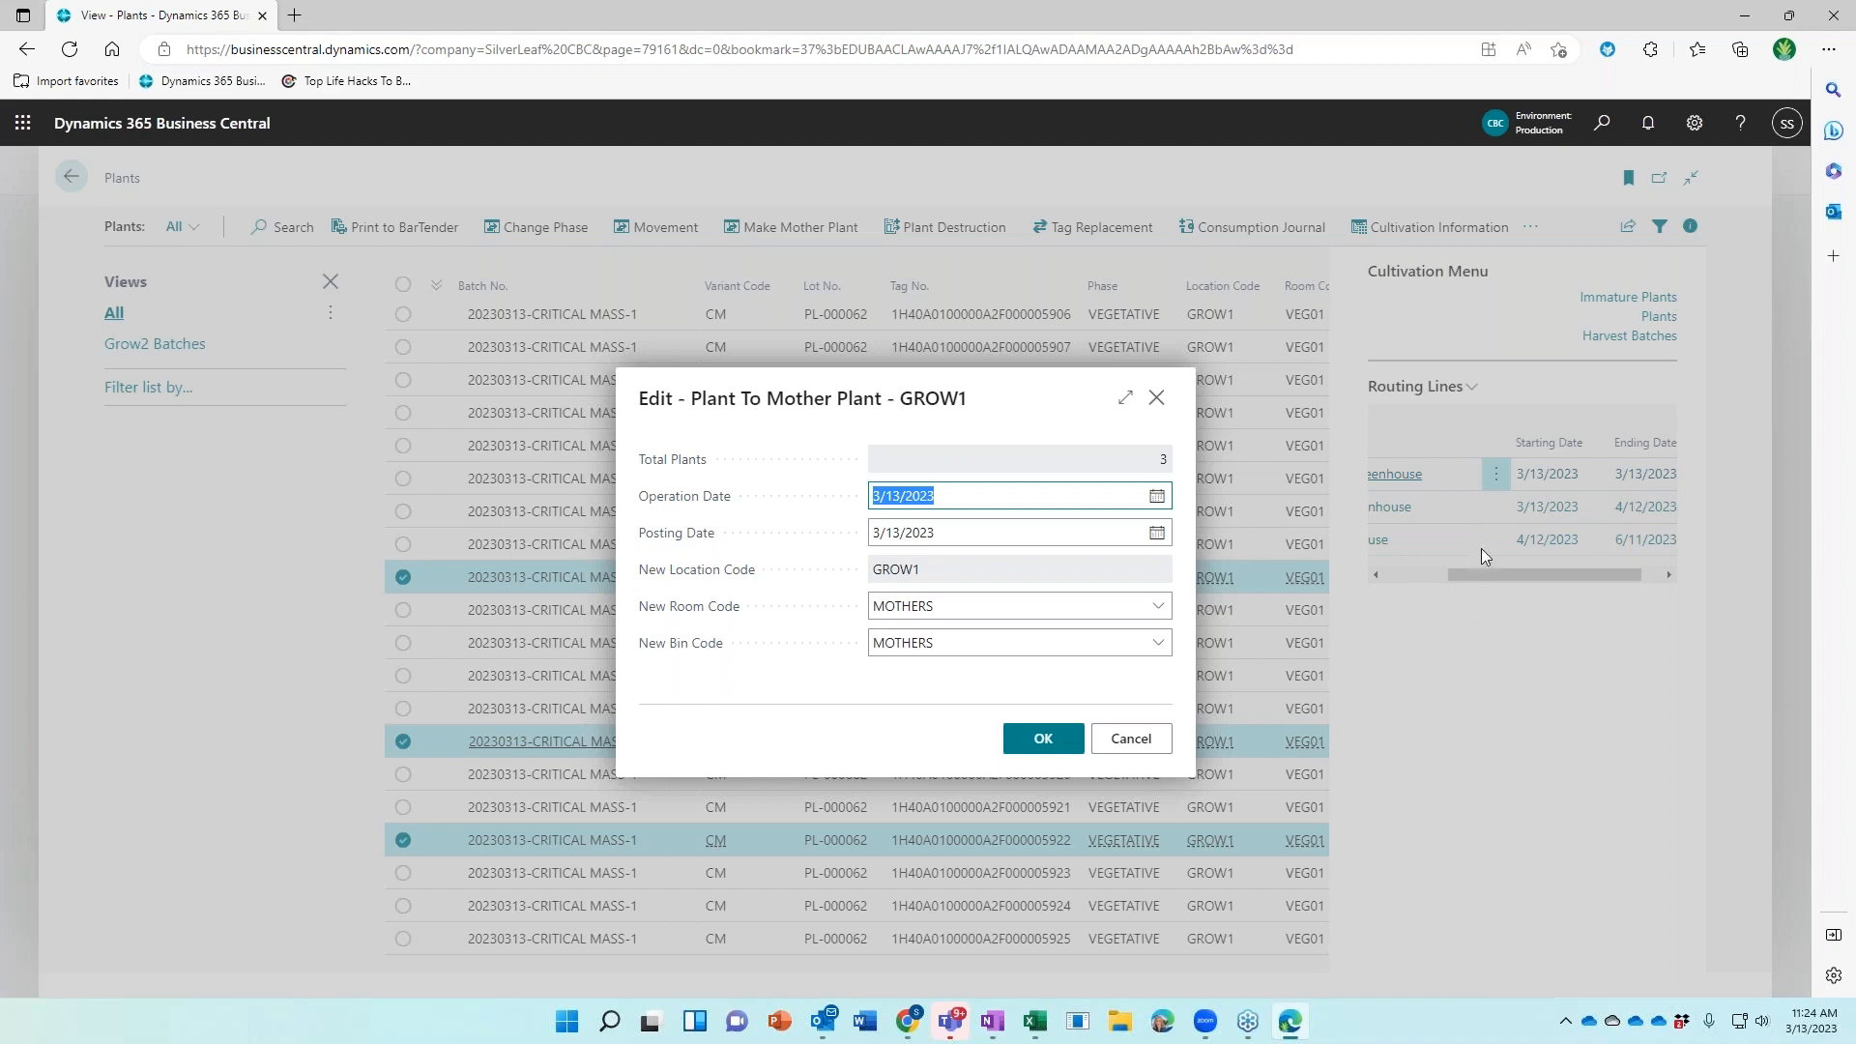
text(3/25)
key(Tab)
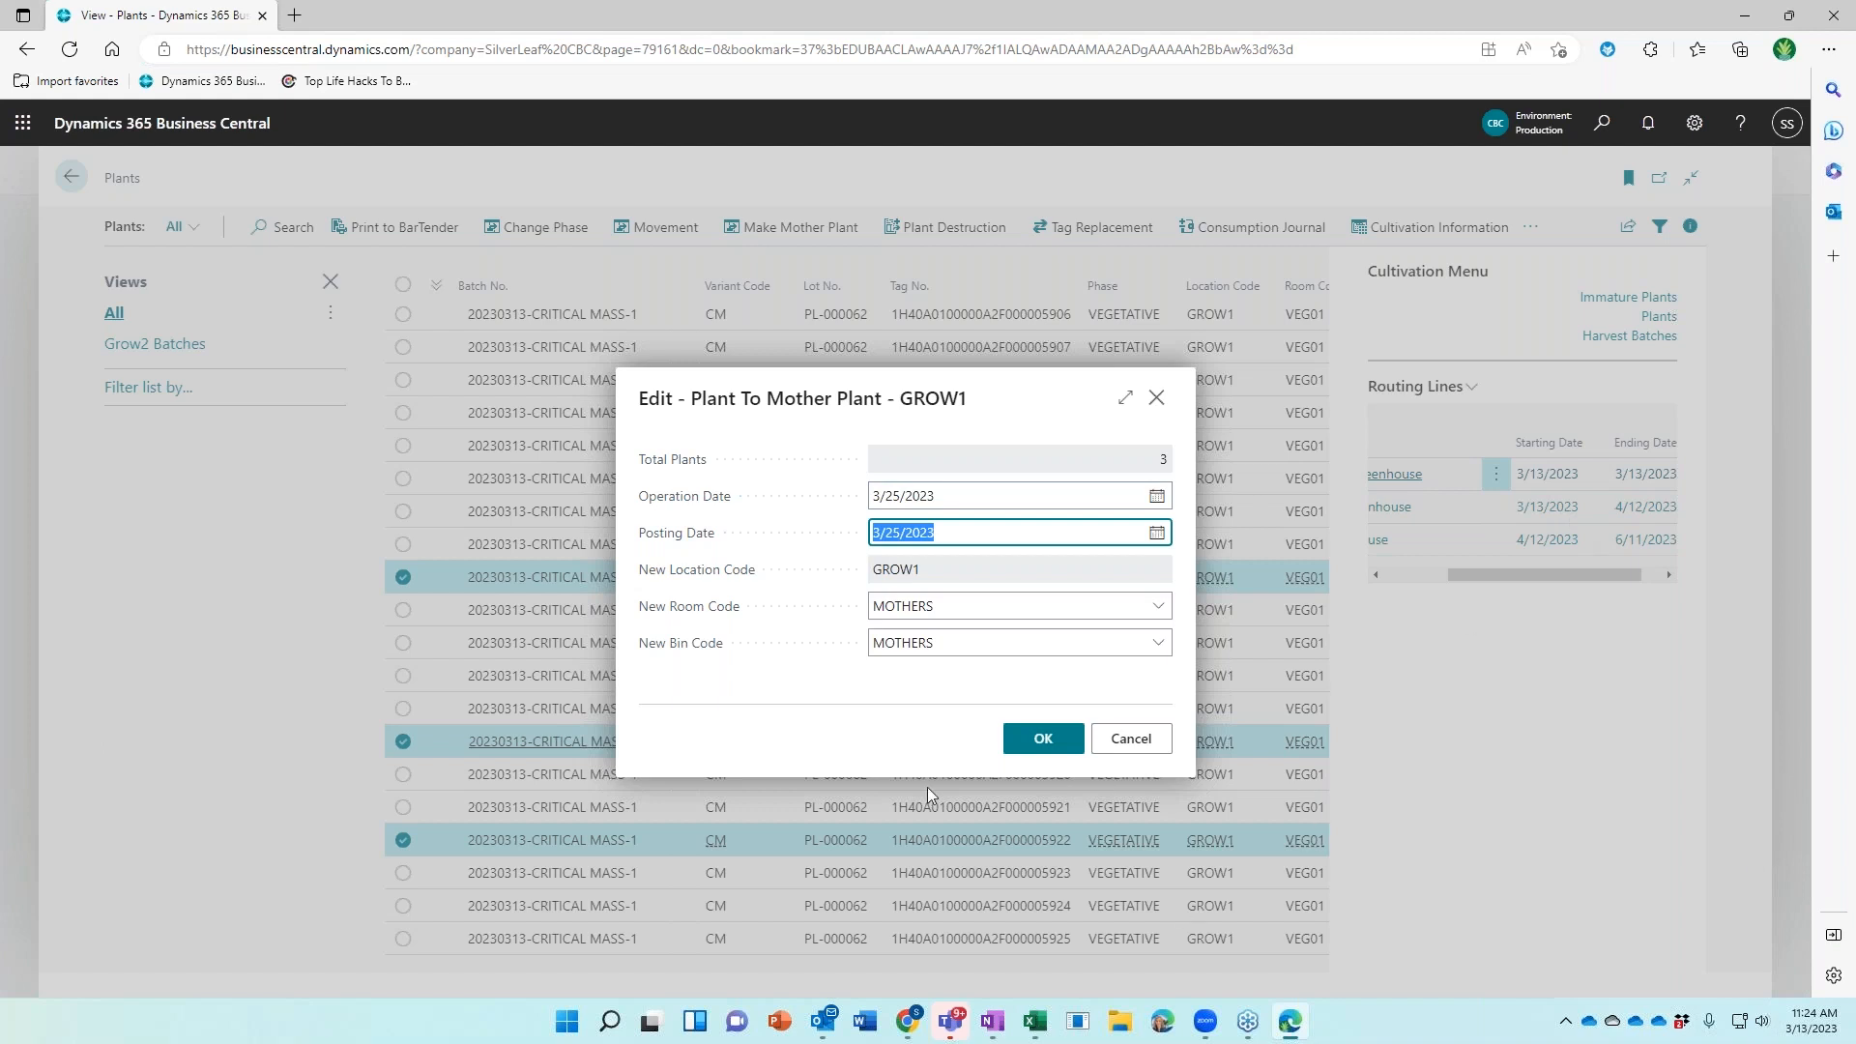
click(1025, 742)
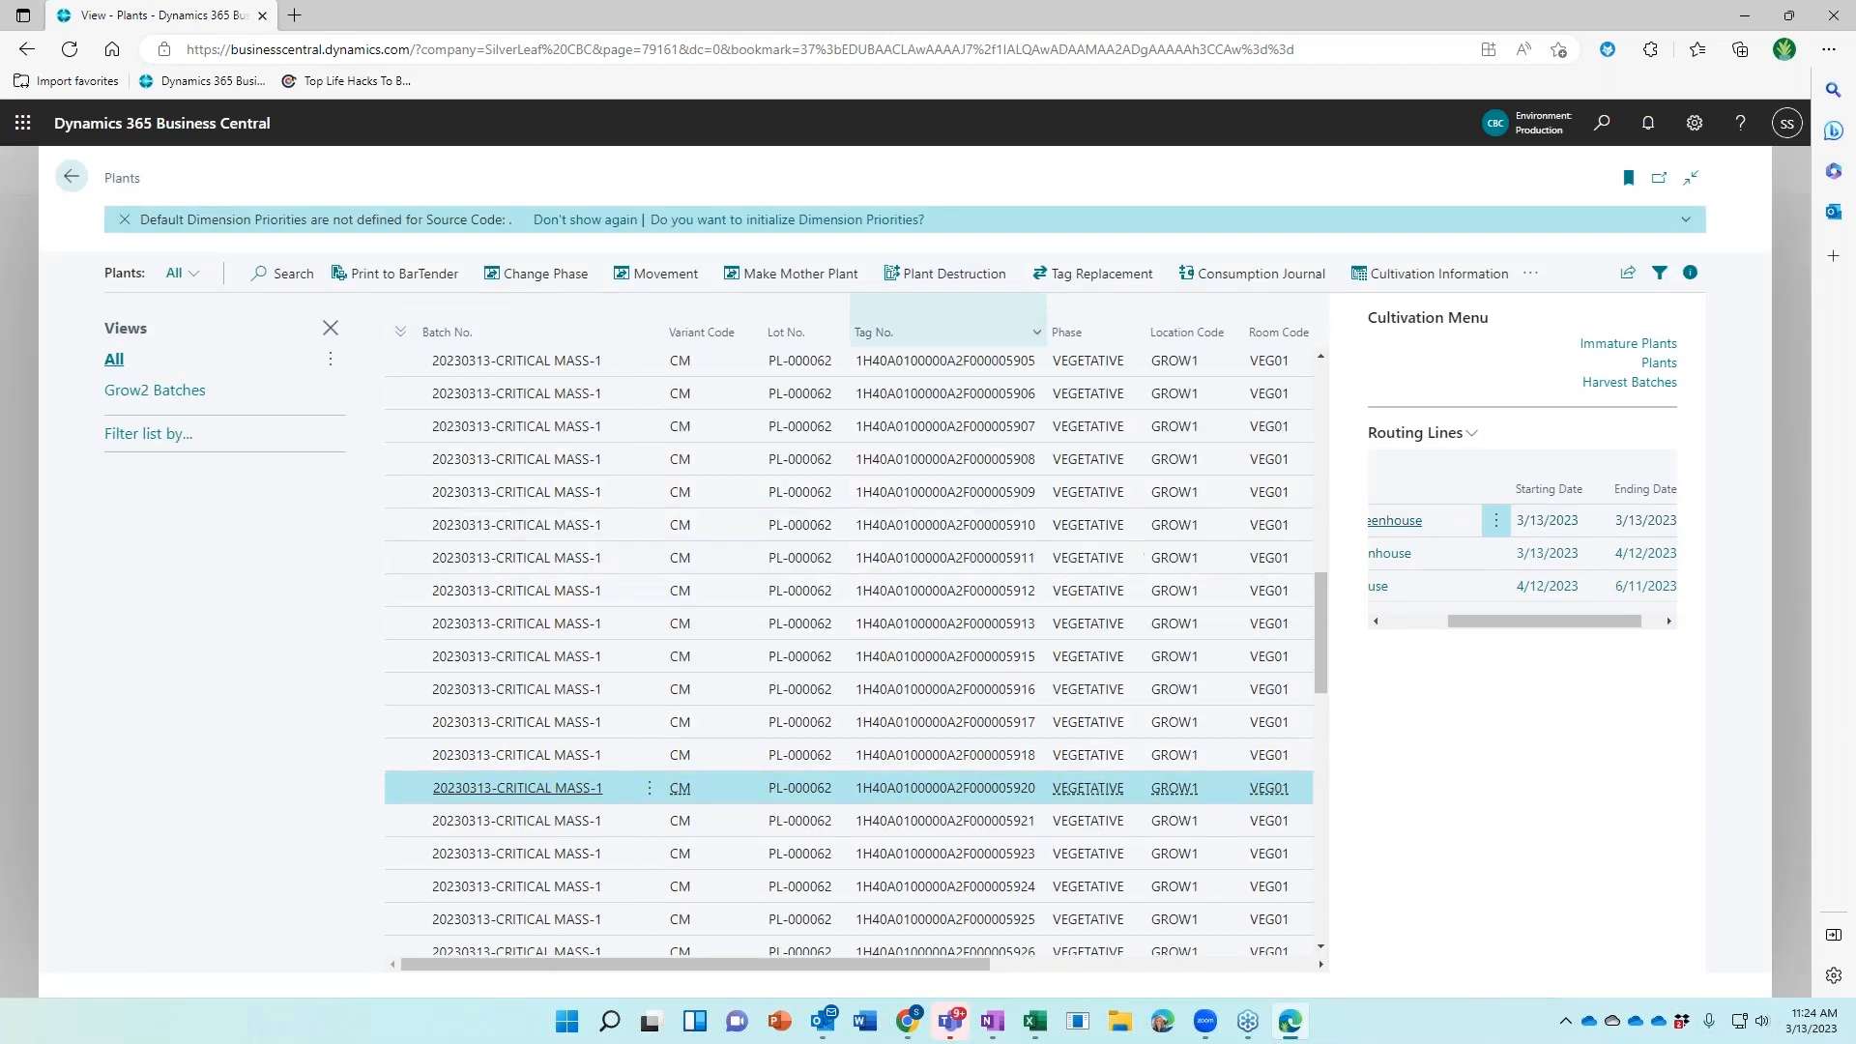
Select the plants tagged ...5909, ...5917, ...5924 and ...5913
click(537, 493)
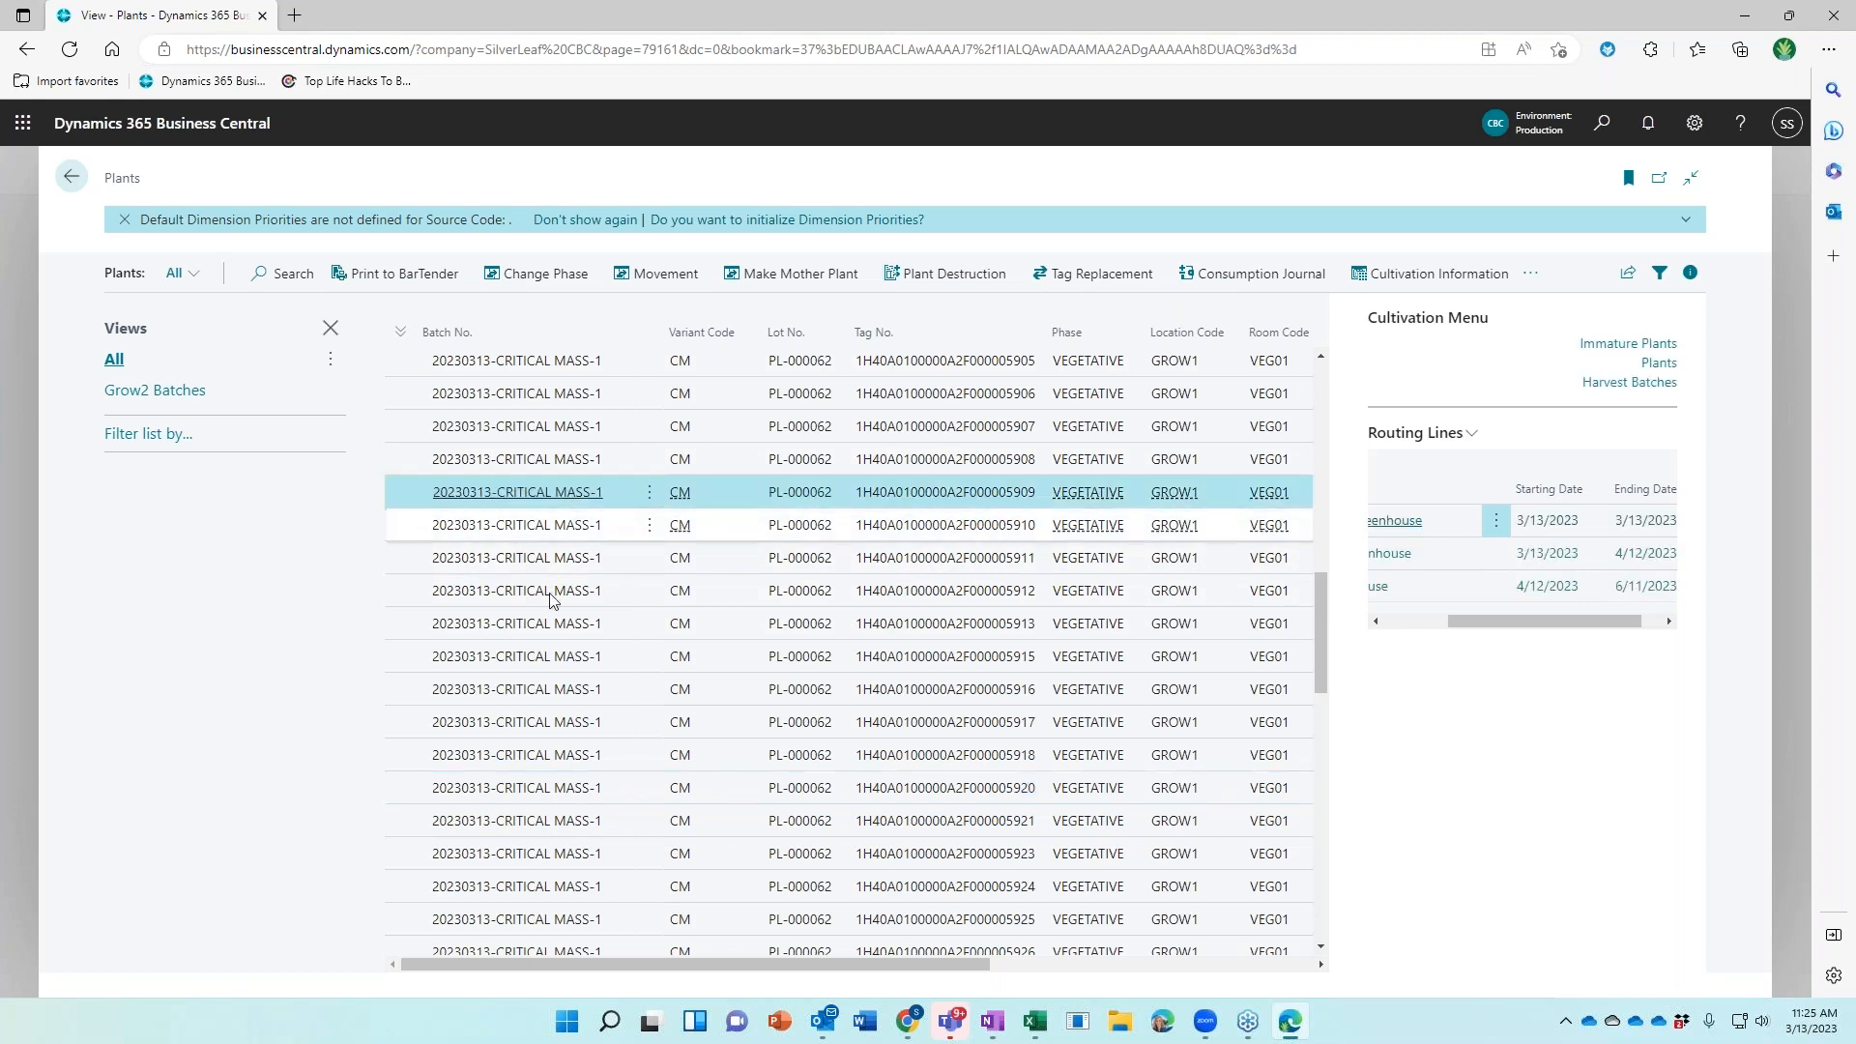
ctrl+click(544, 723)
ctrl+click(488, 887)
ctrl+click(544, 624)
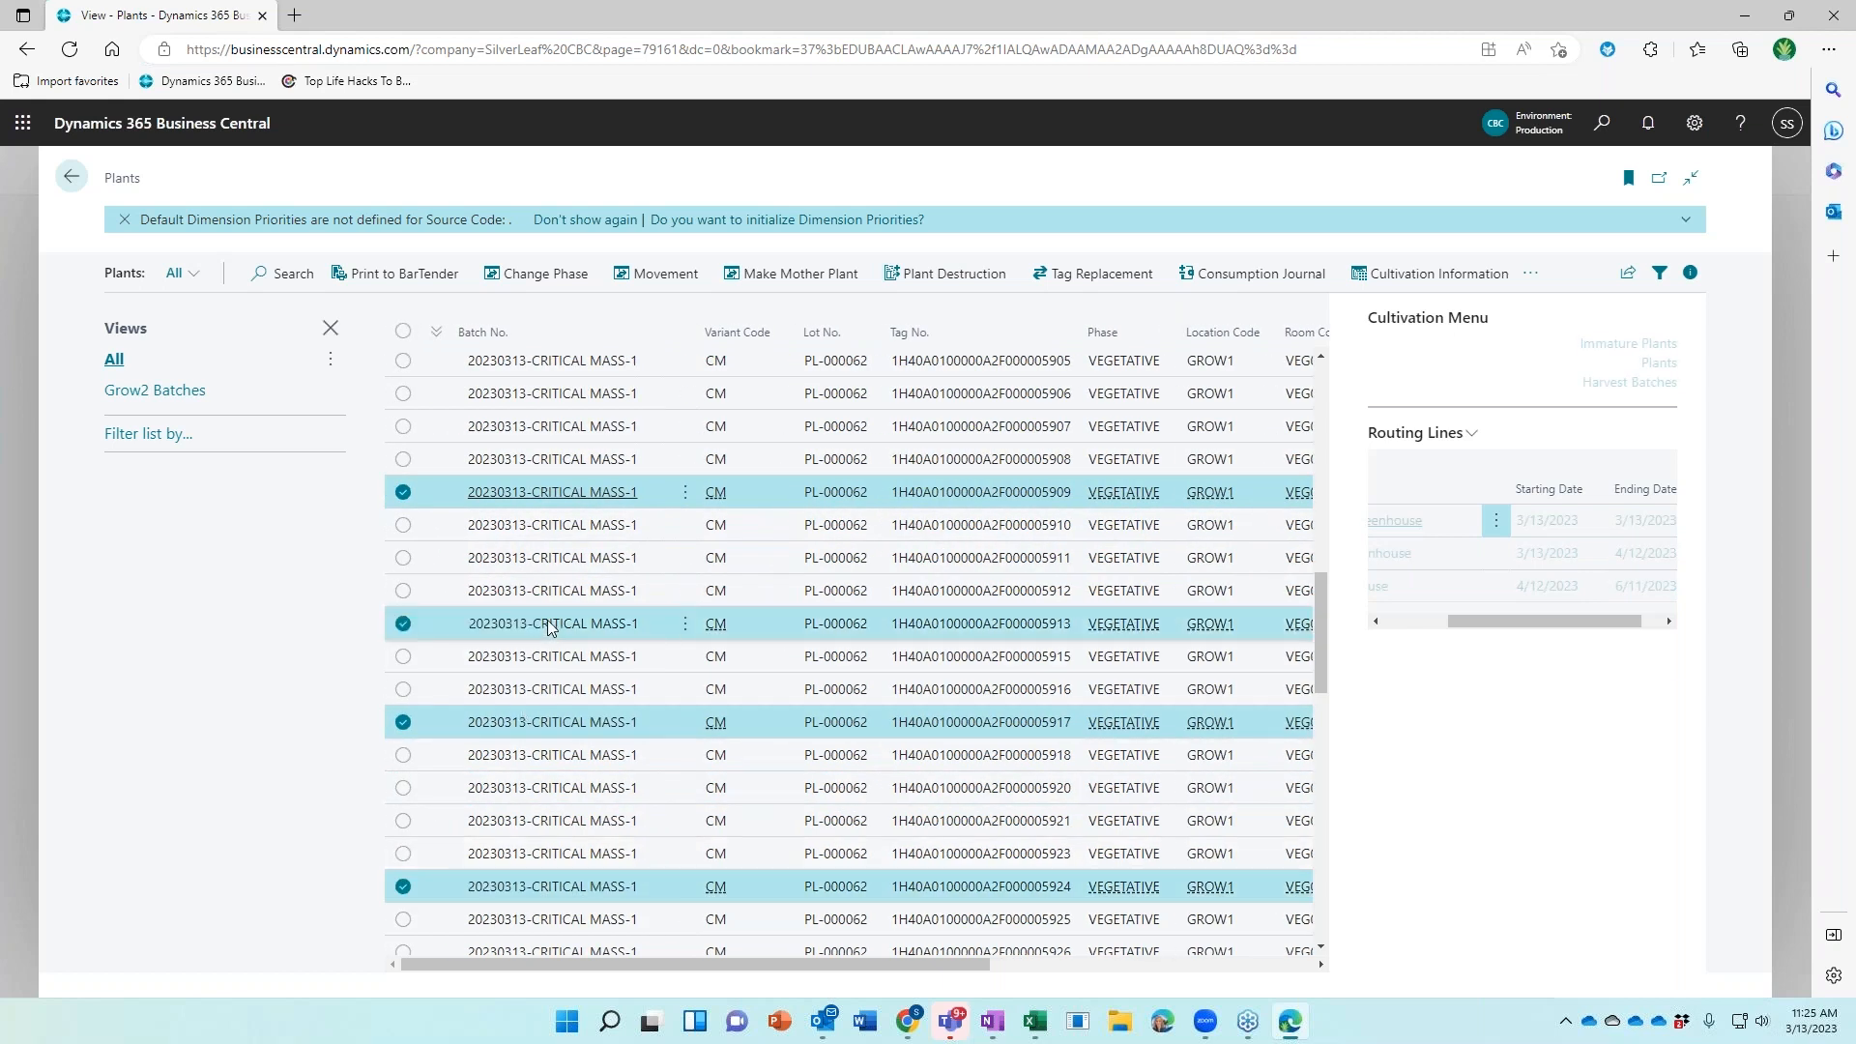
Create a new destruction document for the four plants and open it
click(935, 278)
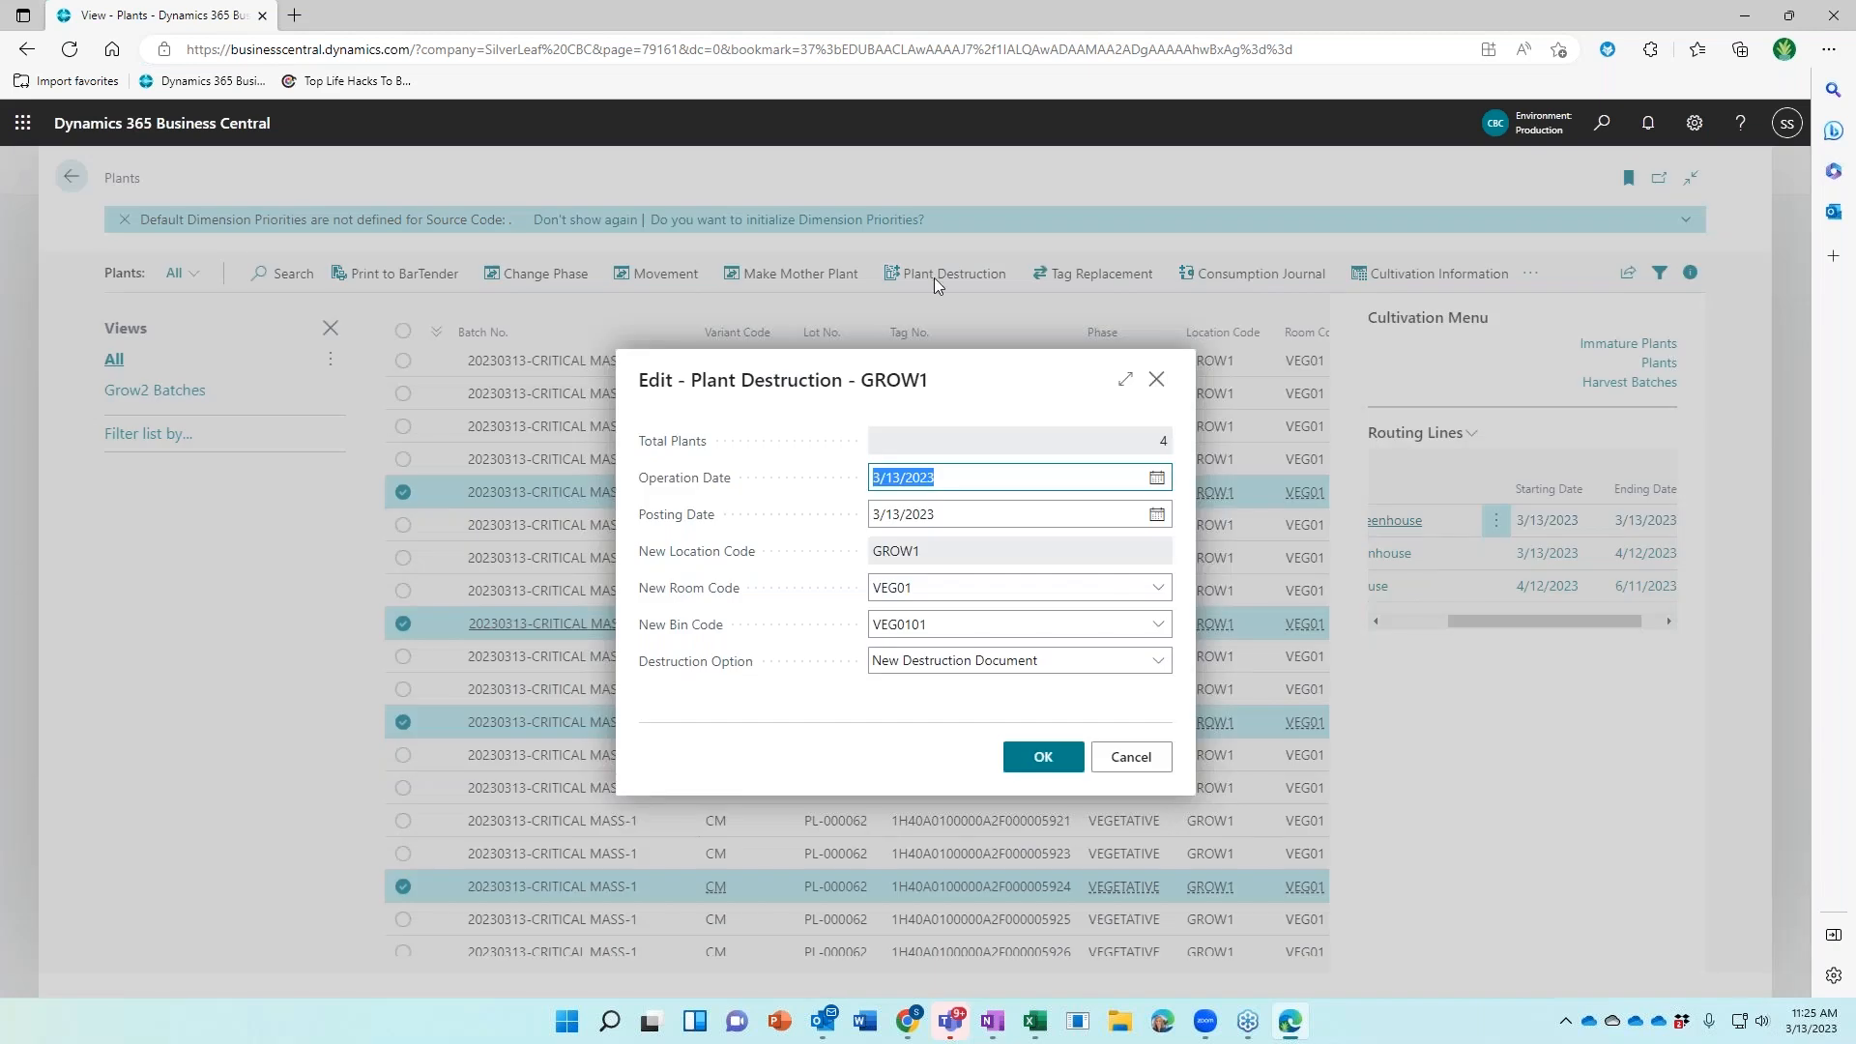
click(1042, 762)
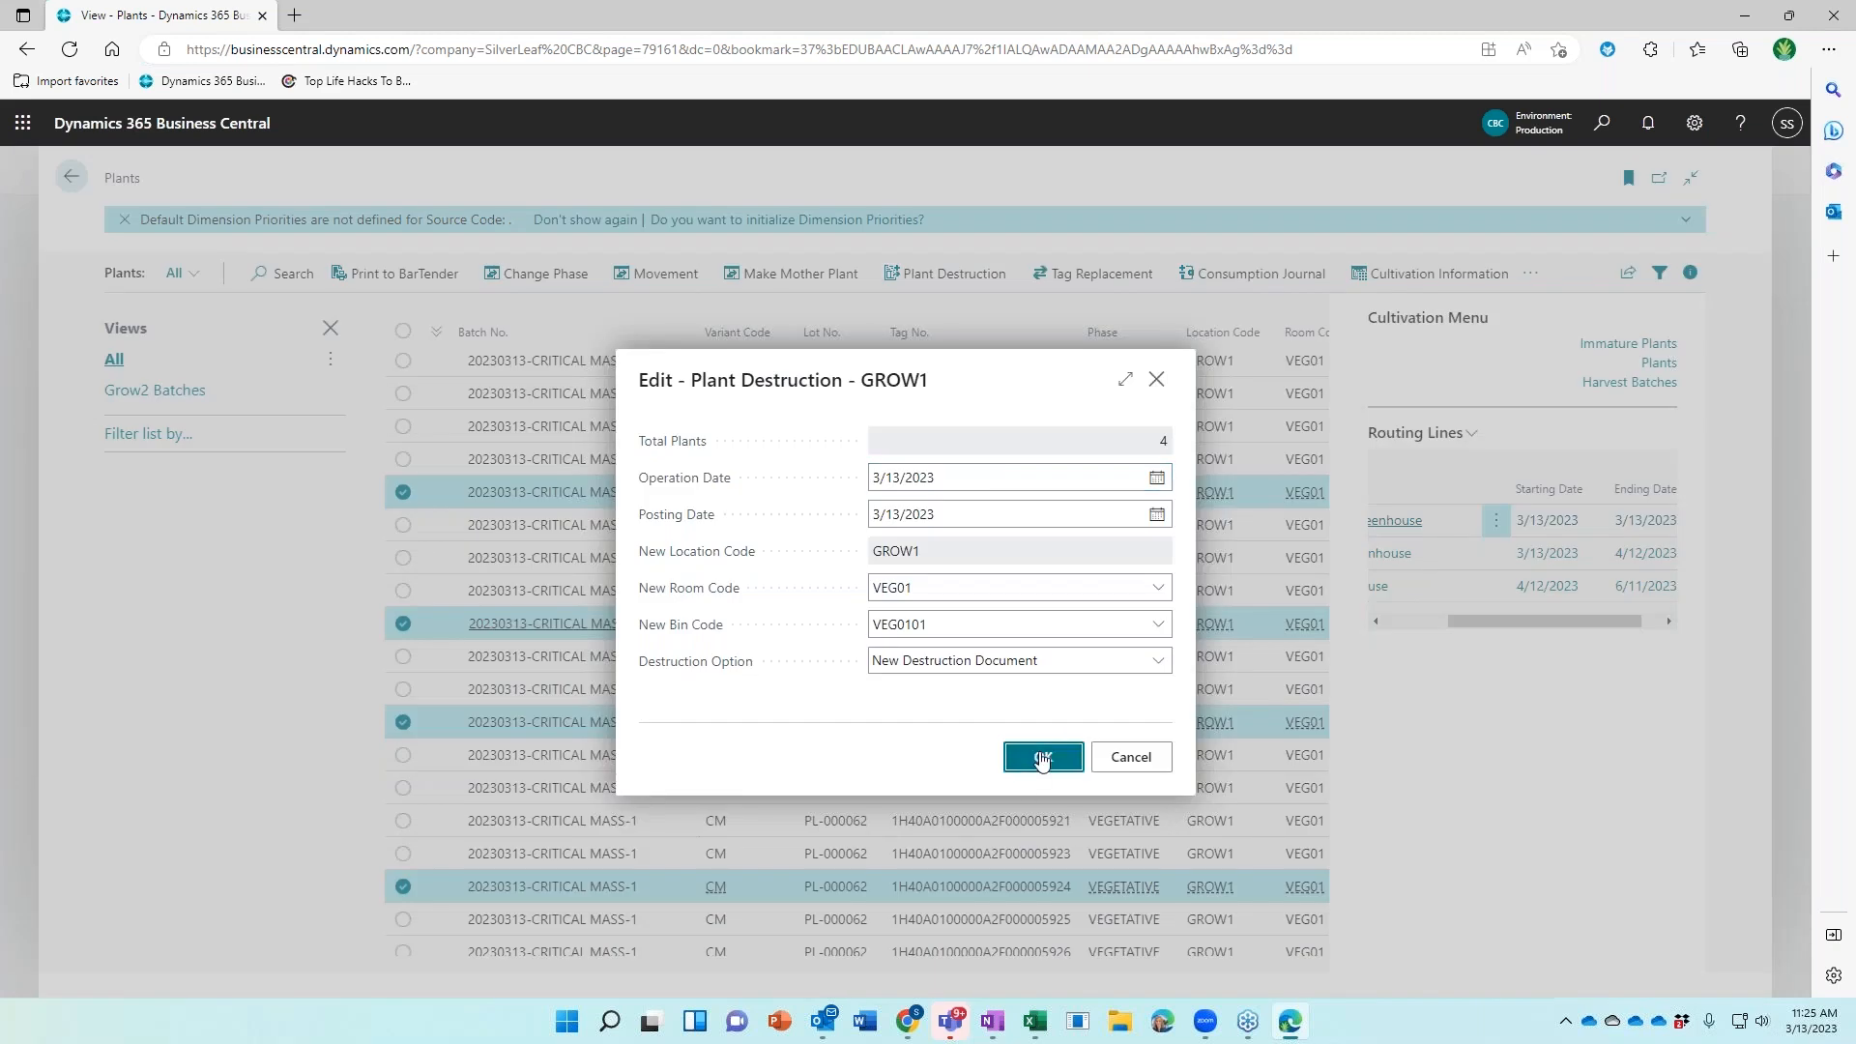
click(1042, 759)
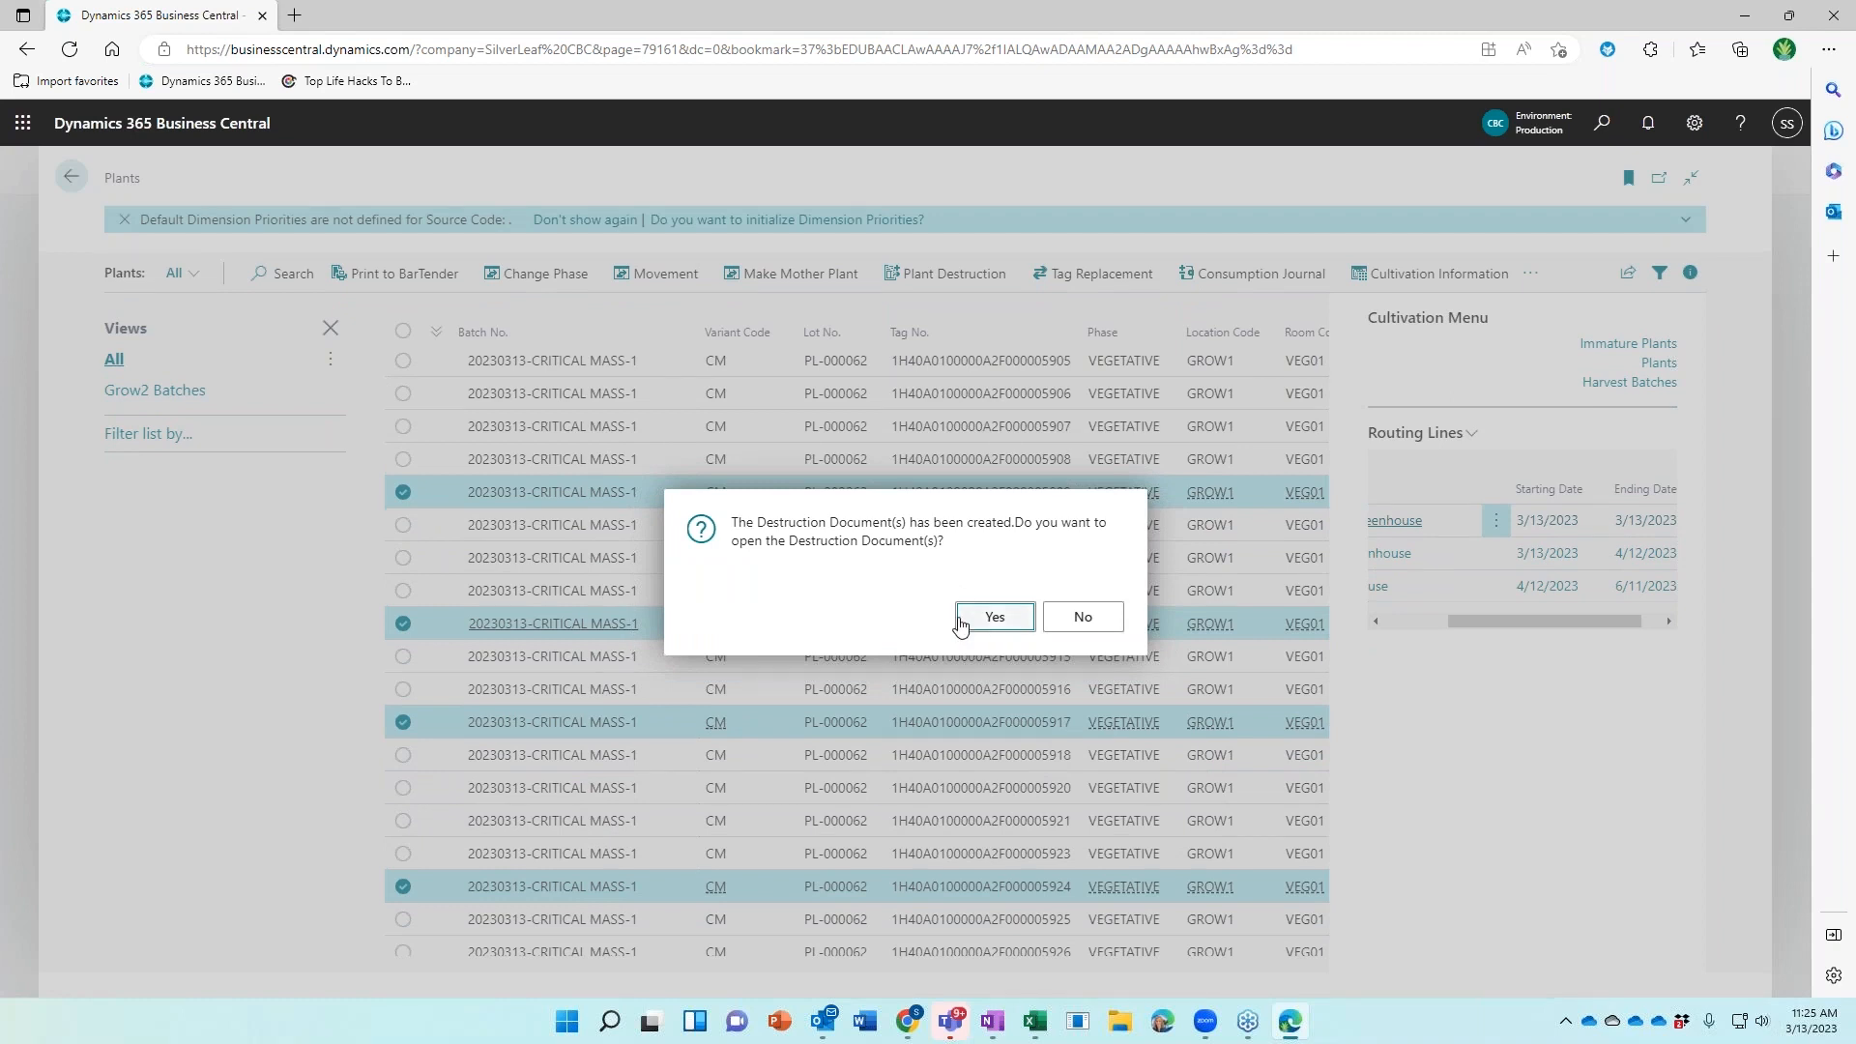
click(973, 622)
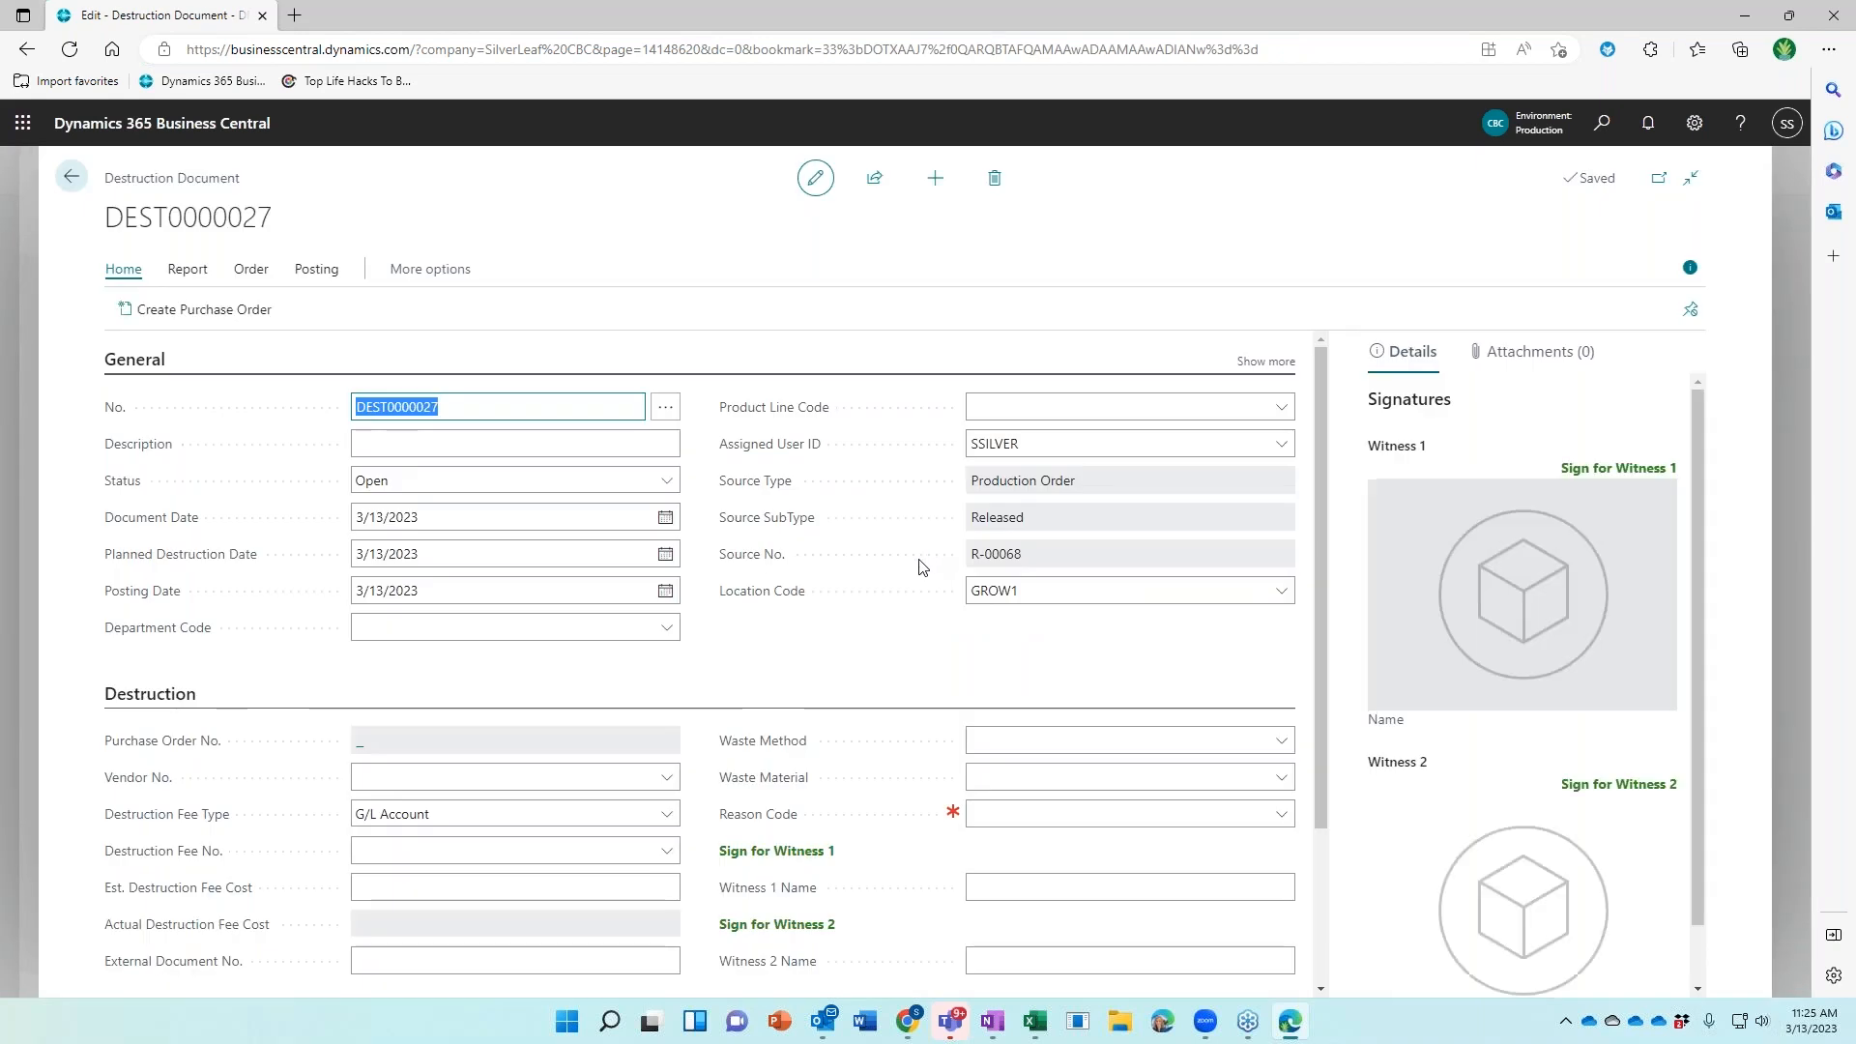
scroll(917, 570, down, 3)
Set DEST0000027's waste method to INCINERATE and its reason code to slow growth
click(135, 981)
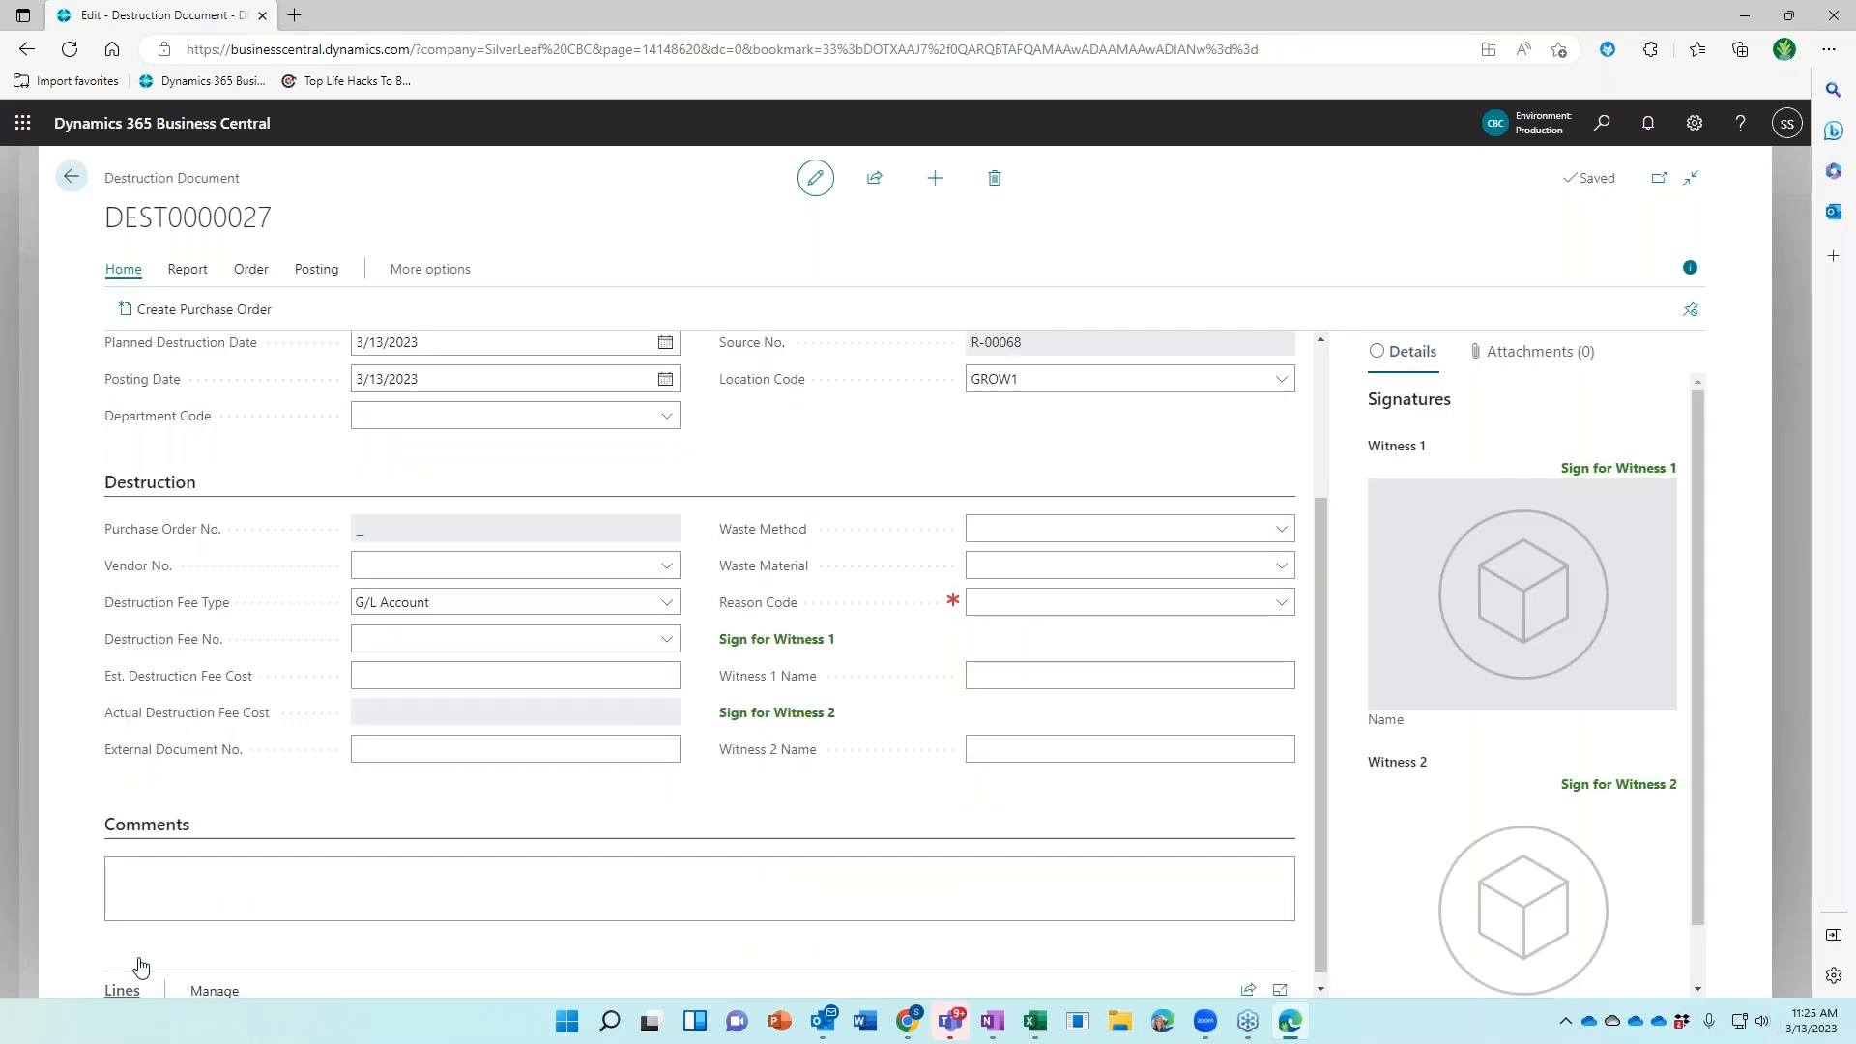
scroll(228, 754, down, 2)
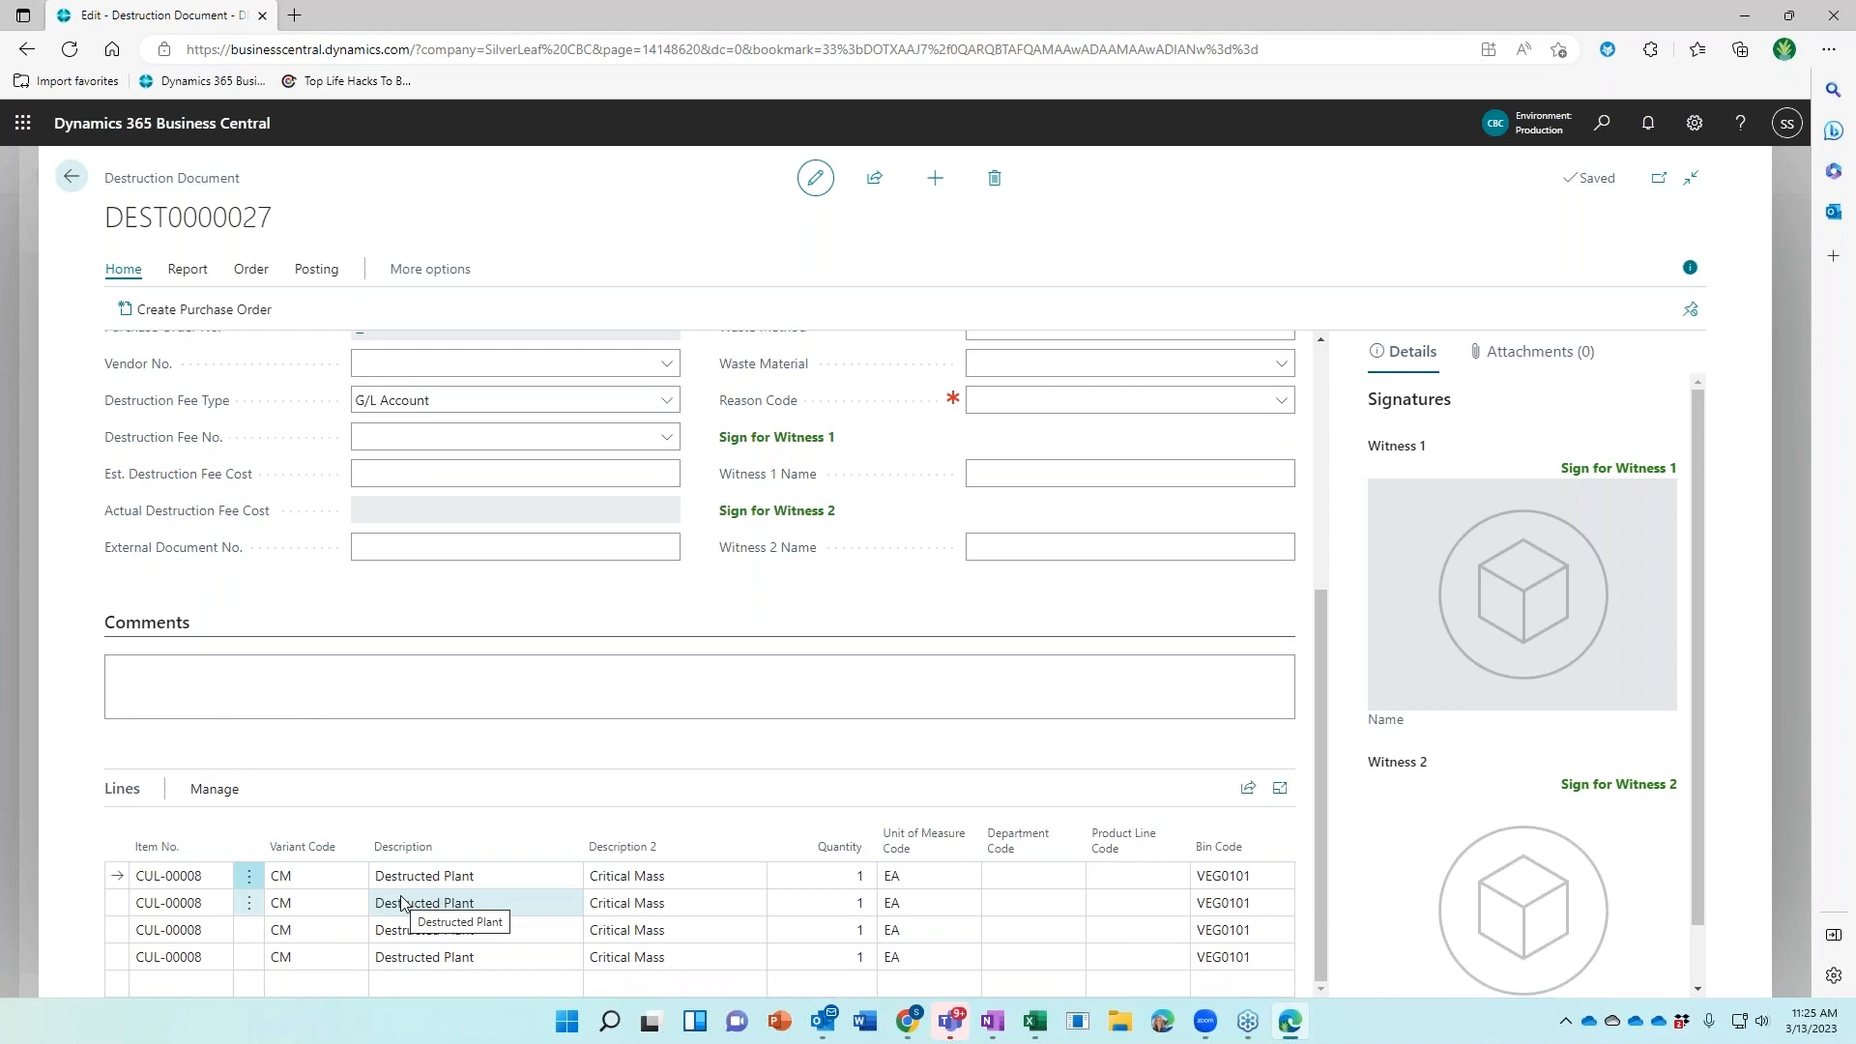
scroll(403, 904, up, 1)
scroll(416, 841, down, 1)
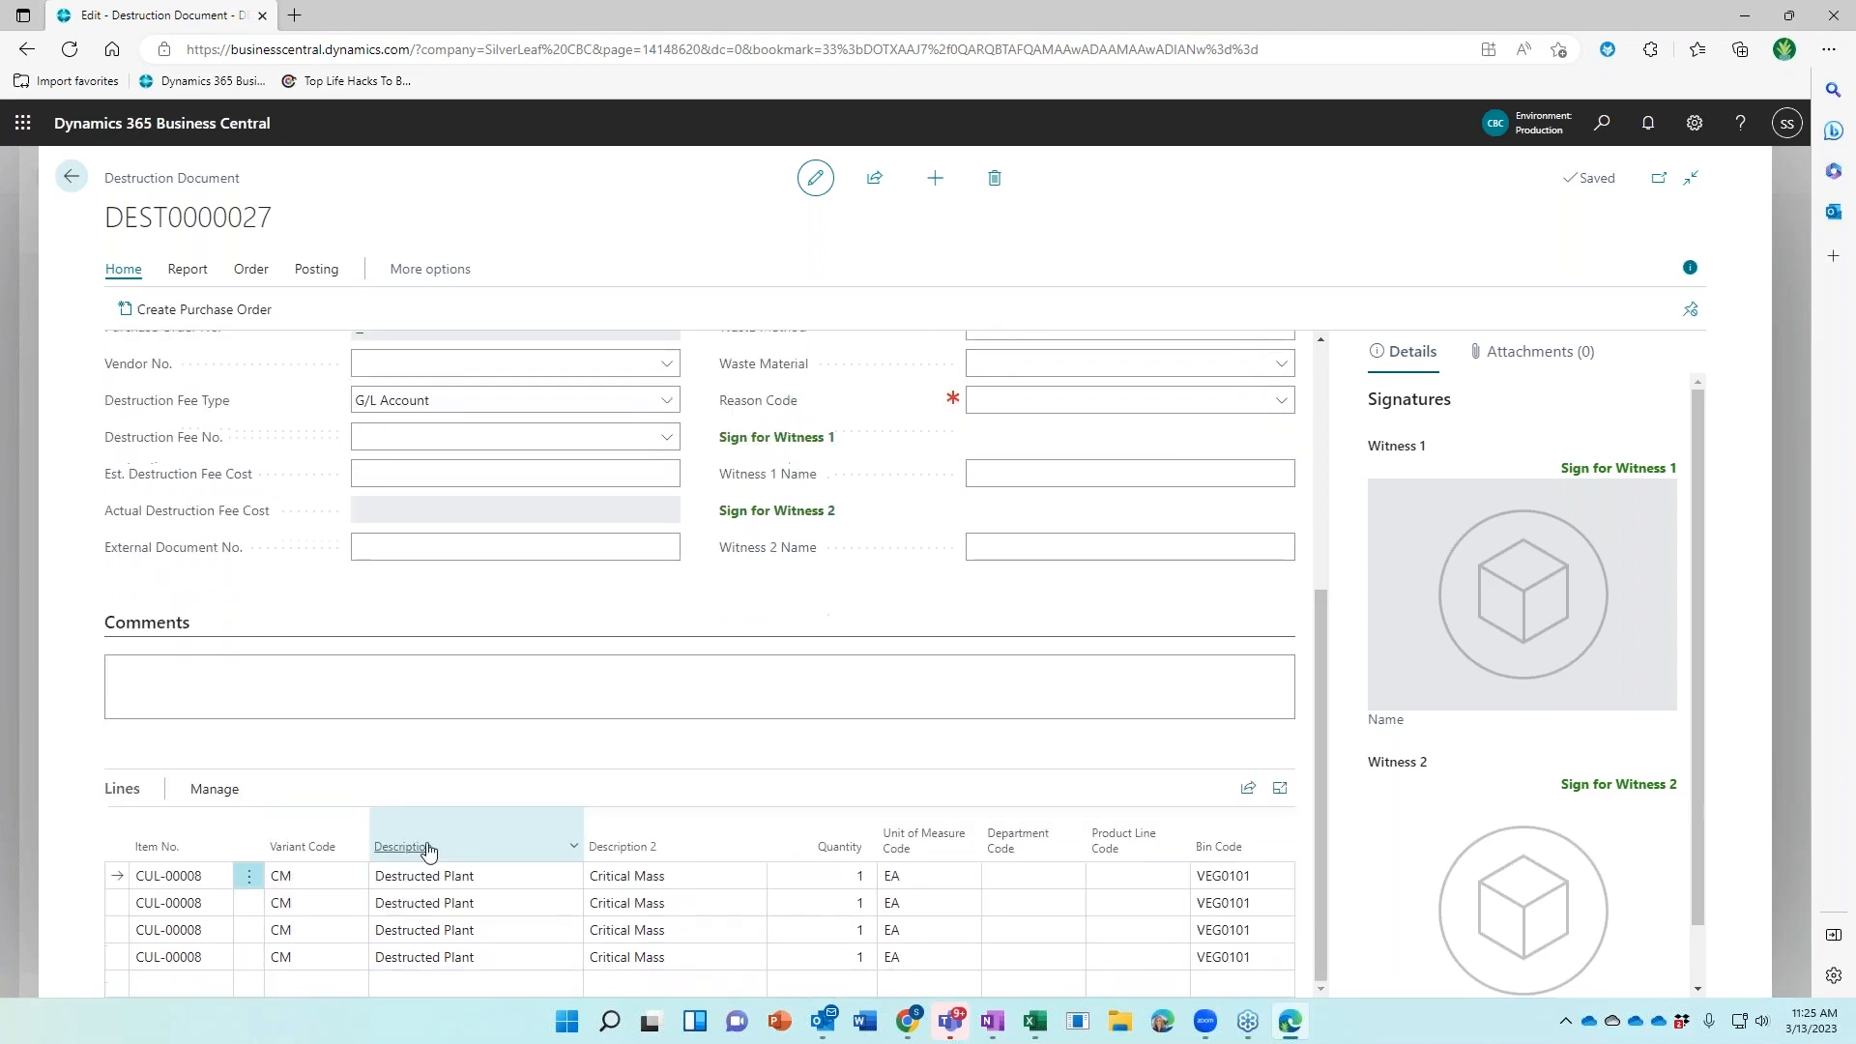
scroll(416, 841, up, 2)
scroll(995, 655, up, 1)
click(1044, 624)
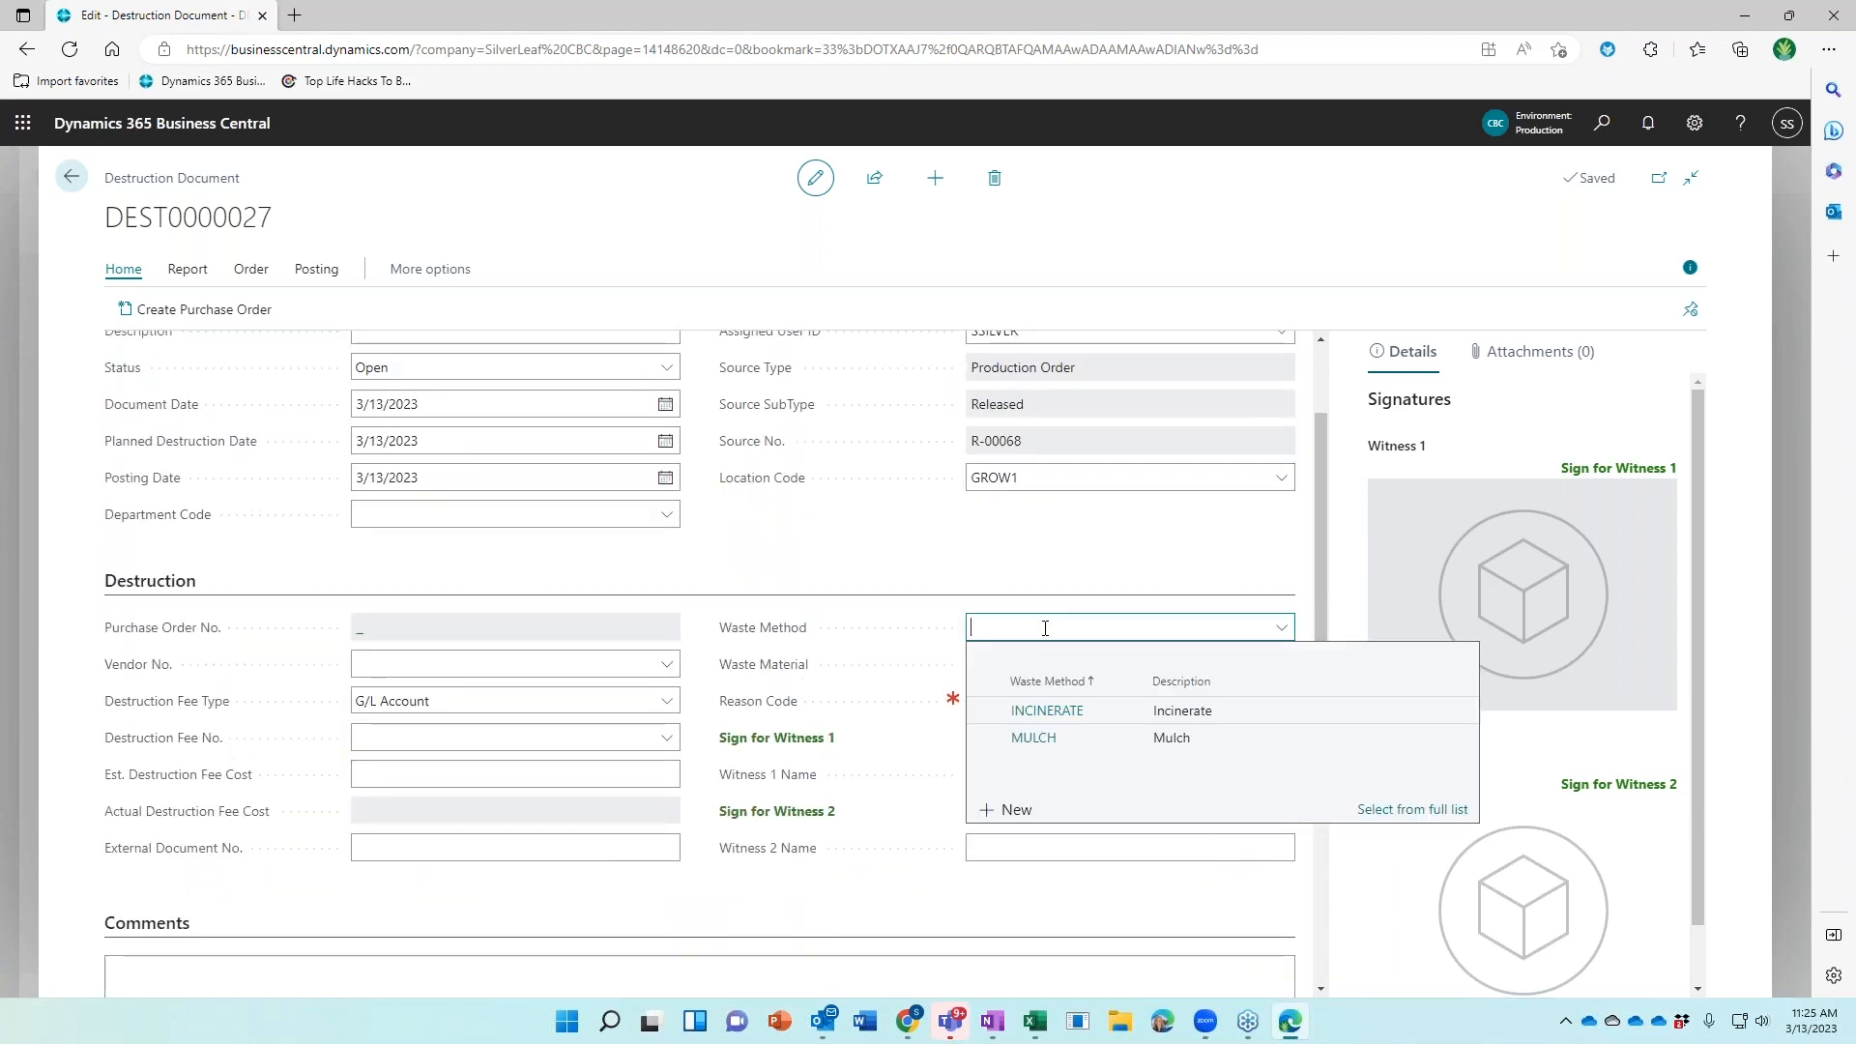
click(1062, 709)
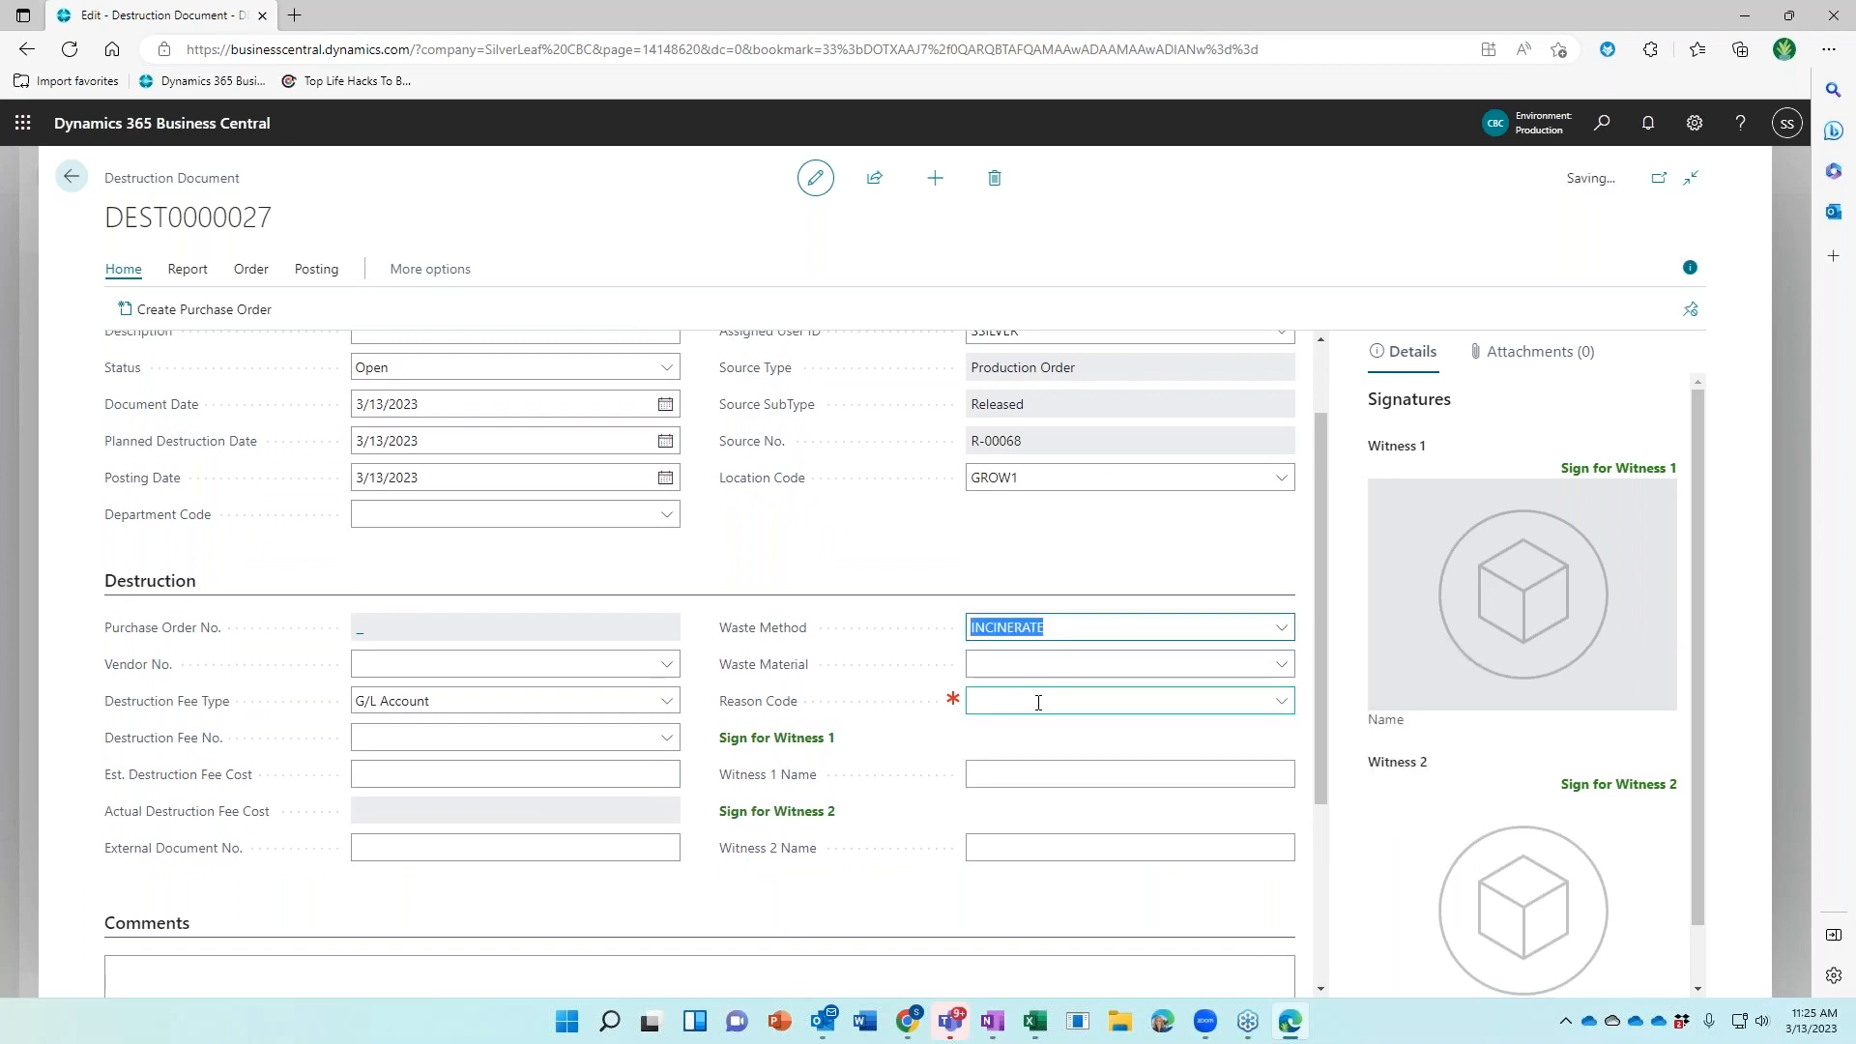
click(1038, 698)
click(1028, 843)
click(990, 779)
Collect both witness signatures and enter each witness's name
click(810, 739)
mouse_move(773, 423)
mouse_down()
mouse_move(770, 507)
mouse_move(828, 433)
mouse_move(827, 483)
mouse_up()
click(785, 541)
click(1005, 773)
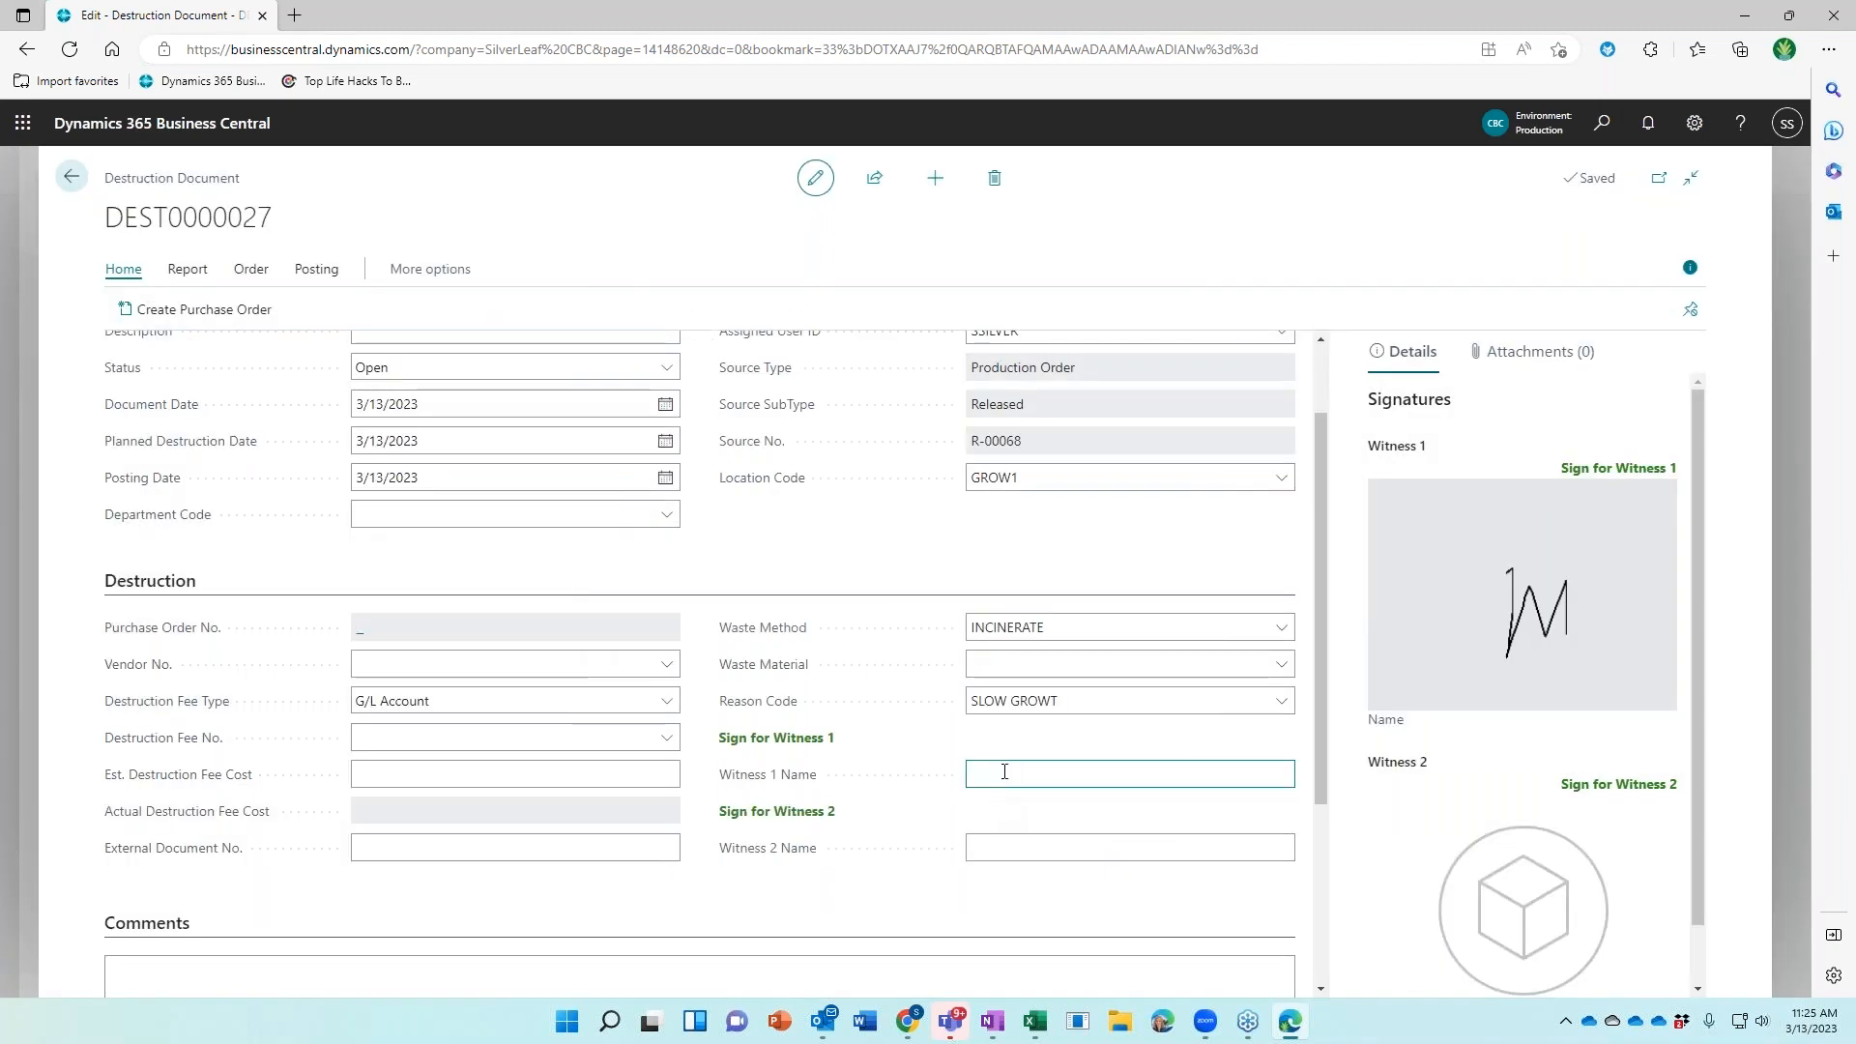
text(M)
click(793, 814)
mouse_move(736, 416)
mouse_down()
mouse_move(762, 420)
mouse_move(755, 478)
mouse_up()
click(771, 543)
click(1038, 851)
text(T)
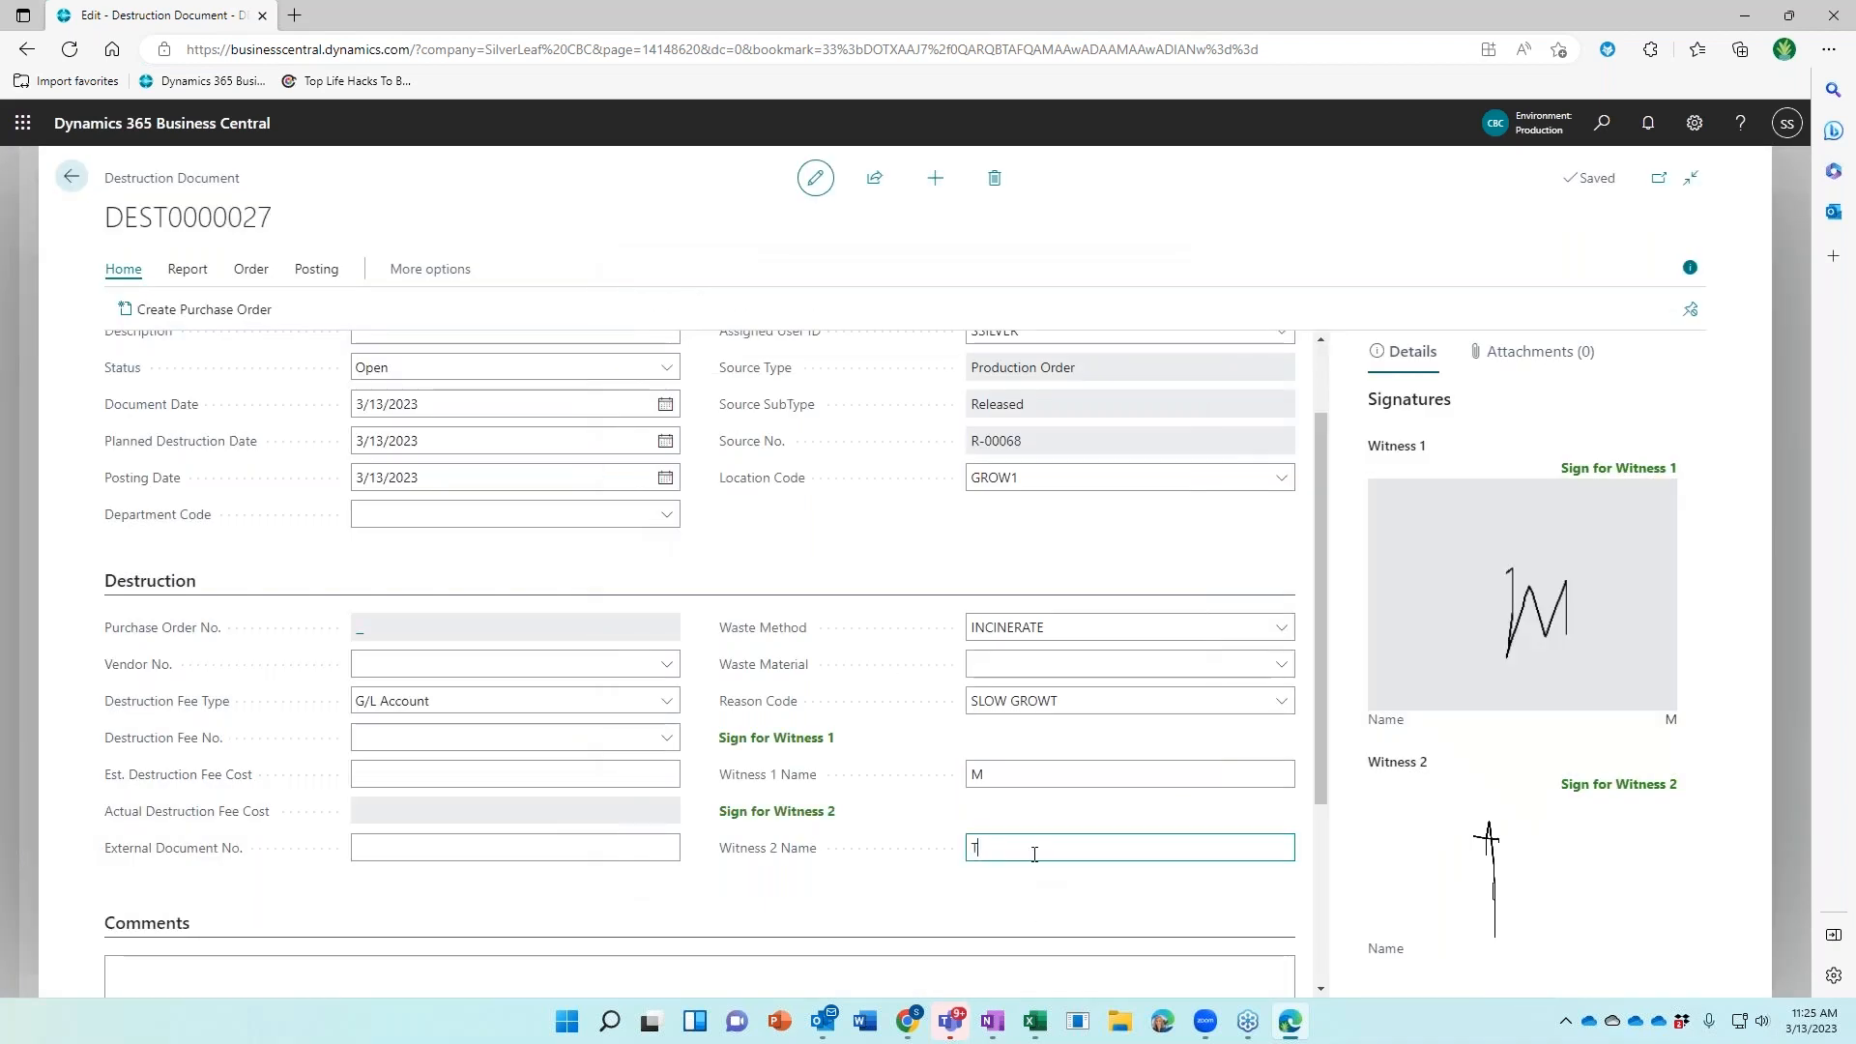
Post DEST0000027 and decline opening the posted destruction document
click(314, 274)
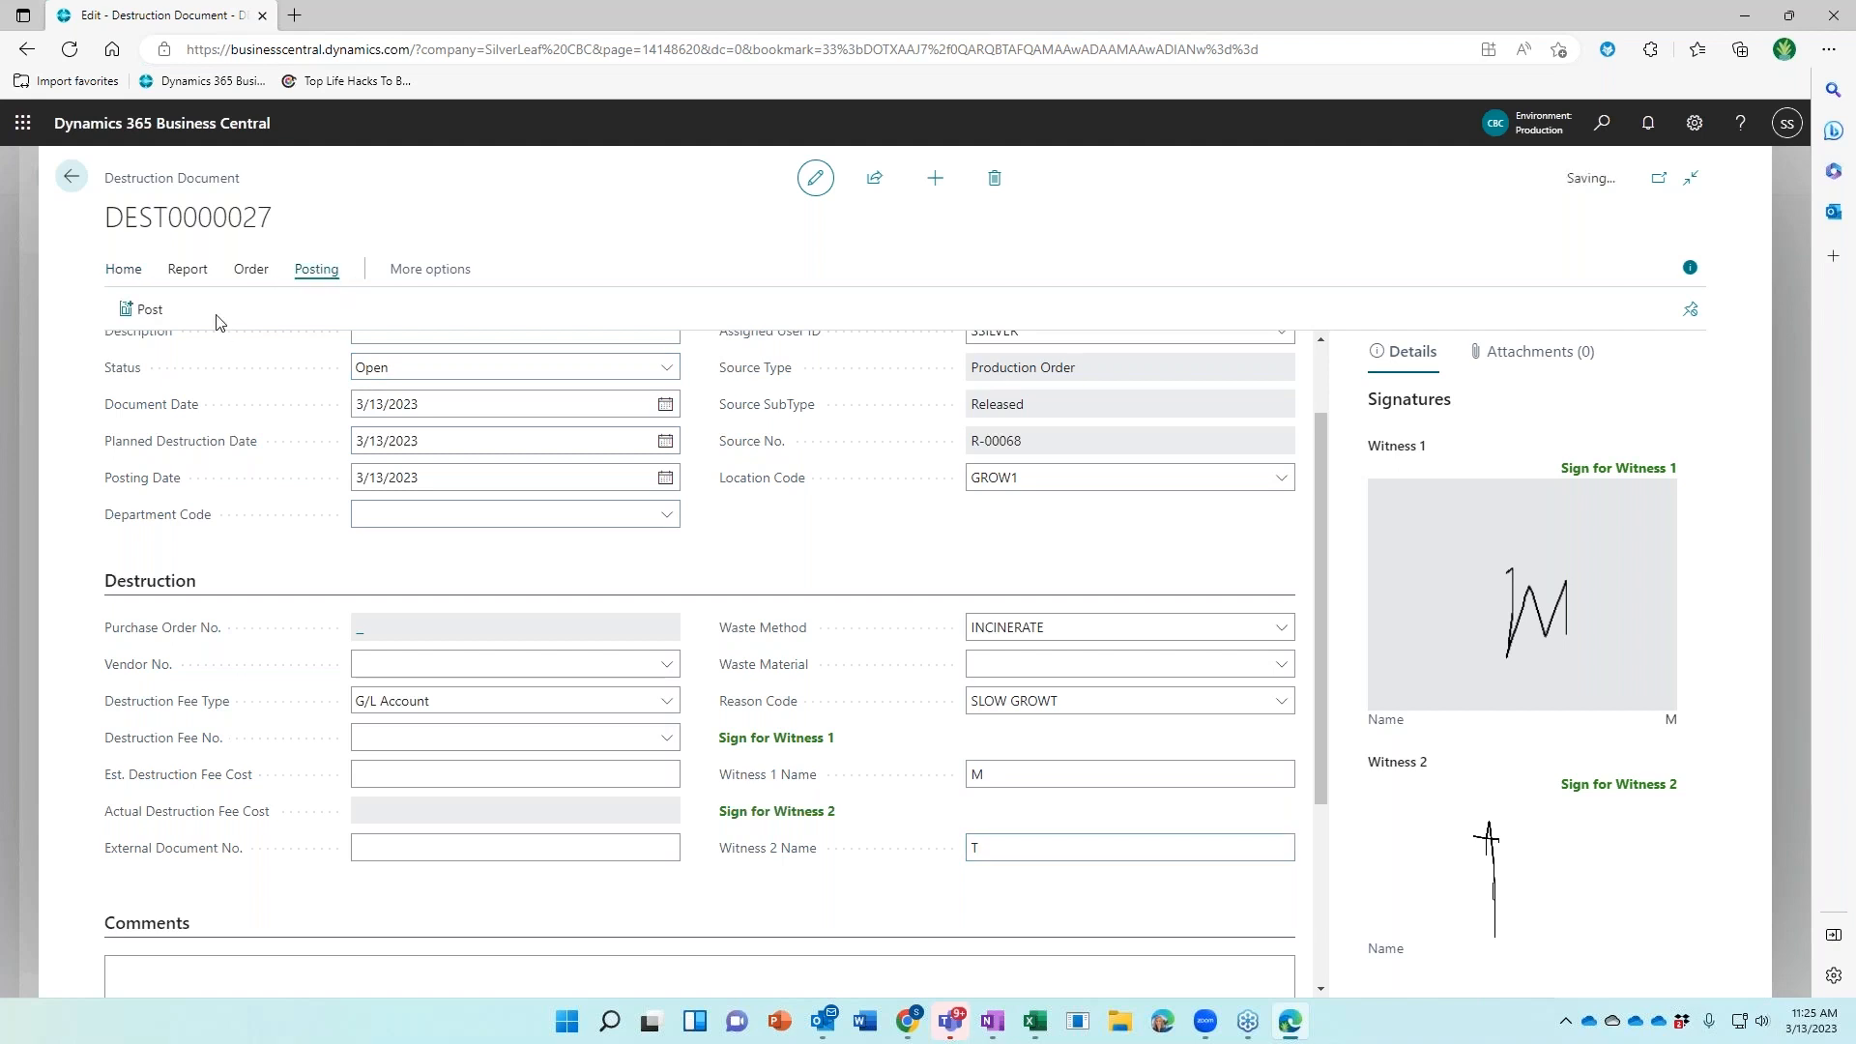
click(137, 311)
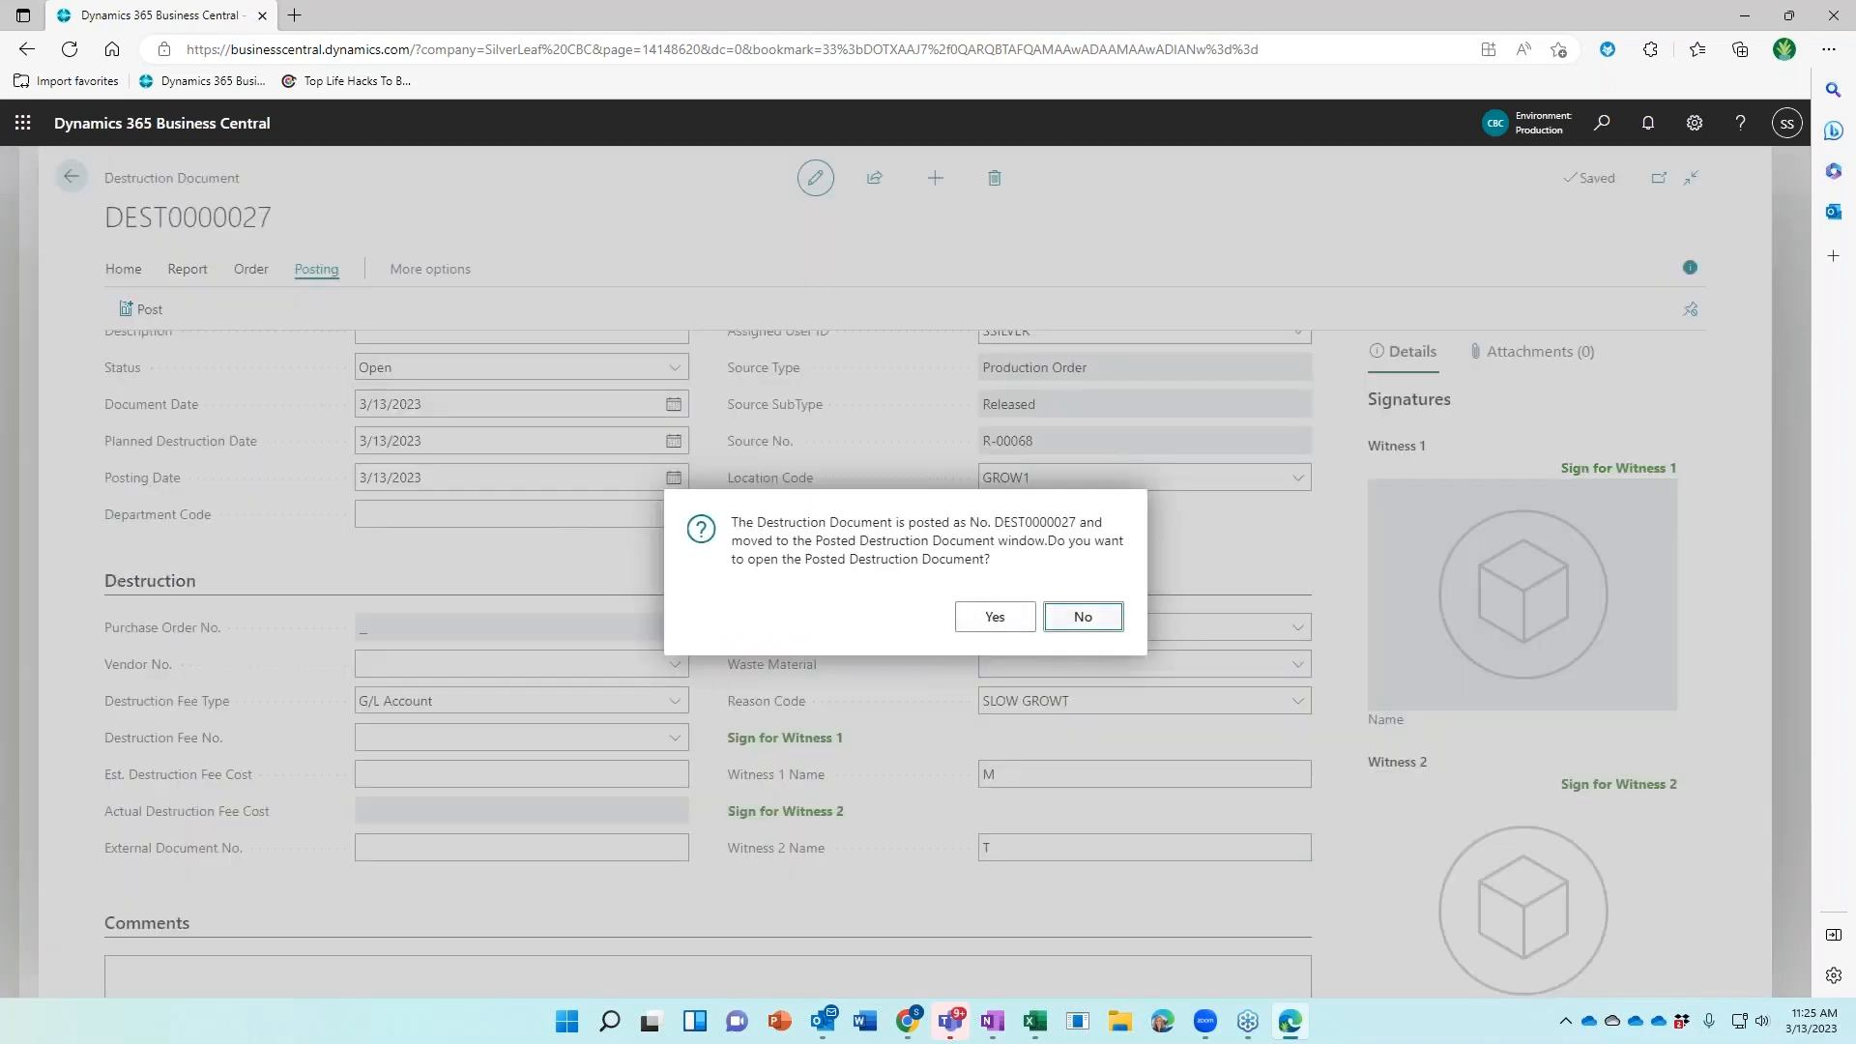
key(Return)
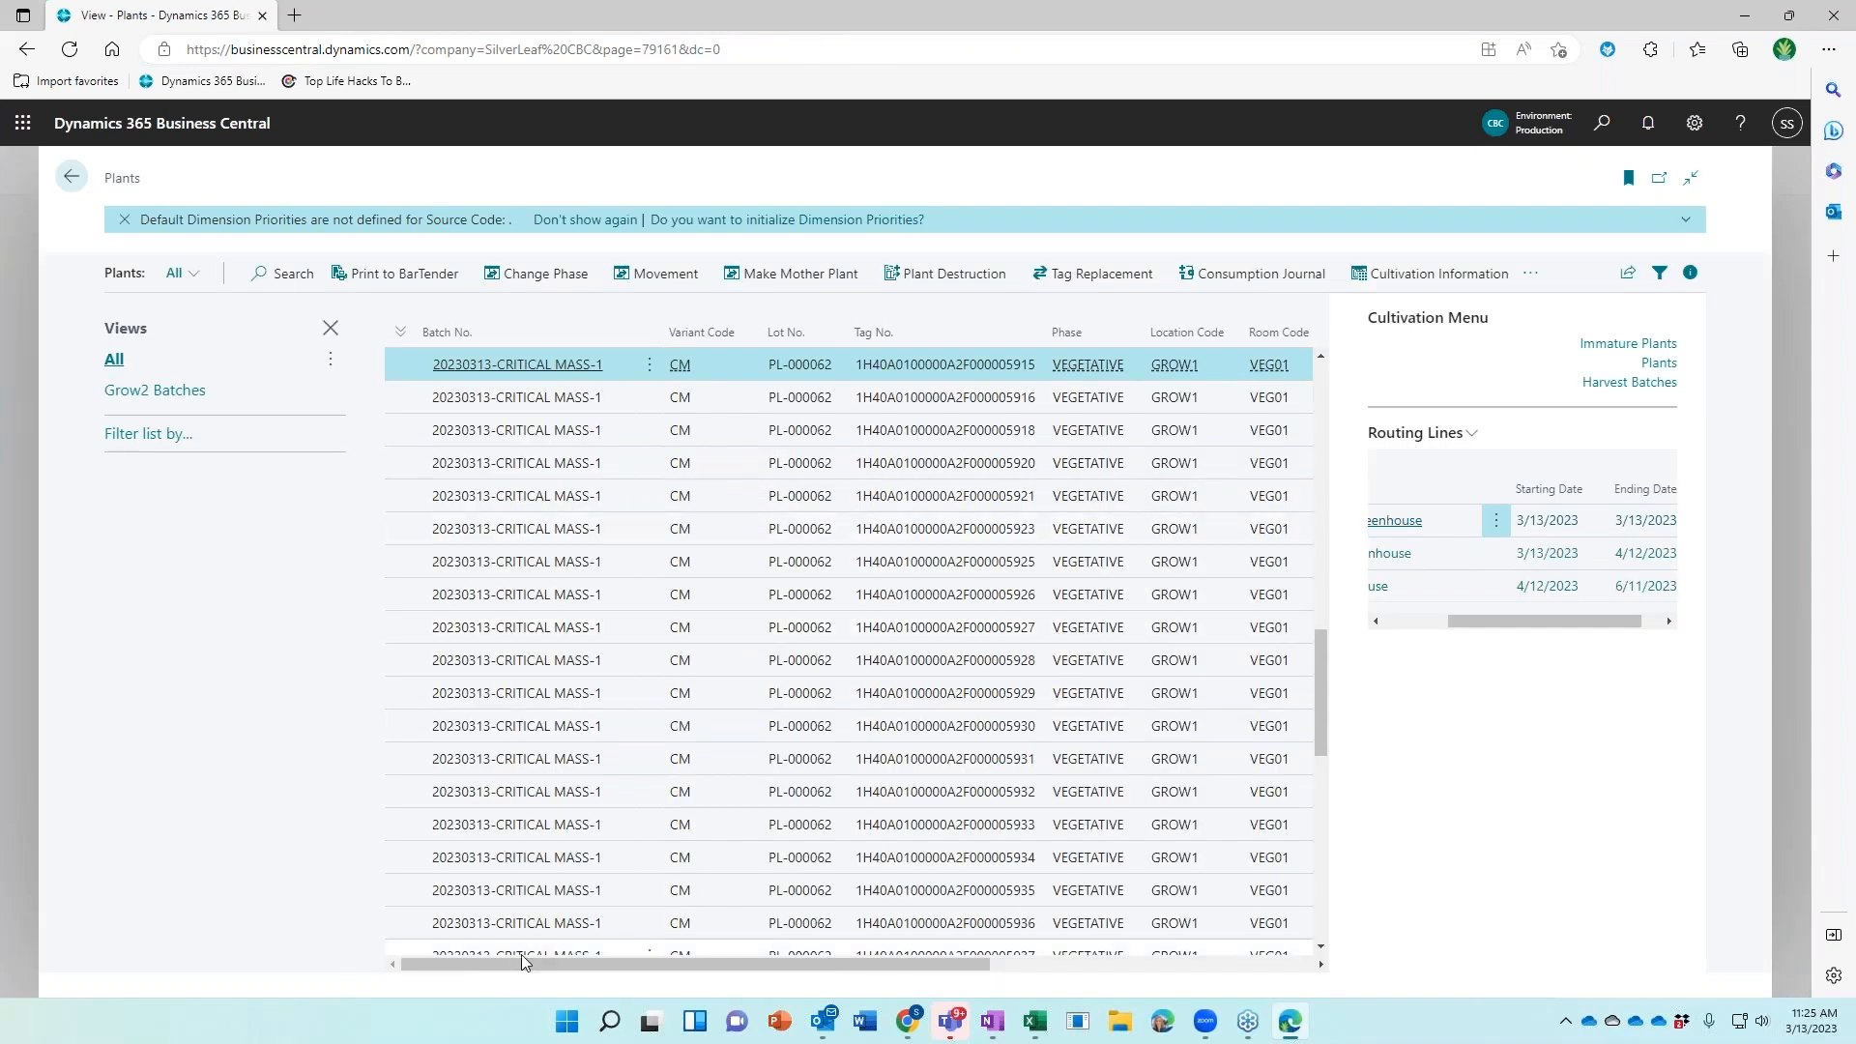
Select batch 20230313-CRITICAL MASS-1 to show its 58 plants in VEG01, bin VEG0103
drag(520, 959, 844, 960)
scroll(909, 696, up, 3)
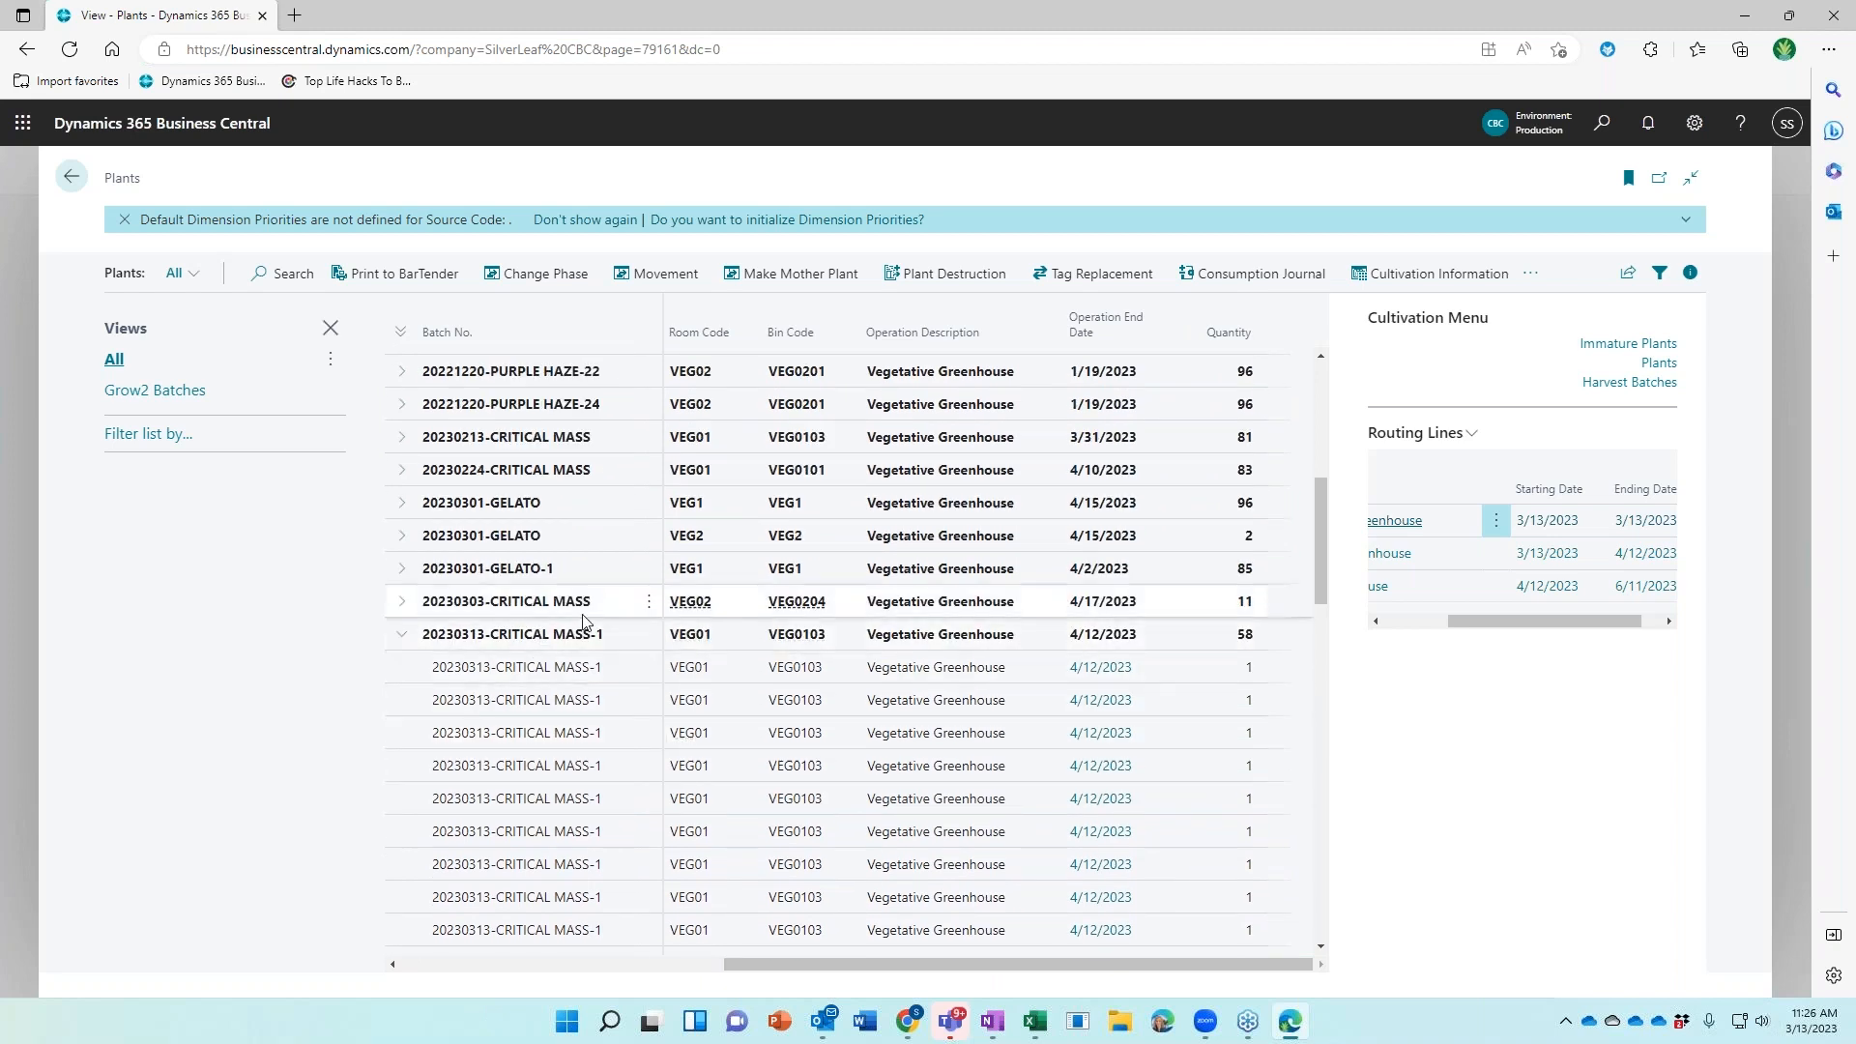
click(614, 638)
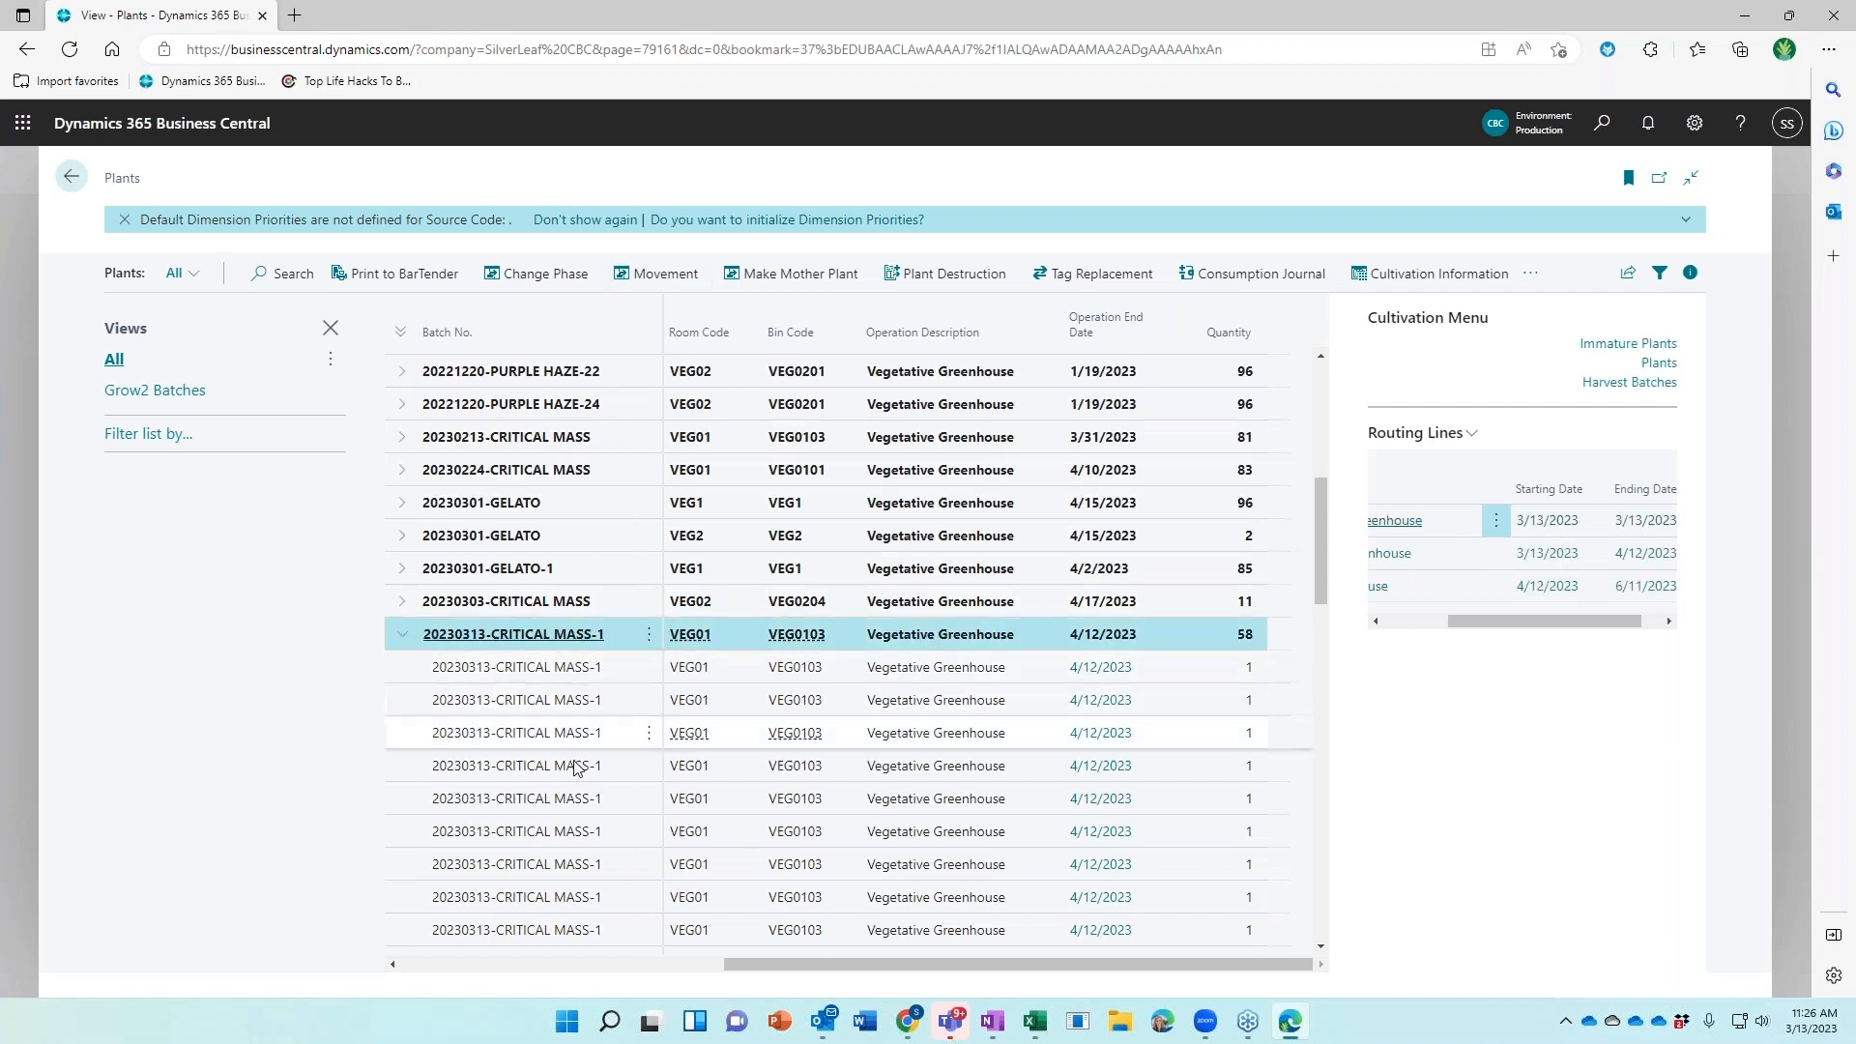
Move five CRITICAL MASS-1 plants to room VEG02, bin VEG0205, then collapse the batch rows
click(524, 805)
shift+click(522, 928)
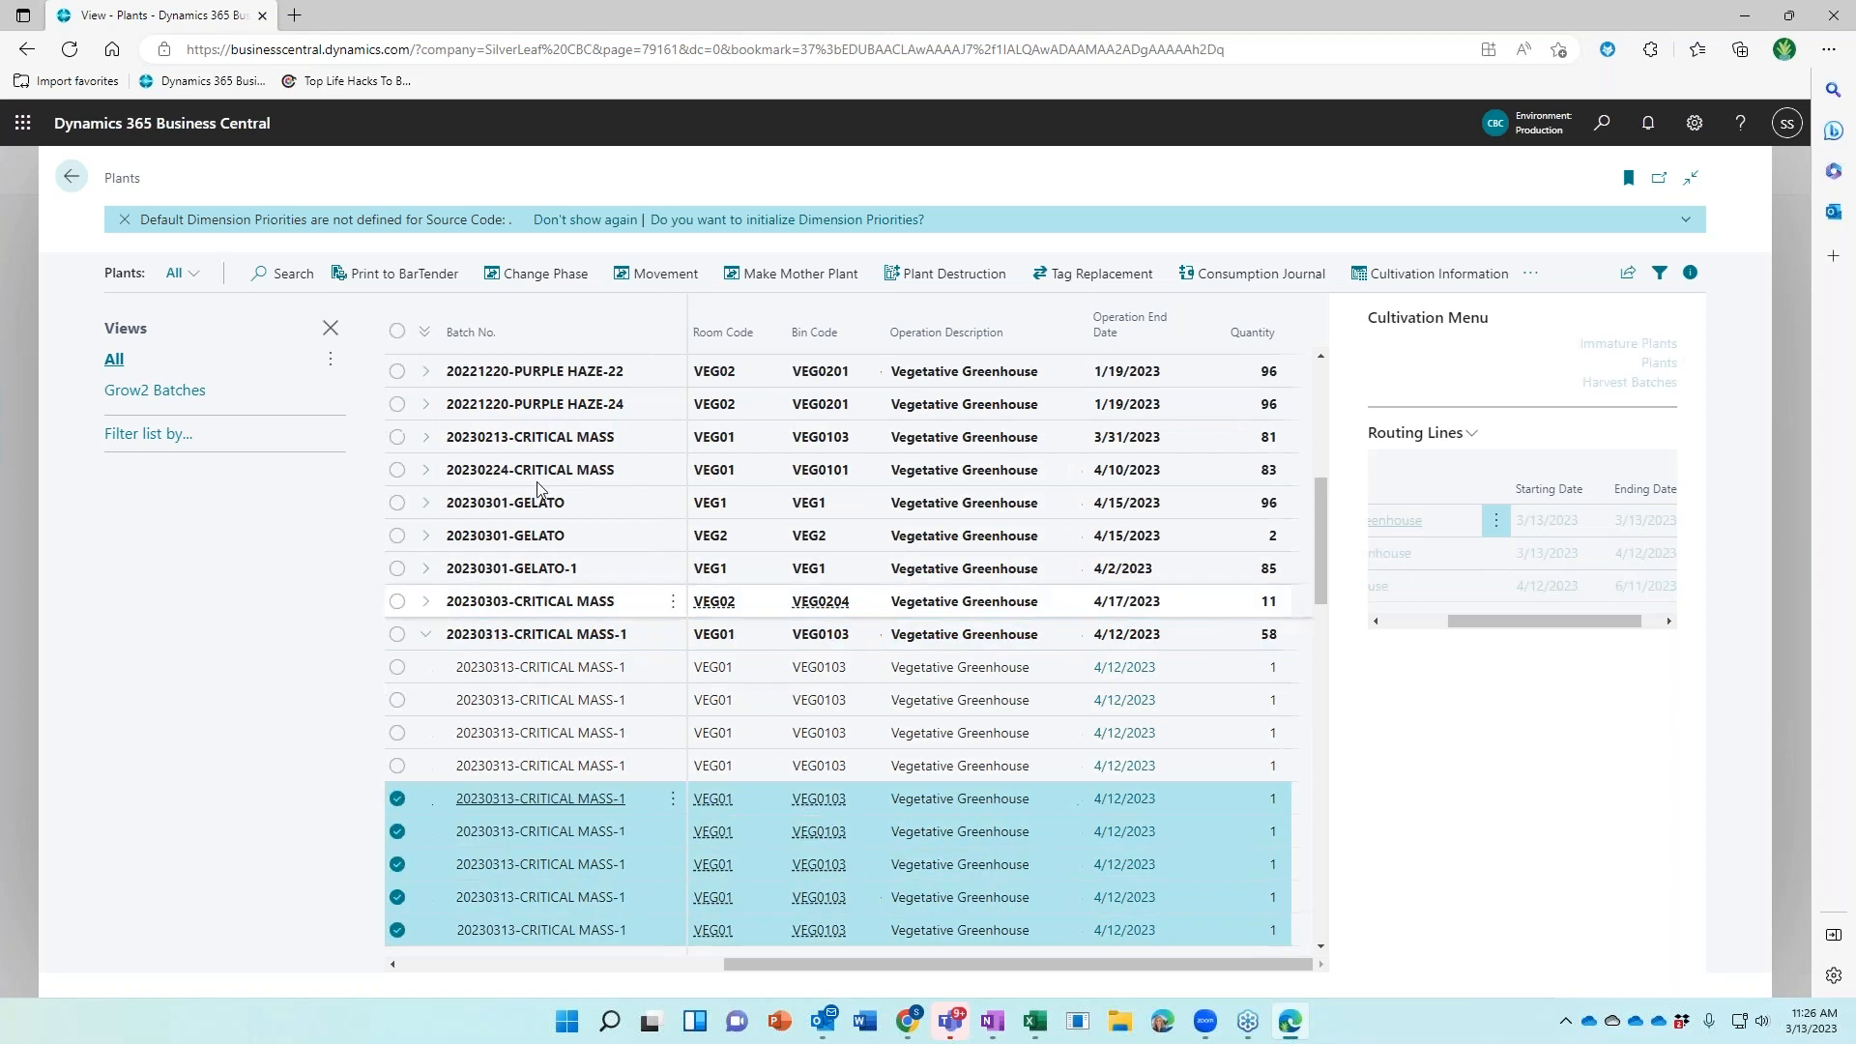
click(663, 289)
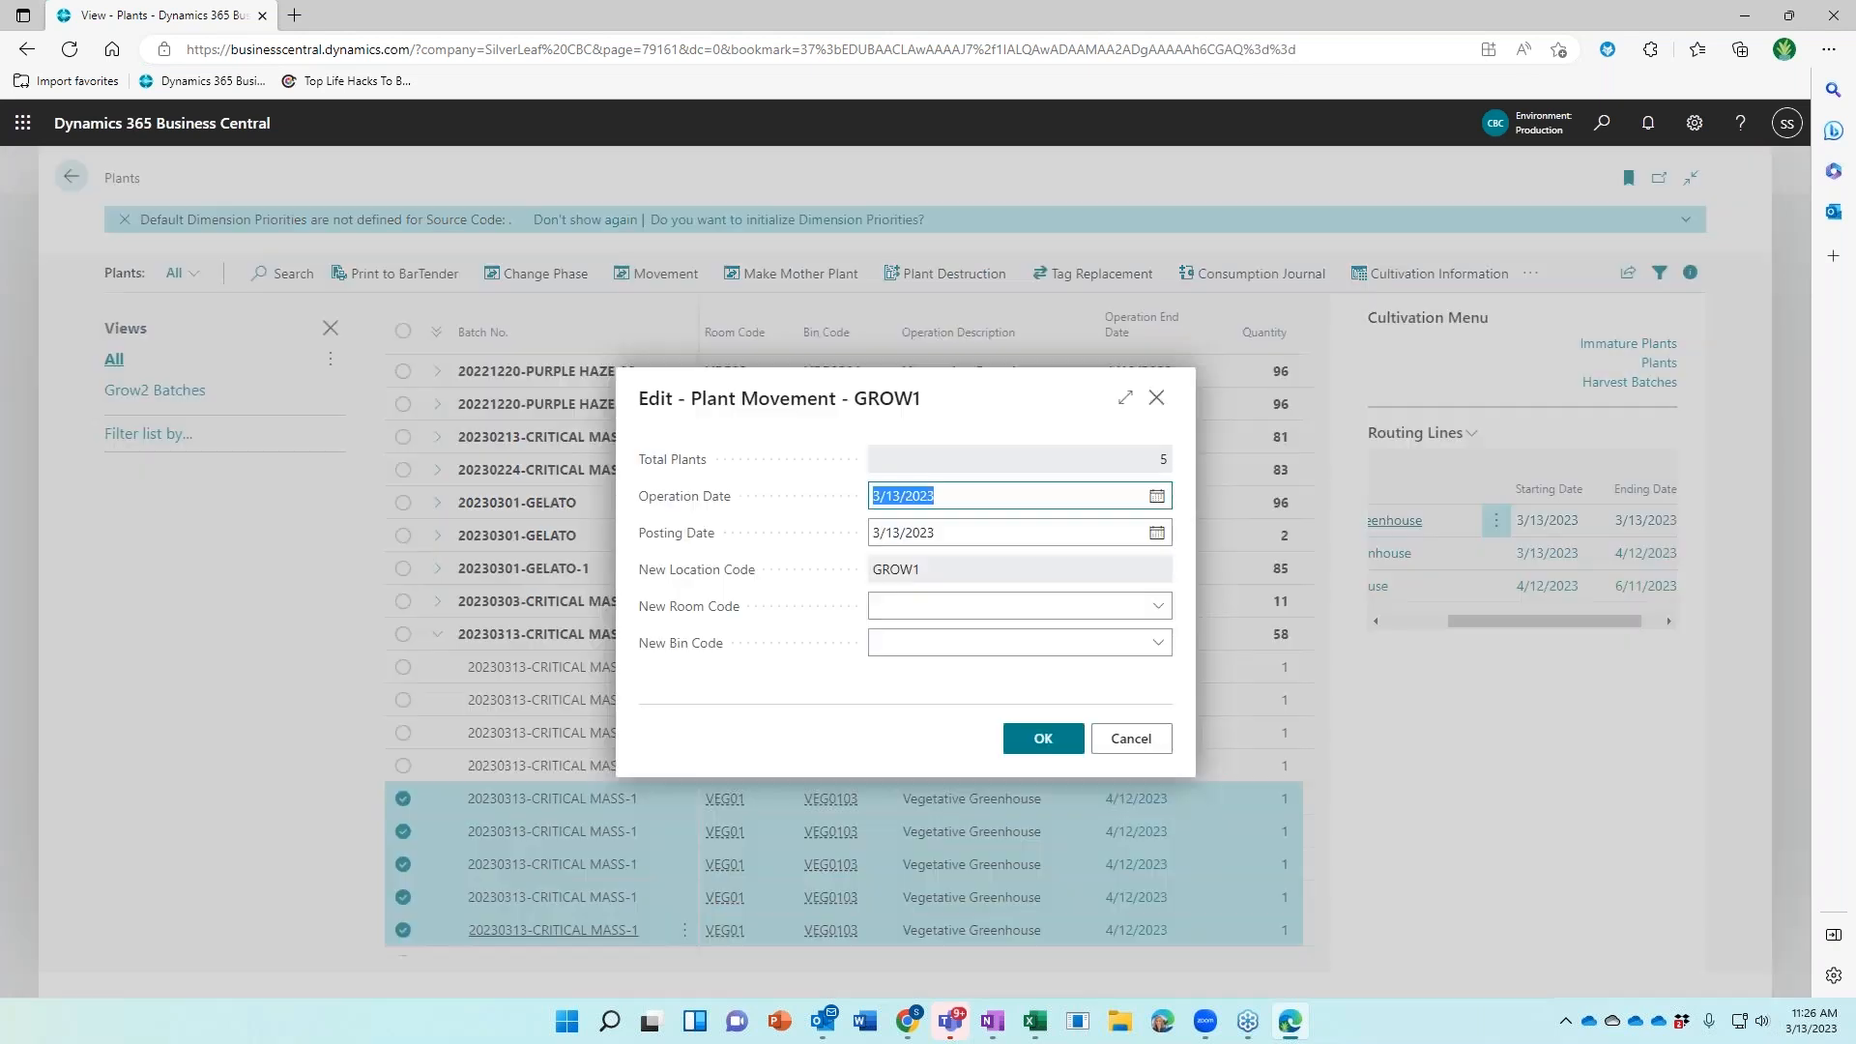
click(1157, 606)
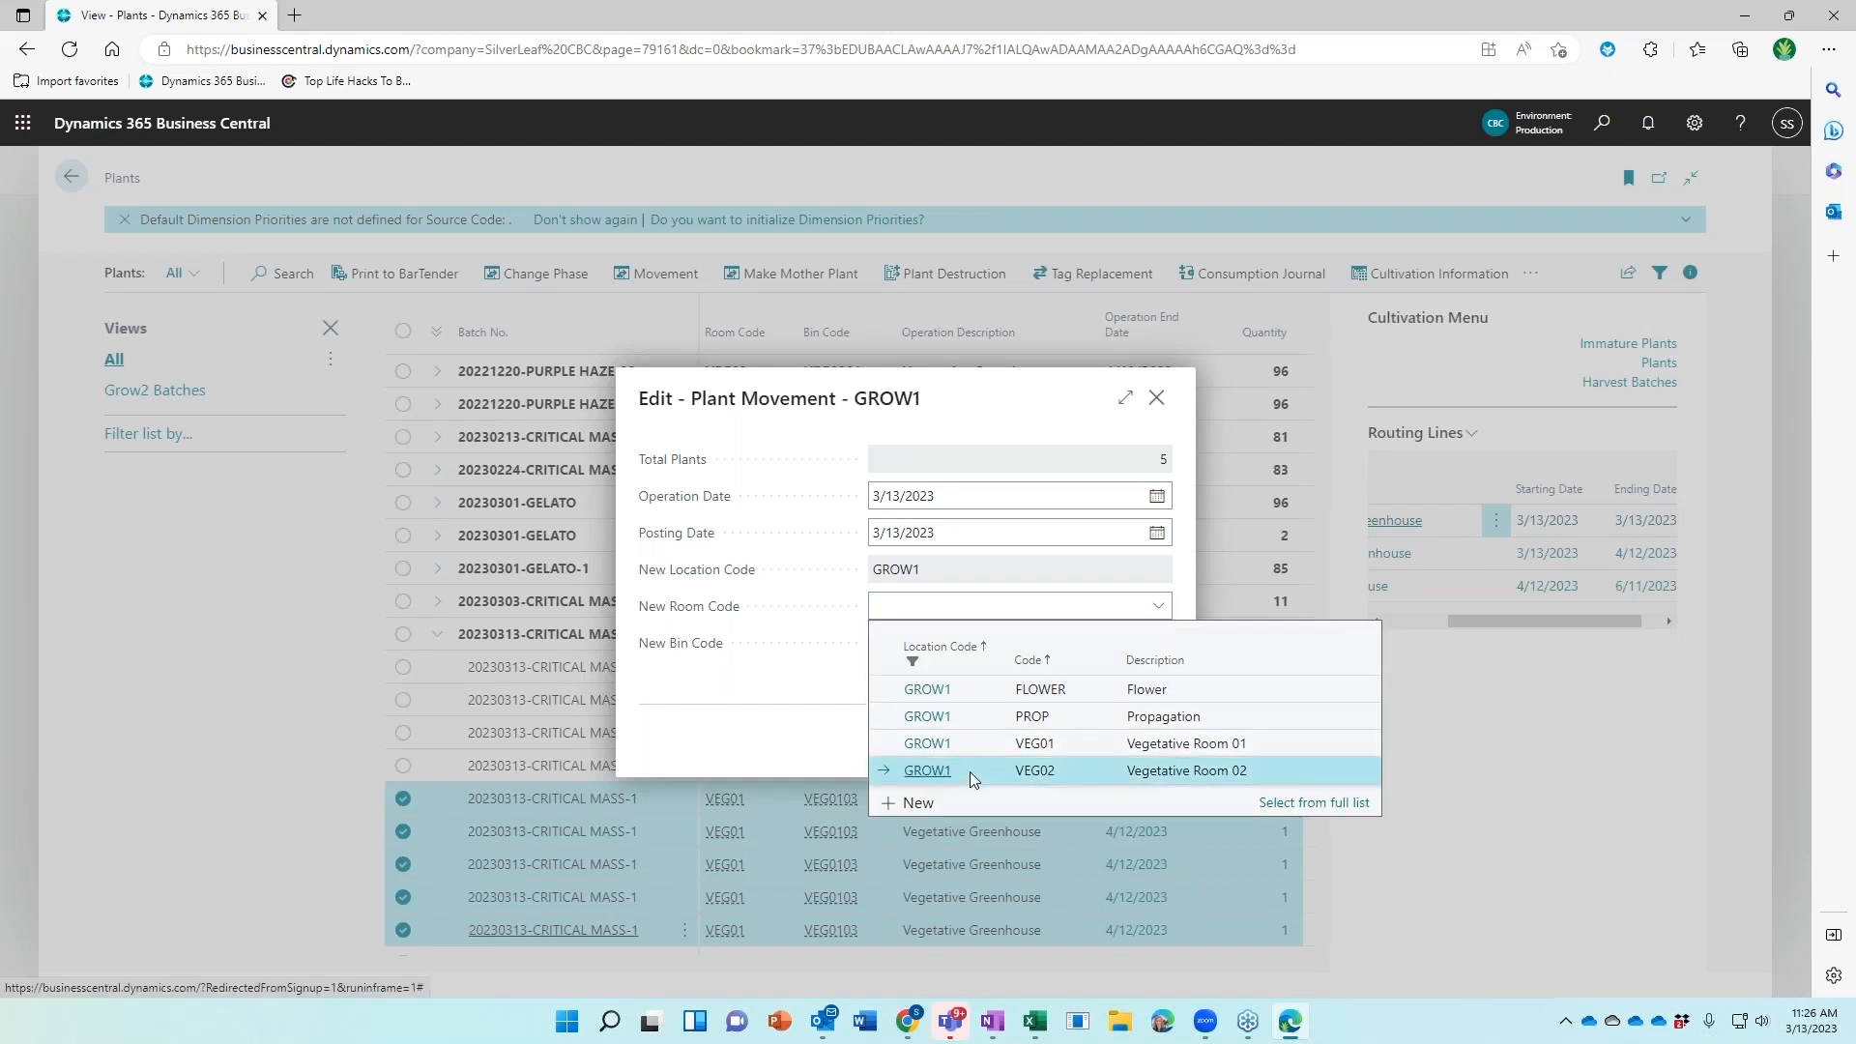
click(971, 772)
click(1158, 649)
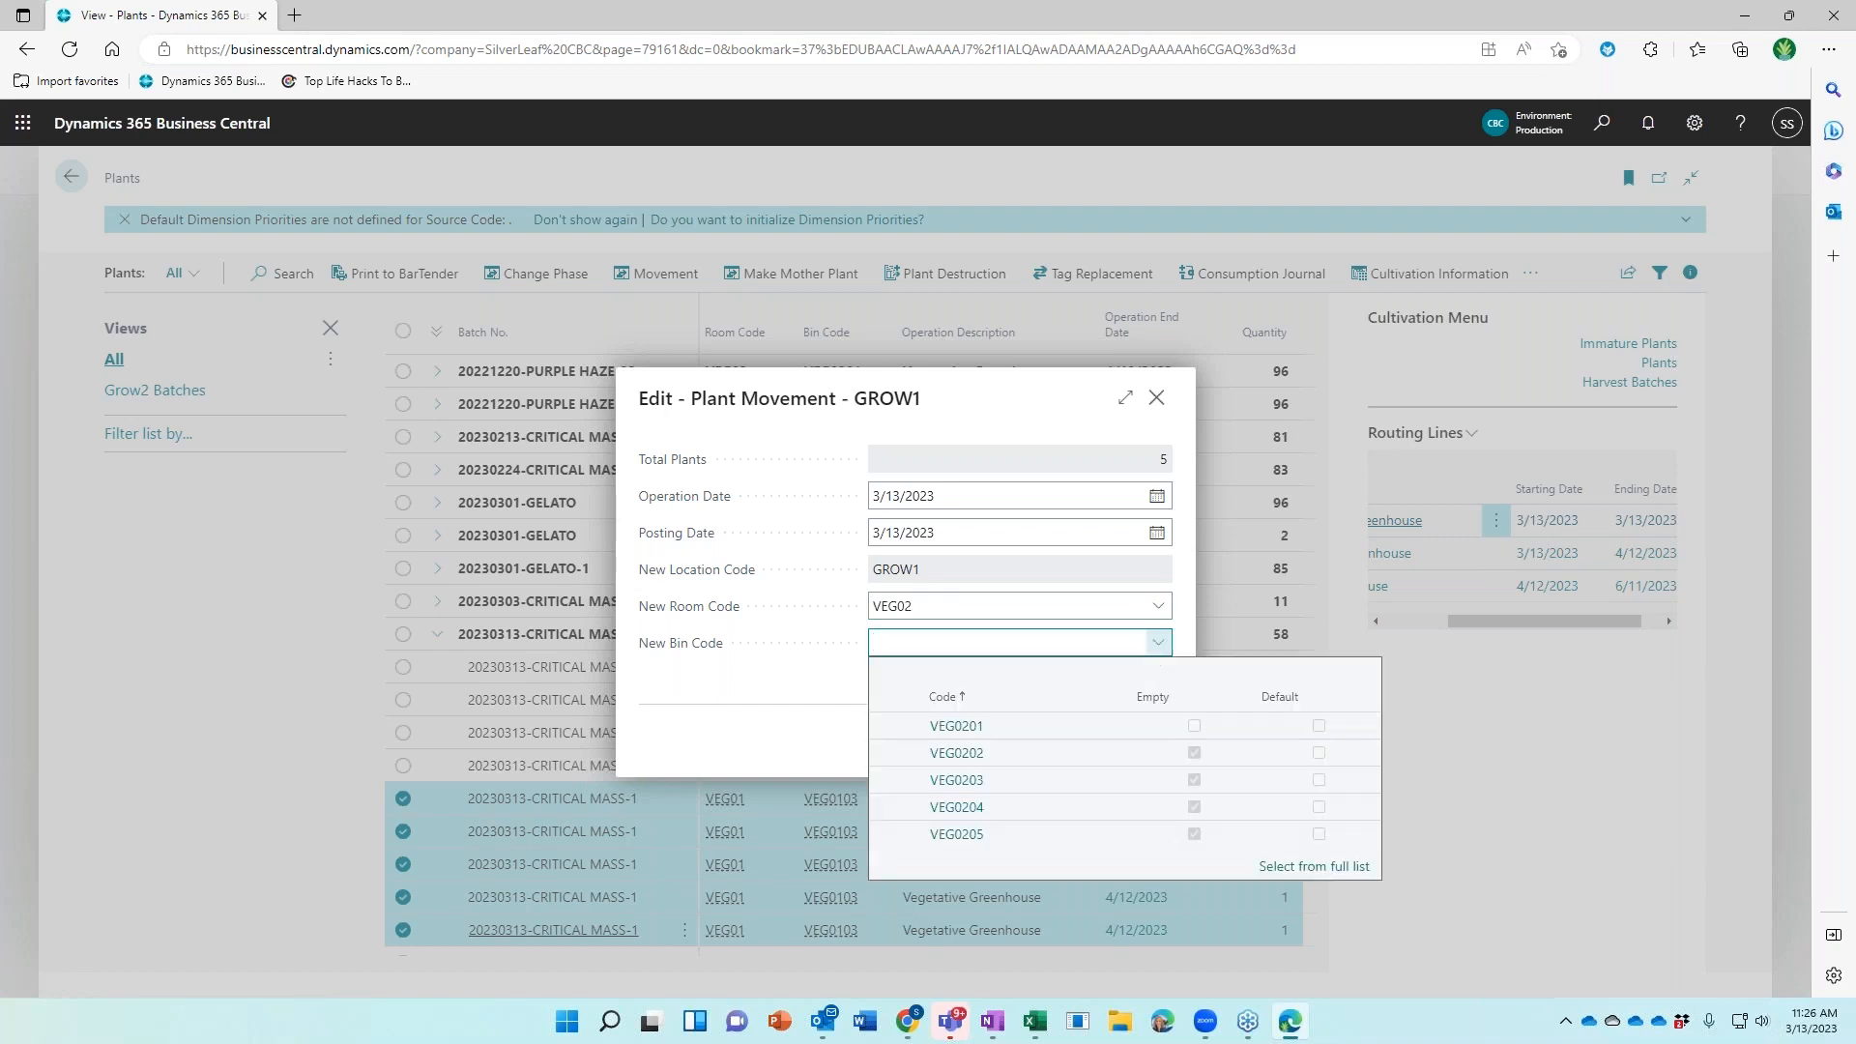
click(999, 841)
click(1060, 741)
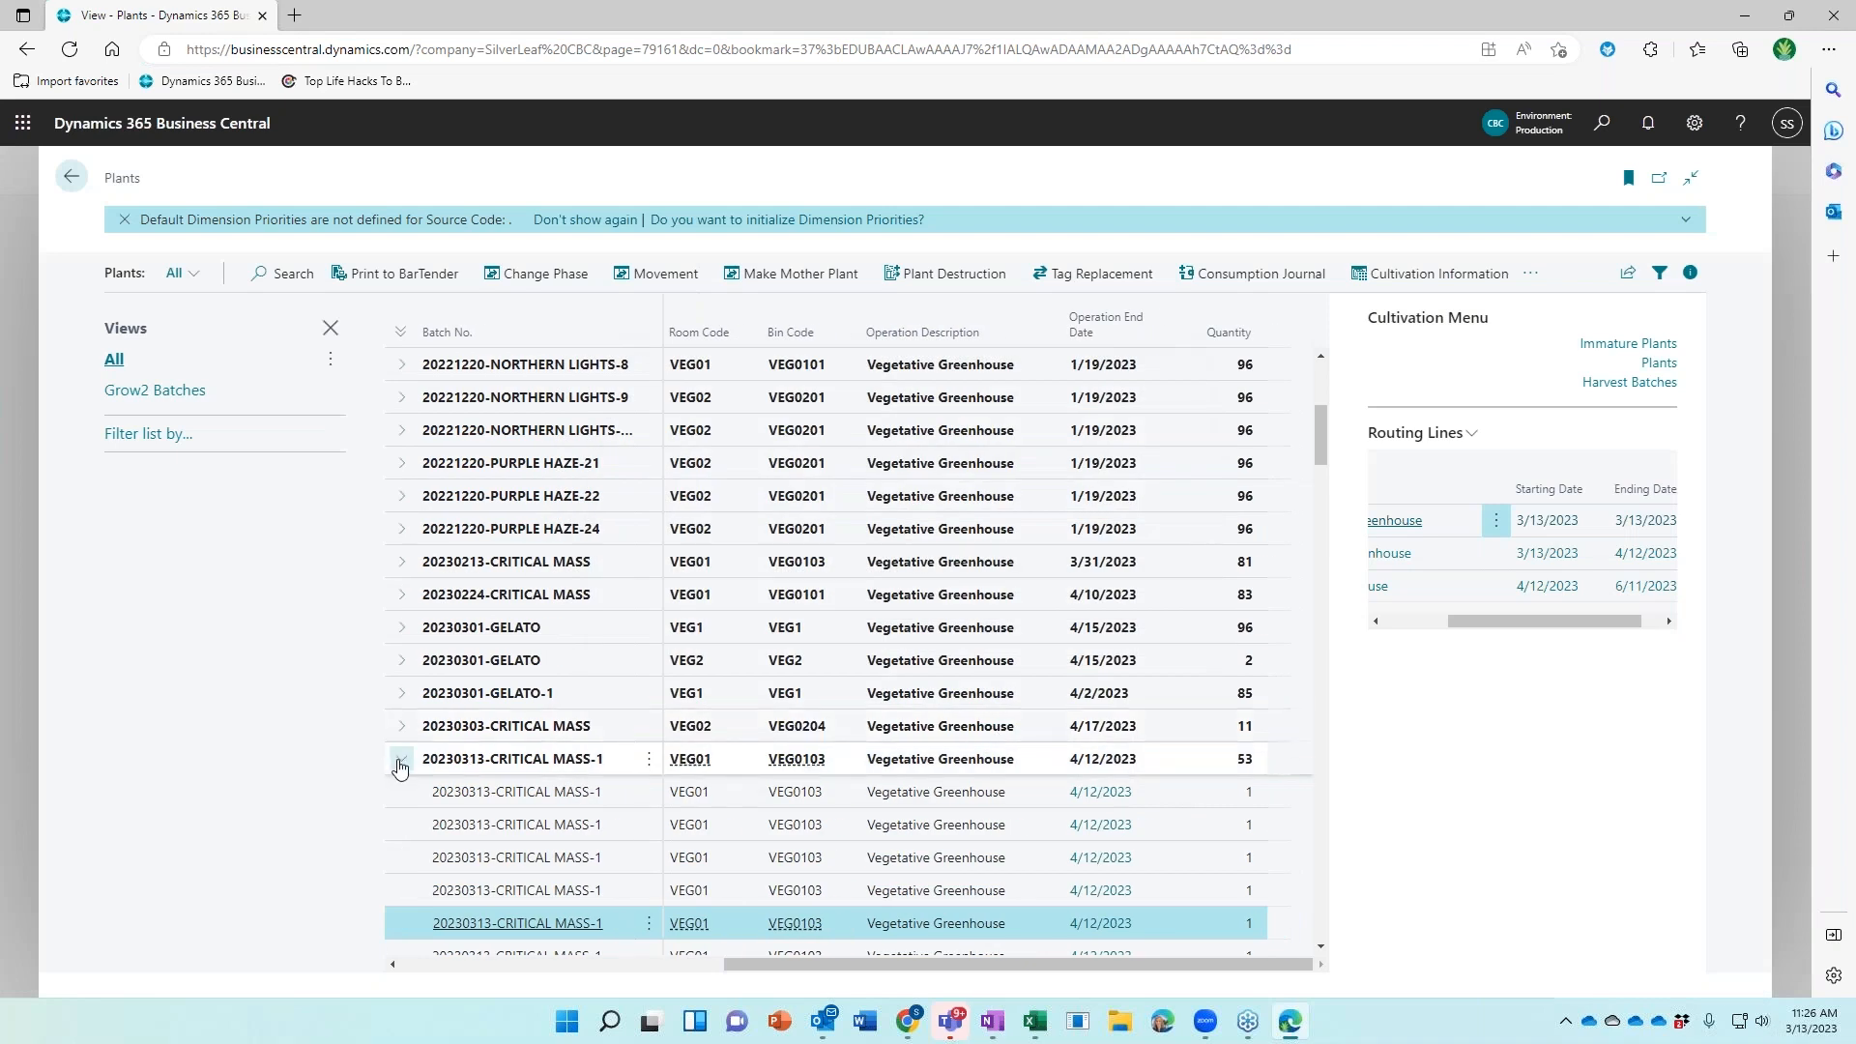
click(401, 761)
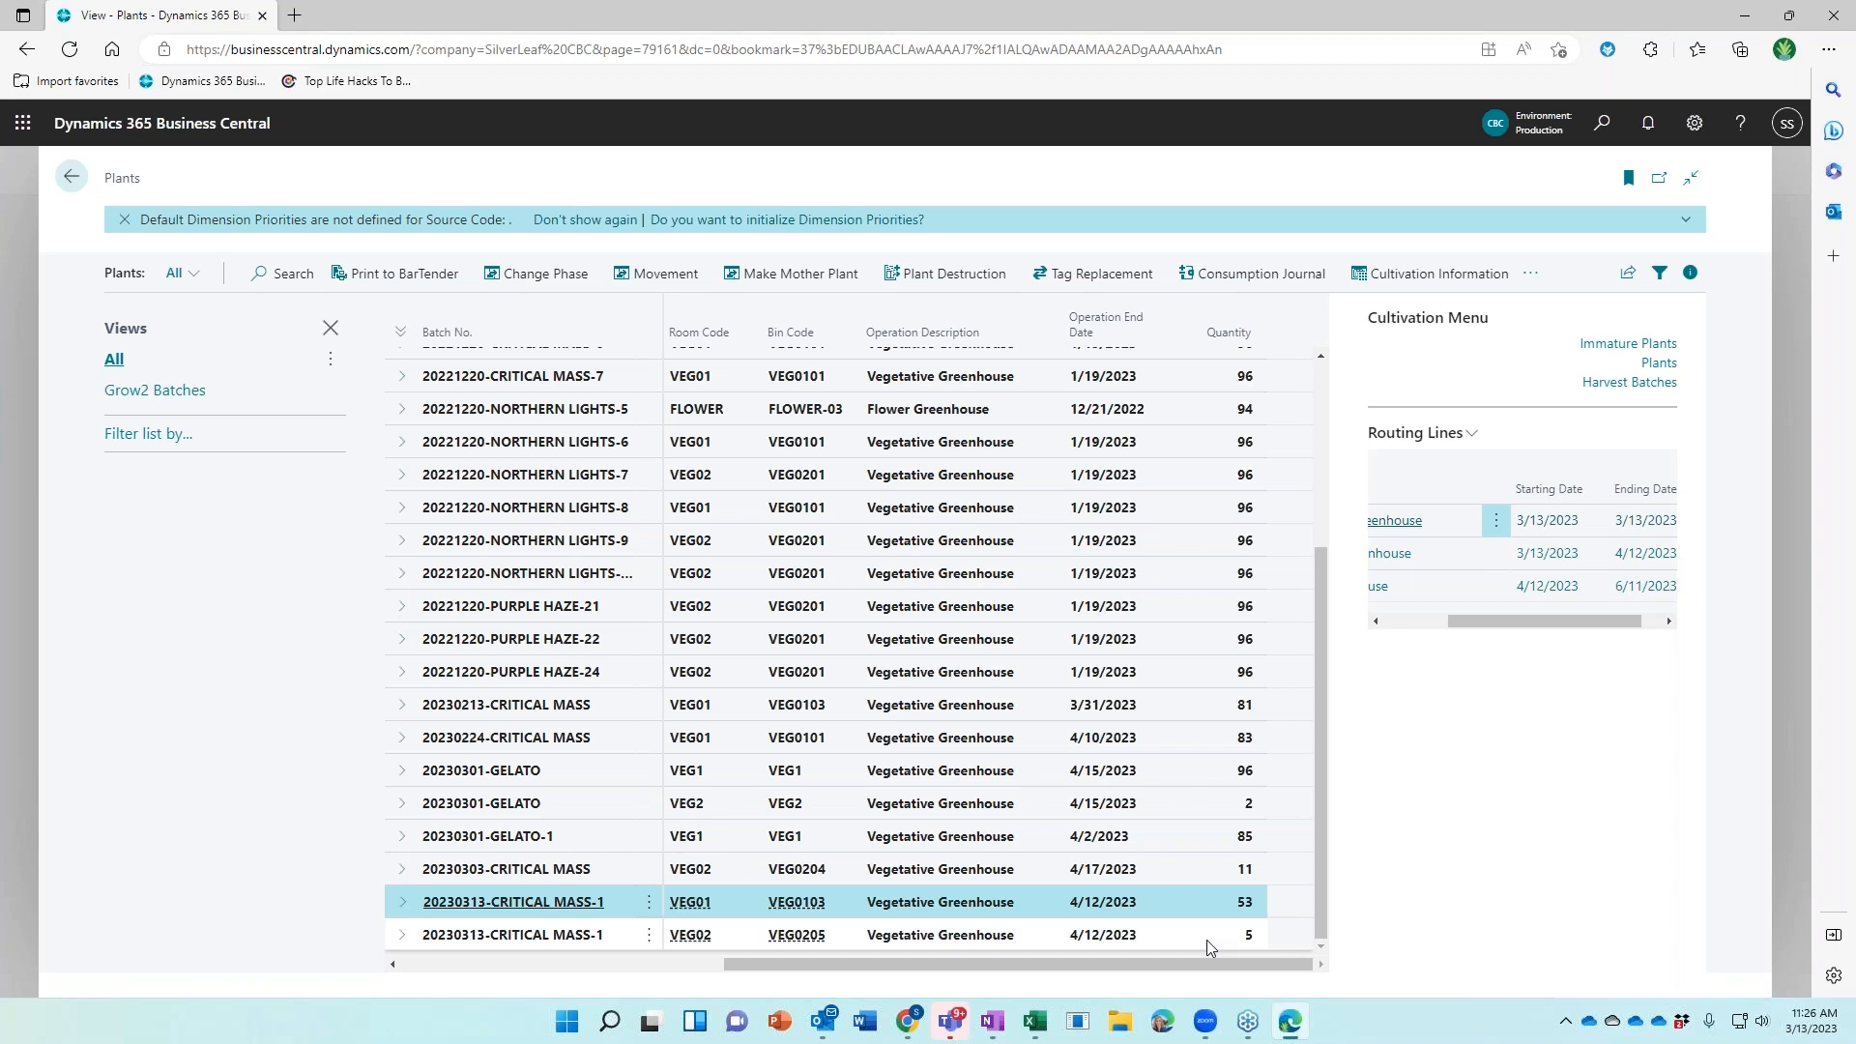
Phase the 53 plants into room FLOWER, bin FLOWER-02, with operation date 4/12/2023
click(538, 282)
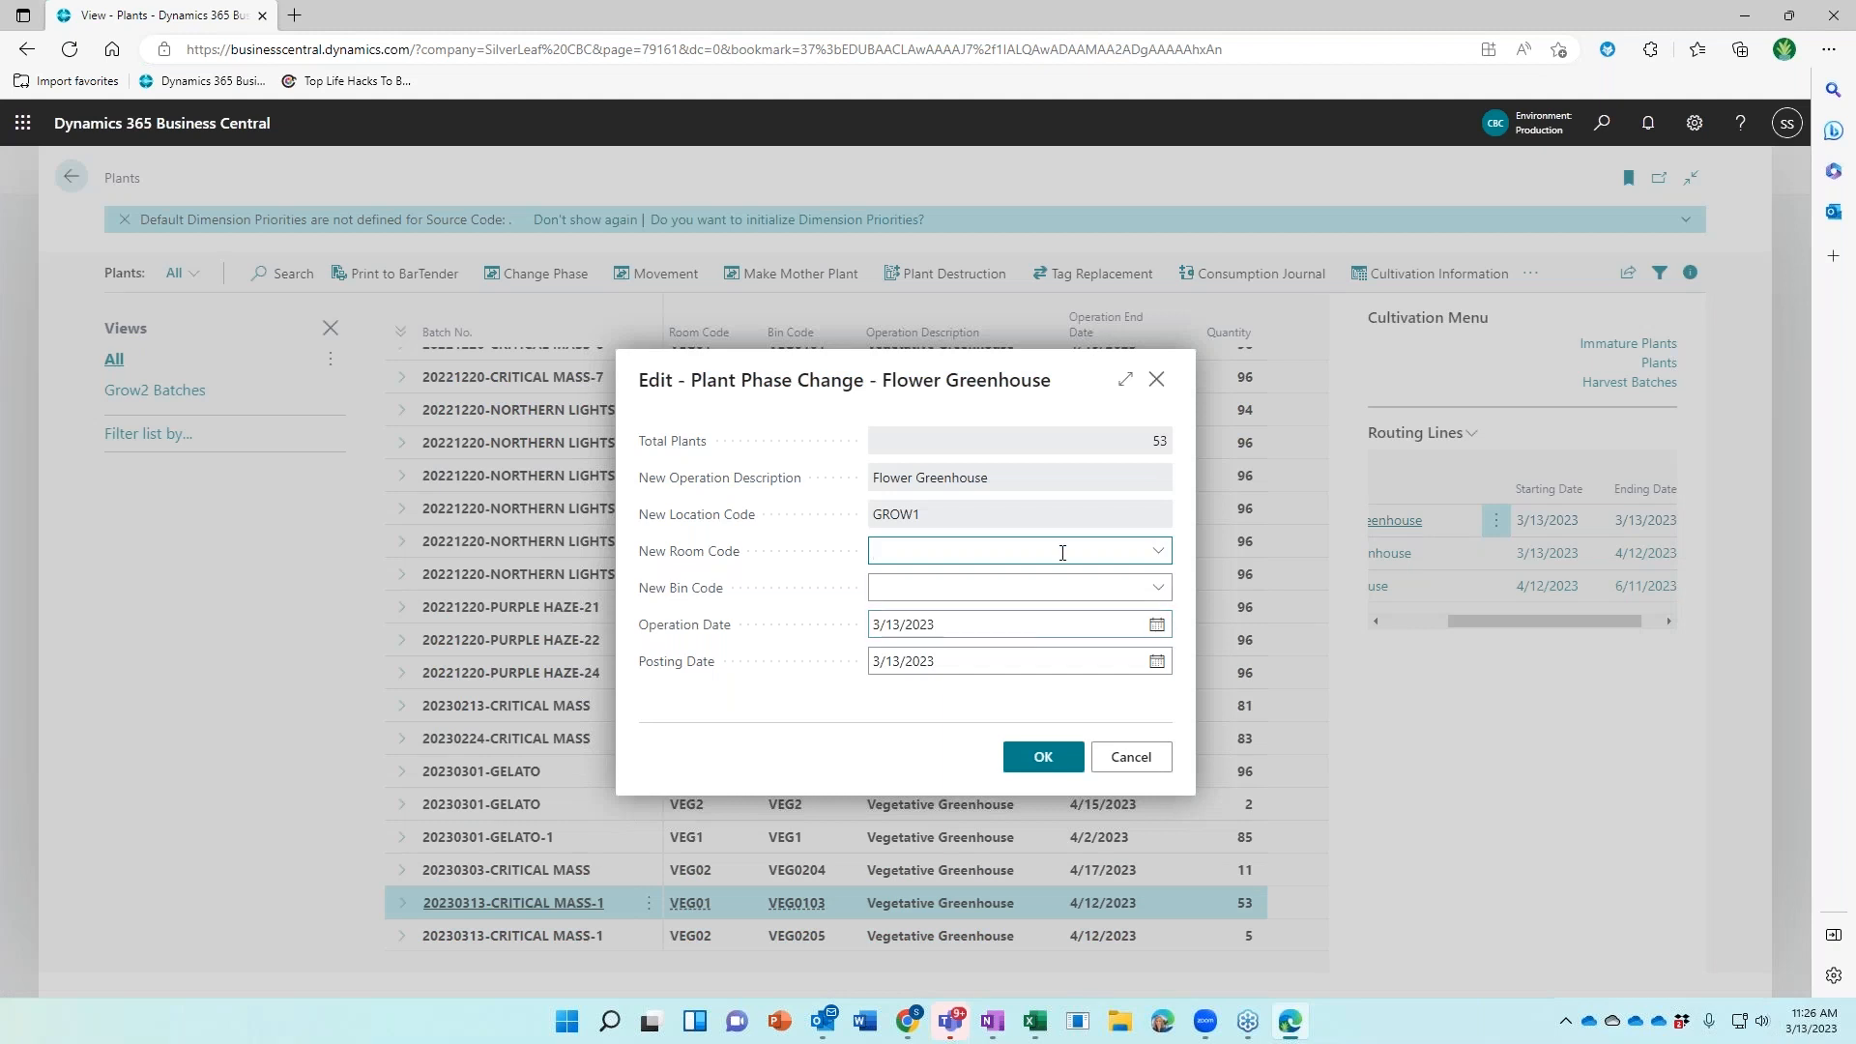
text(fl)
click(965, 630)
click(1159, 589)
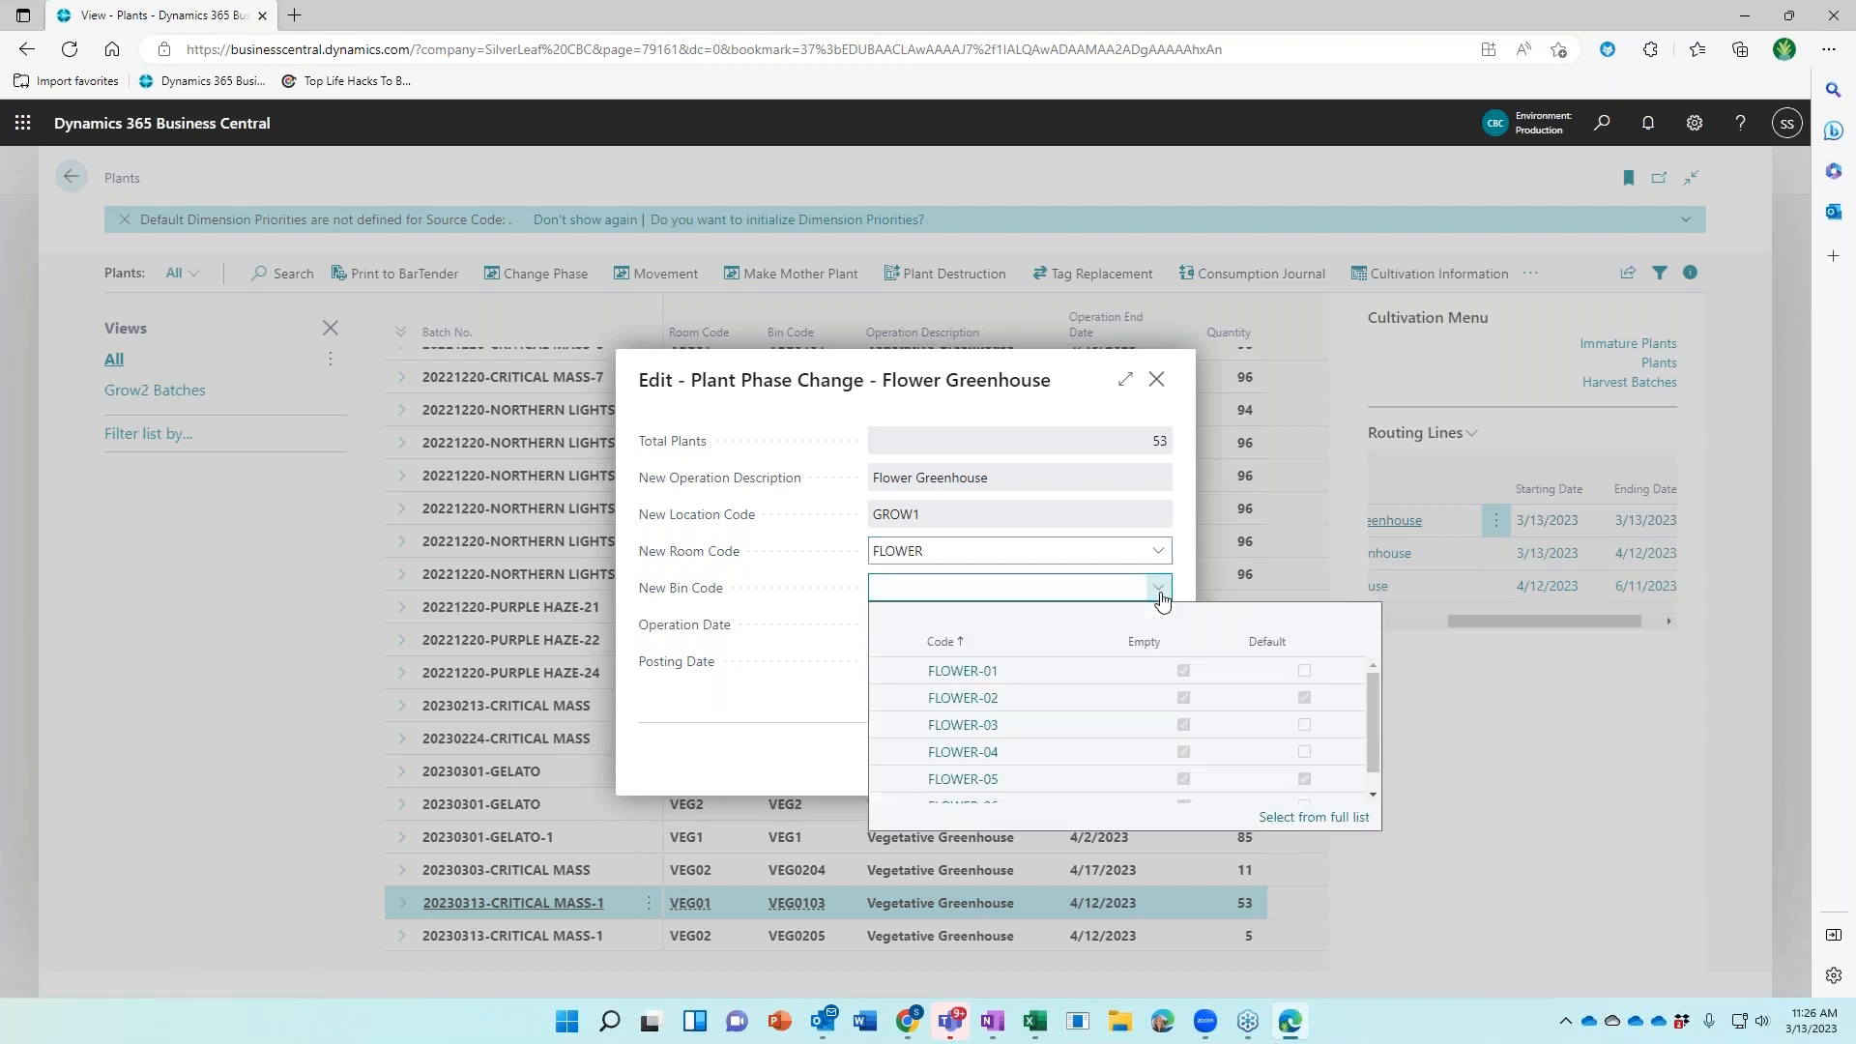
click(1054, 704)
click(979, 627)
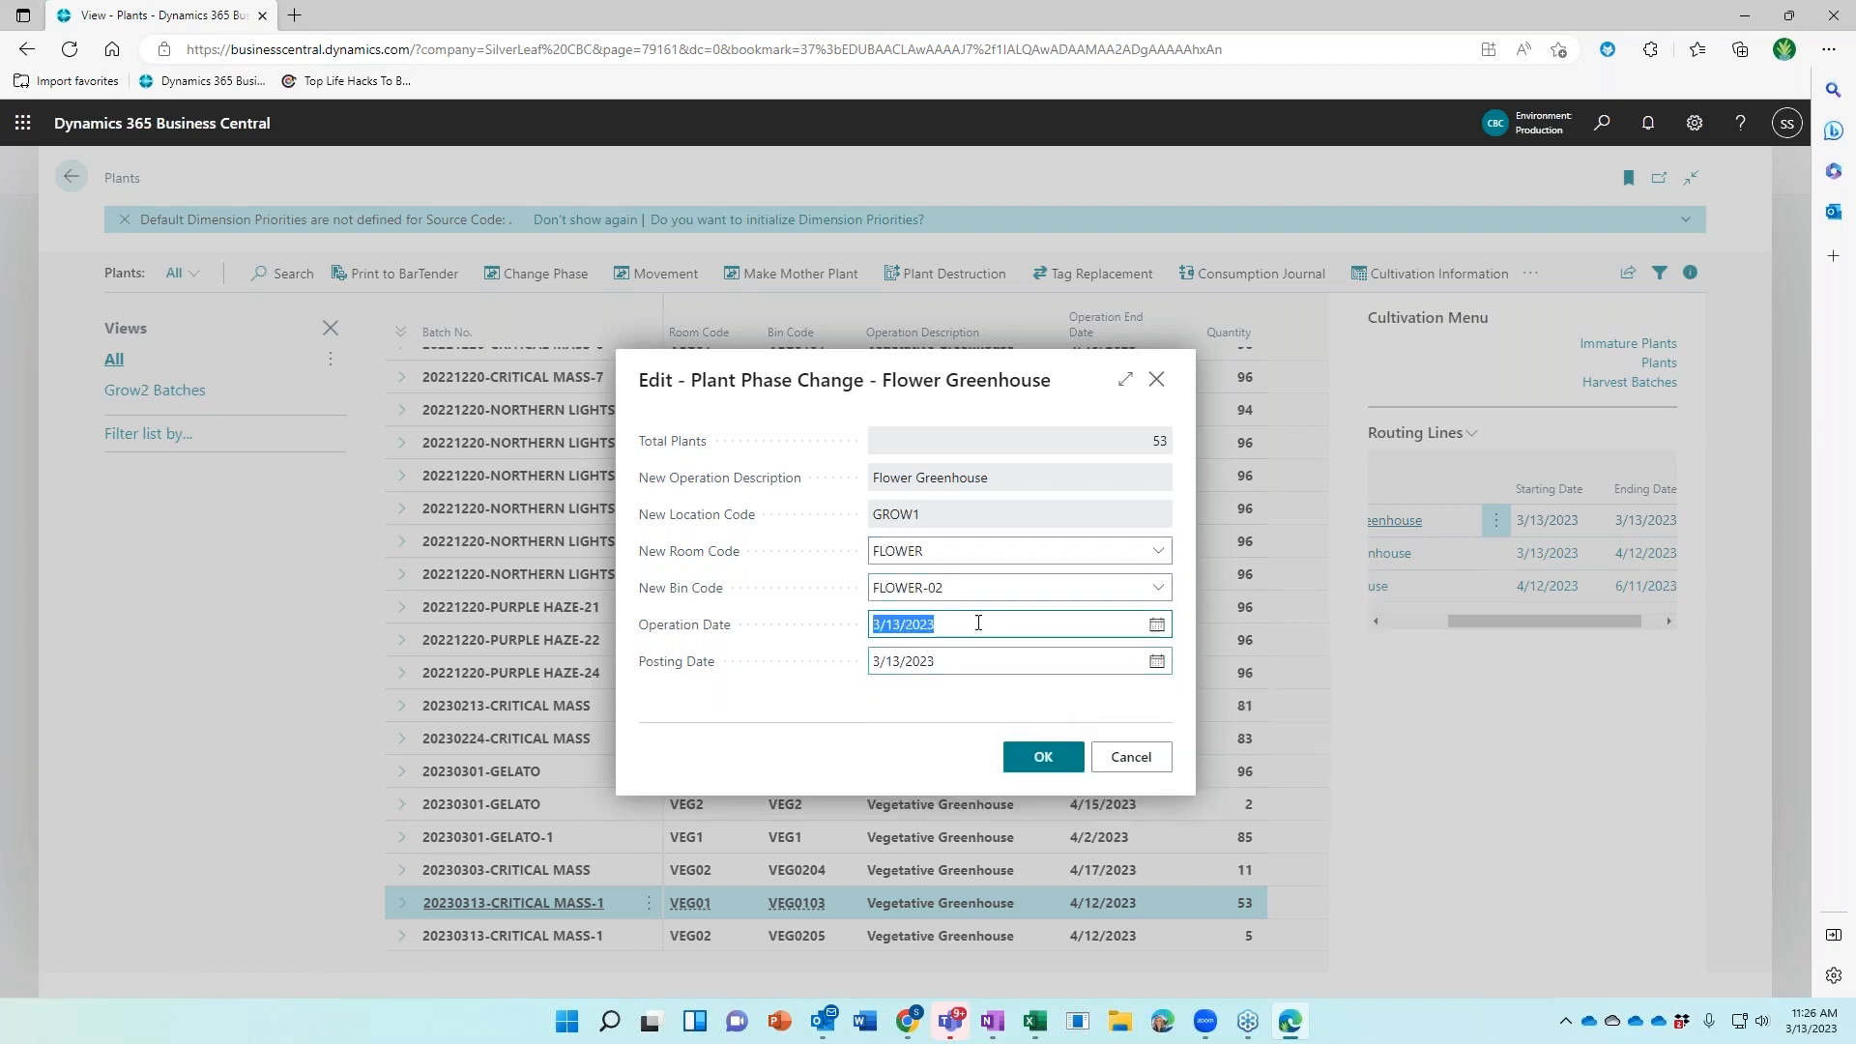
text(4/12)
key(Tab)
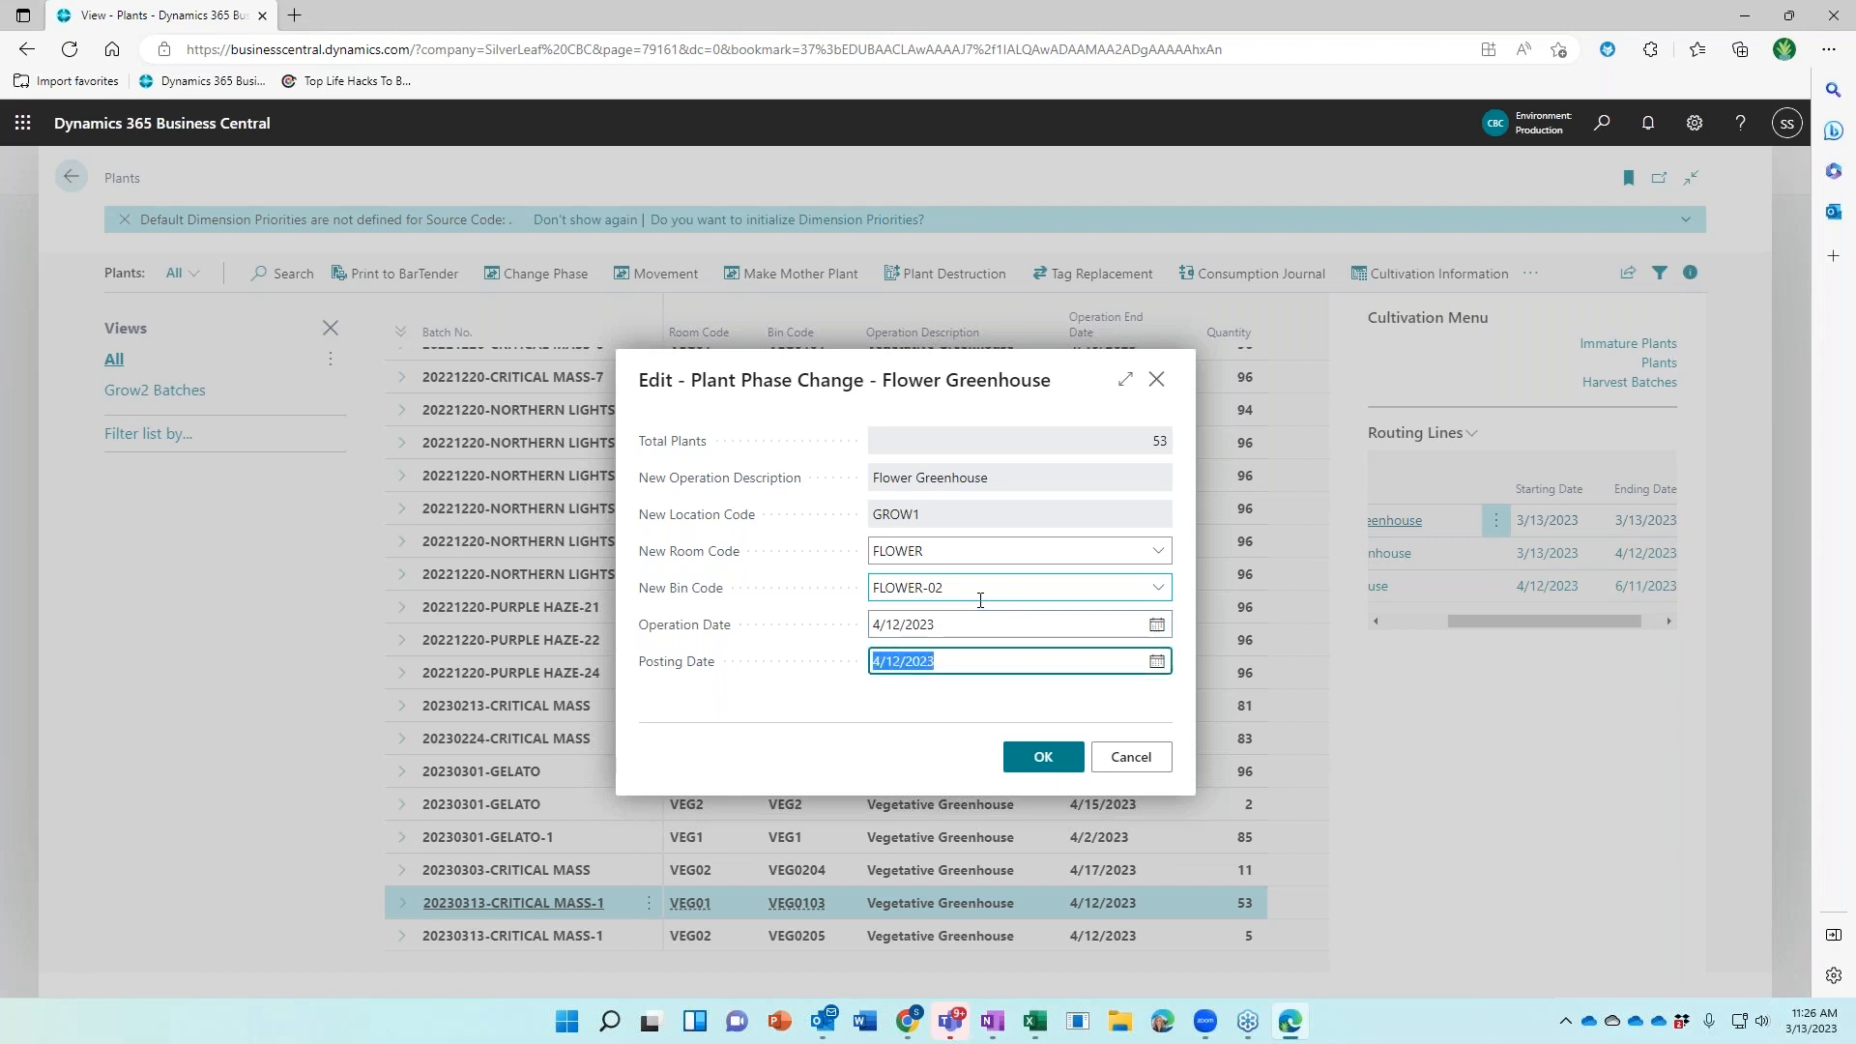
click(1009, 763)
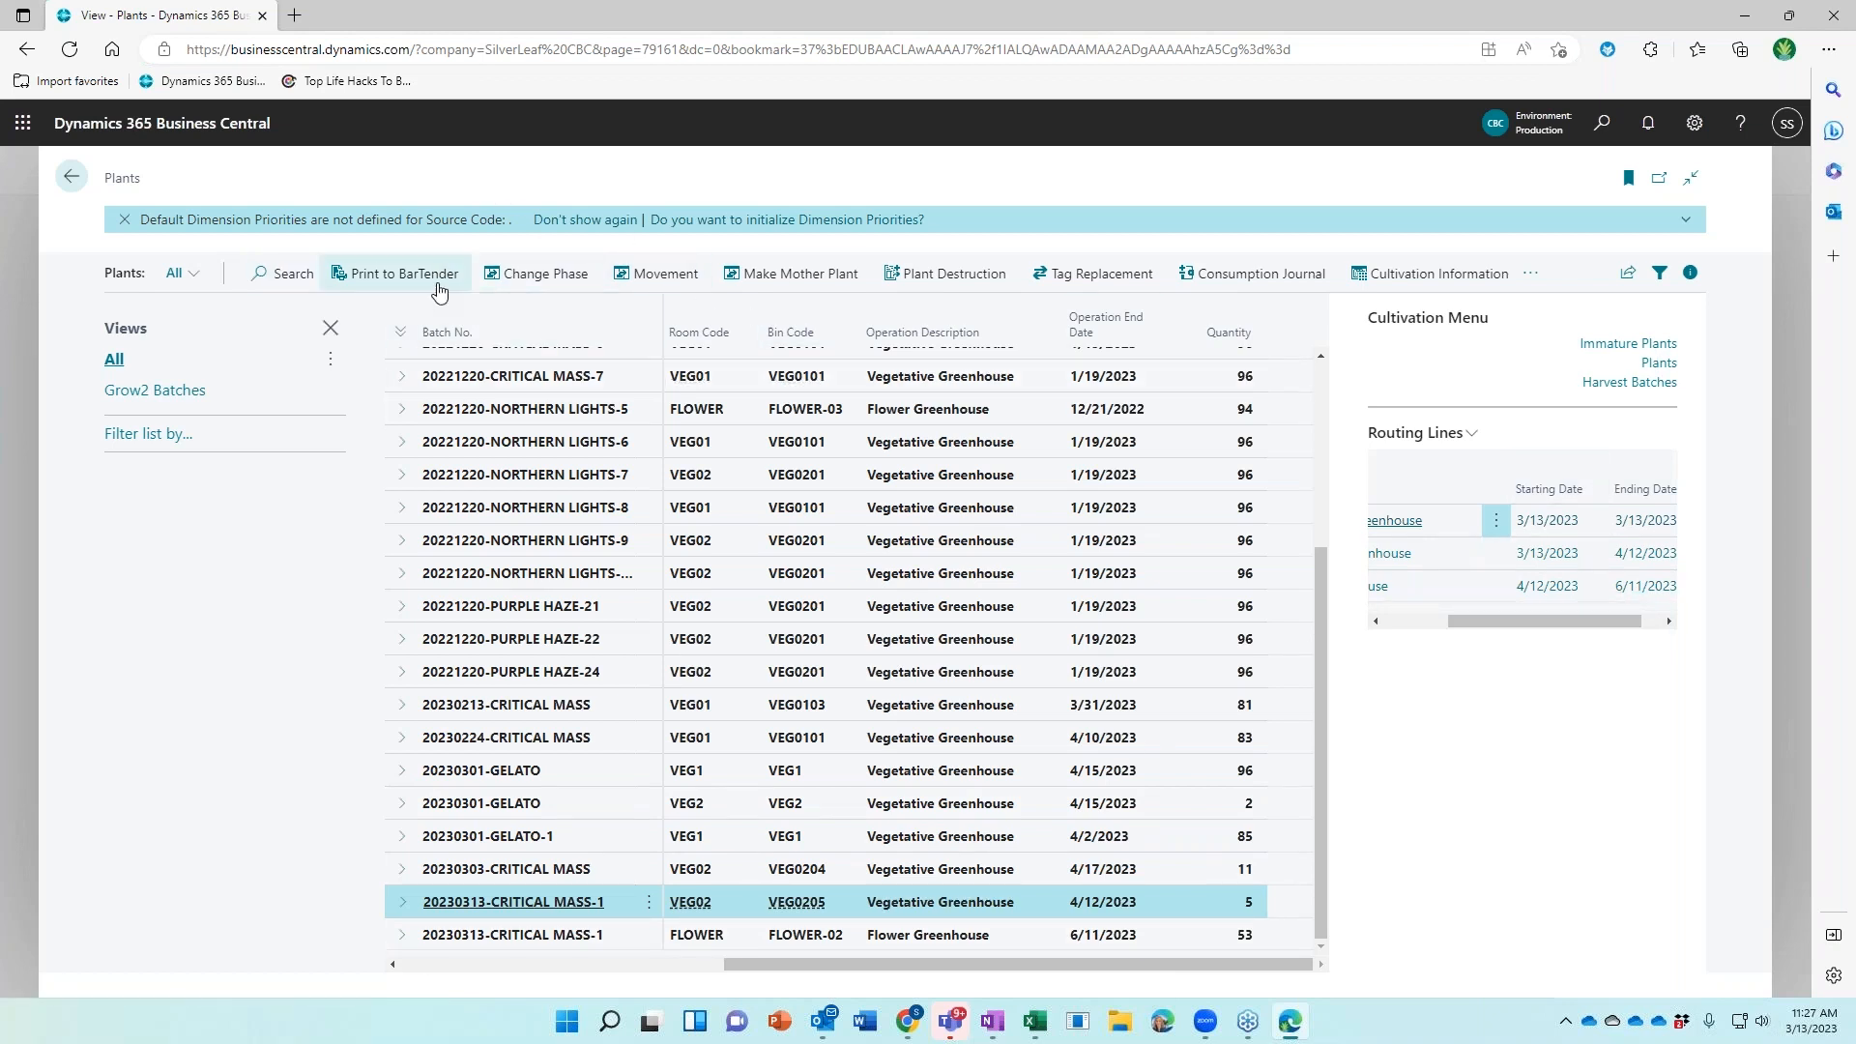
click(527, 280)
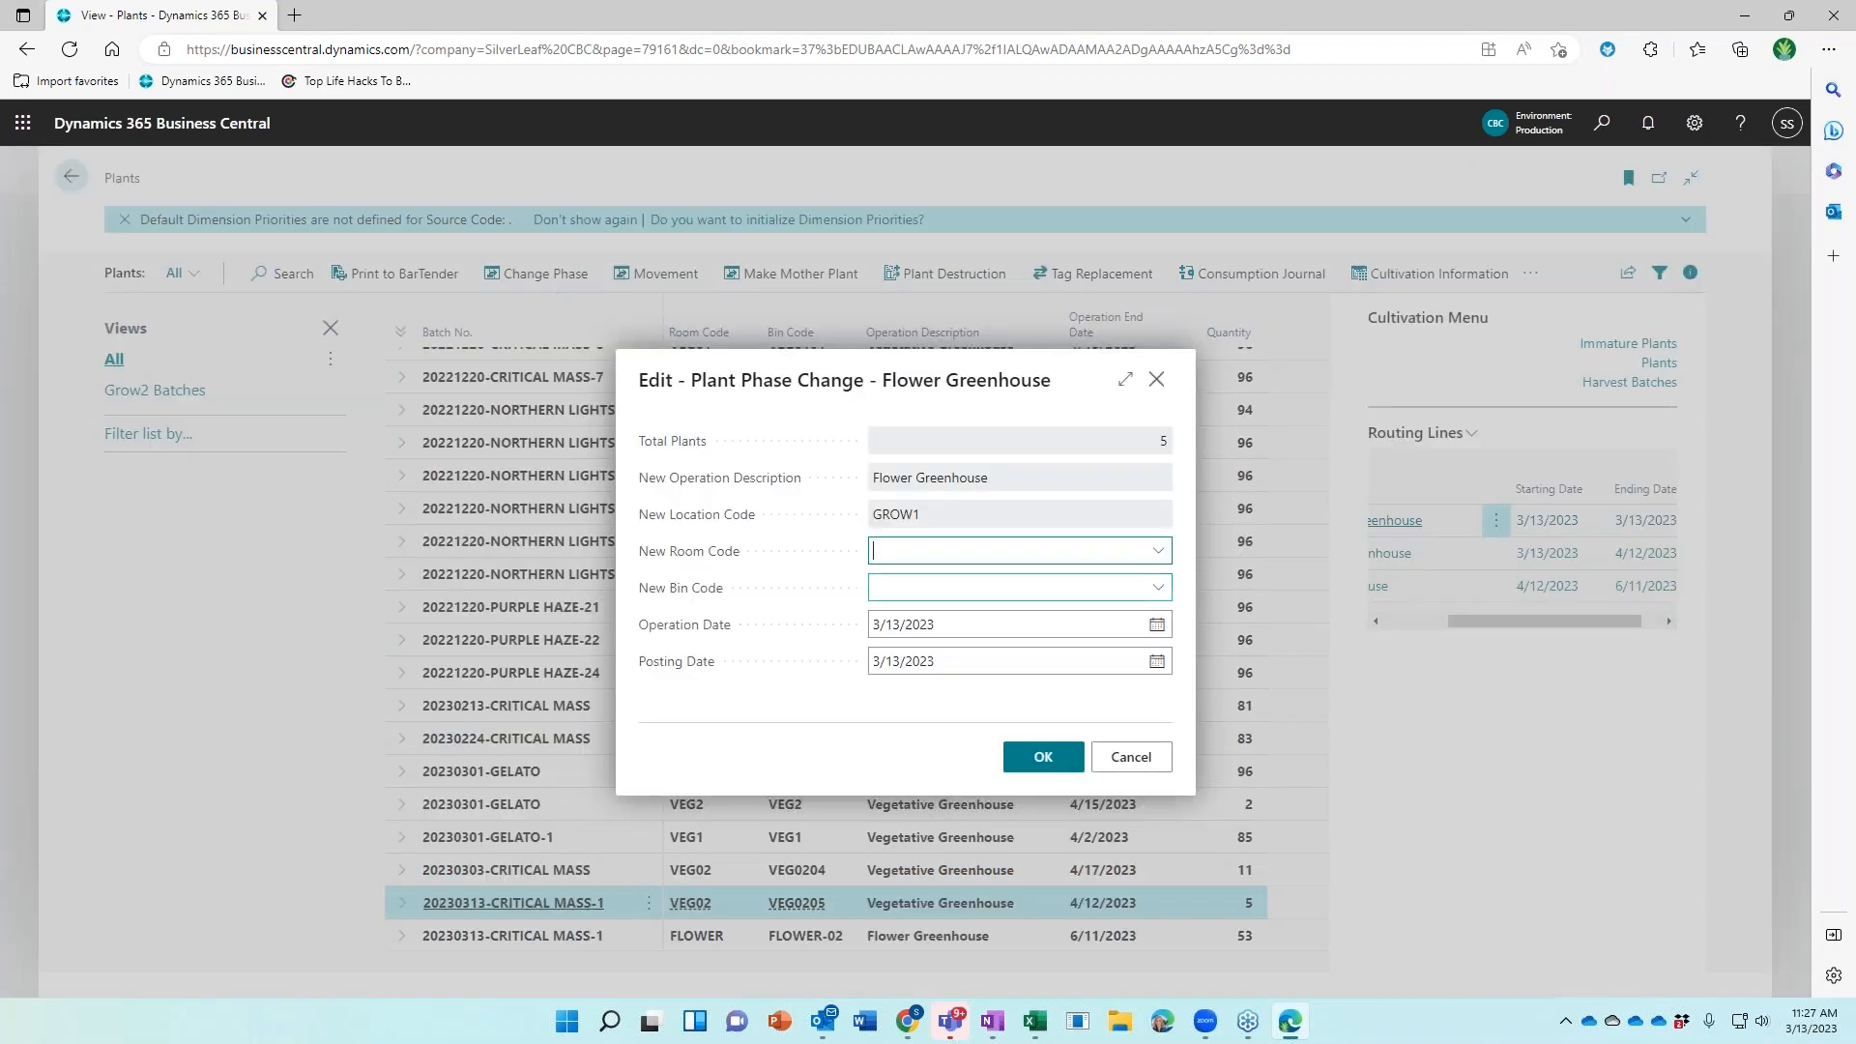
click(1157, 550)
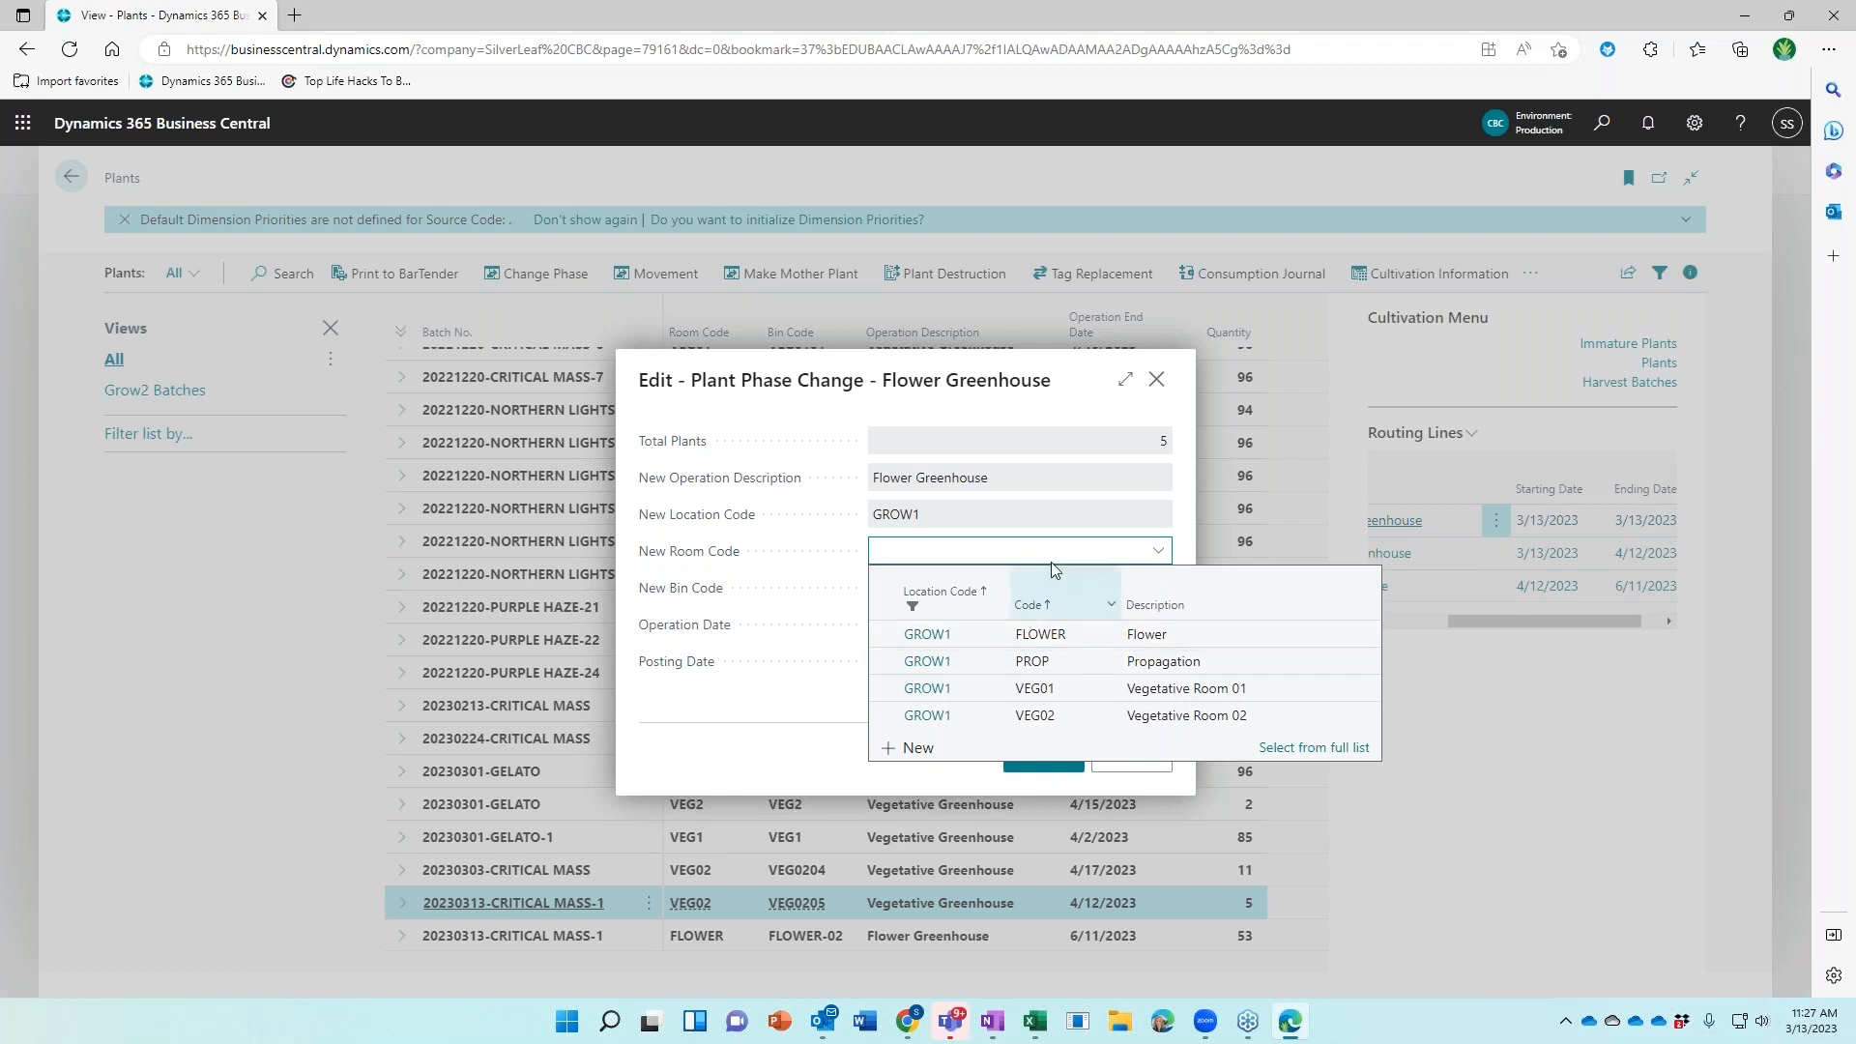
click(1063, 464)
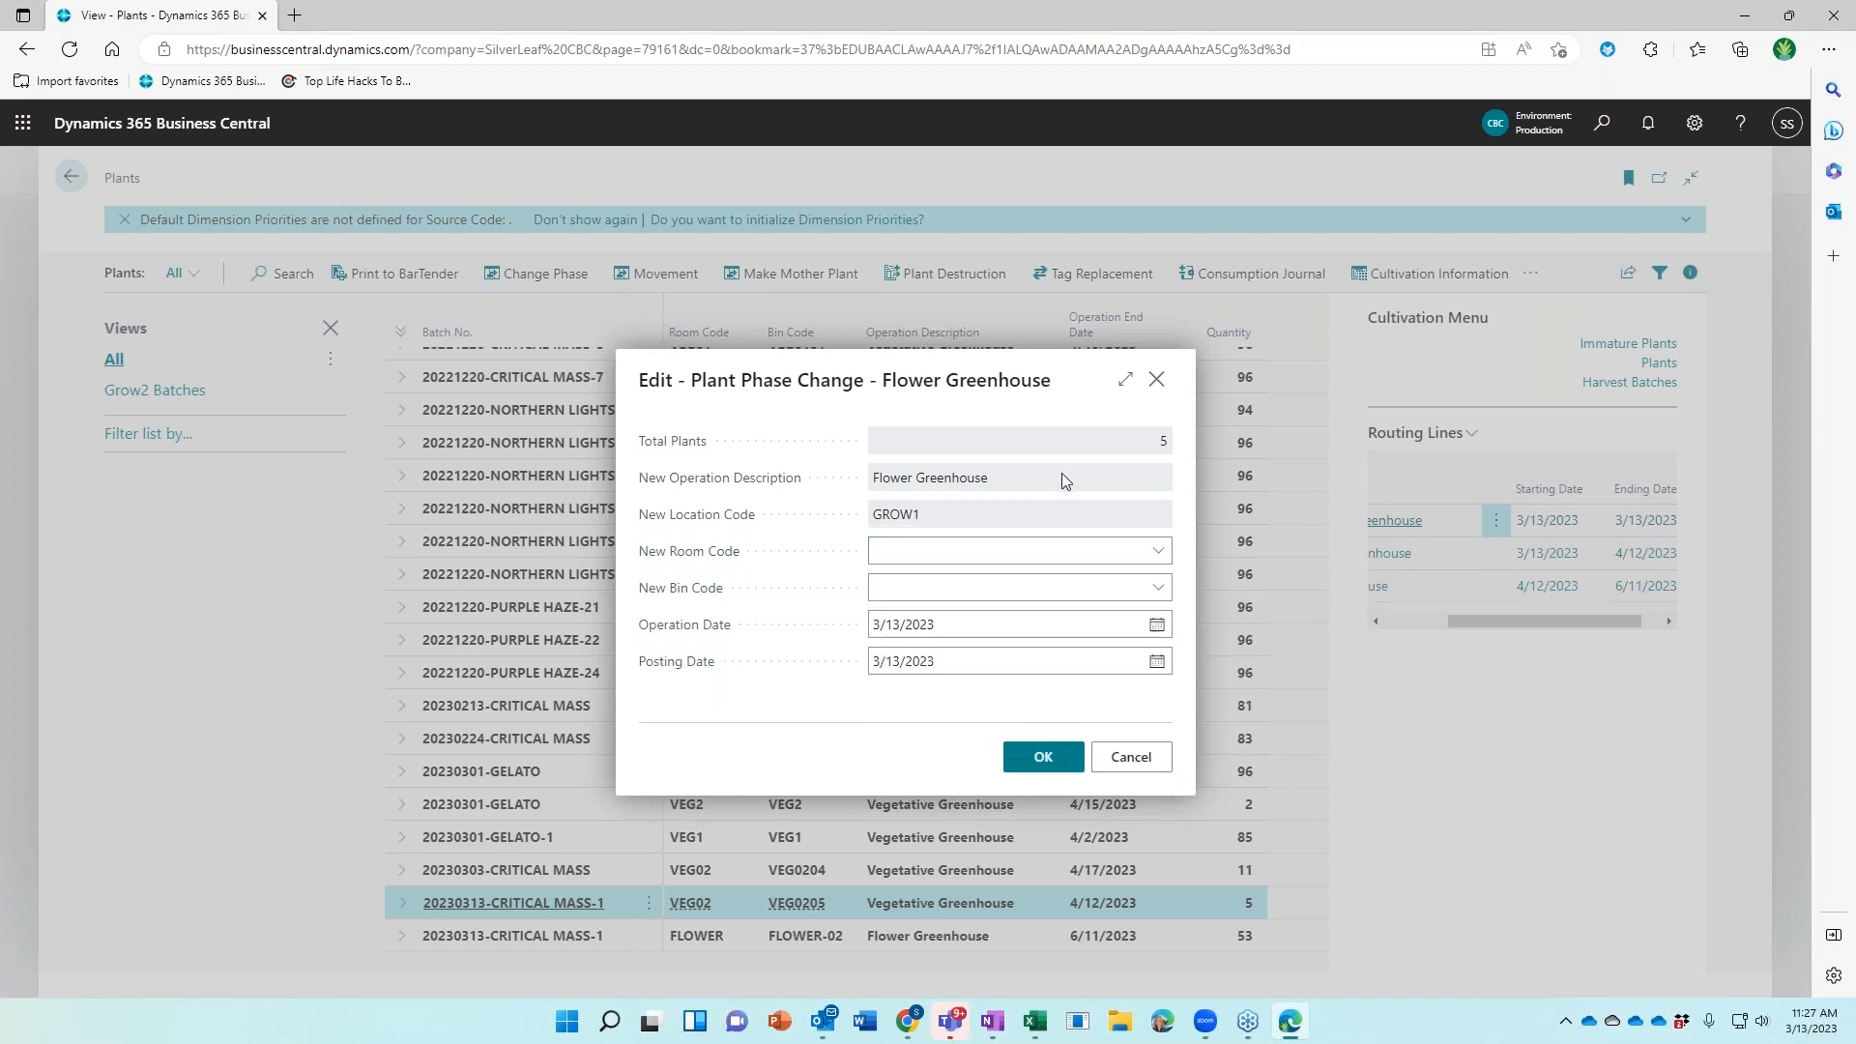
click(988, 553)
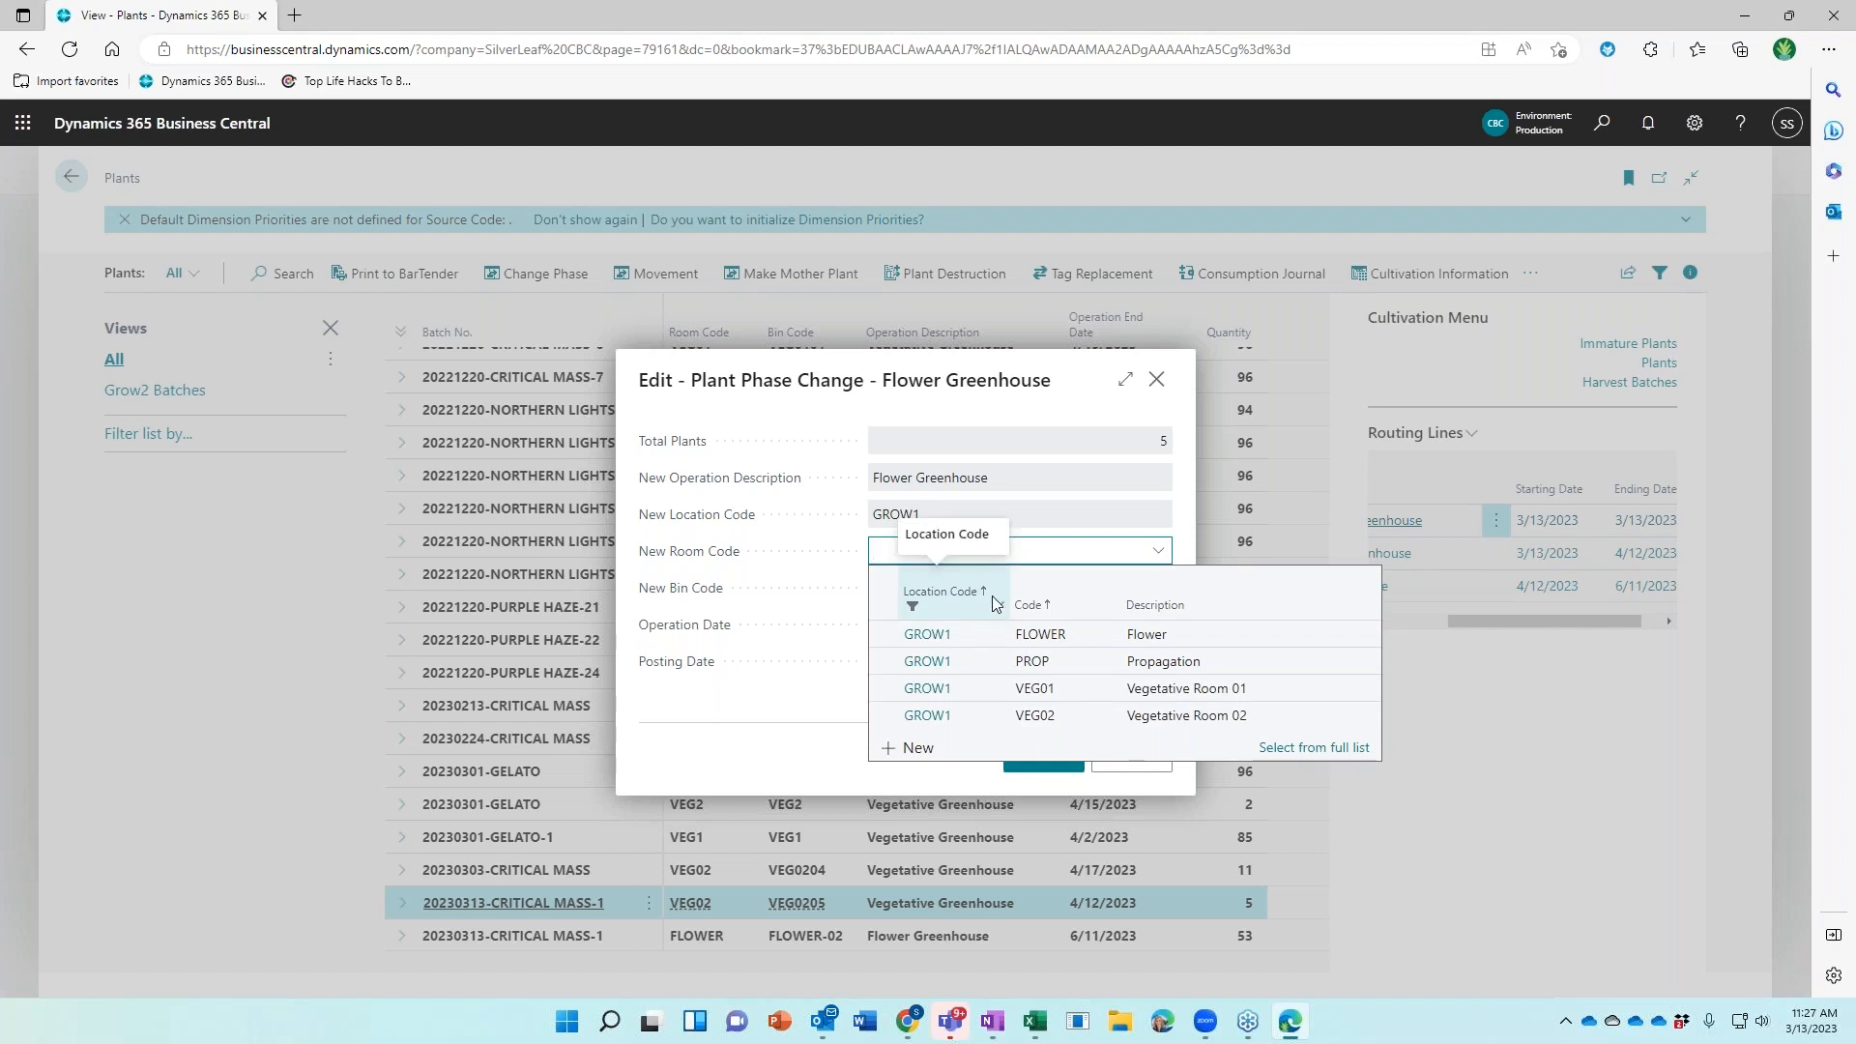
click(1100, 481)
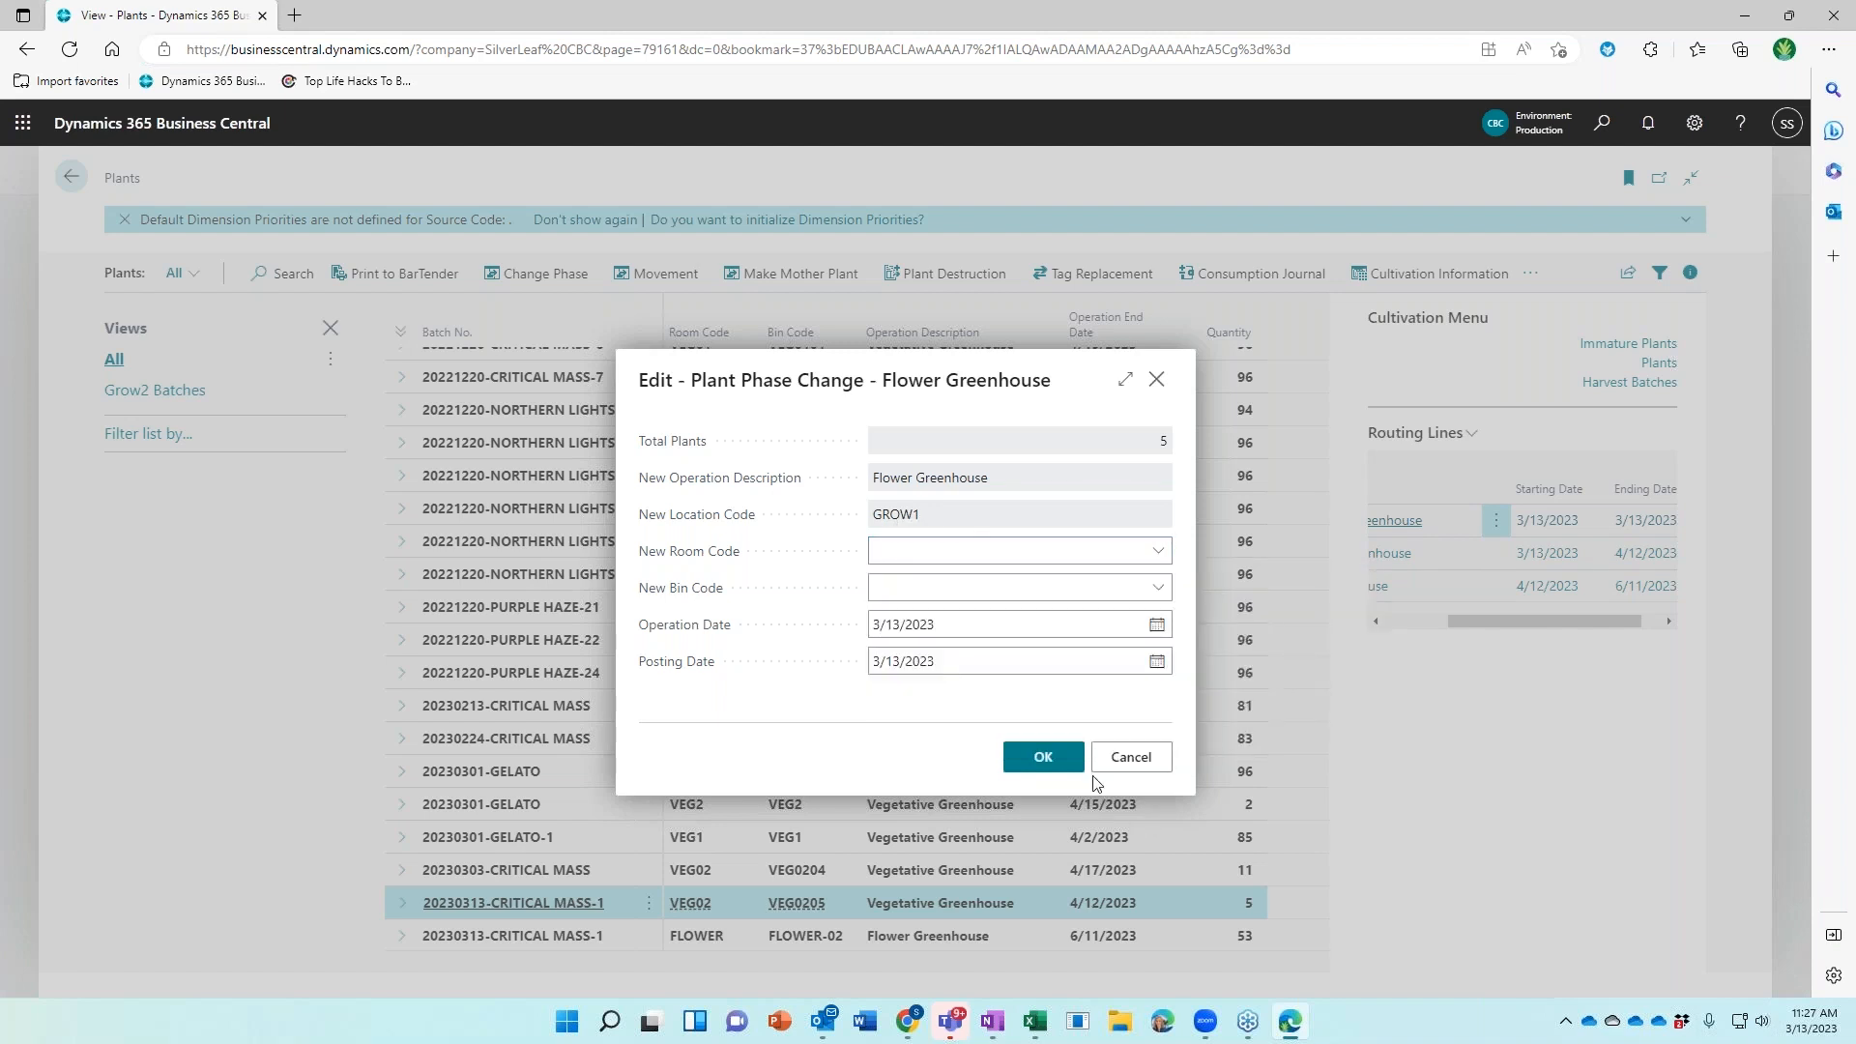
click(1115, 760)
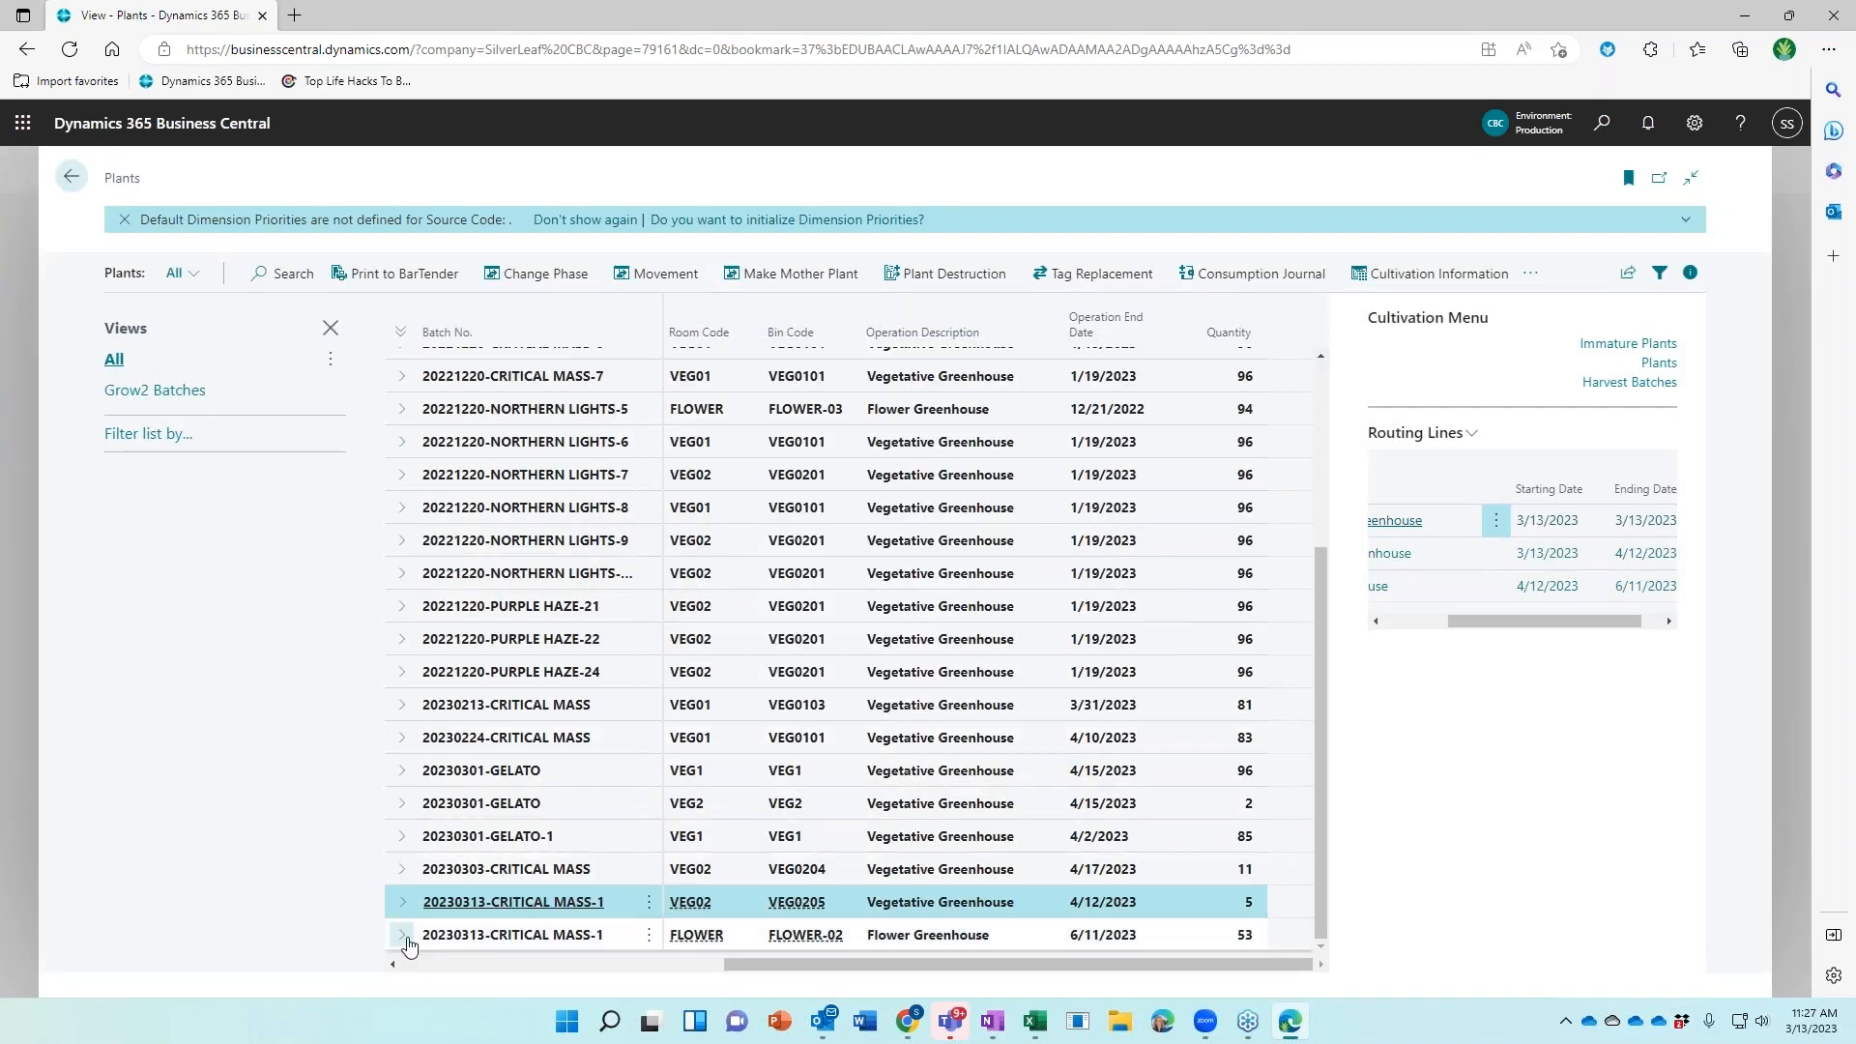
click(1006, 937)
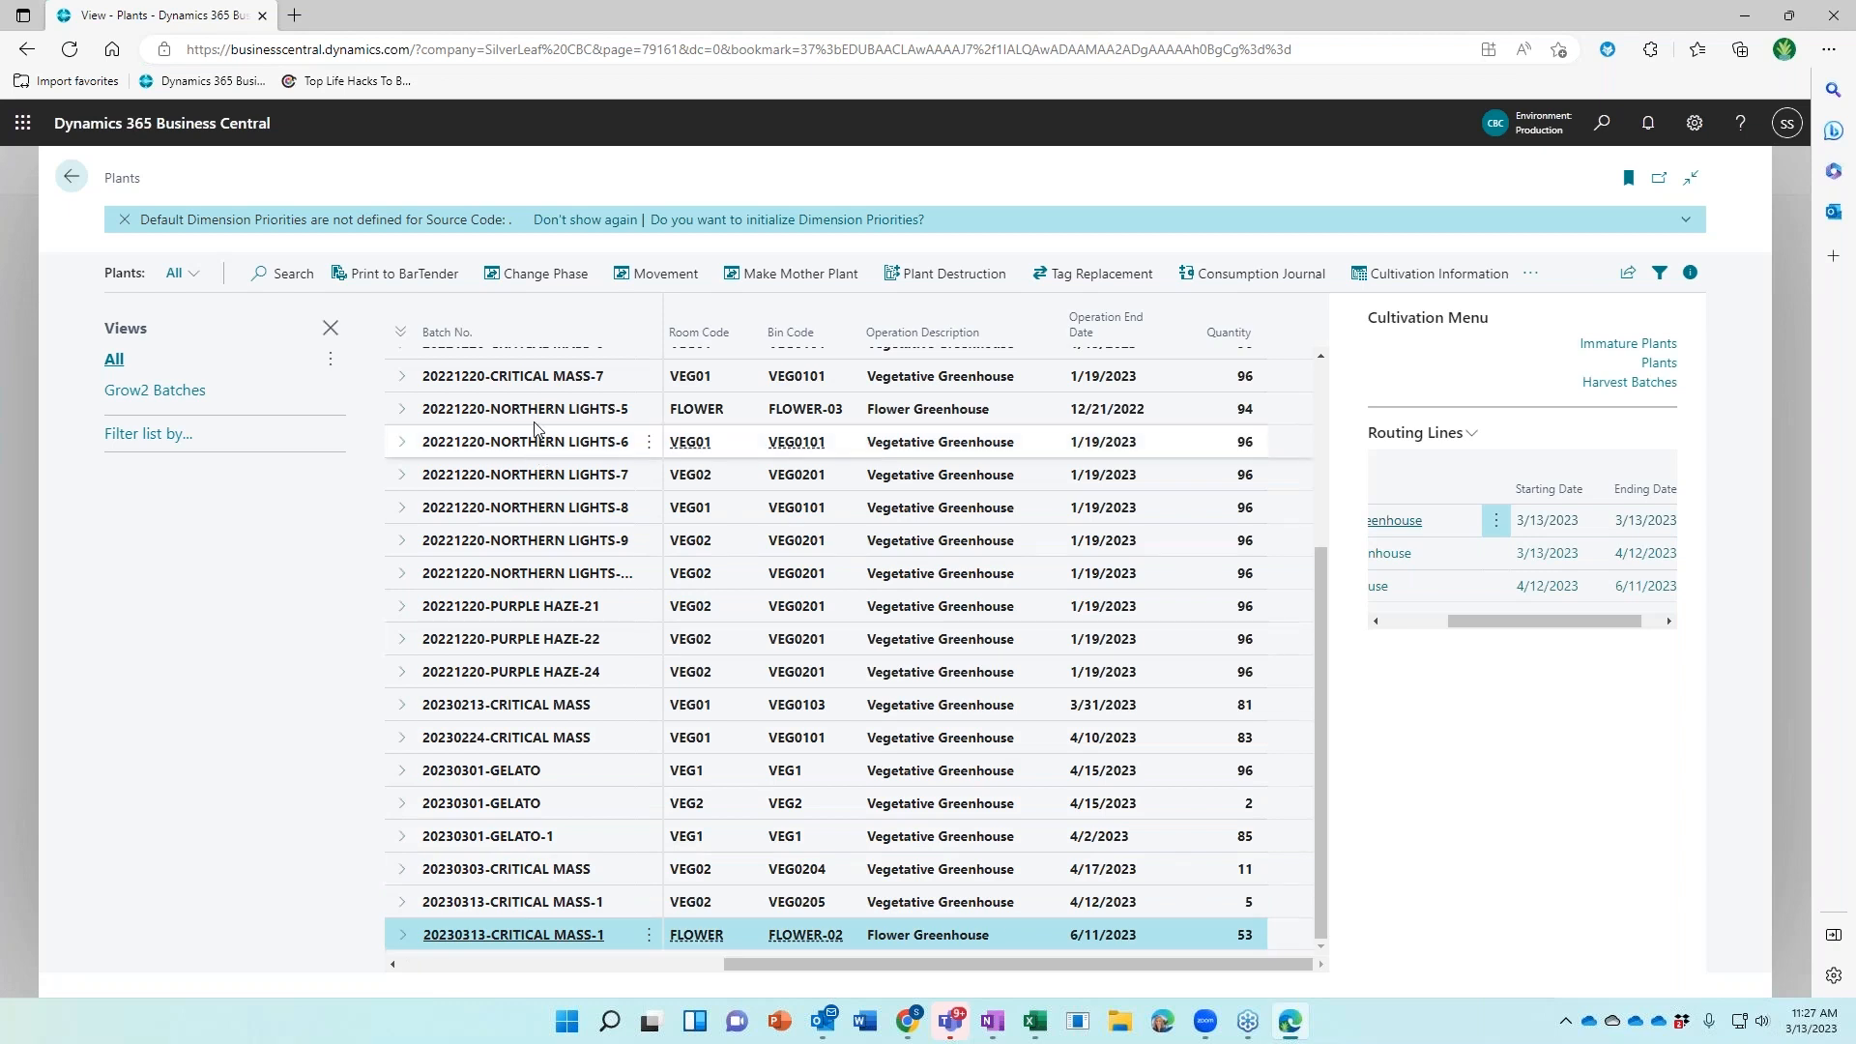
In Plant To Harvest, enter 53*580 as total output weight, giving 30,740
click(532, 275)
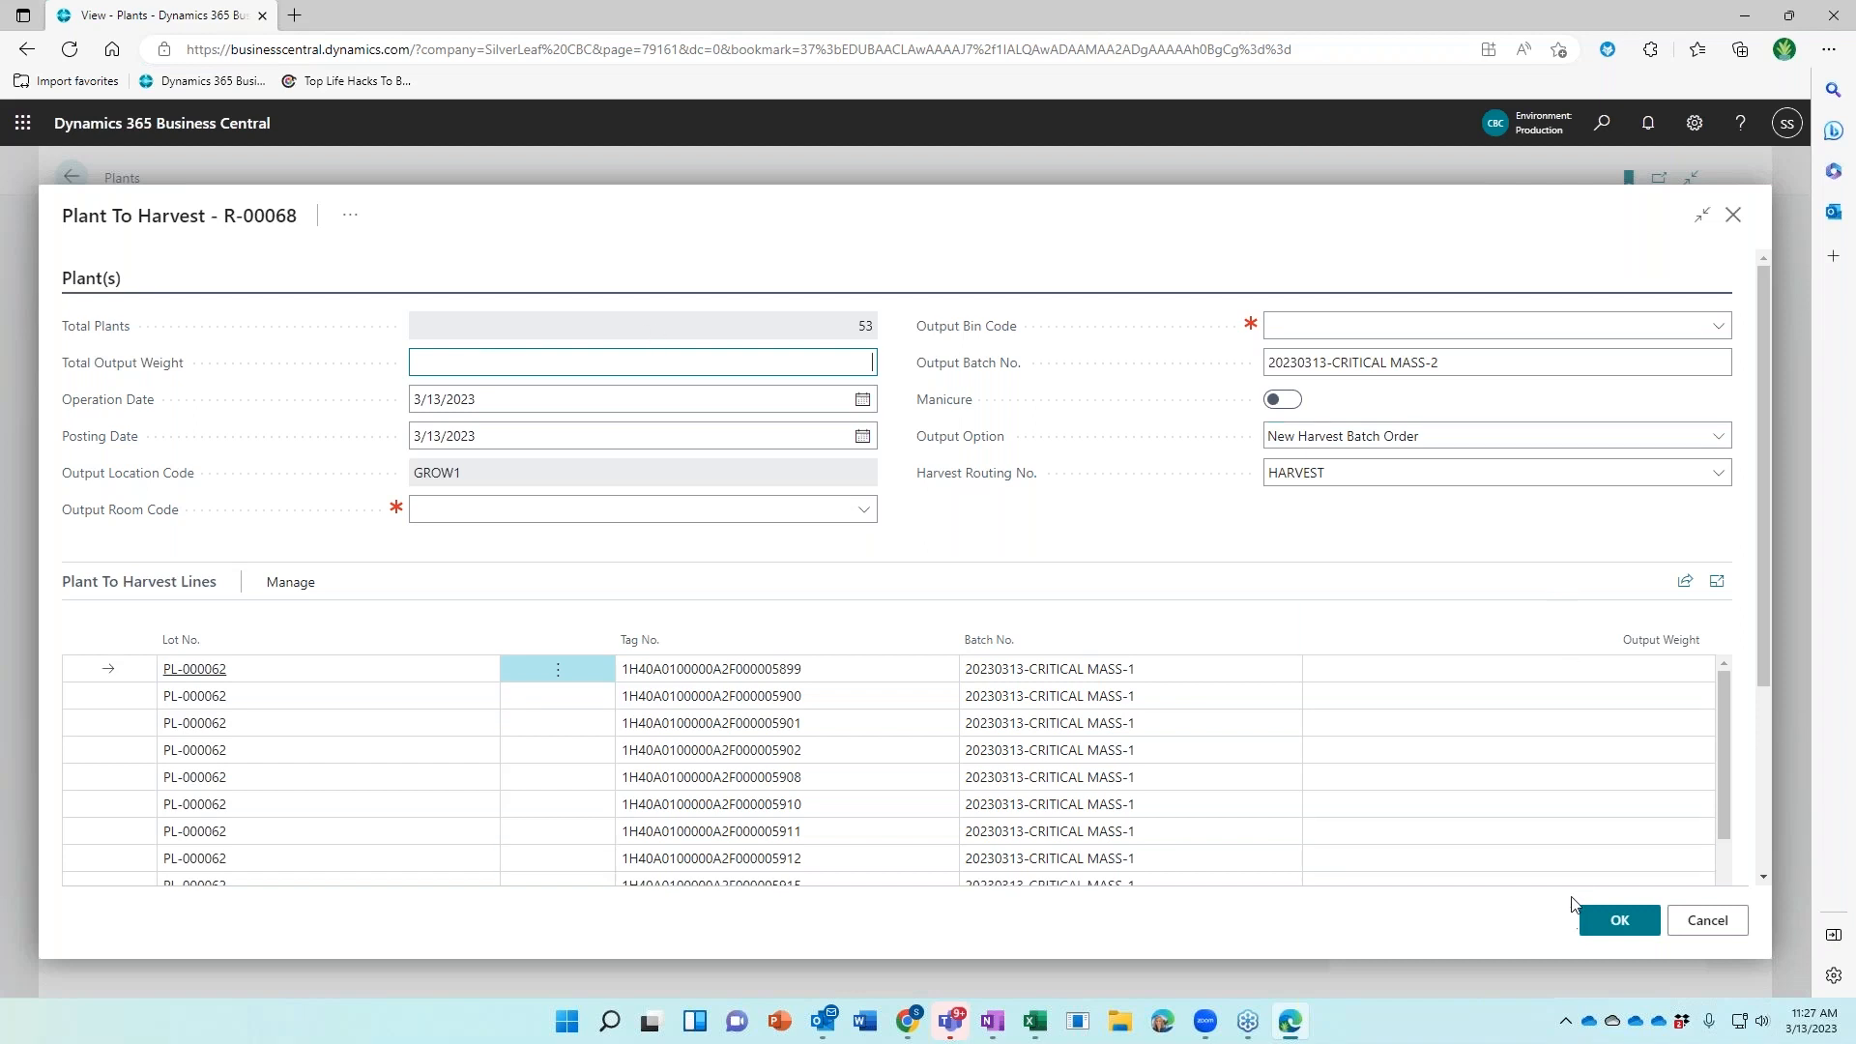
click(350, 214)
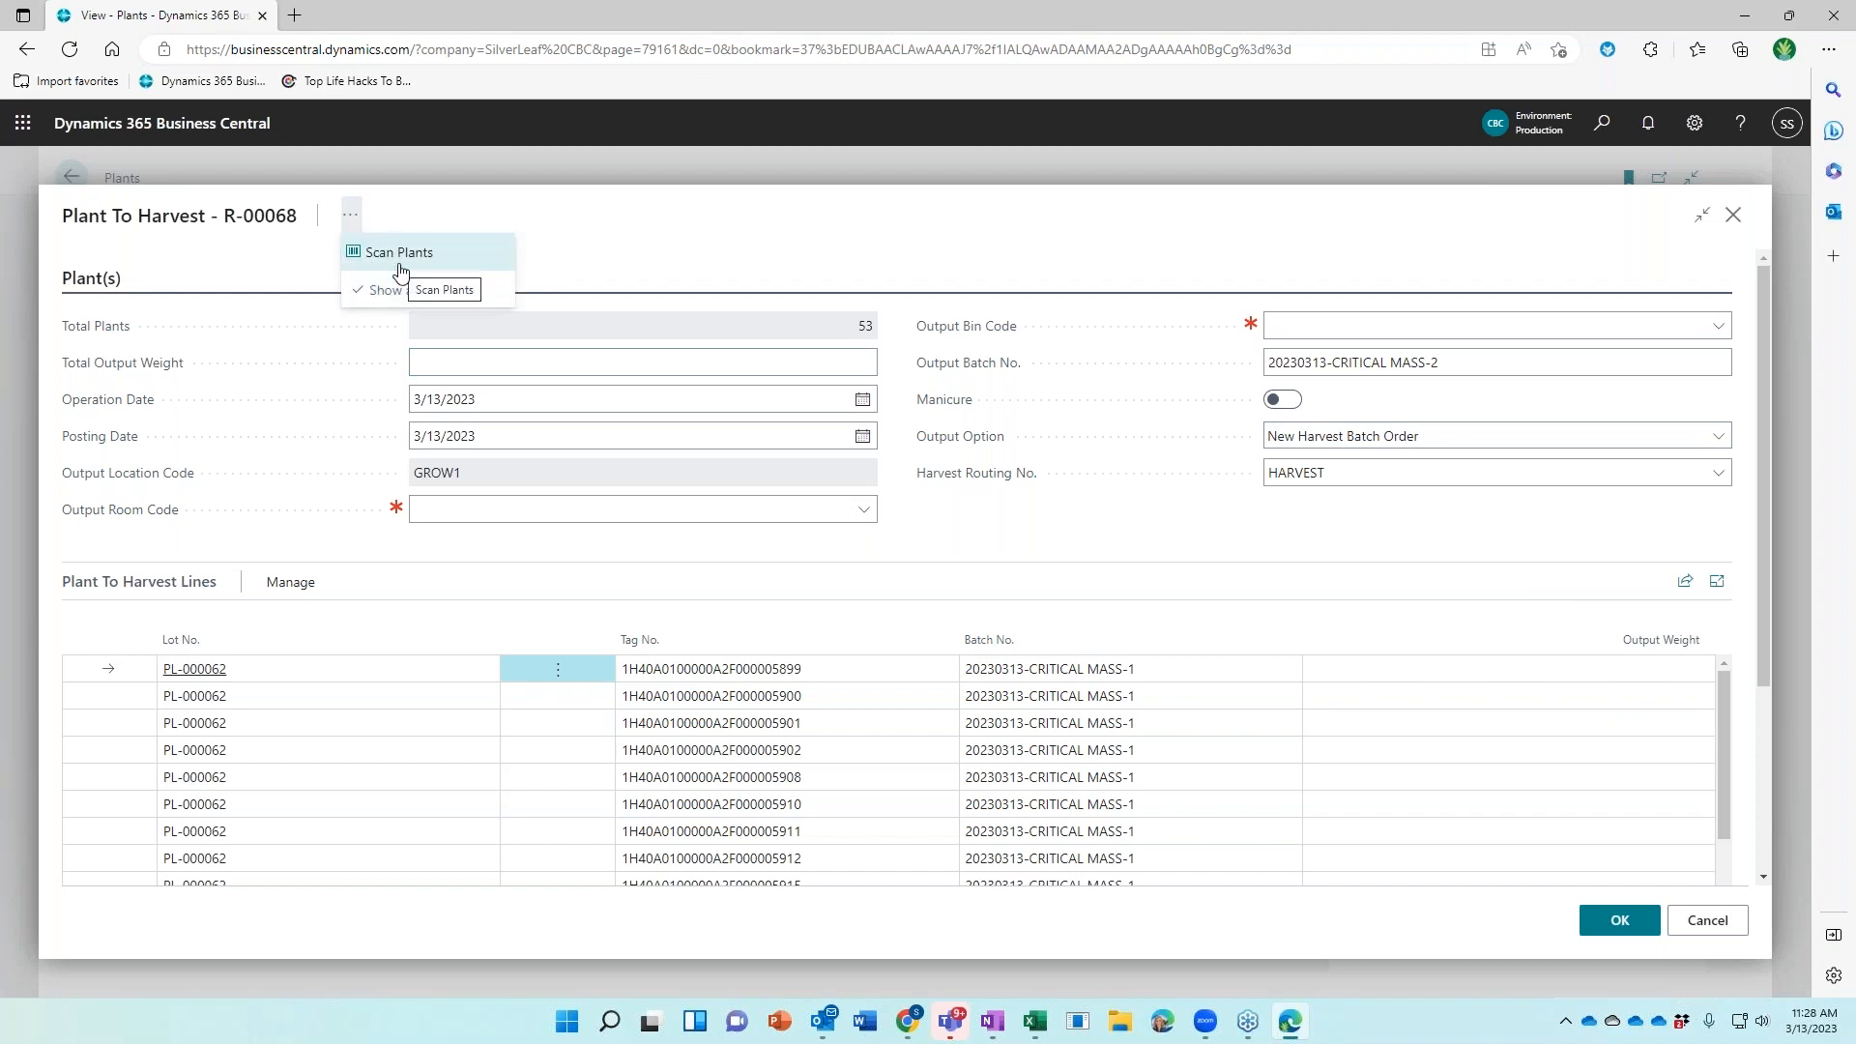
click(722, 360)
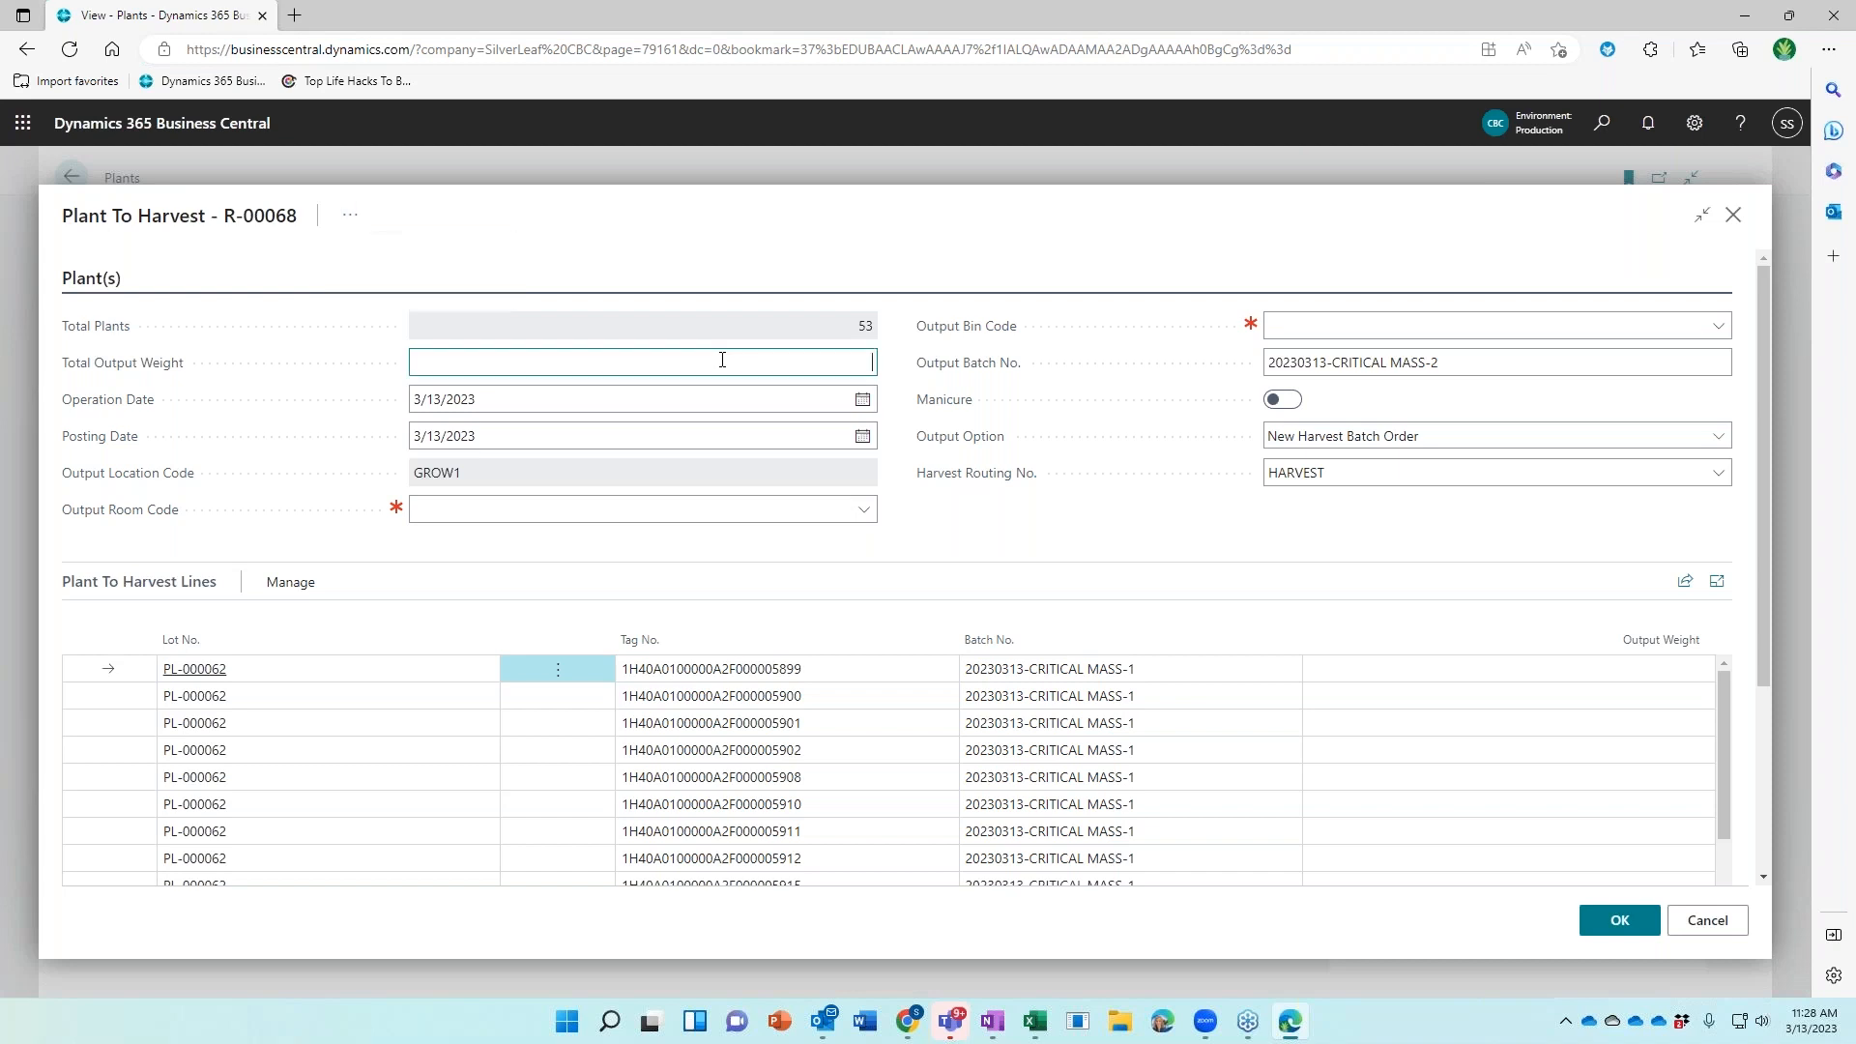
text(53*580)
key(Tab)
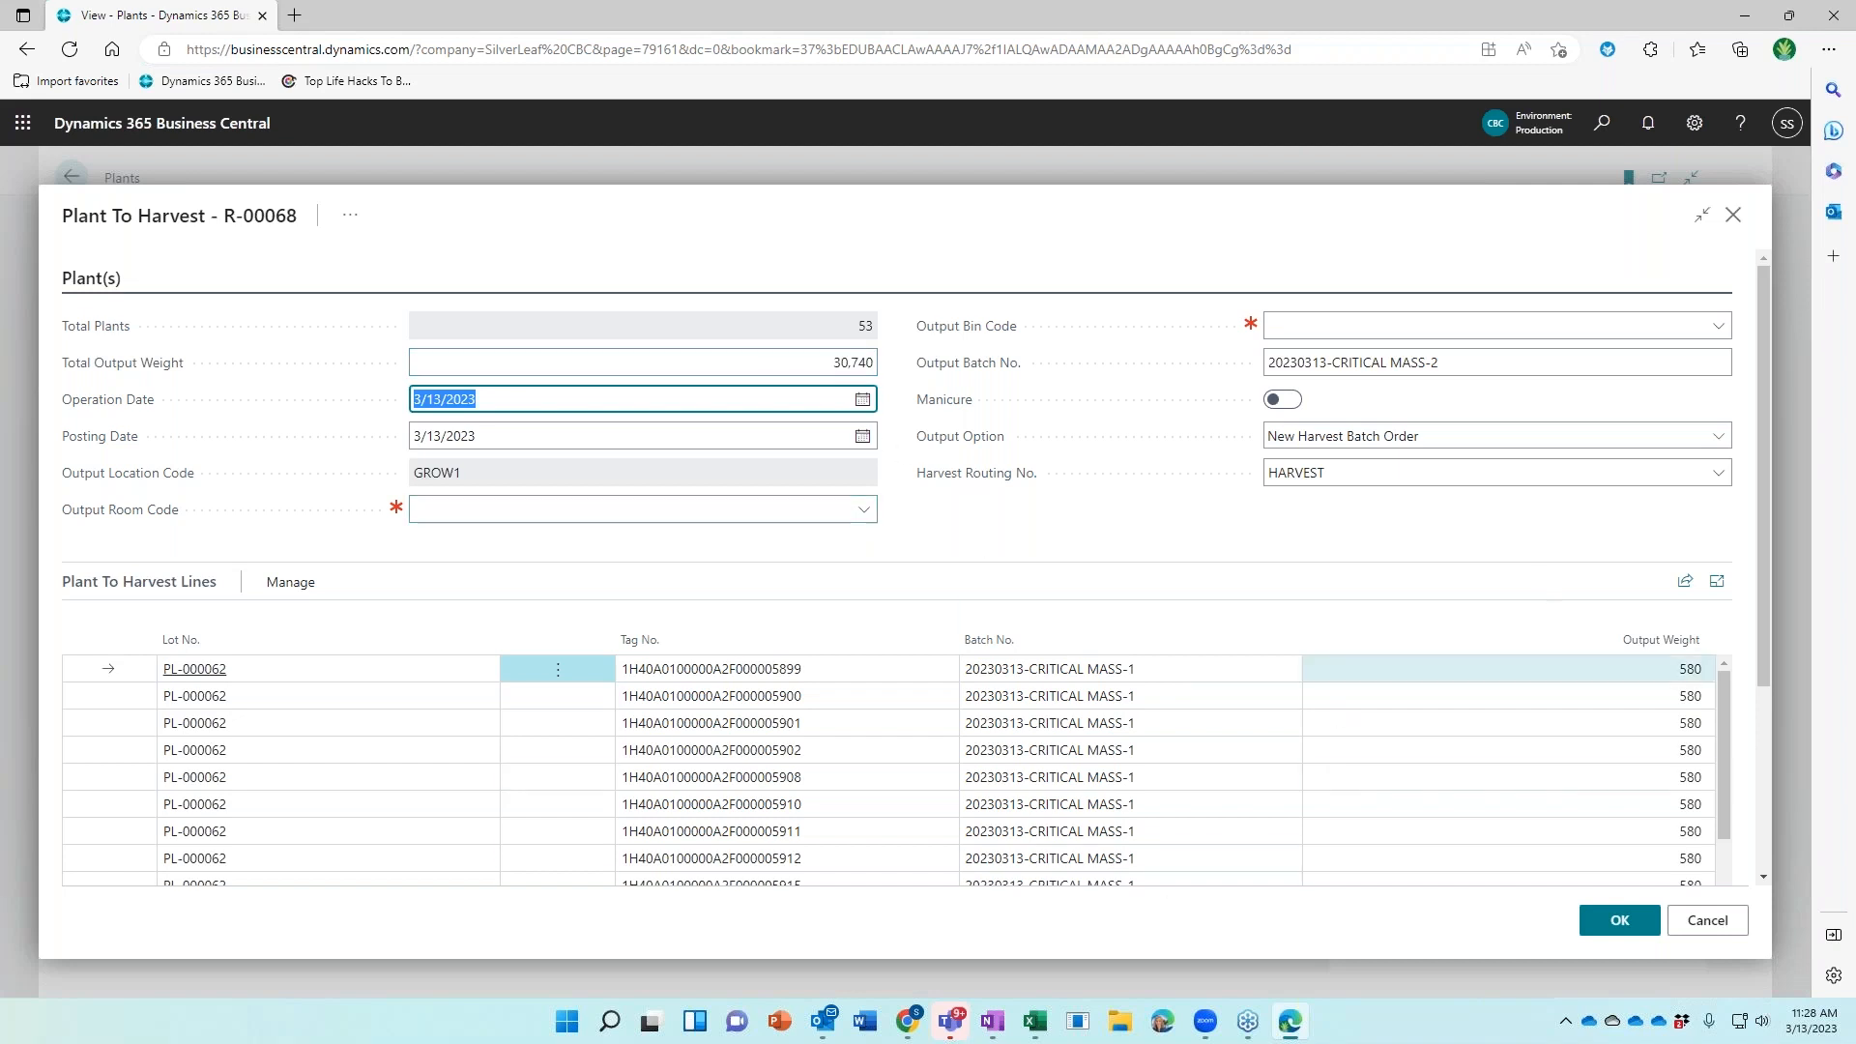
scroll(1581, 758, down, 2)
scroll(1579, 759, up, 2)
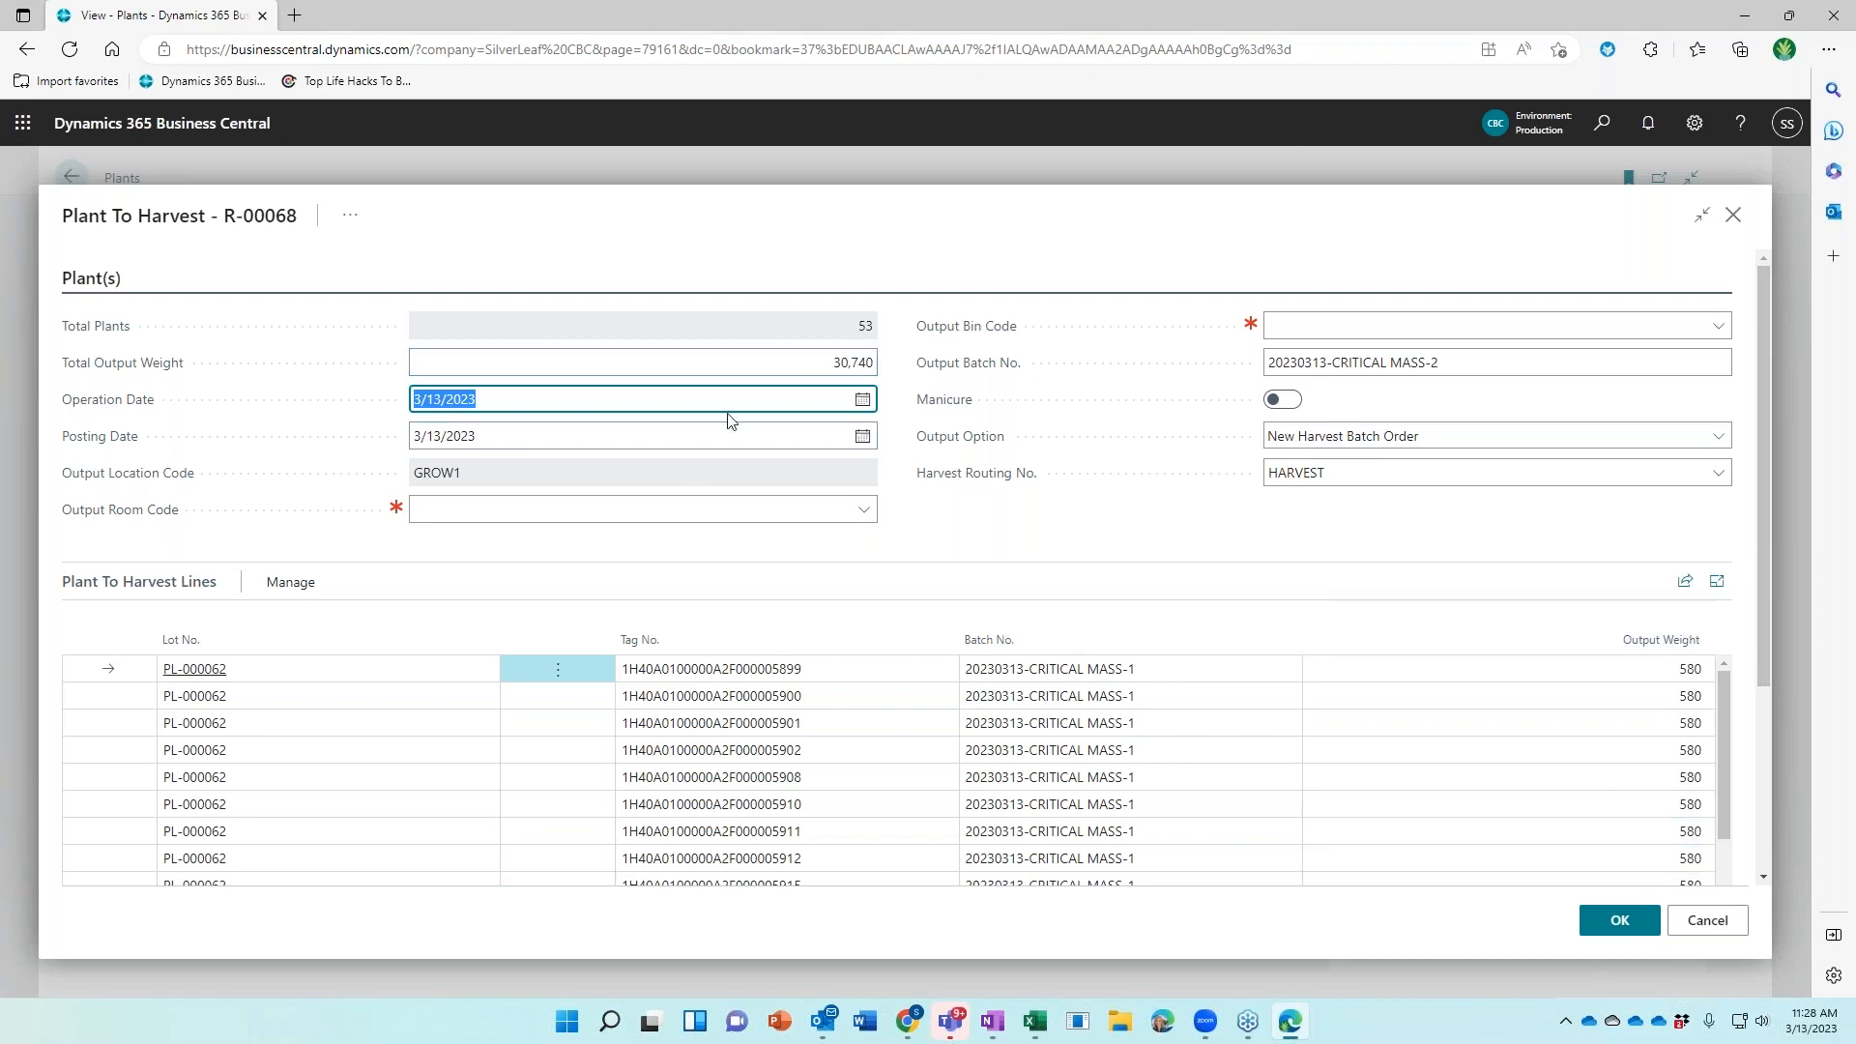
Set the harvest operation date to 6/15/2023
text(615)
key(Tab)
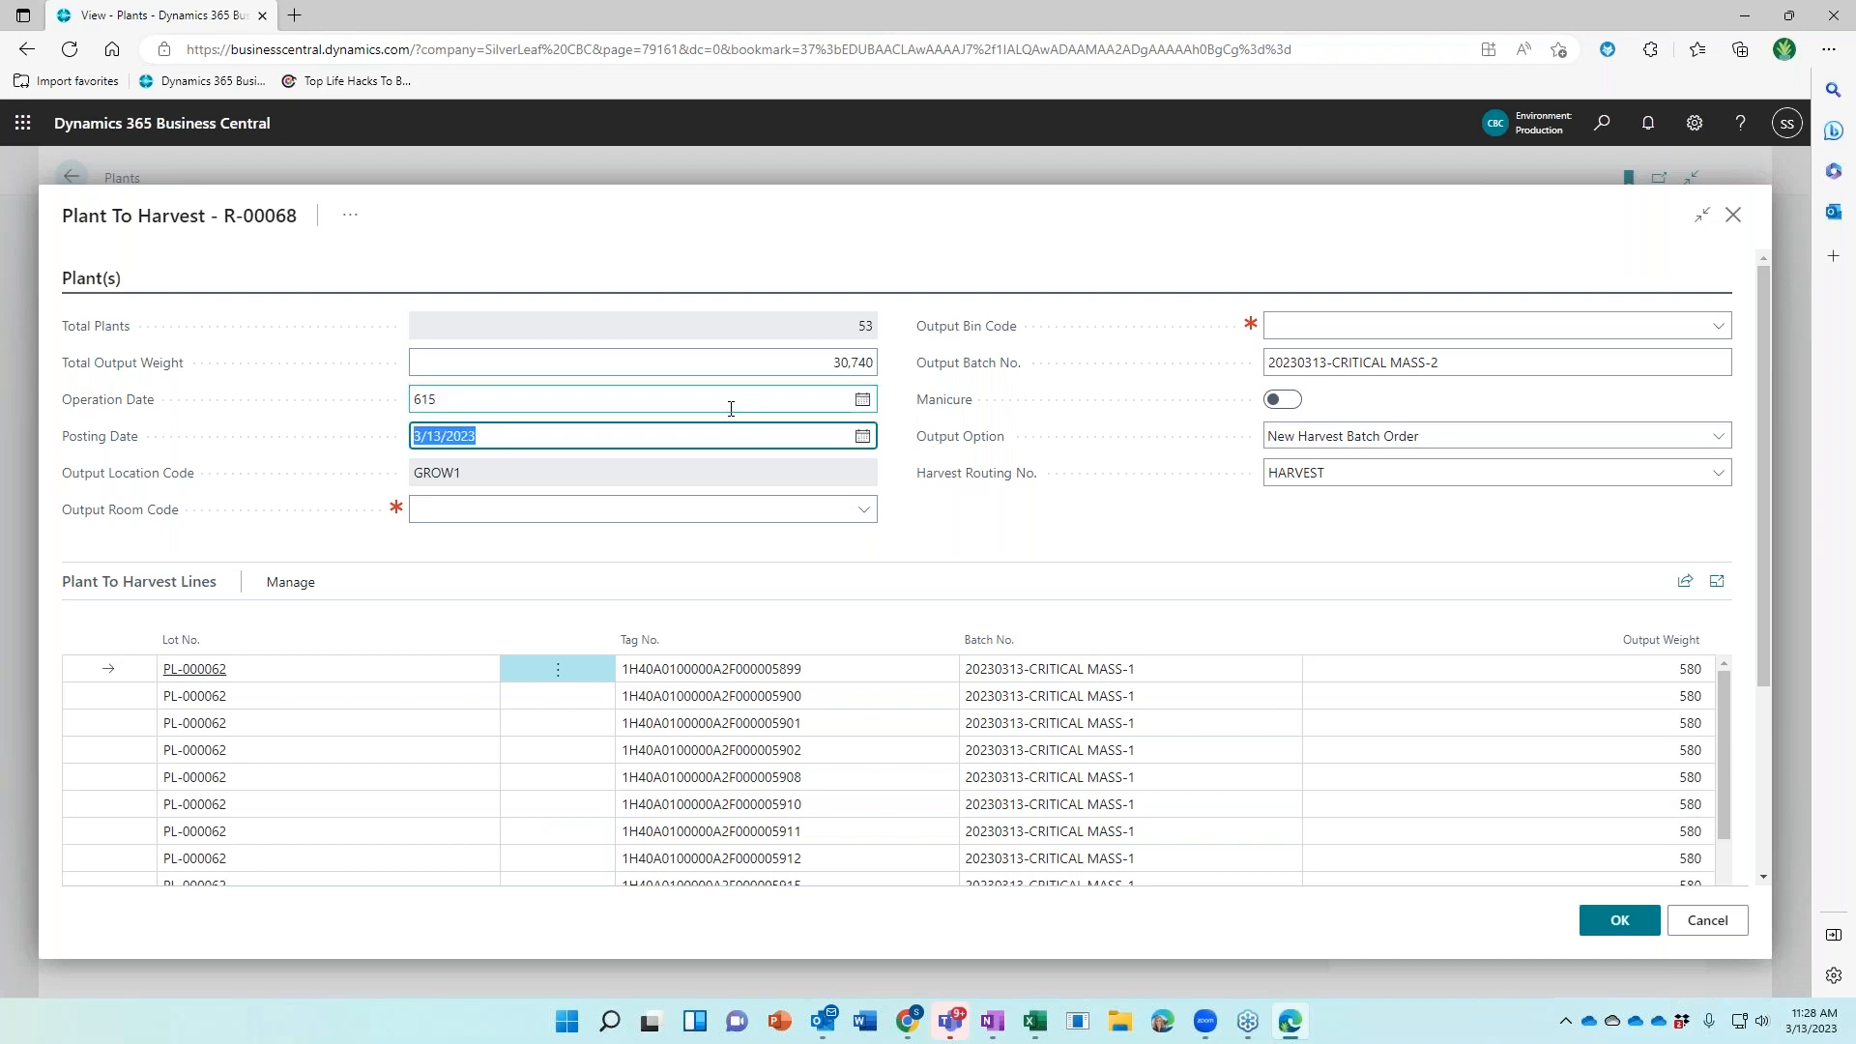
click(735, 419)
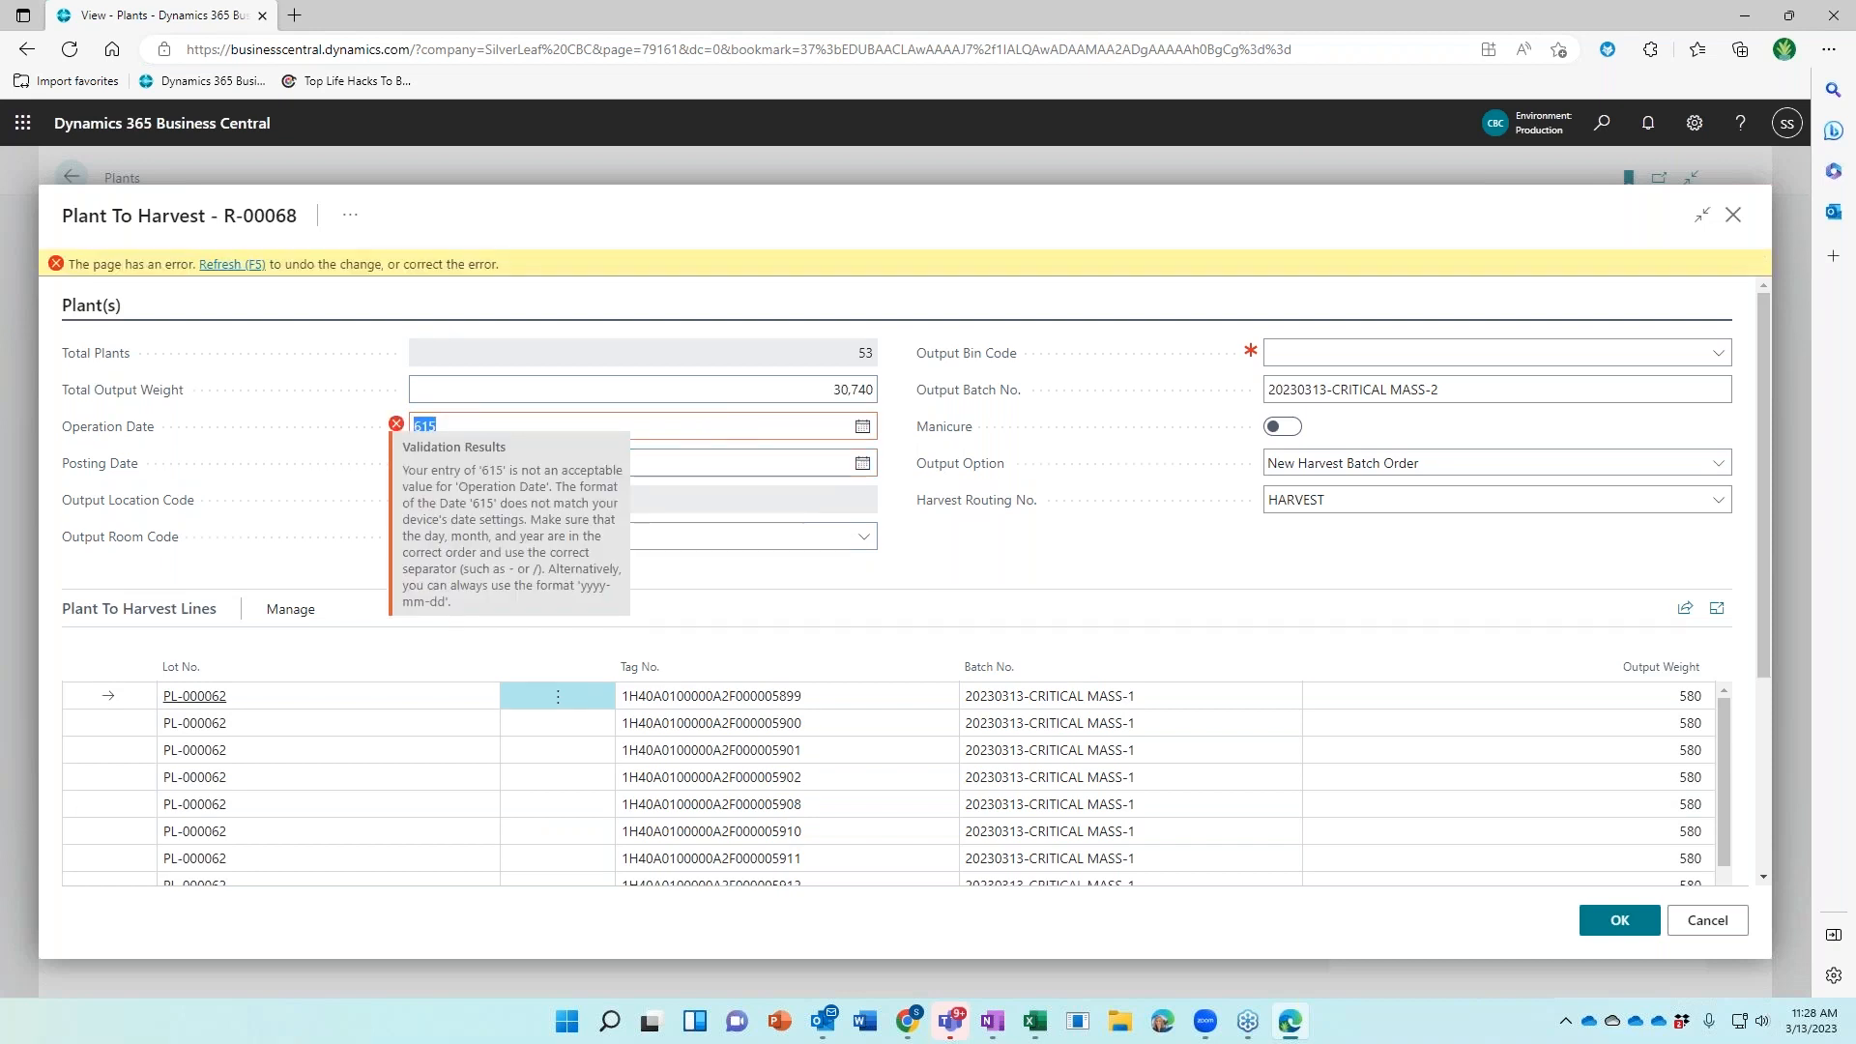
text(6/15)
key(Tab)
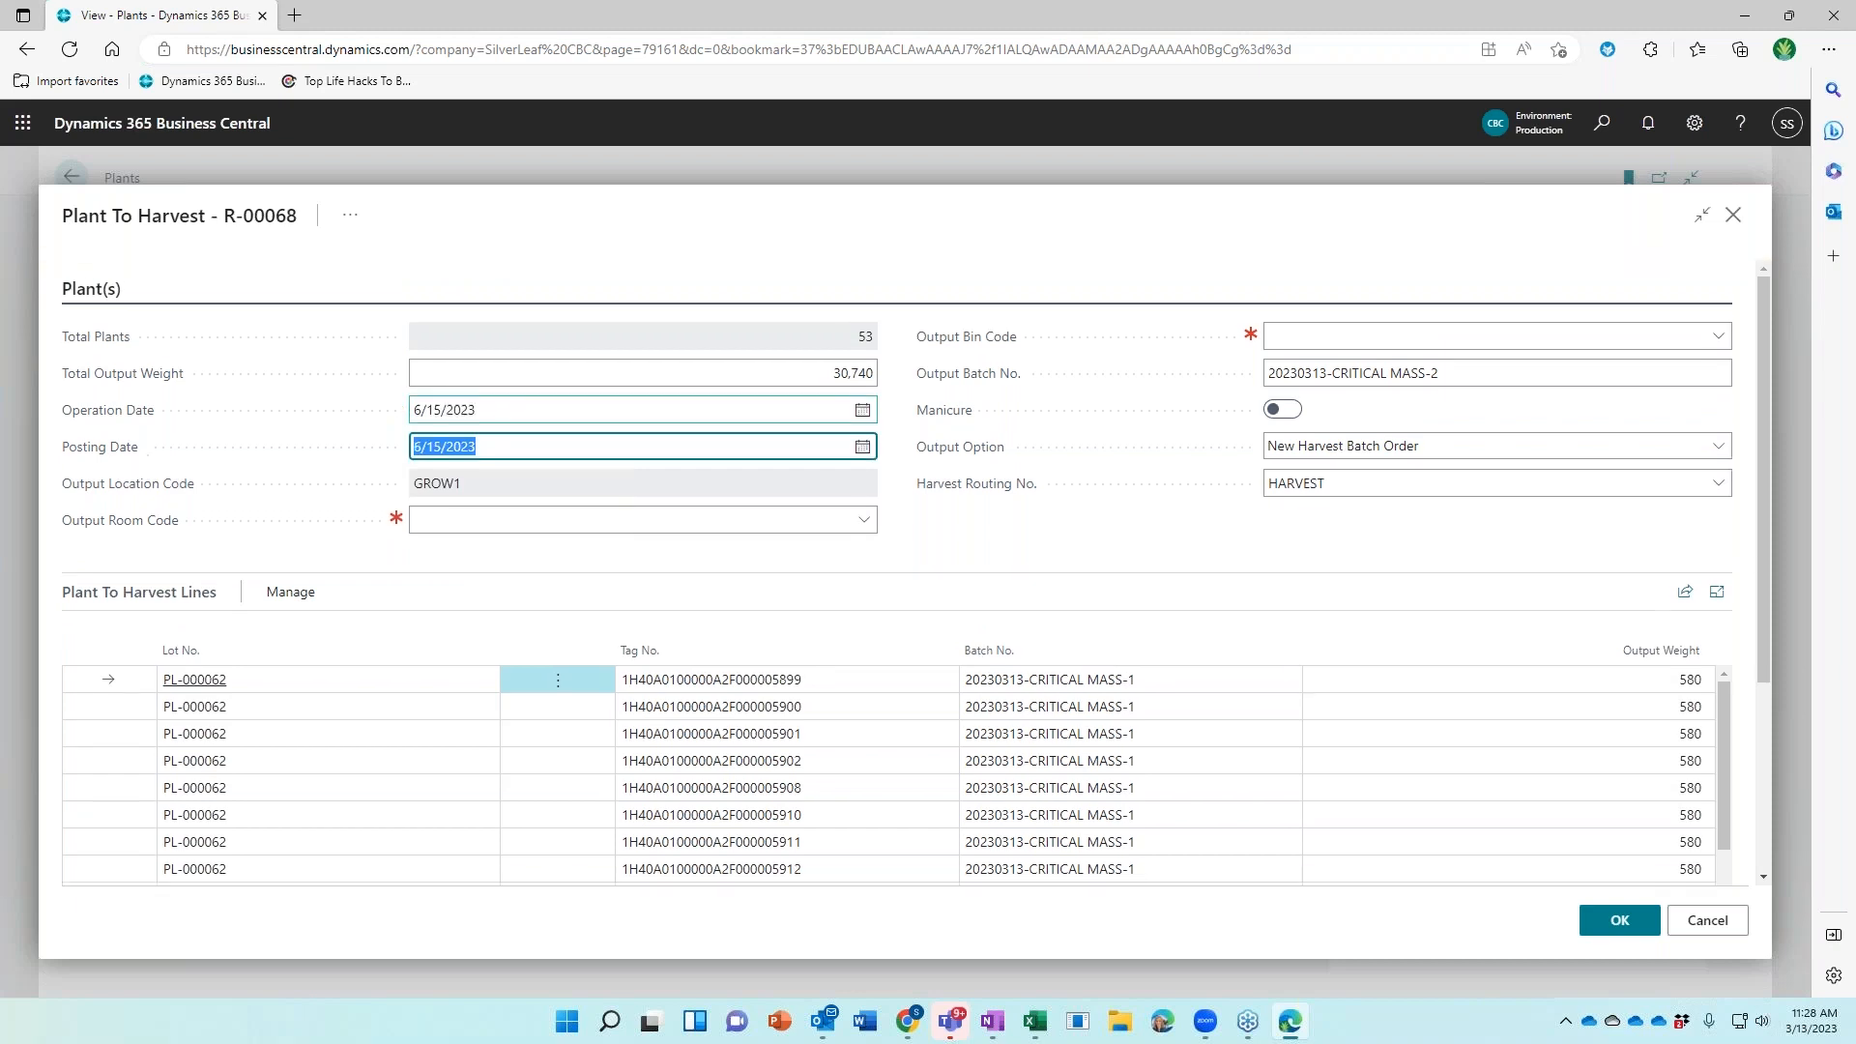
Set the output room to DRY1 and post the 53-plant harvest
click(861, 511)
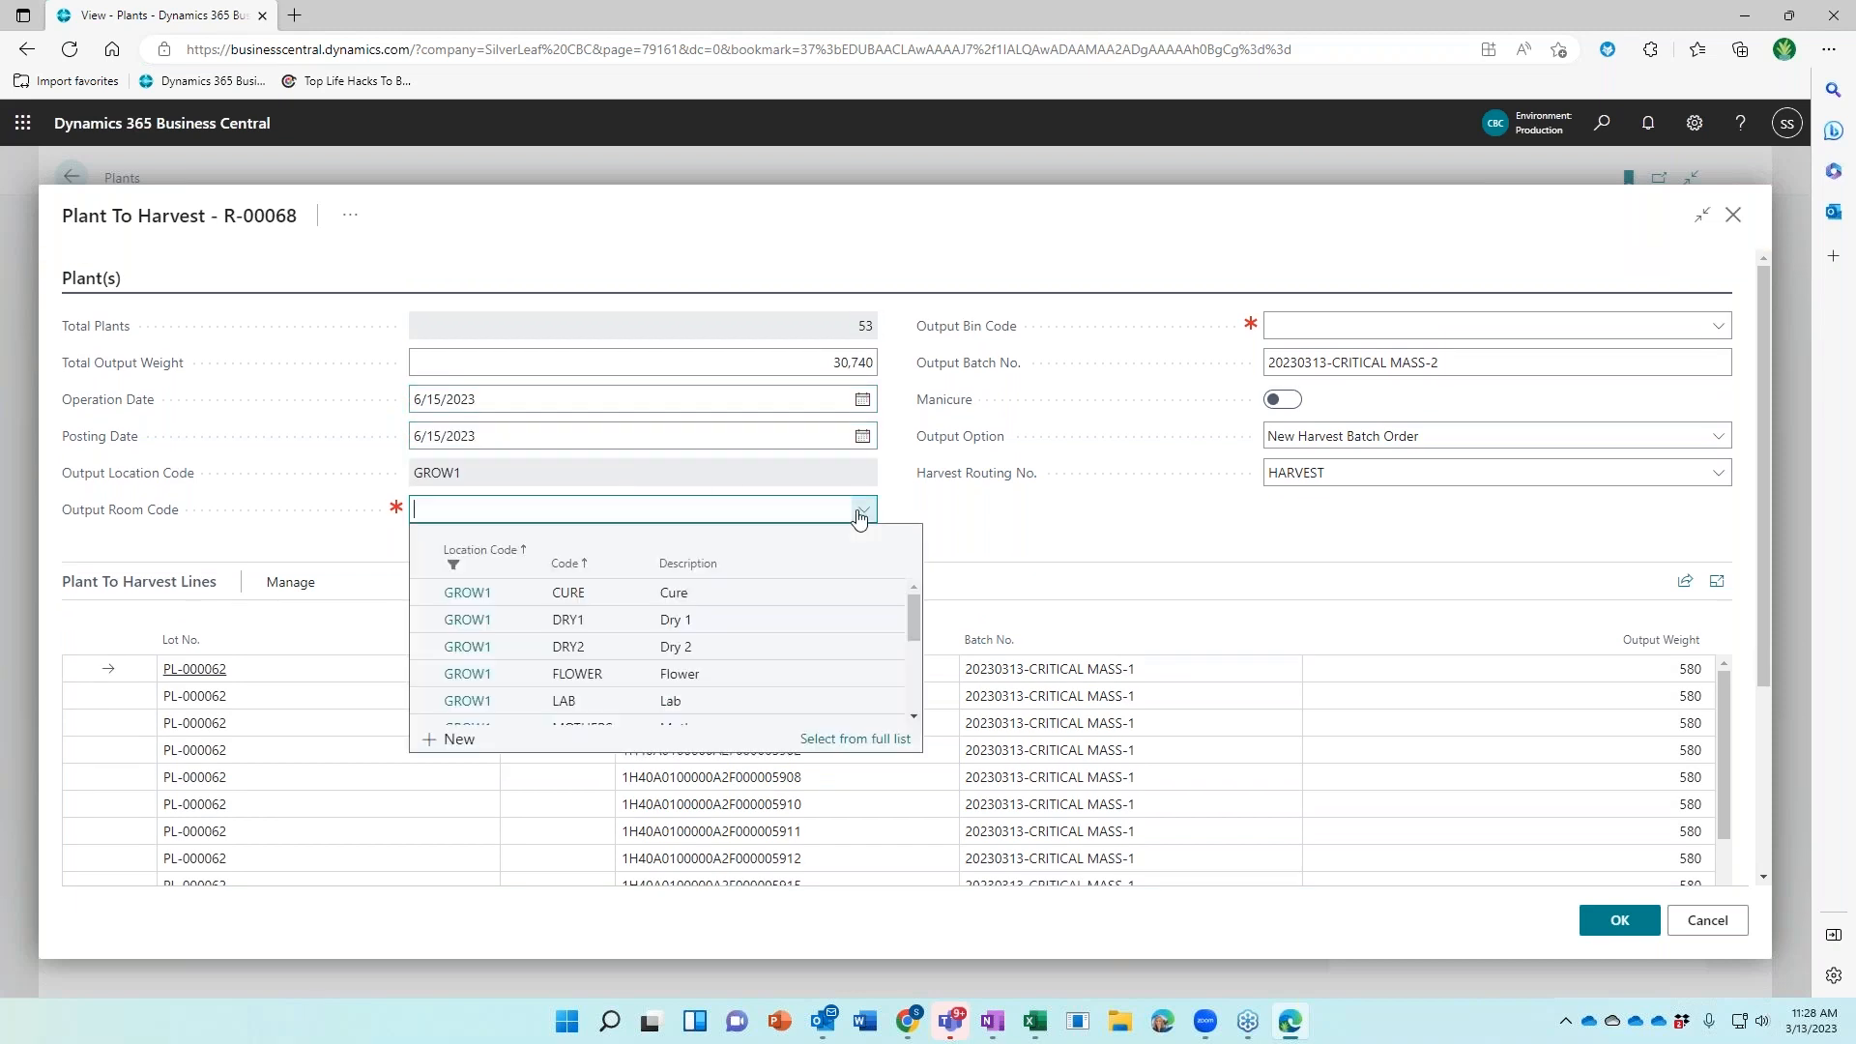
click(733, 618)
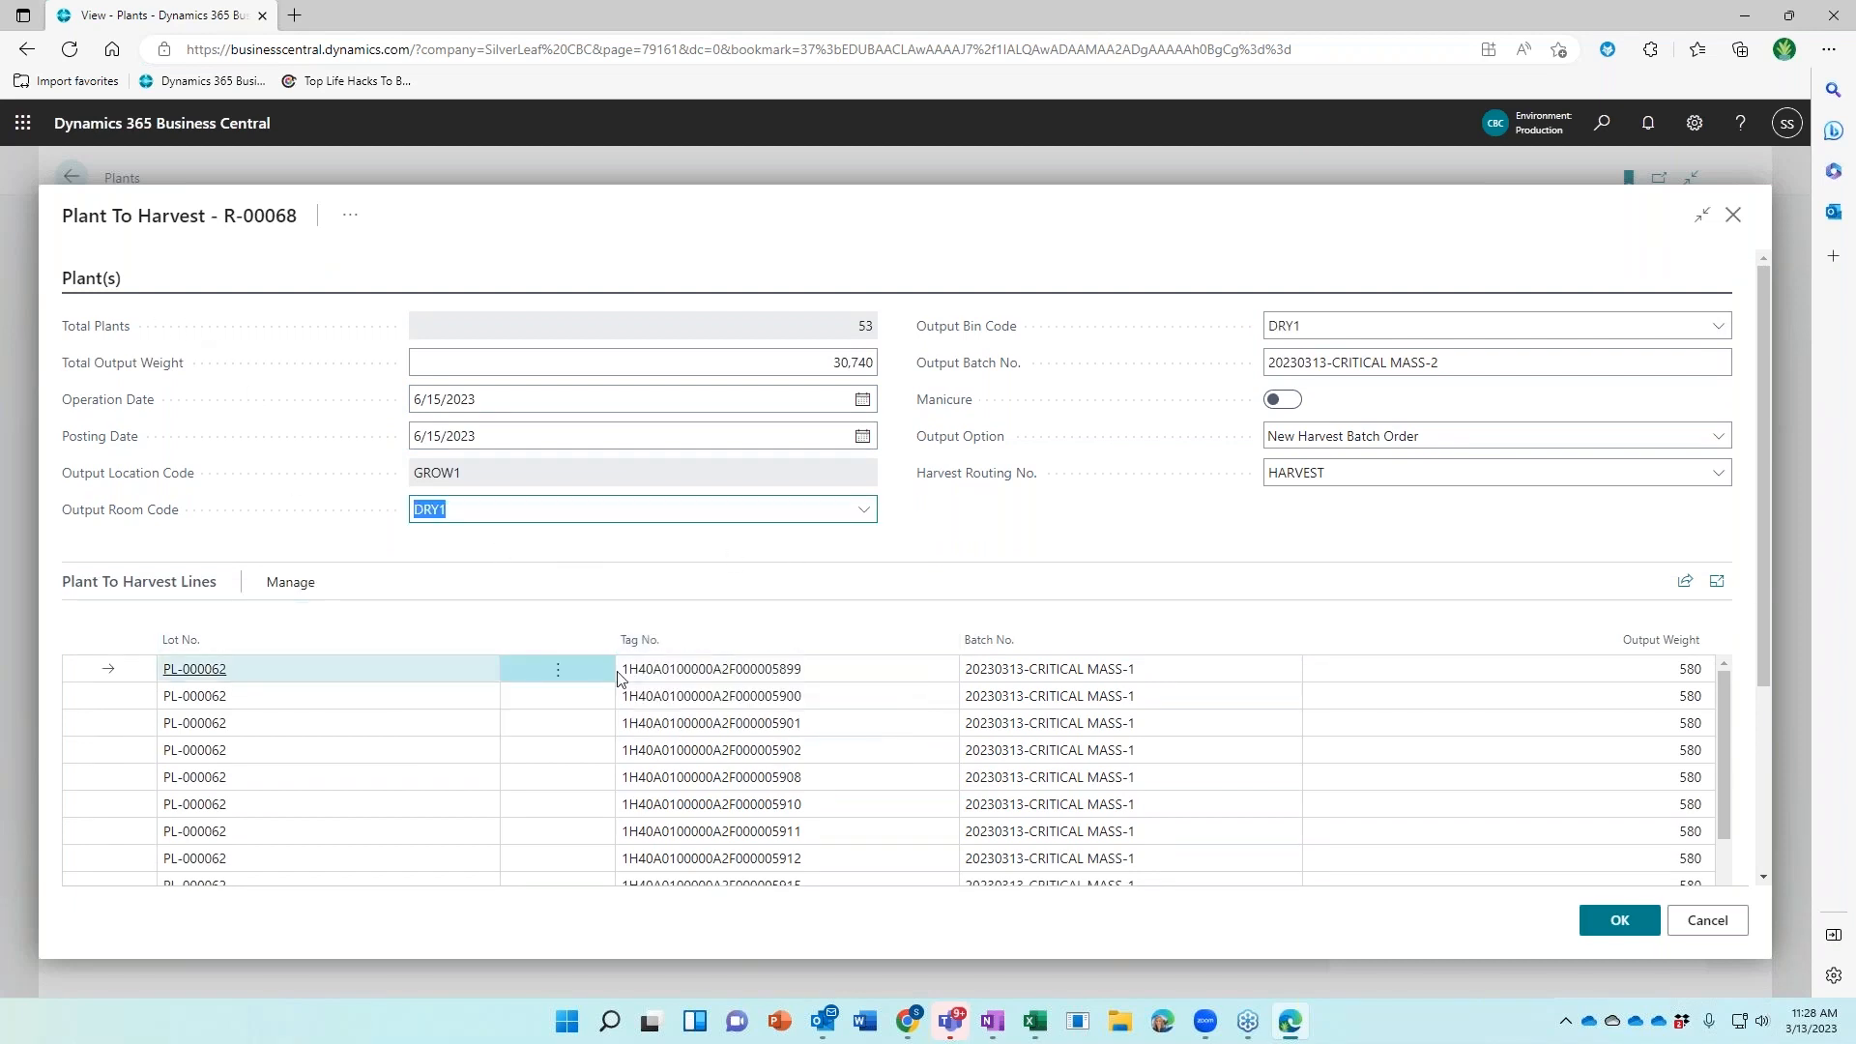
click(1605, 923)
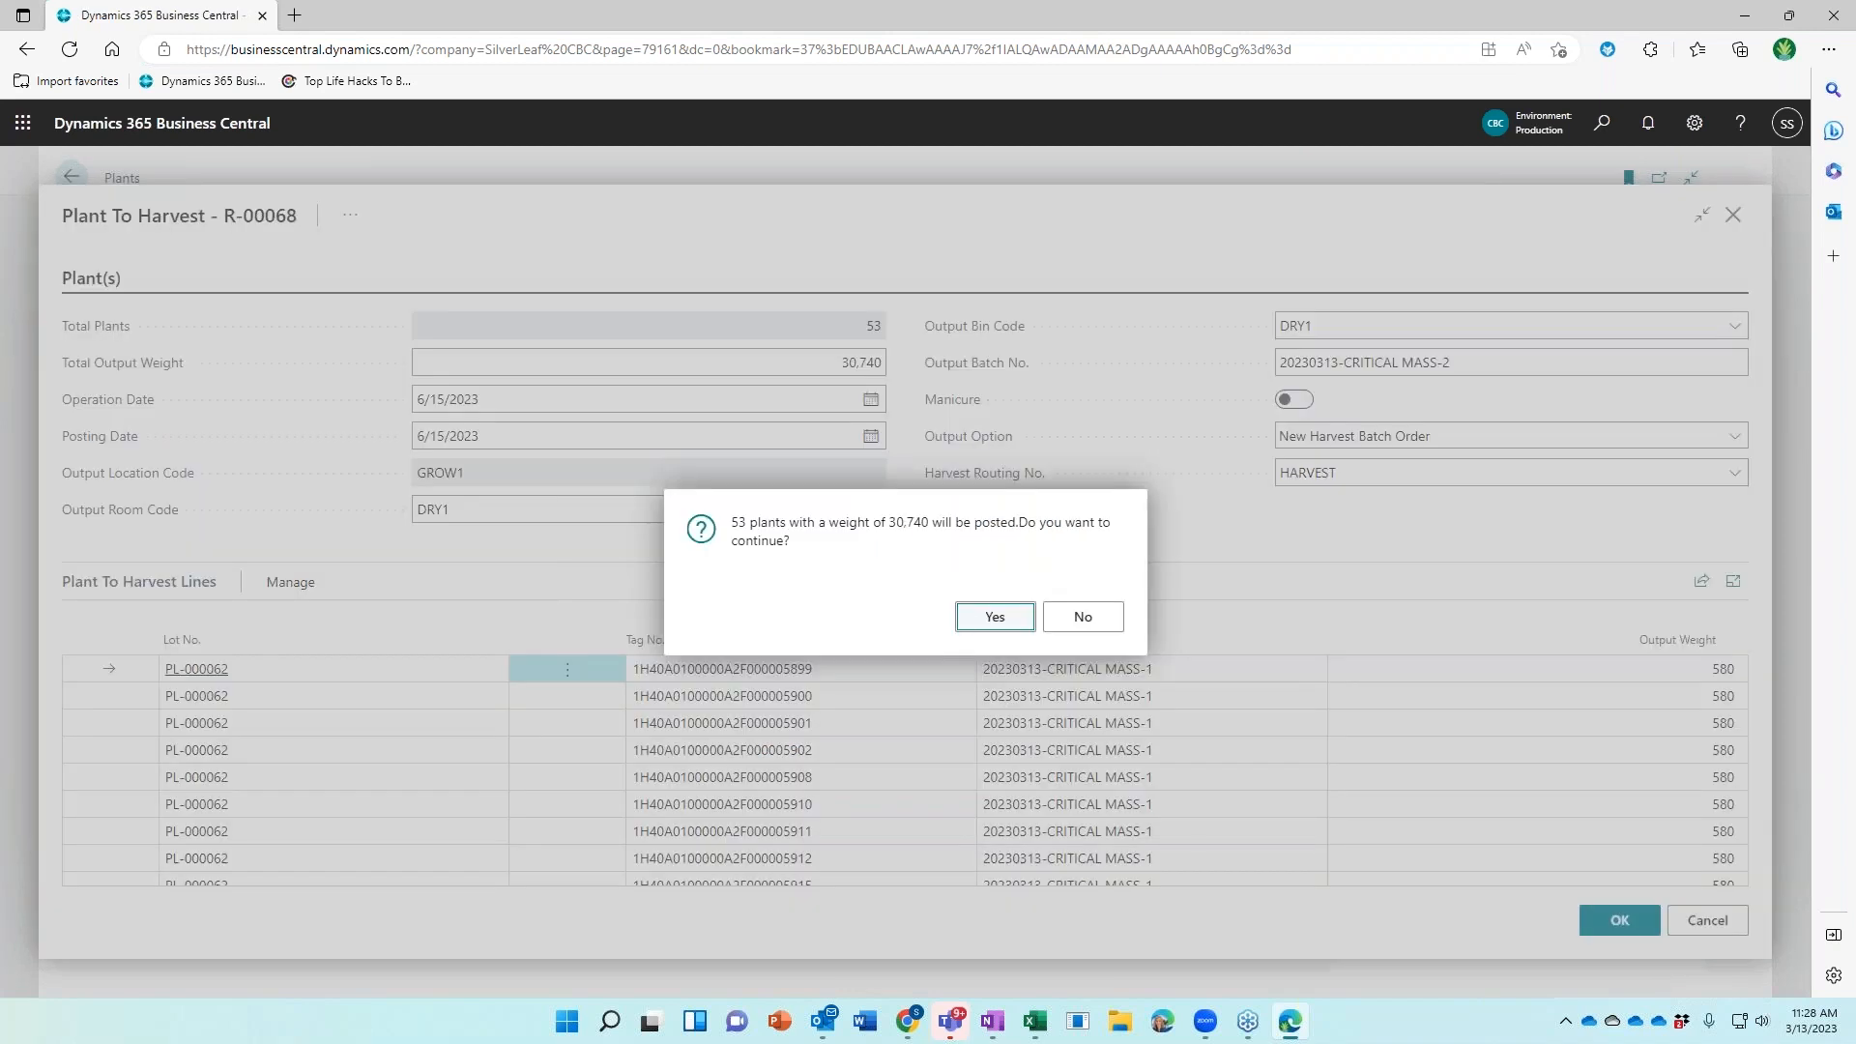
click(982, 628)
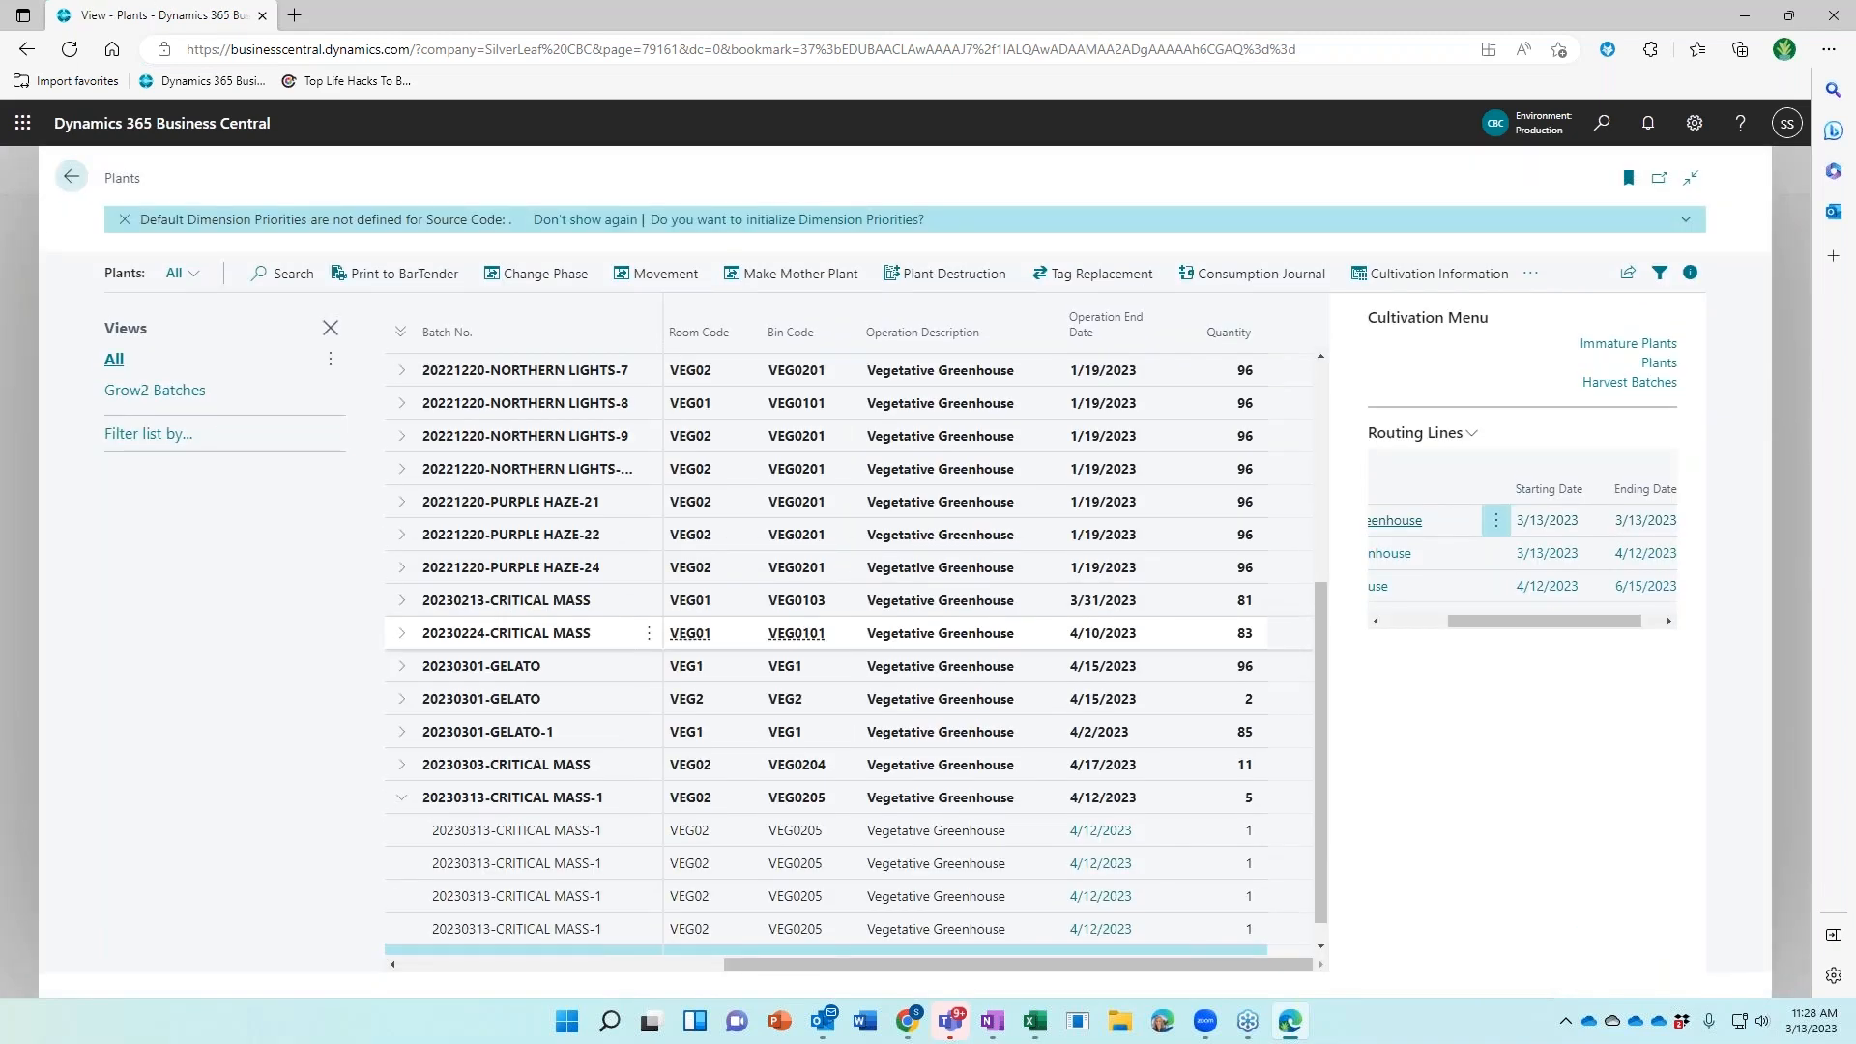
Open Harvest Batches and expand 20230313-CRITICAL MASS-2 to see its DRY1 lot of 30,740
click(1612, 386)
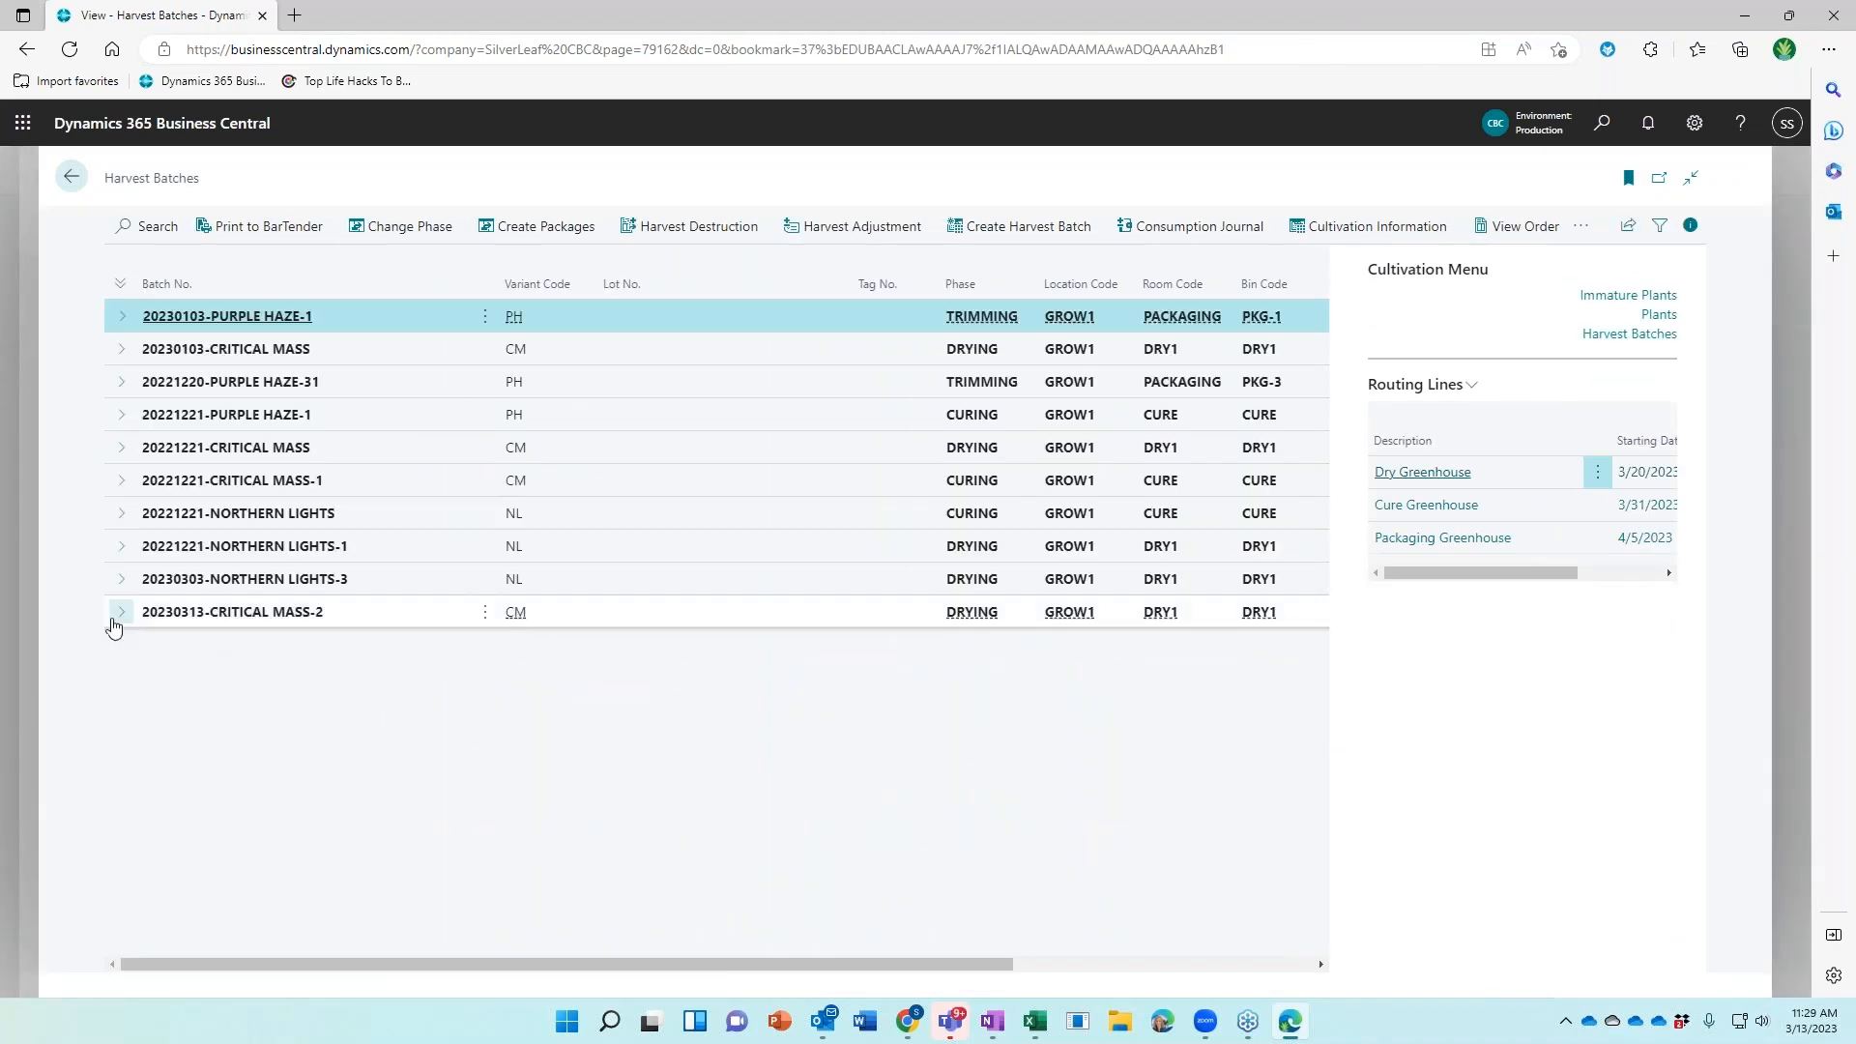
click(458, 619)
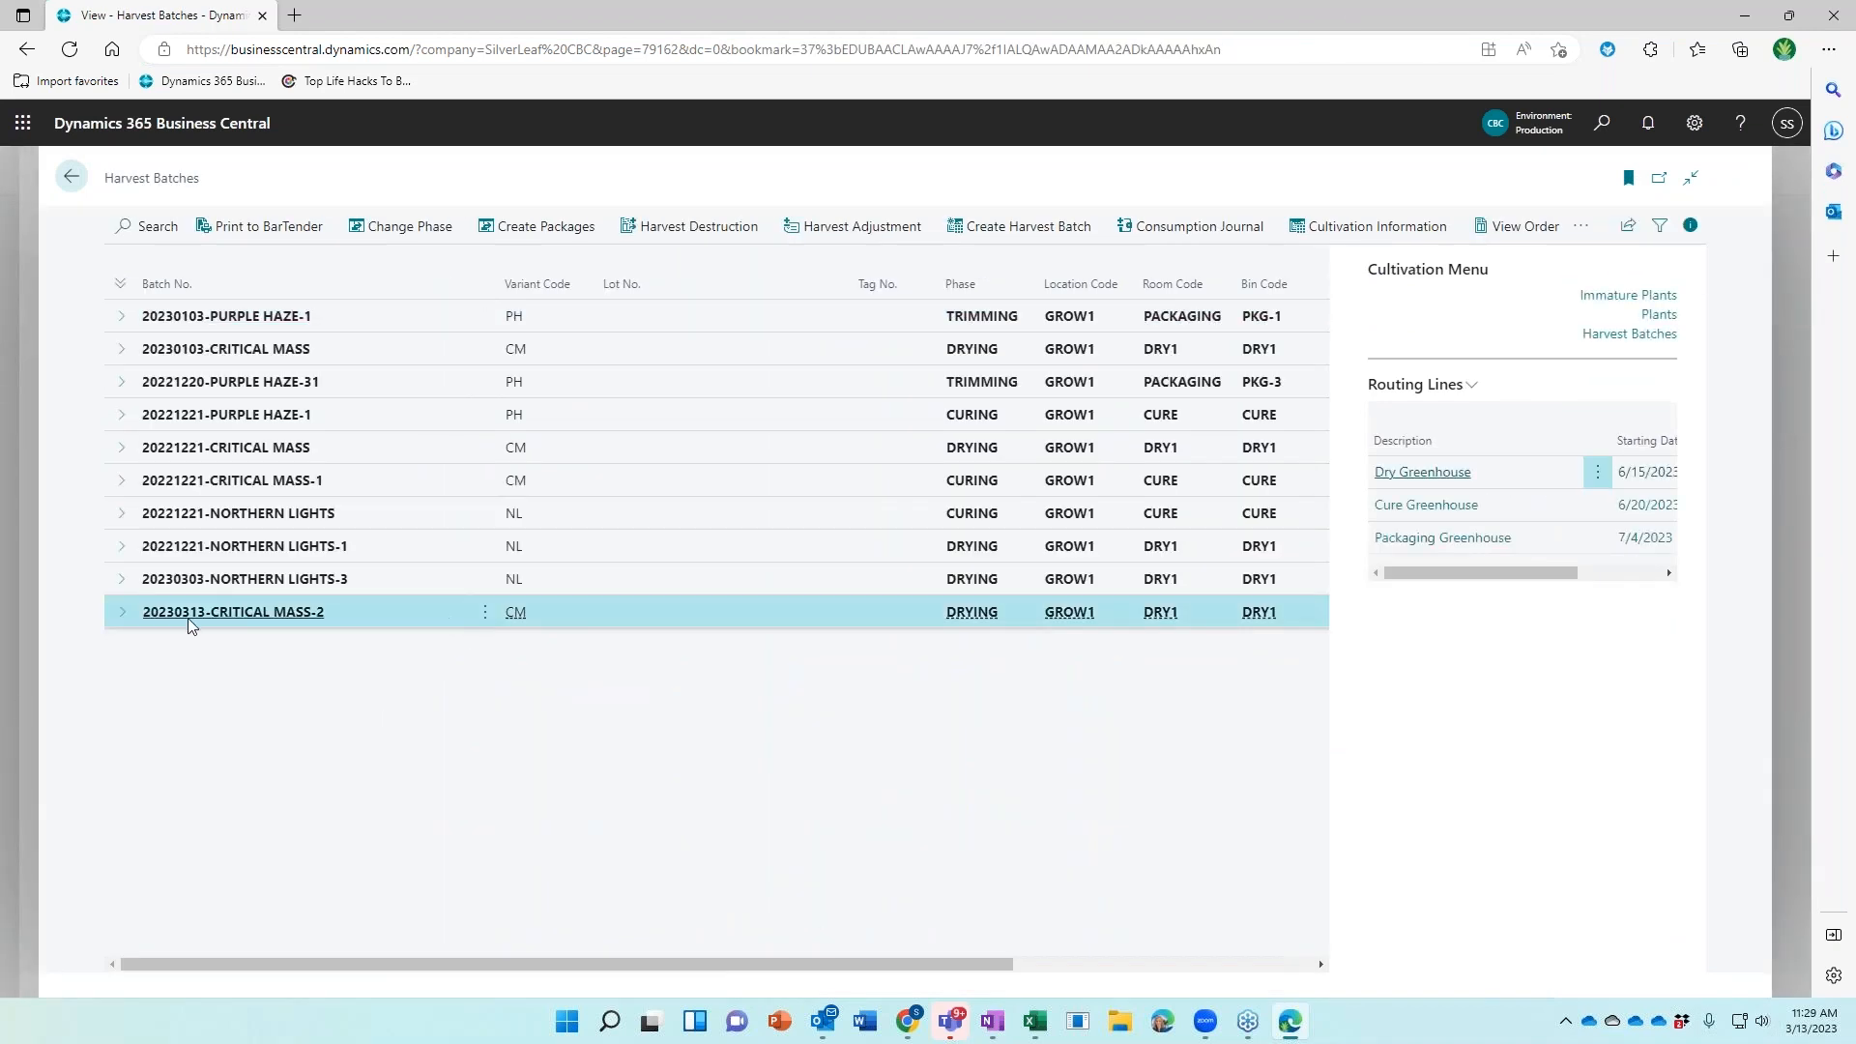
click(122, 617)
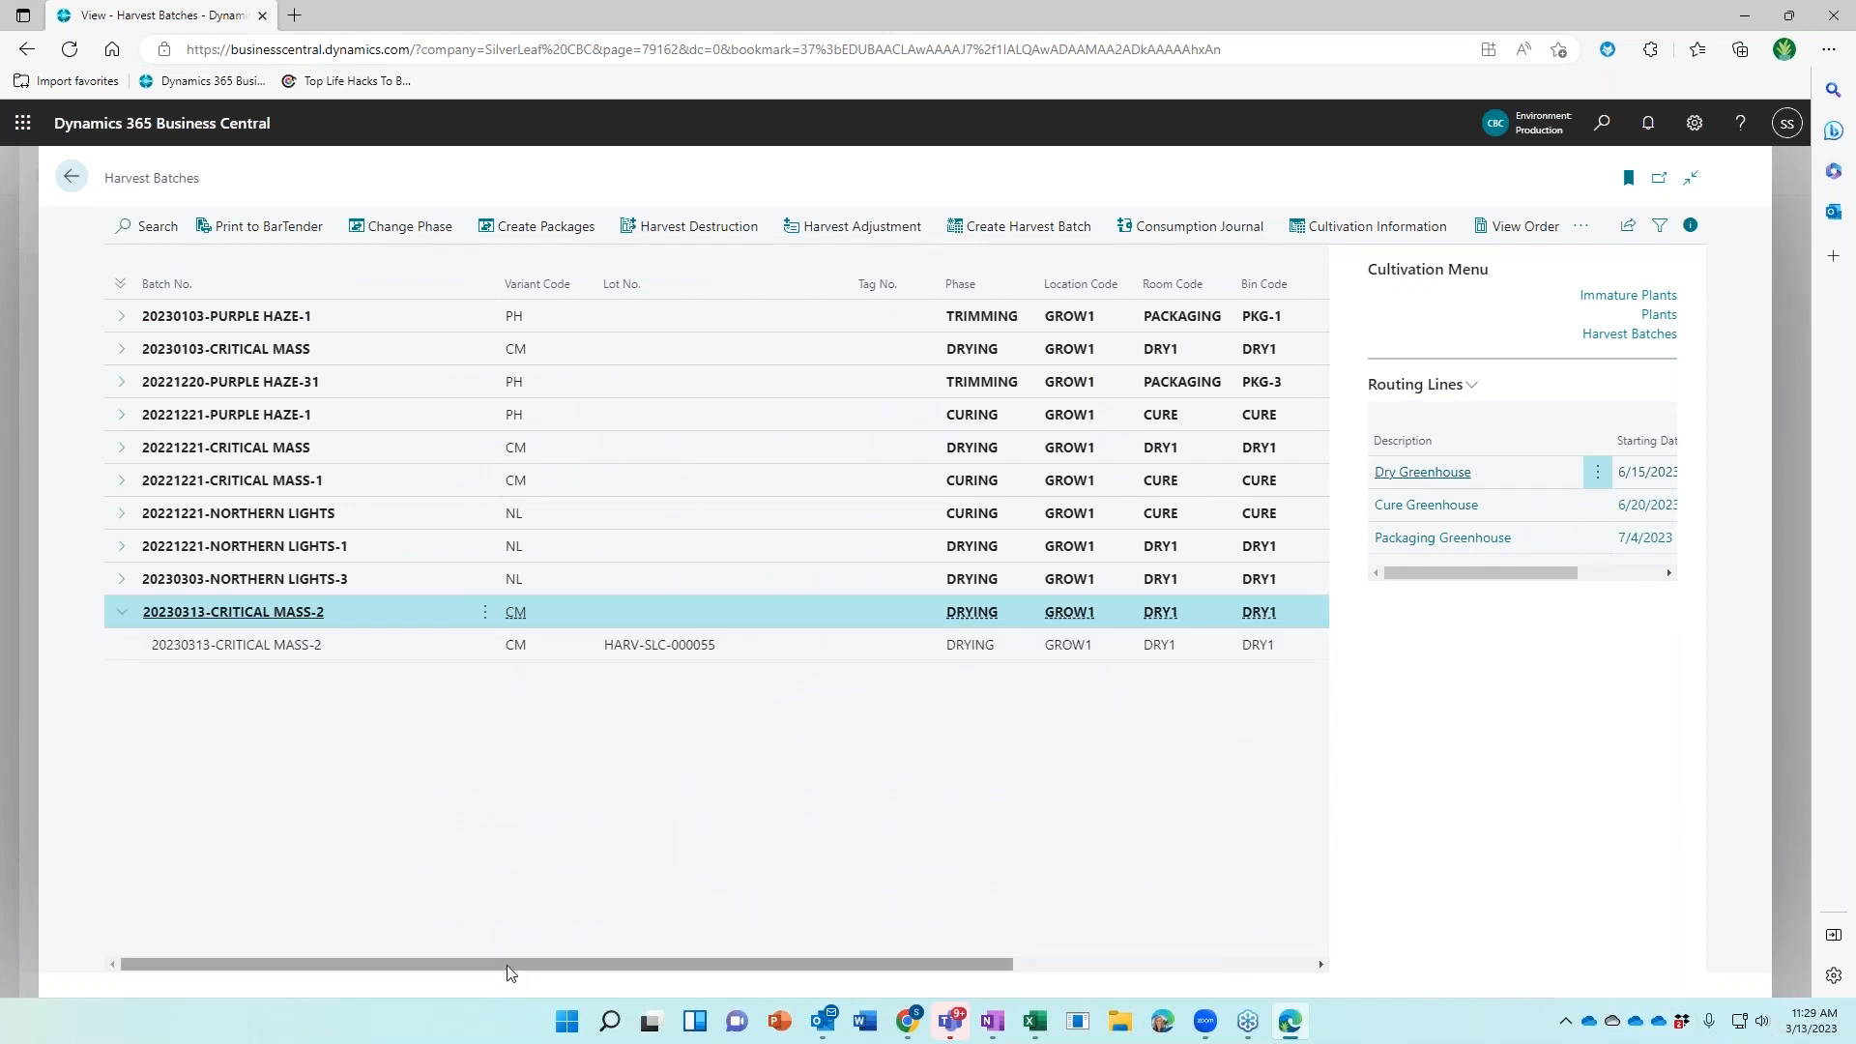
drag(543, 965, 942, 993)
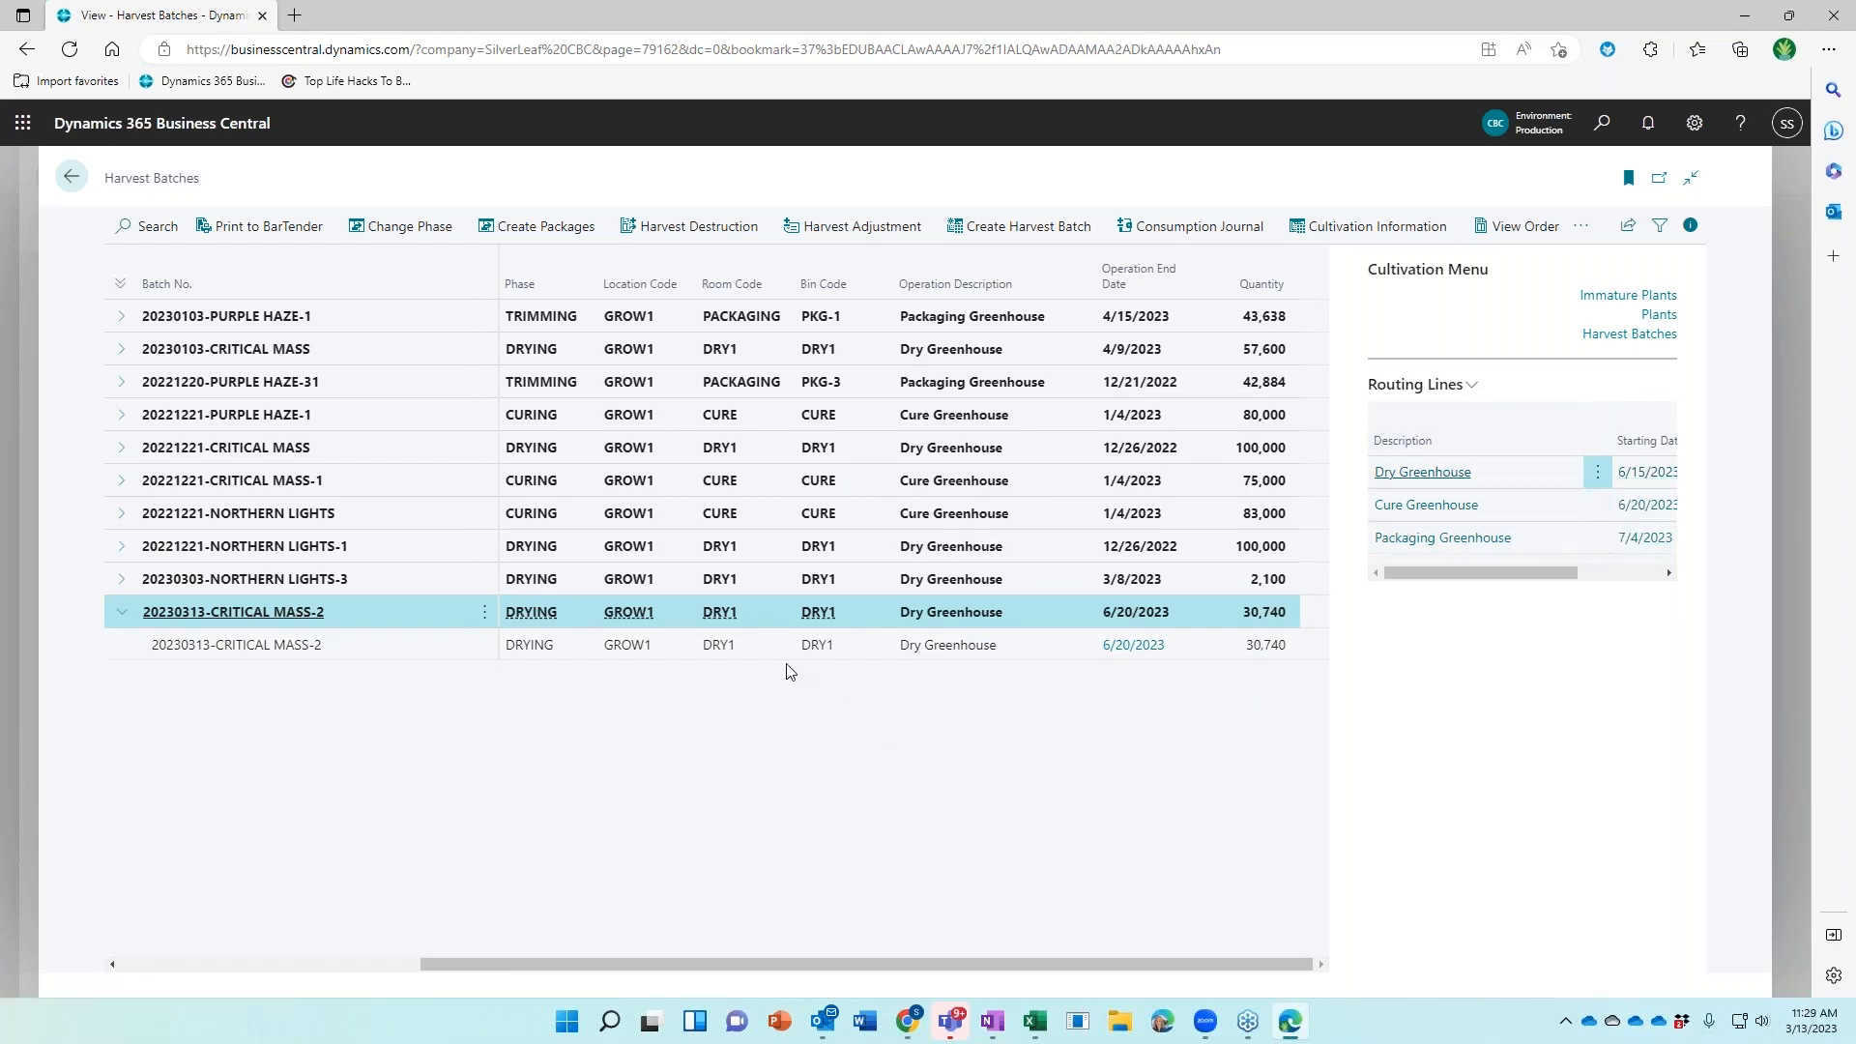
Start a phase change for CRITICAL MASS-2 with weight 25,000 and waste 3,000
click(409, 231)
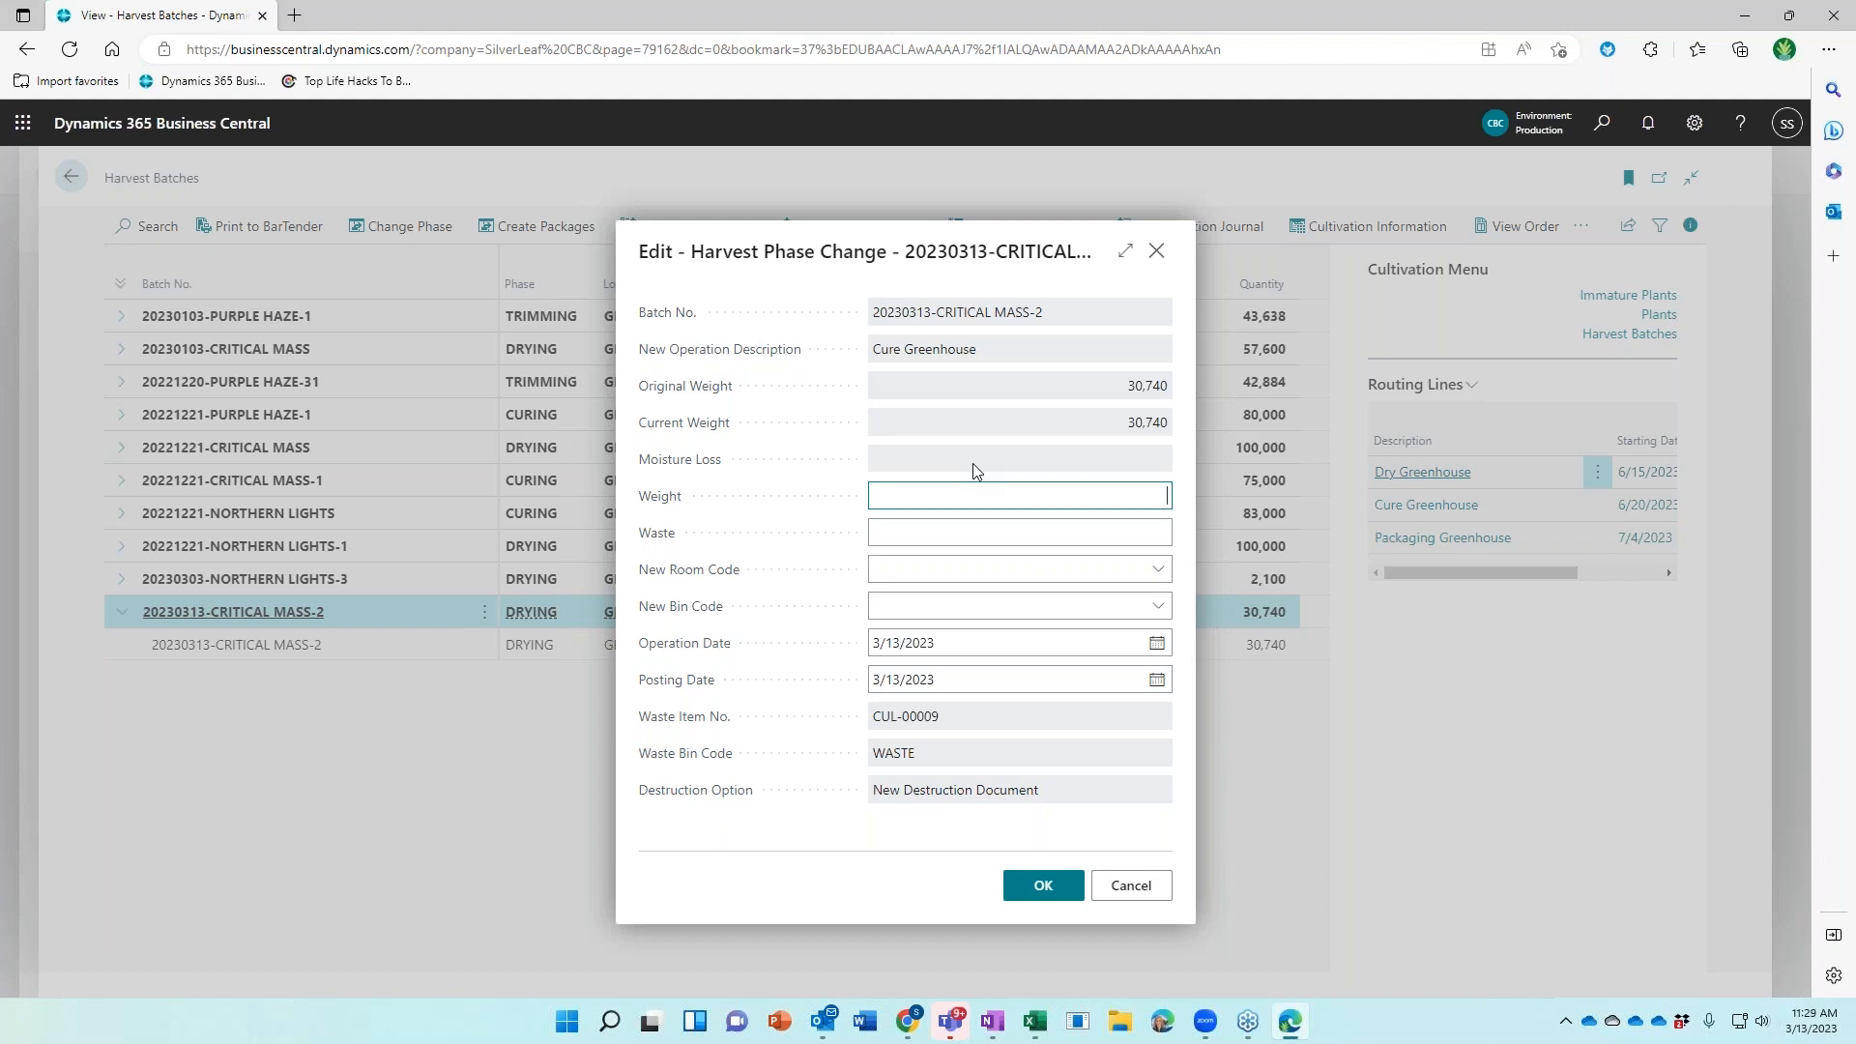
text(25000)
key(Tab)
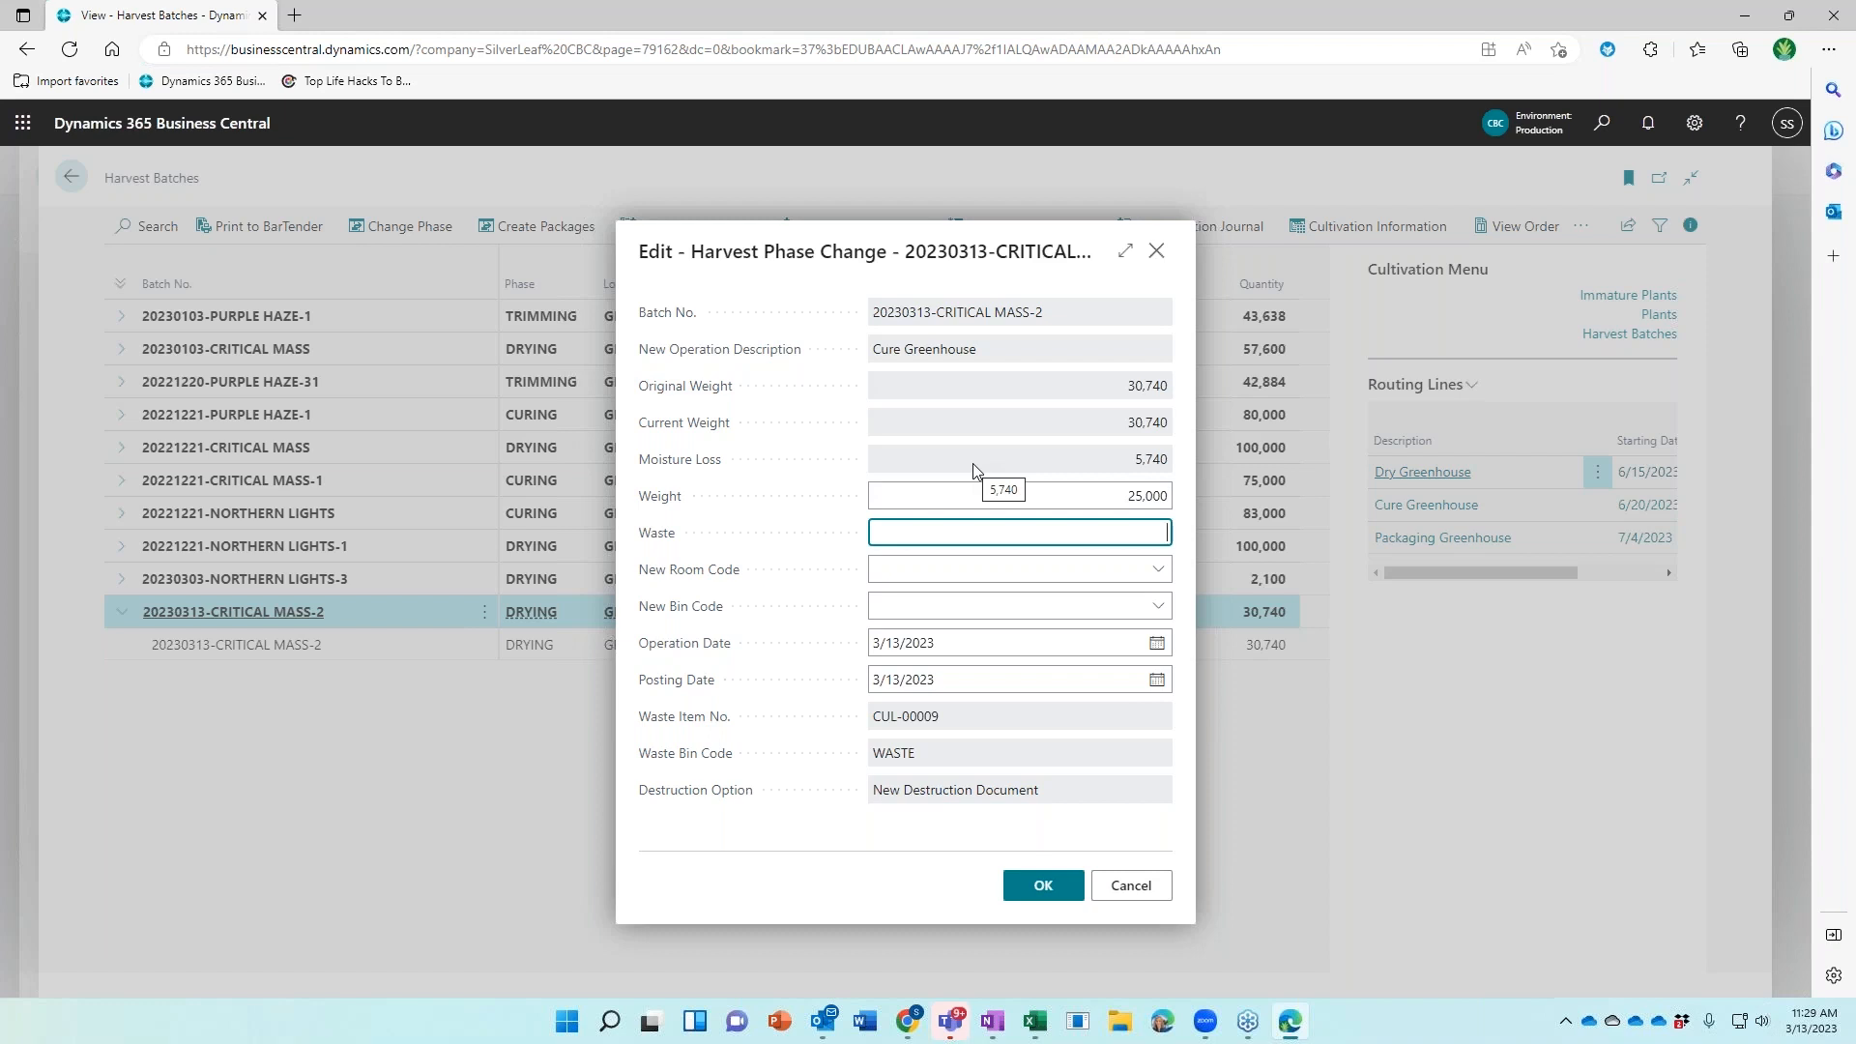
text(3000)
key(Tab)
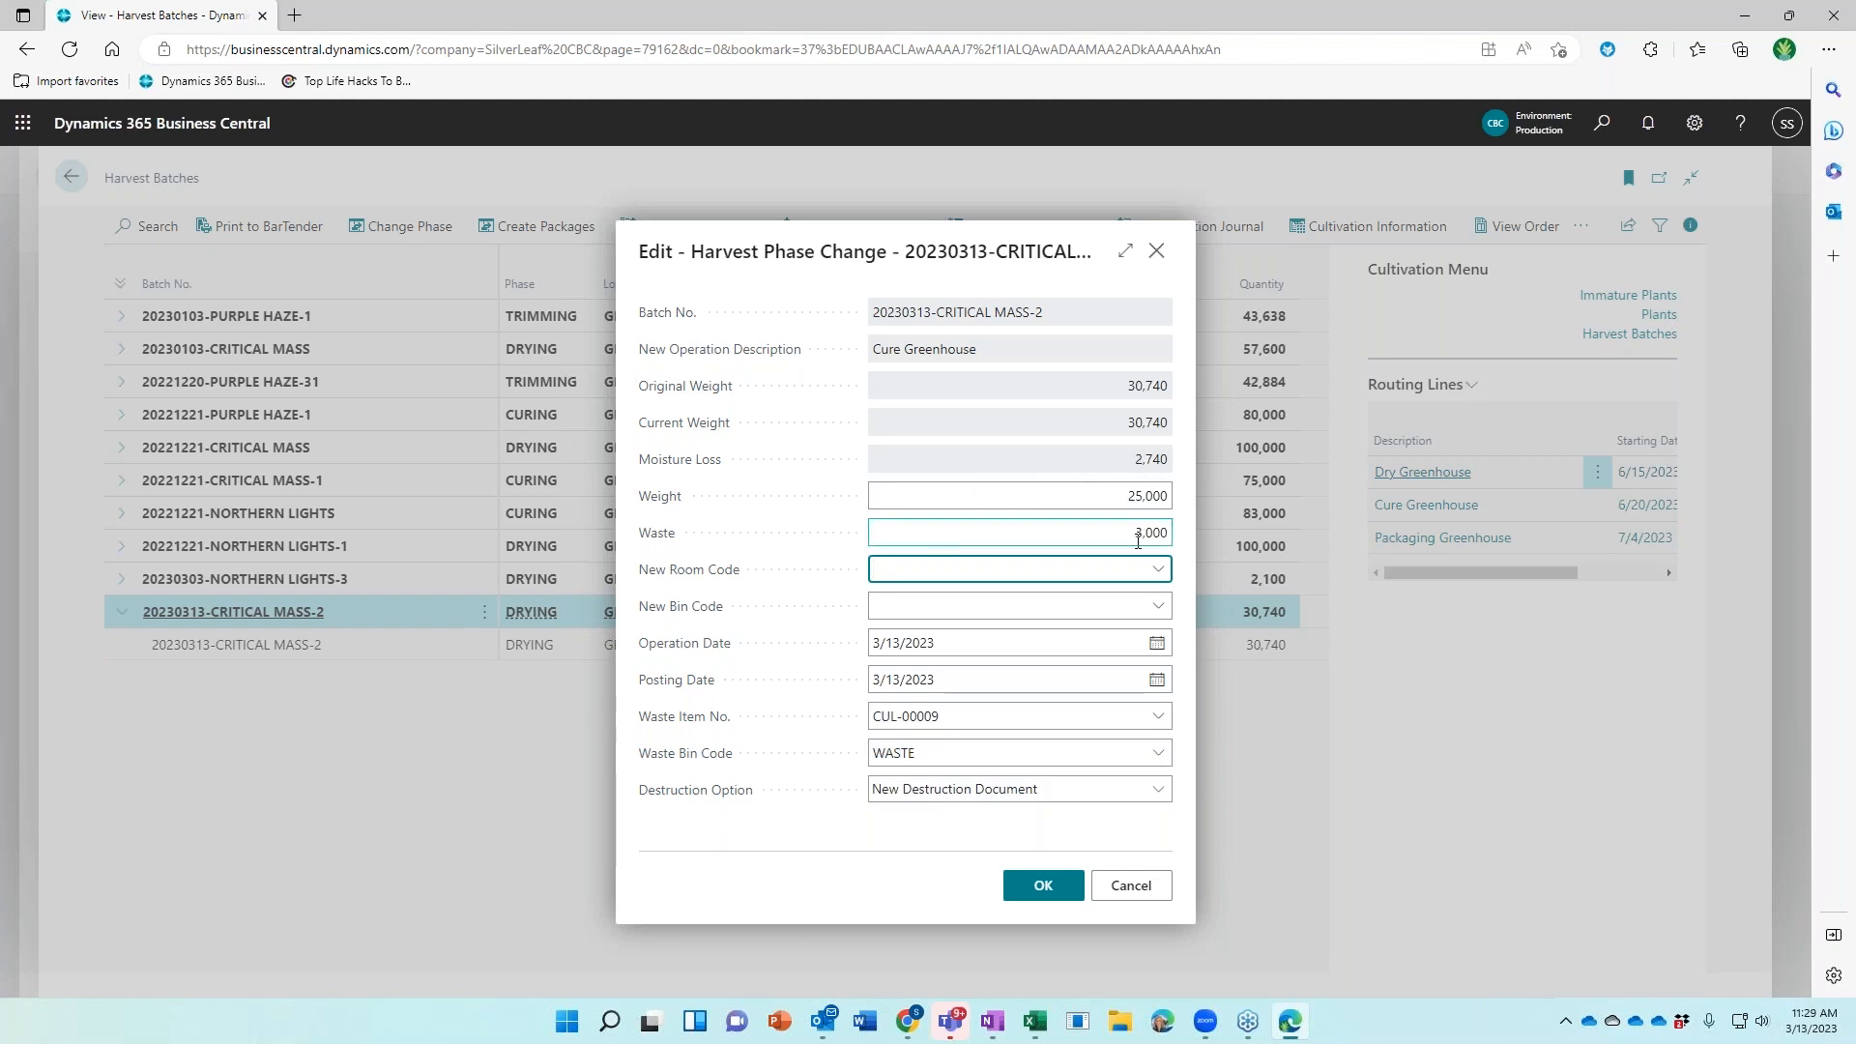
Move the batch into room CURE dated 6/20/2023 and confirm, skipping the destruction document
click(1158, 570)
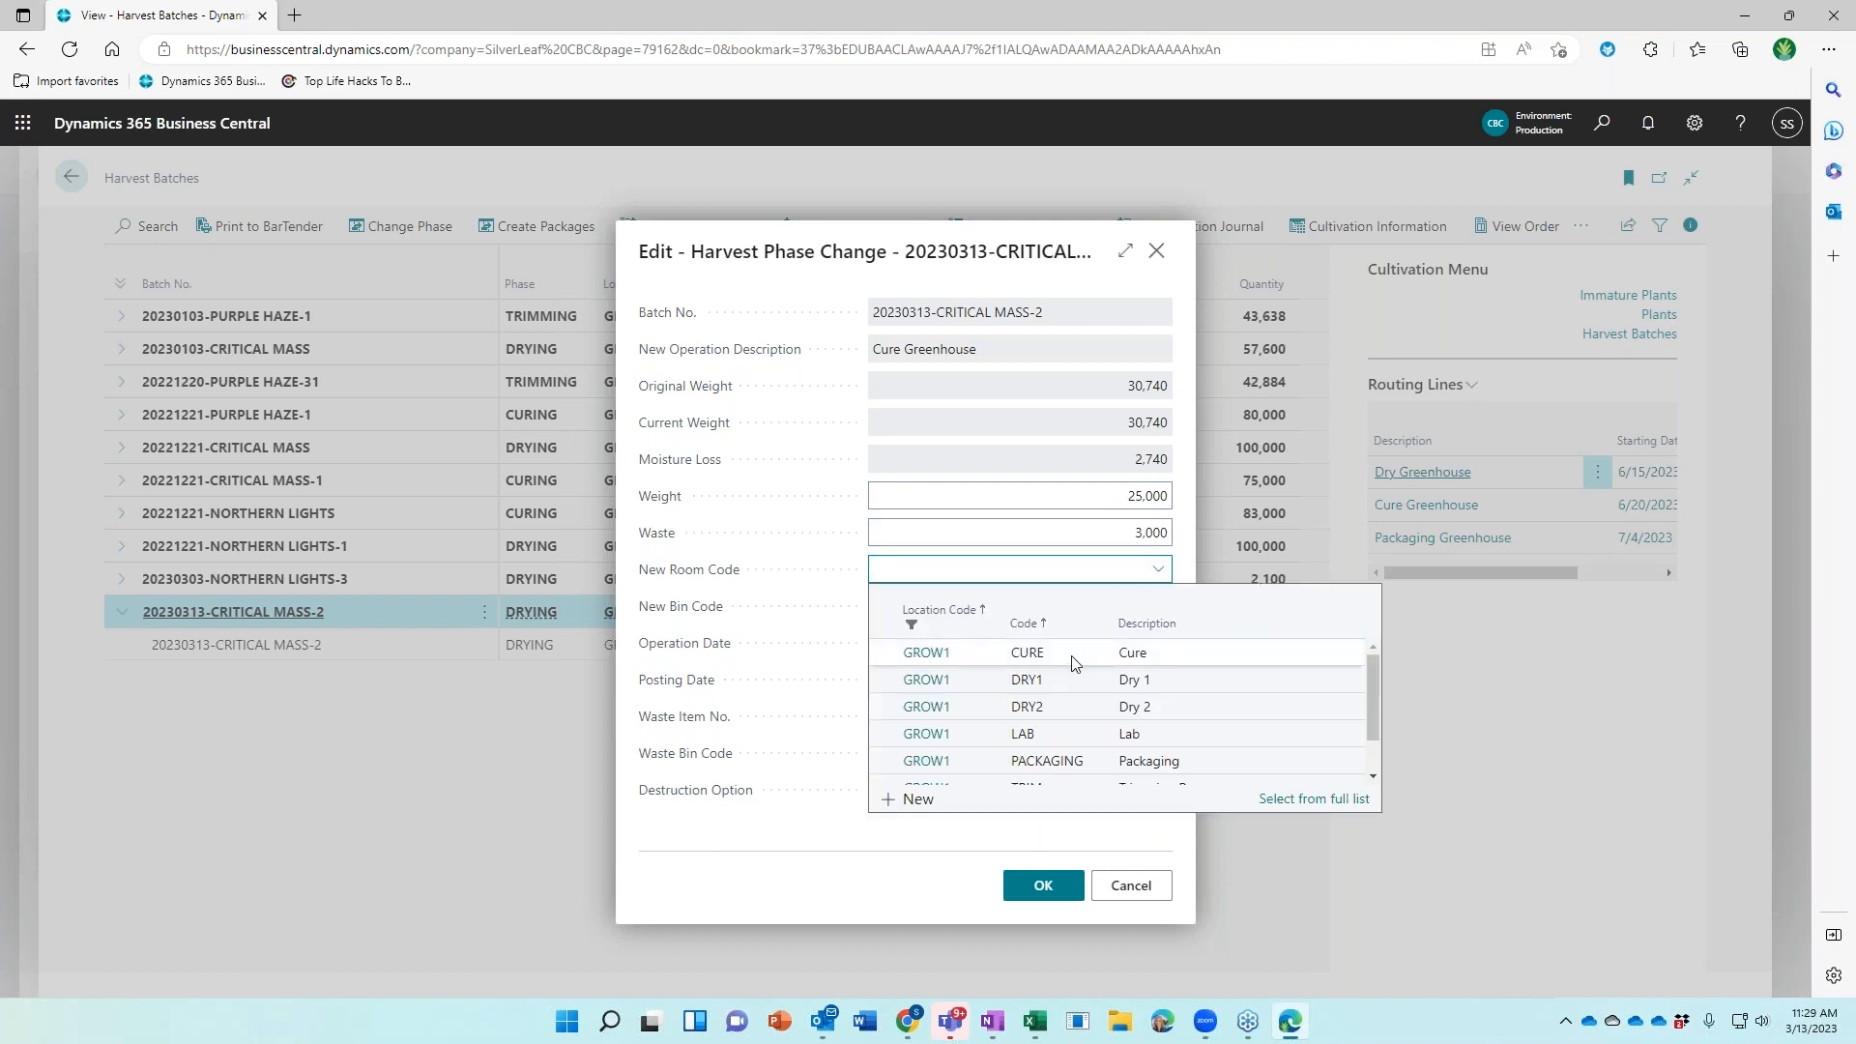
click(1102, 652)
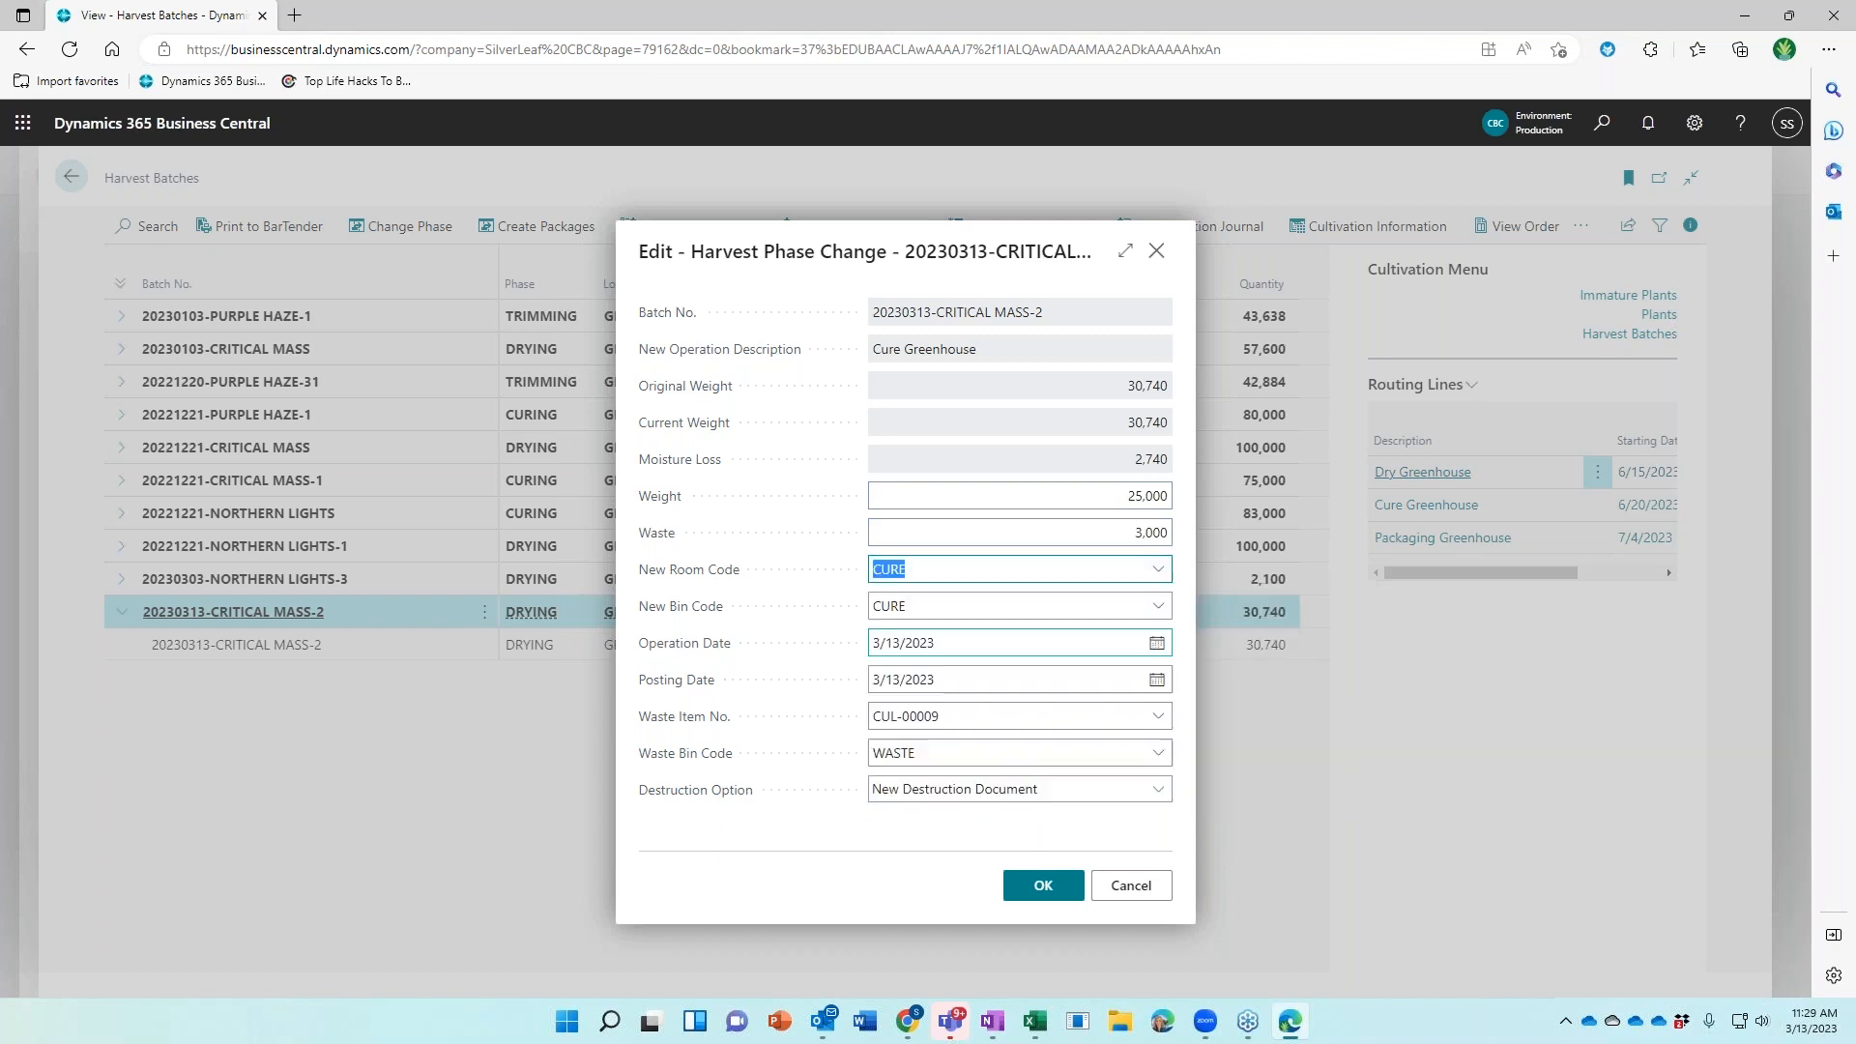
click(968, 650)
text(6/20)
key(Tab)
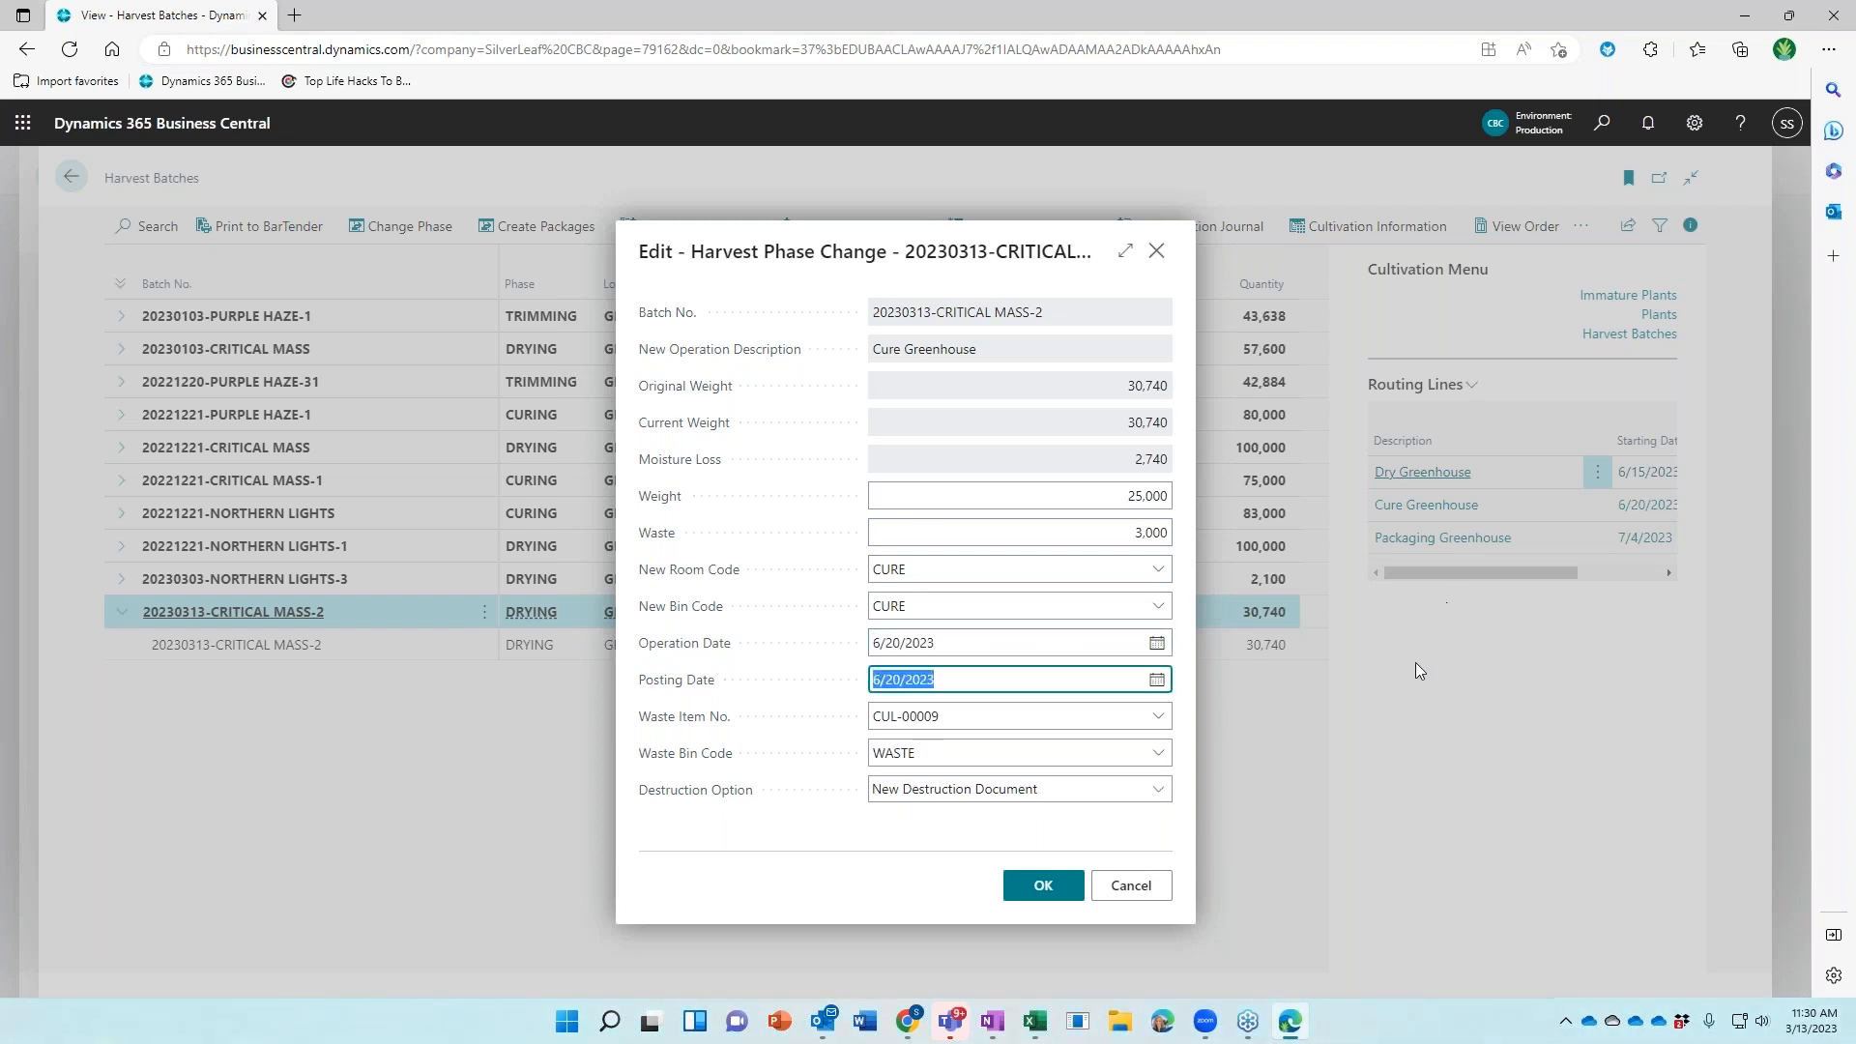
click(1027, 897)
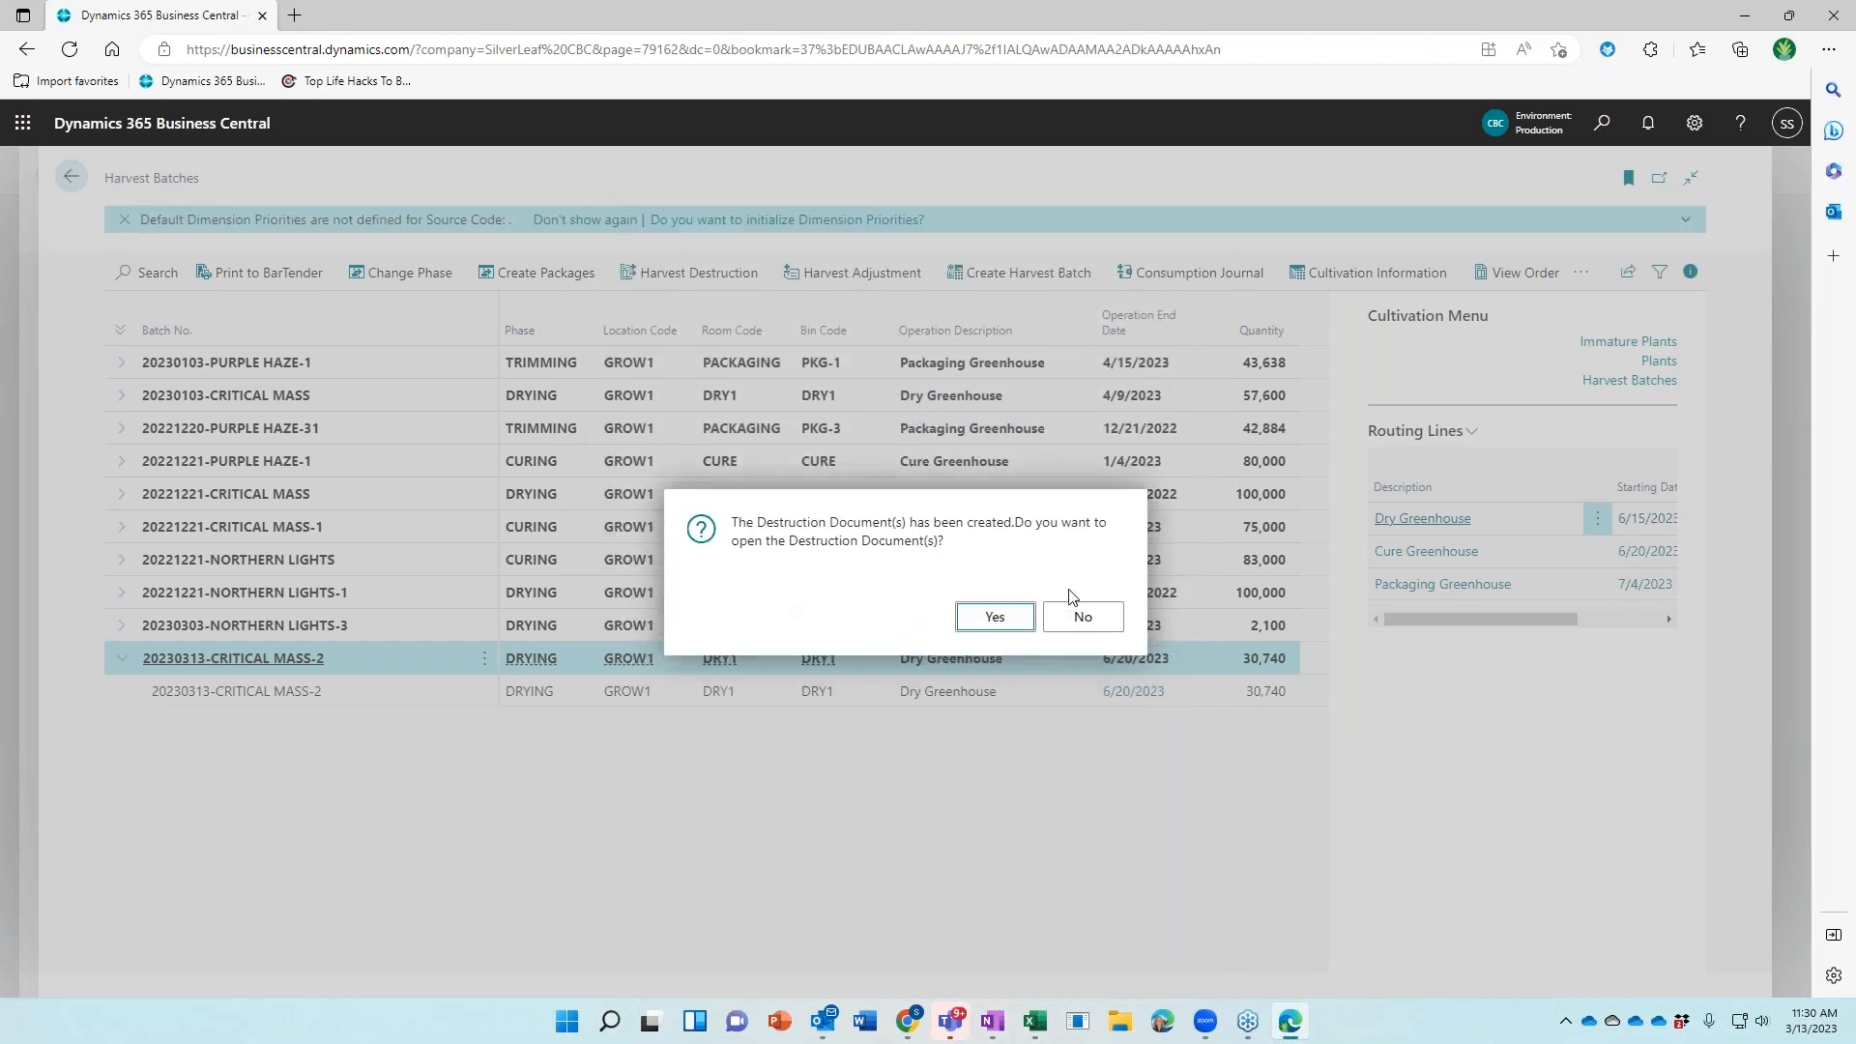
click(1071, 626)
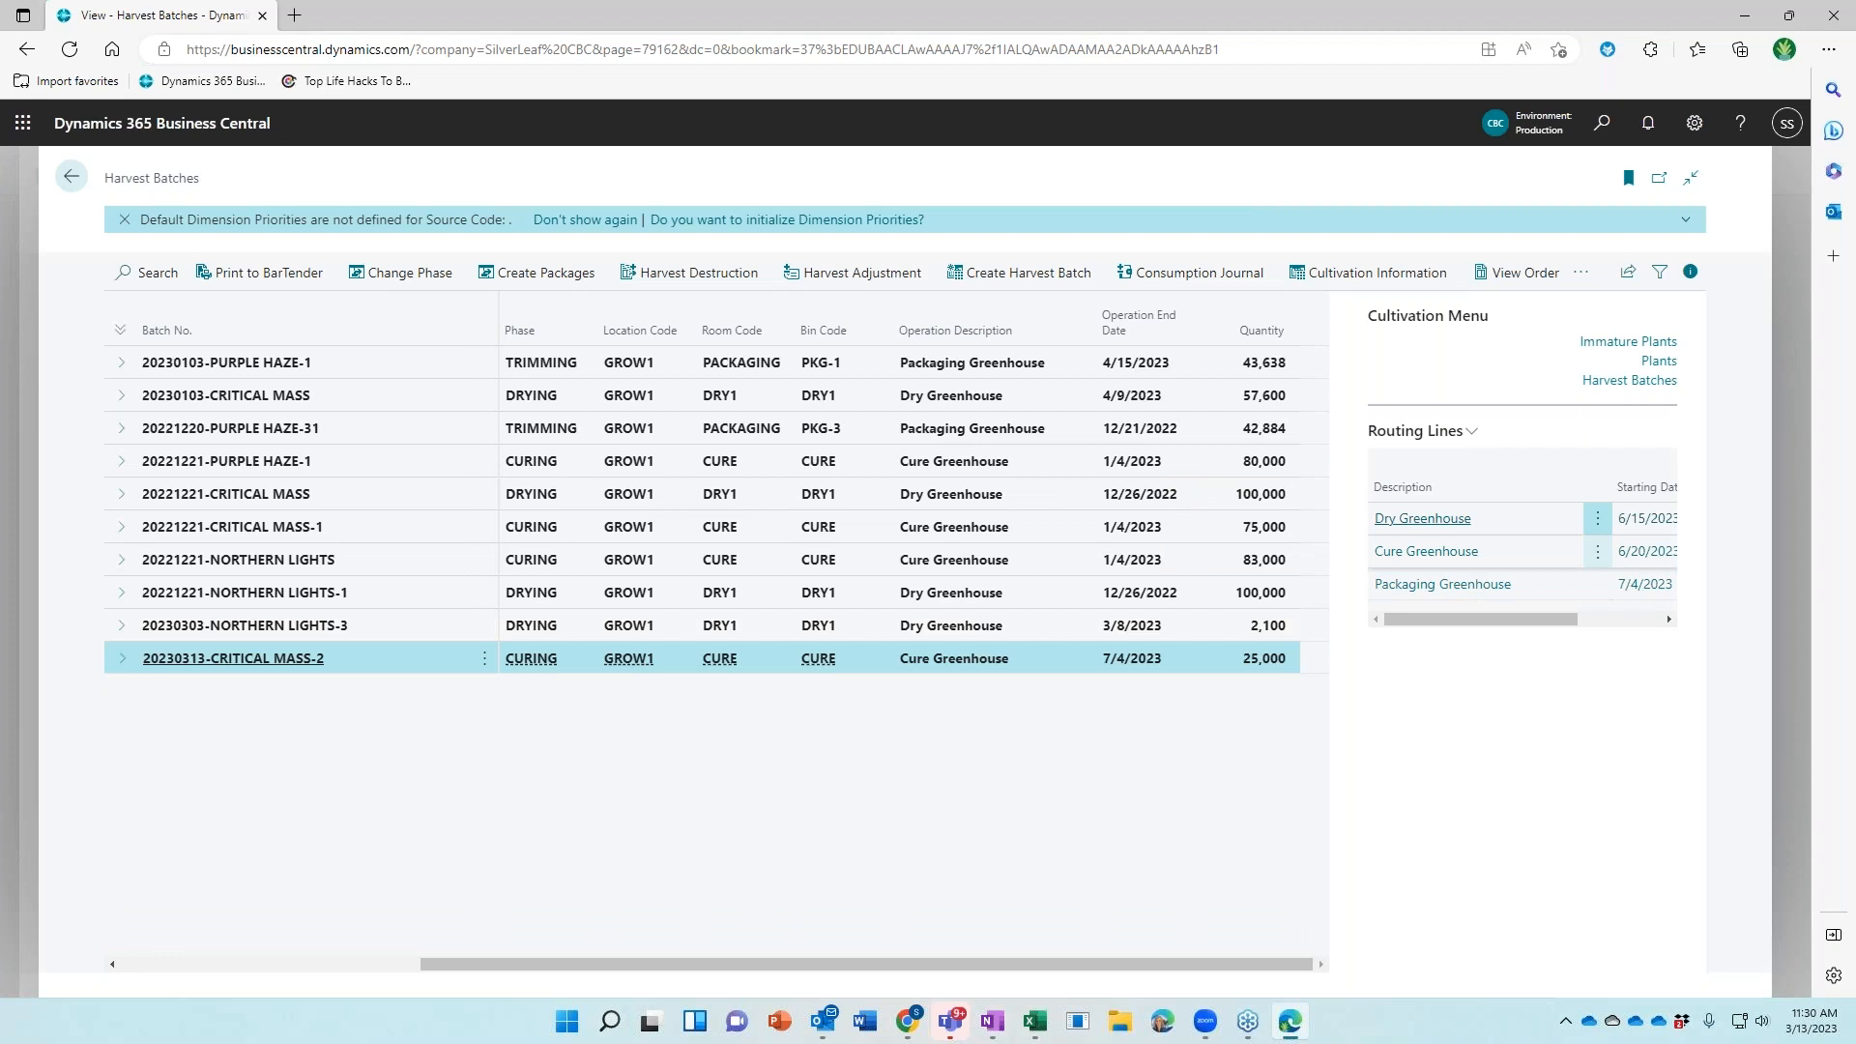
click(419, 280)
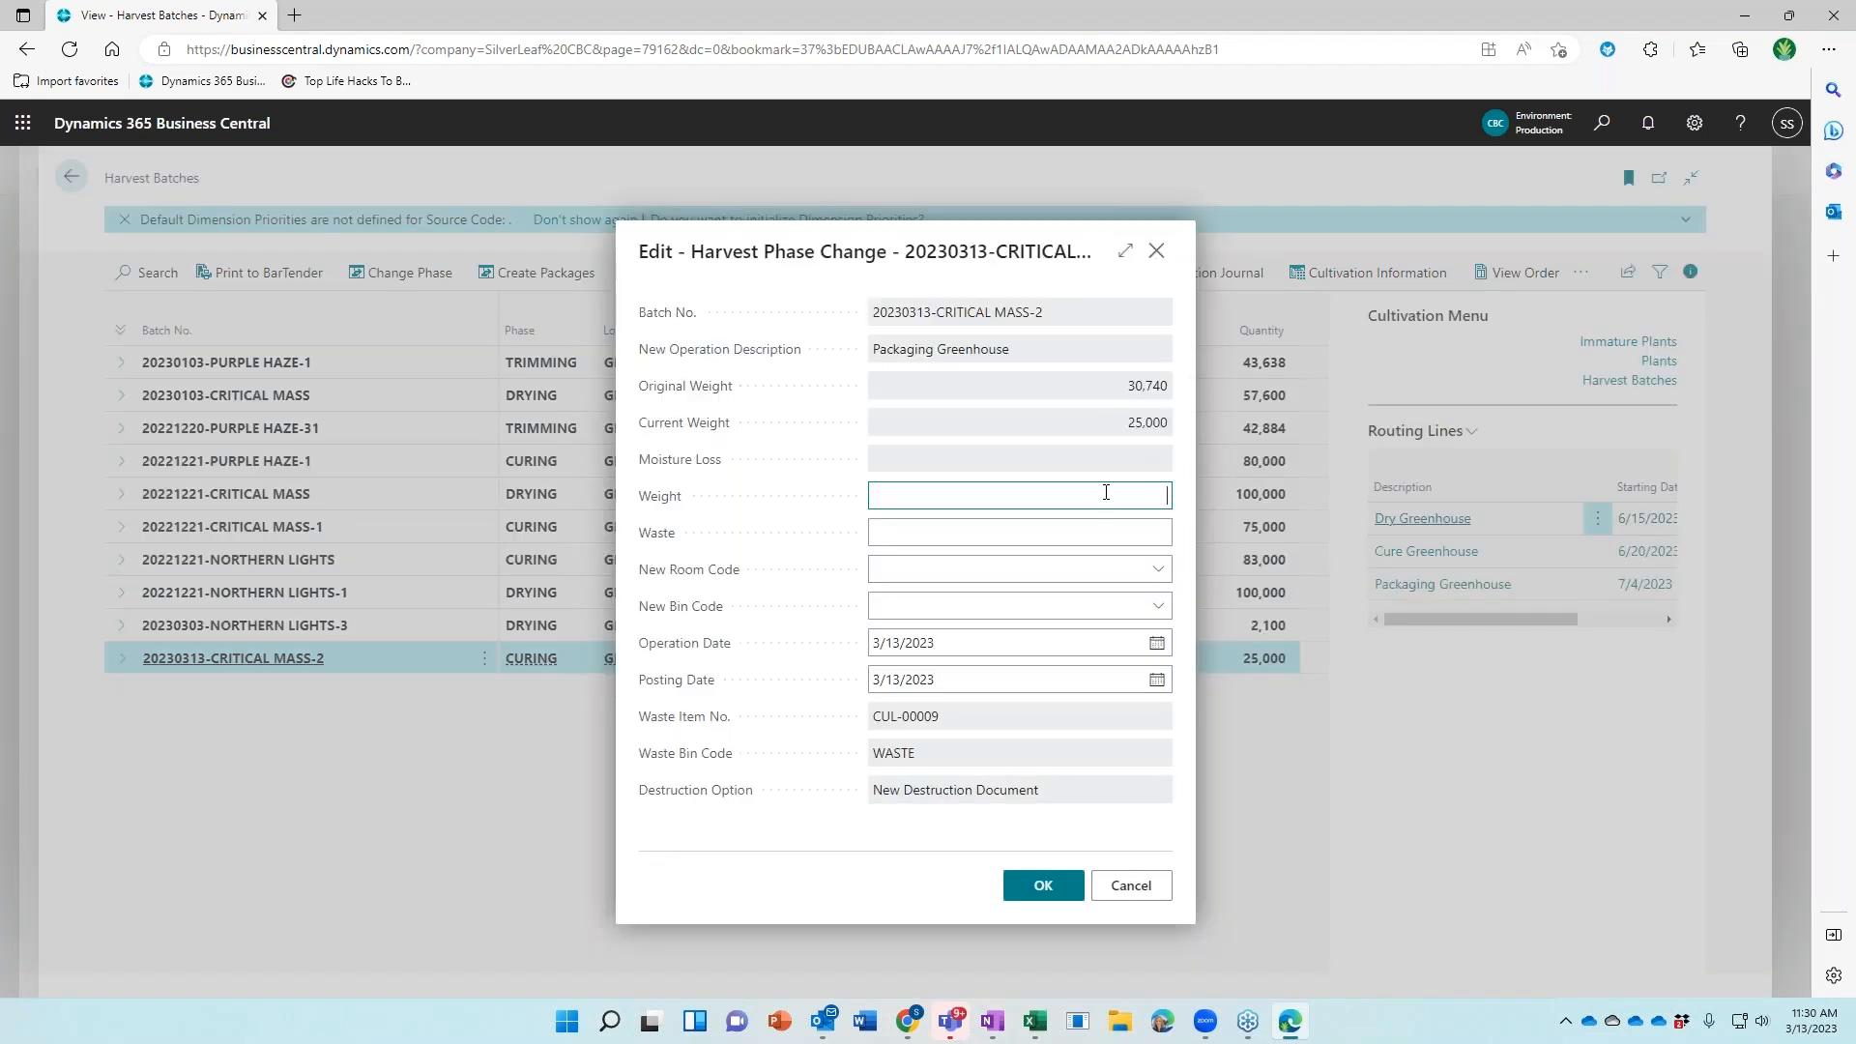
Enter weight 17,000 and waste 4,000 for the trimming phase change
text(17000)
key(Tab)
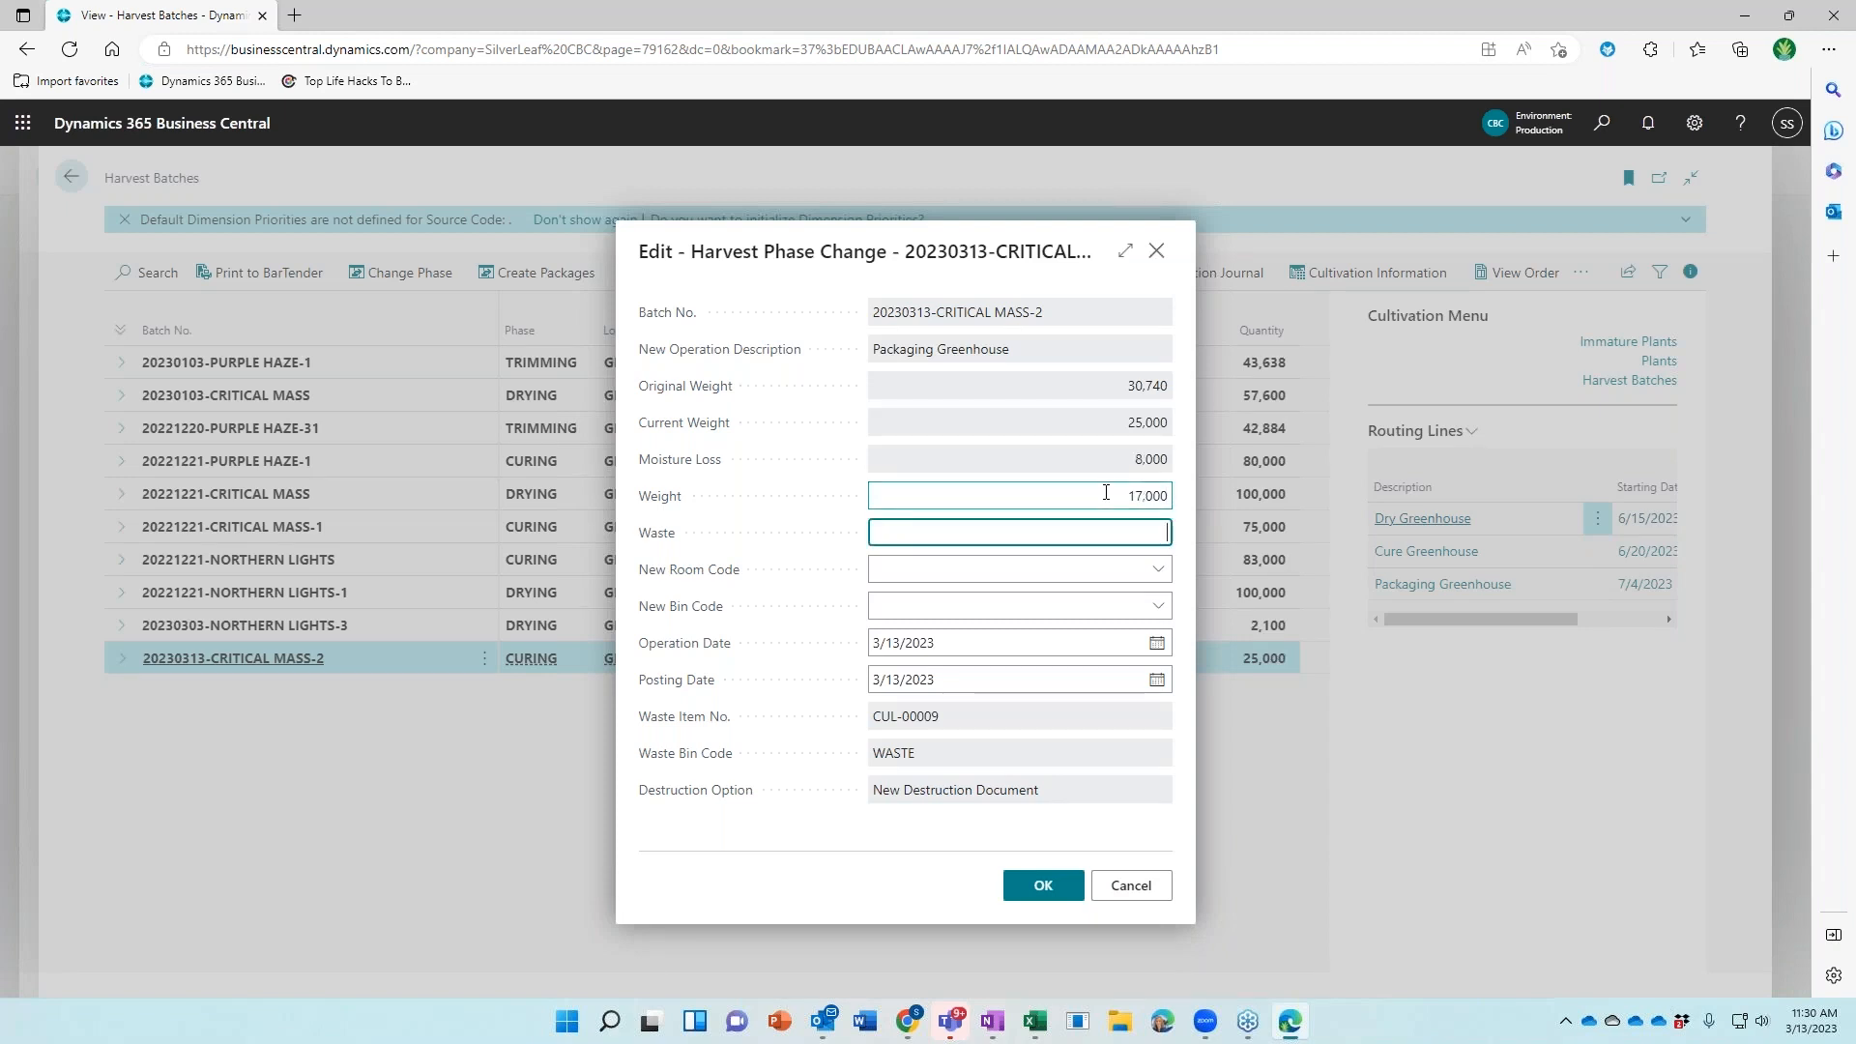
text(4000)
key(Tab)
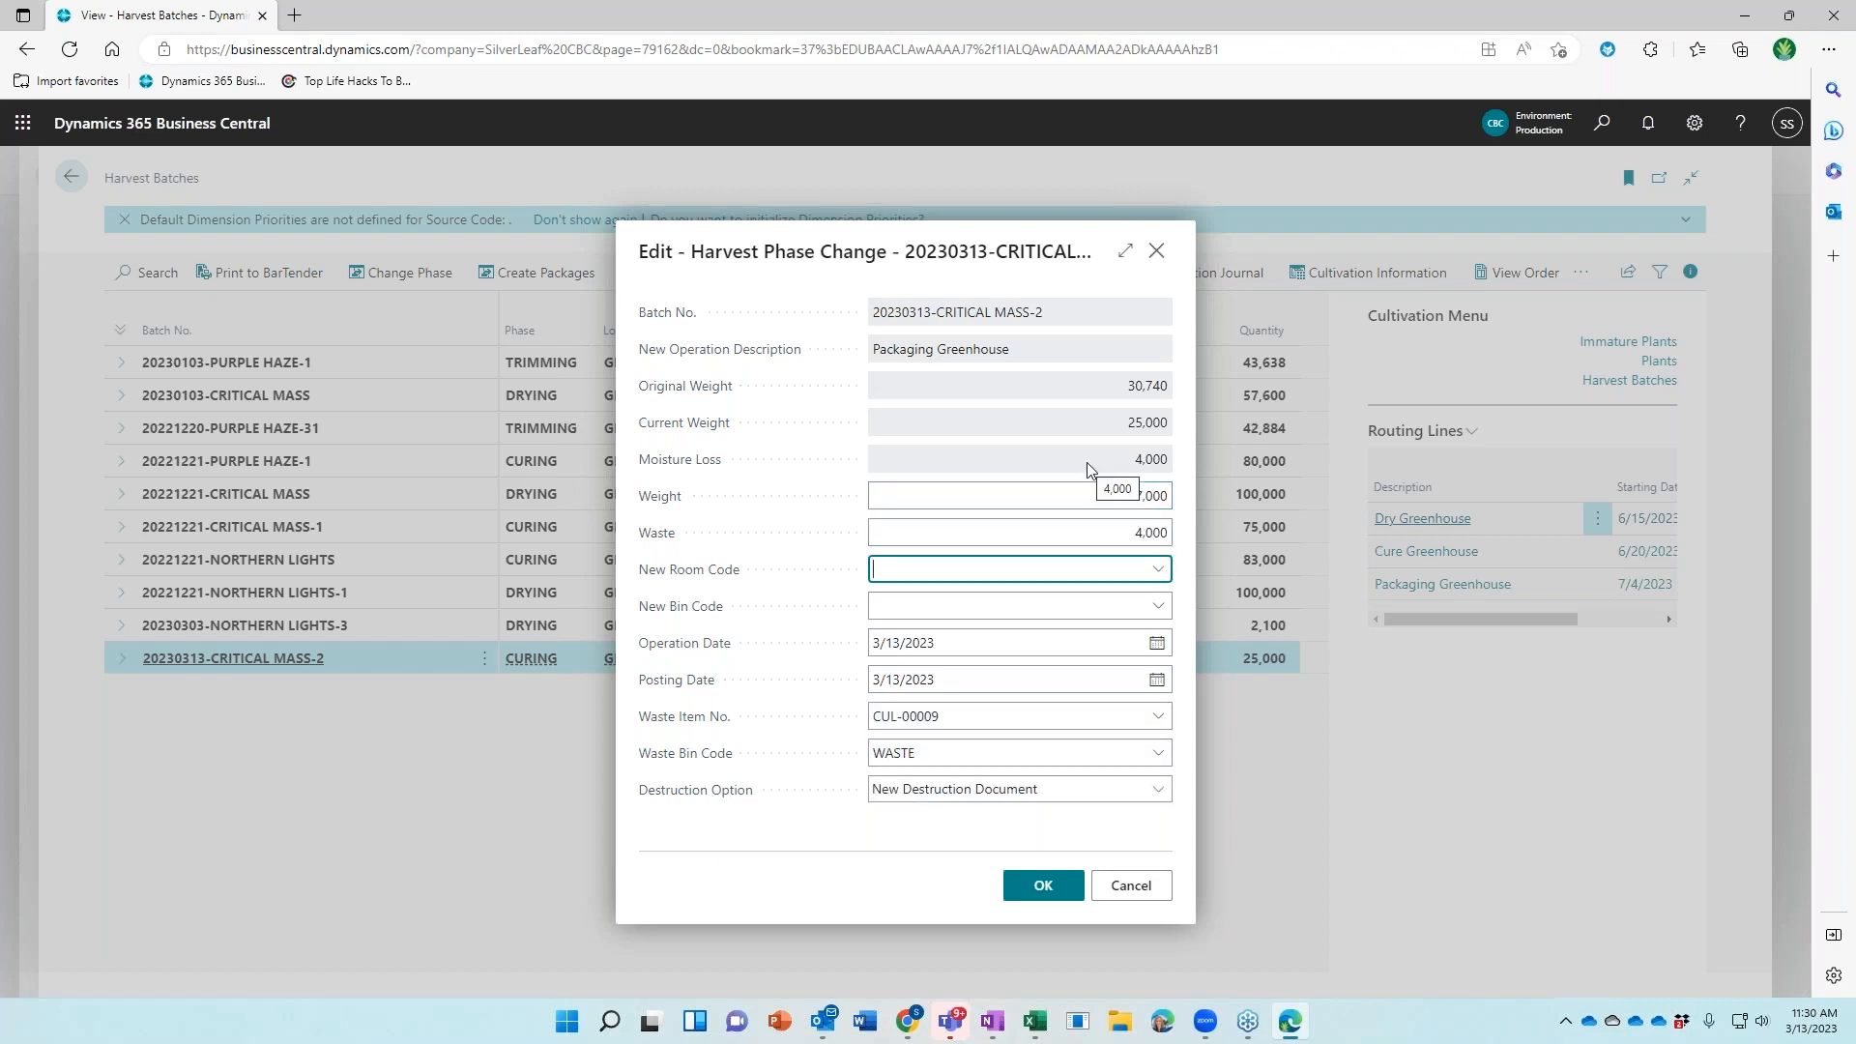
Place the batch in PACKAGING bin PKG-1 dated 7/4/2023 and confirm the phase change
click(1158, 569)
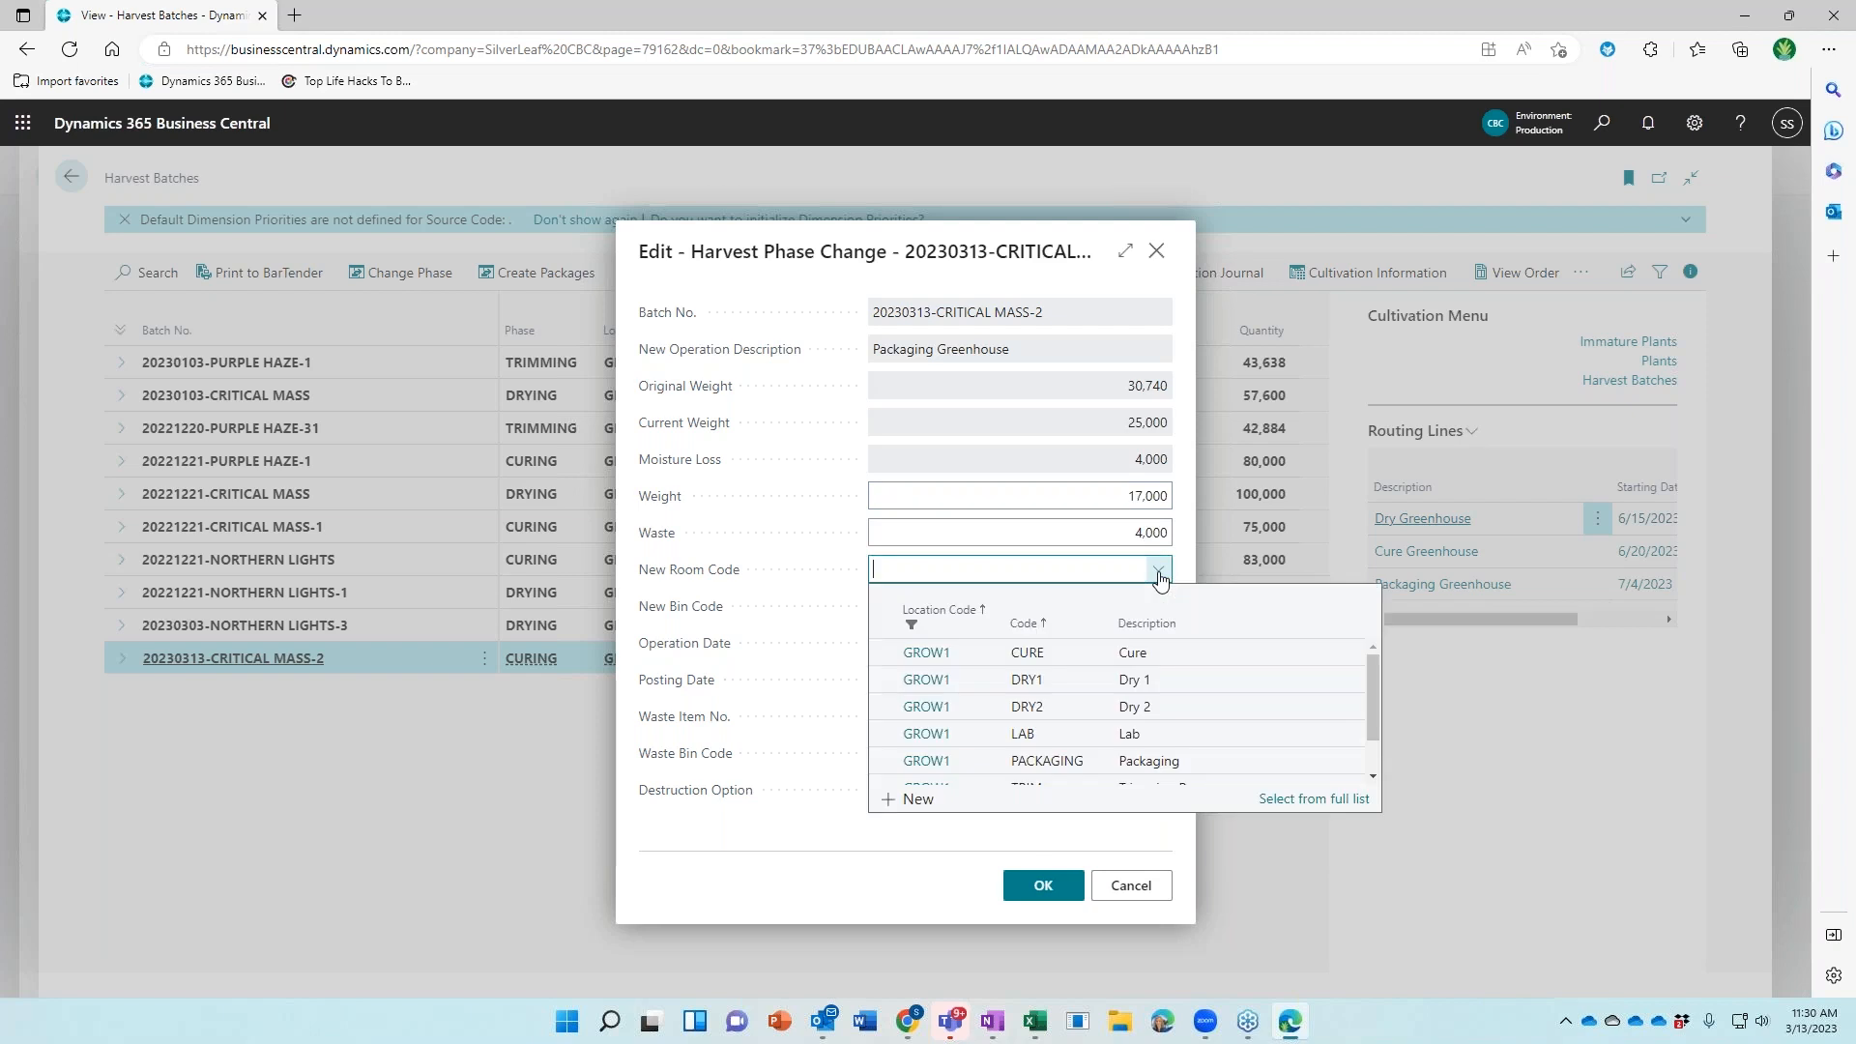
click(1061, 766)
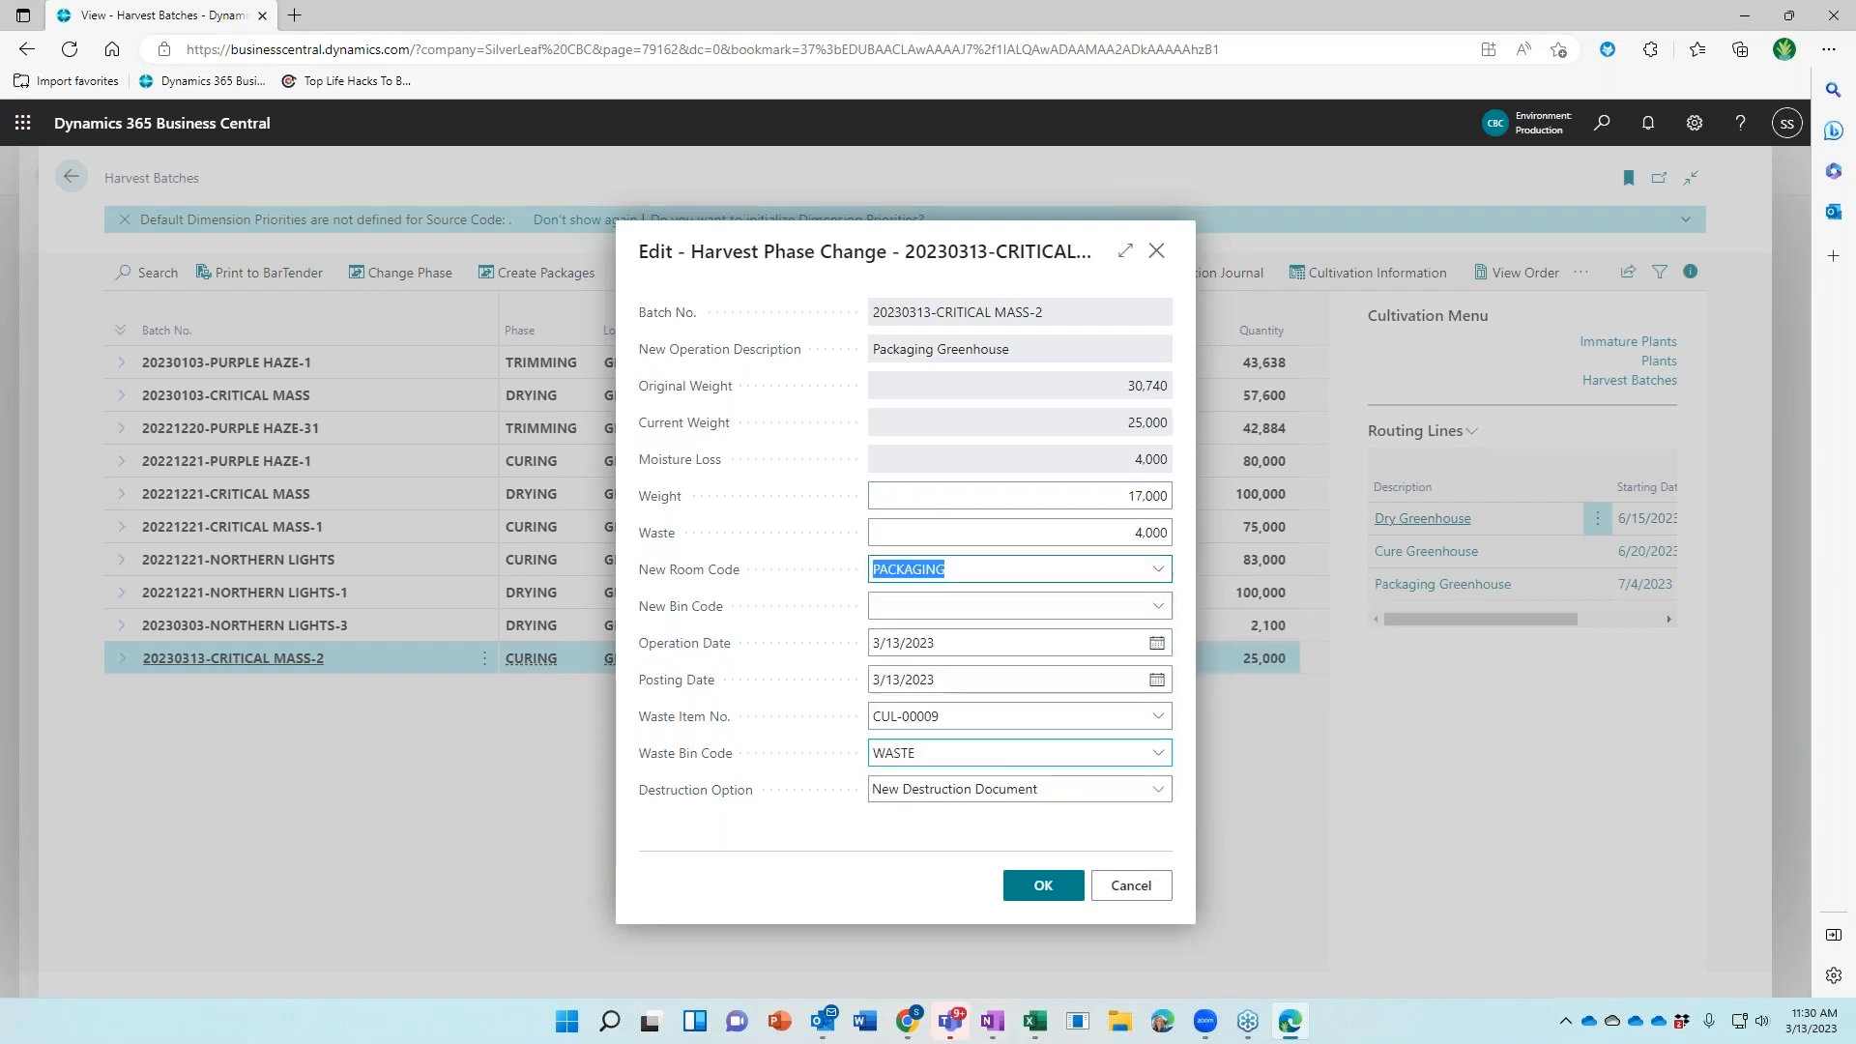
click(1156, 605)
click(1006, 686)
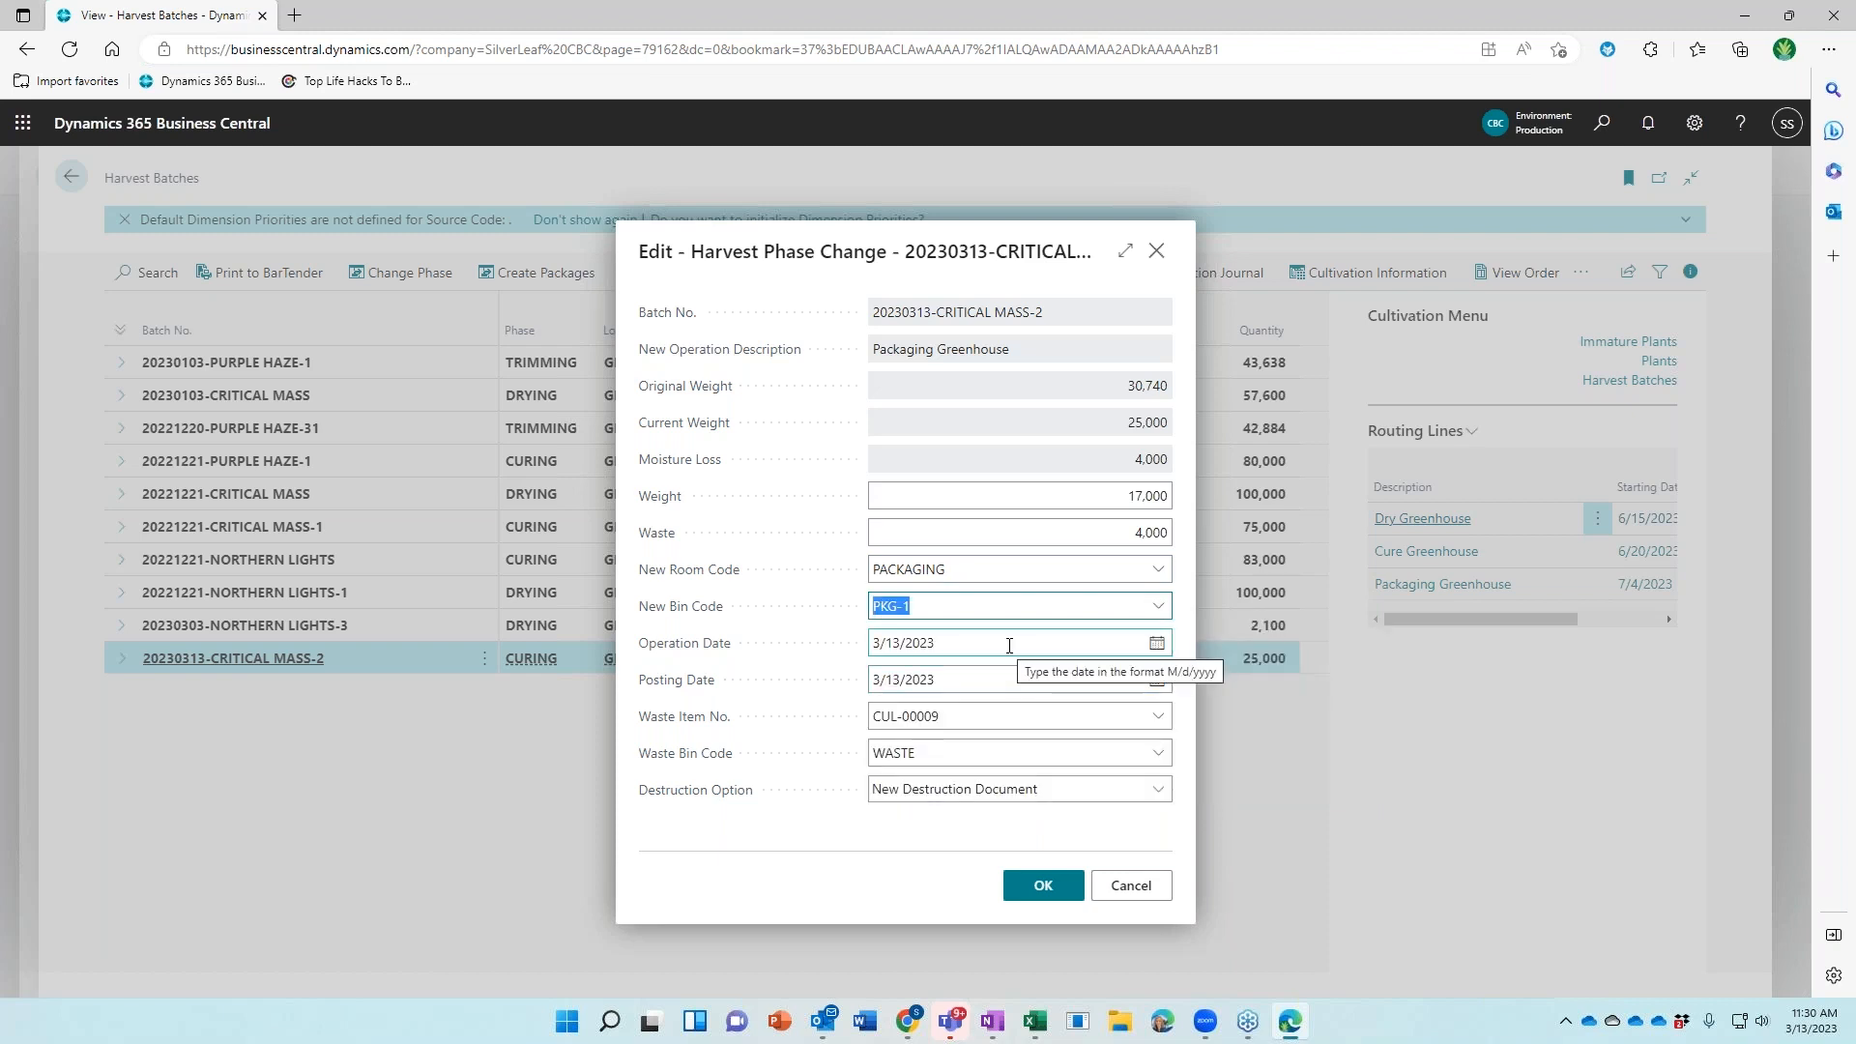
click(1009, 646)
text(7/4)
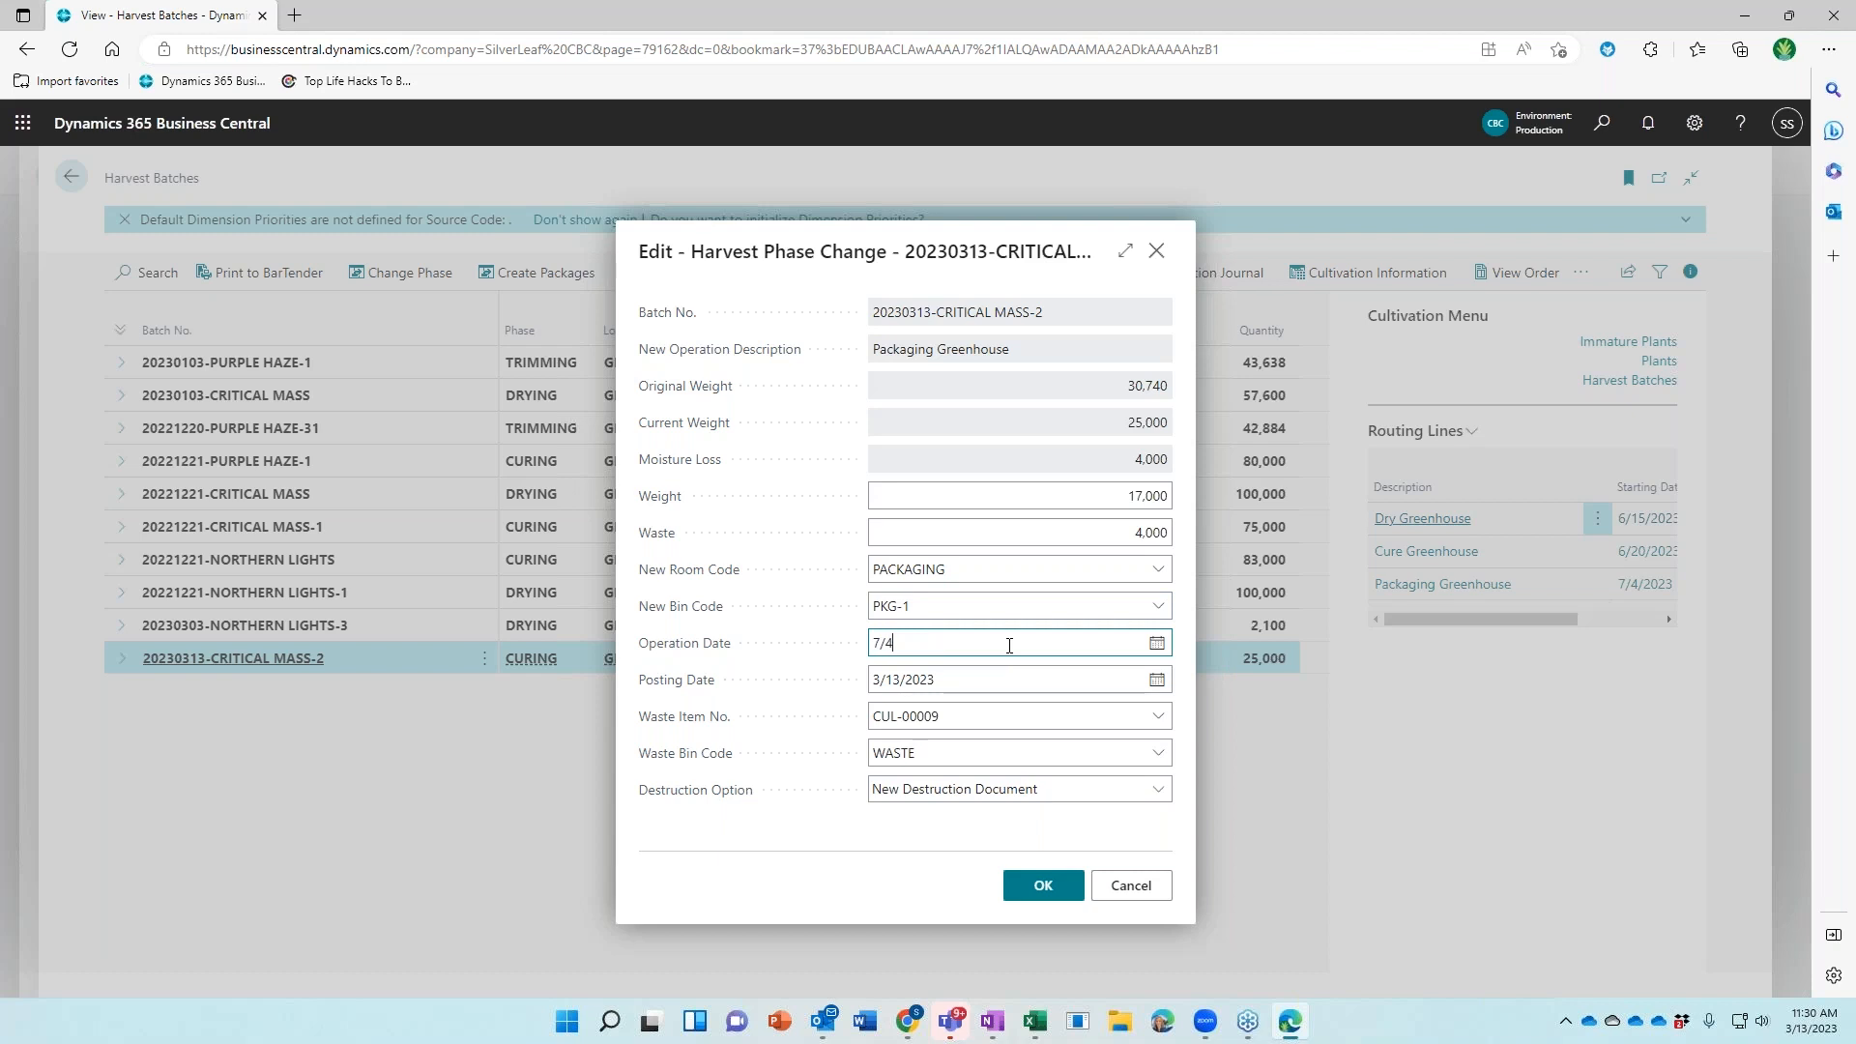
key(Tab)
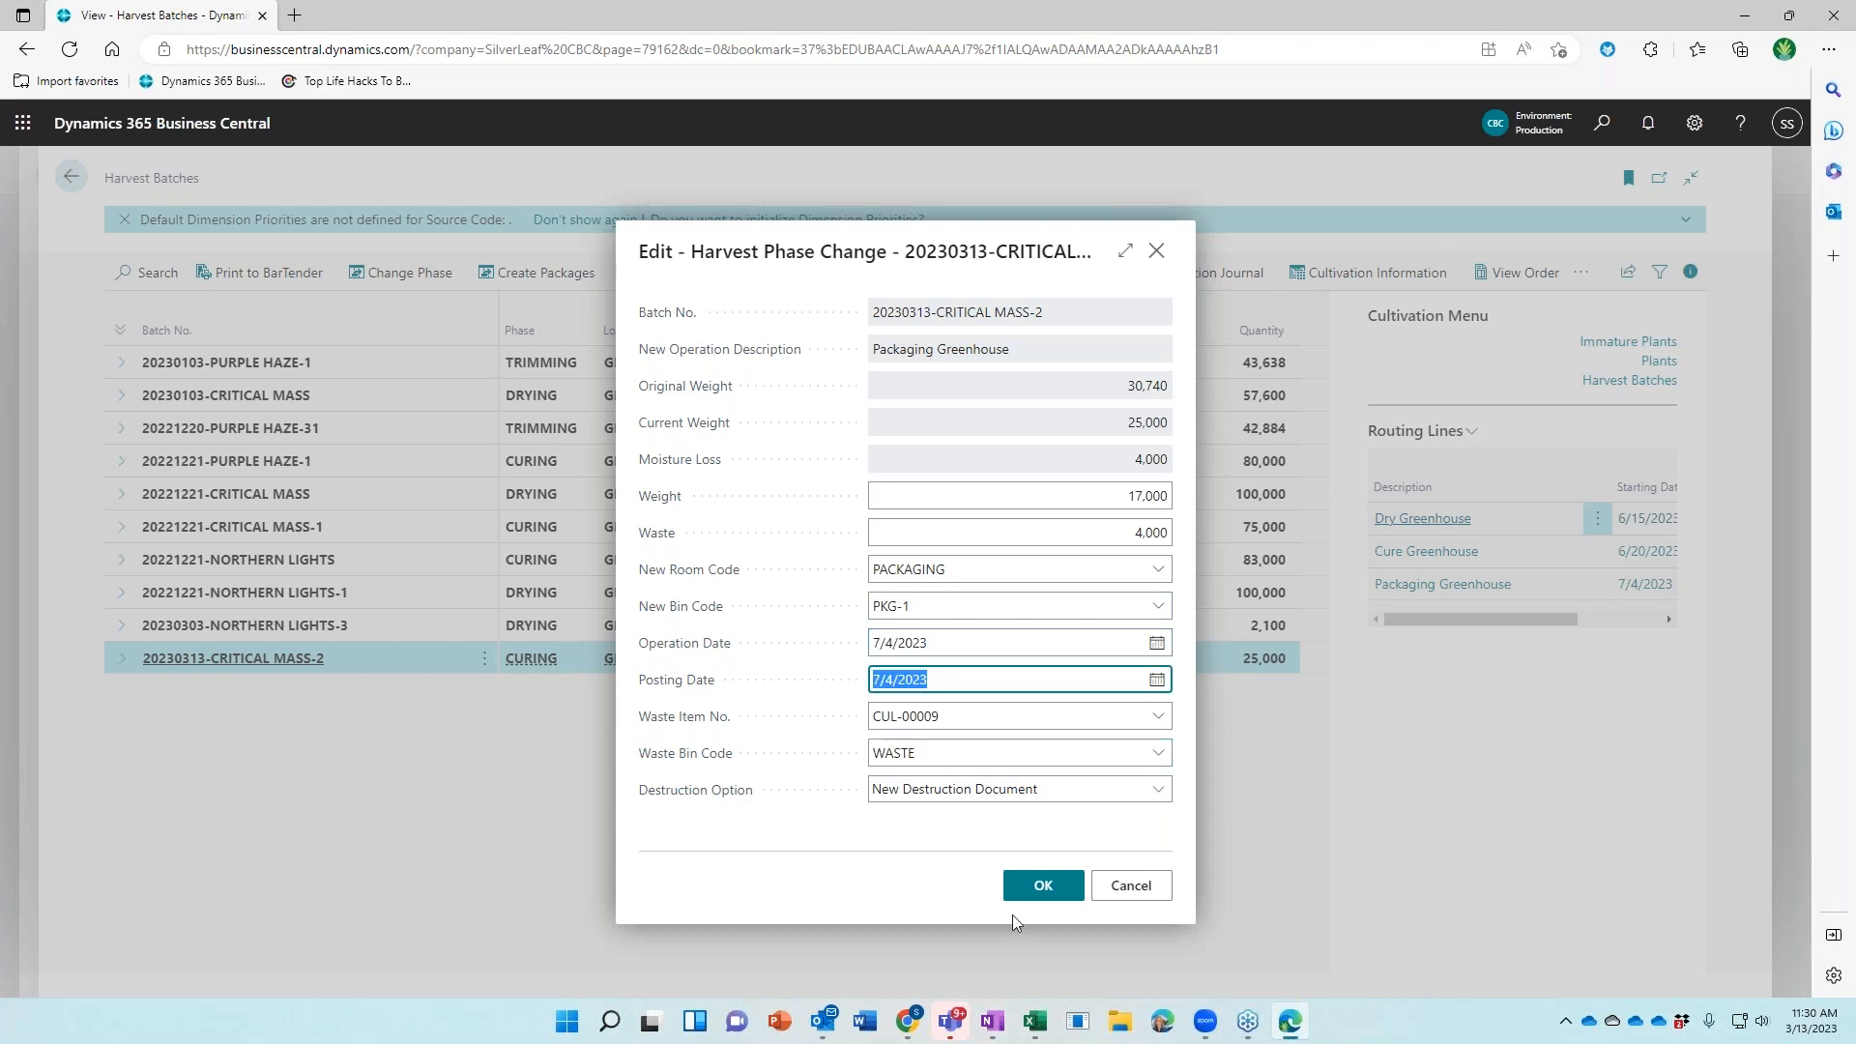
click(1038, 889)
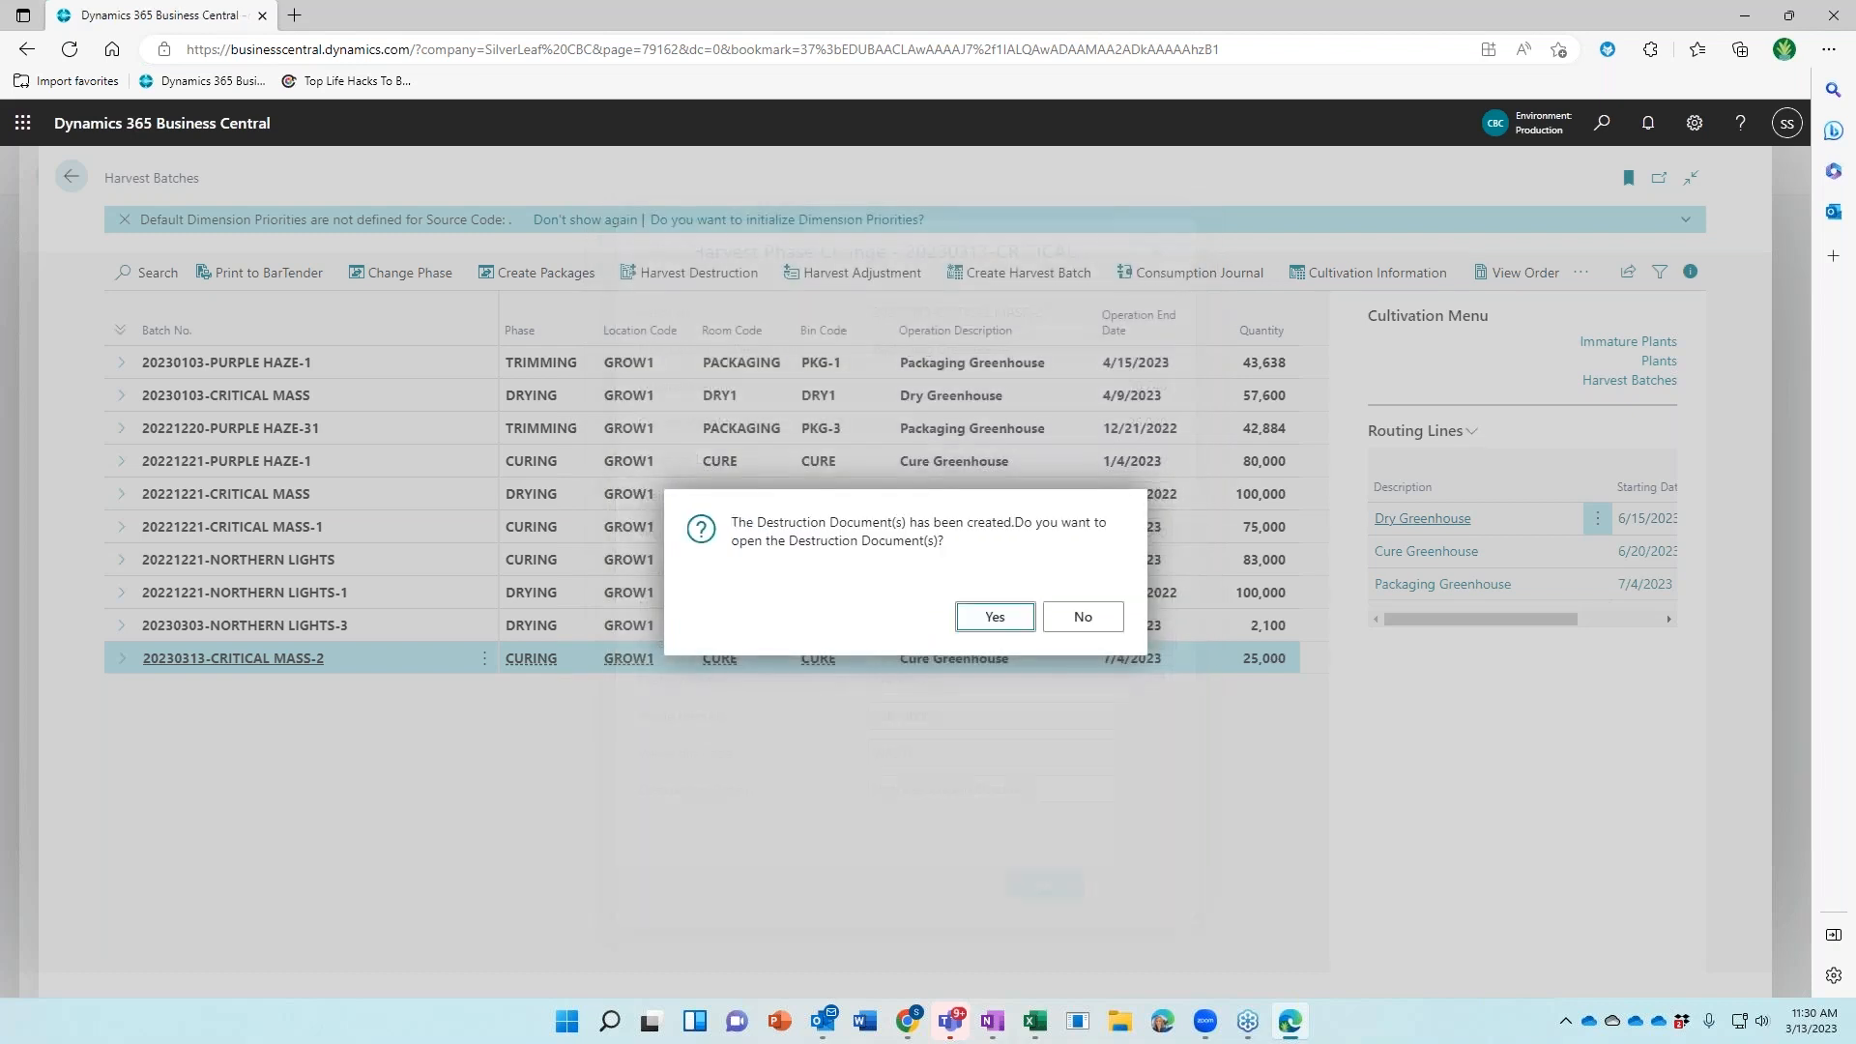
click(1083, 617)
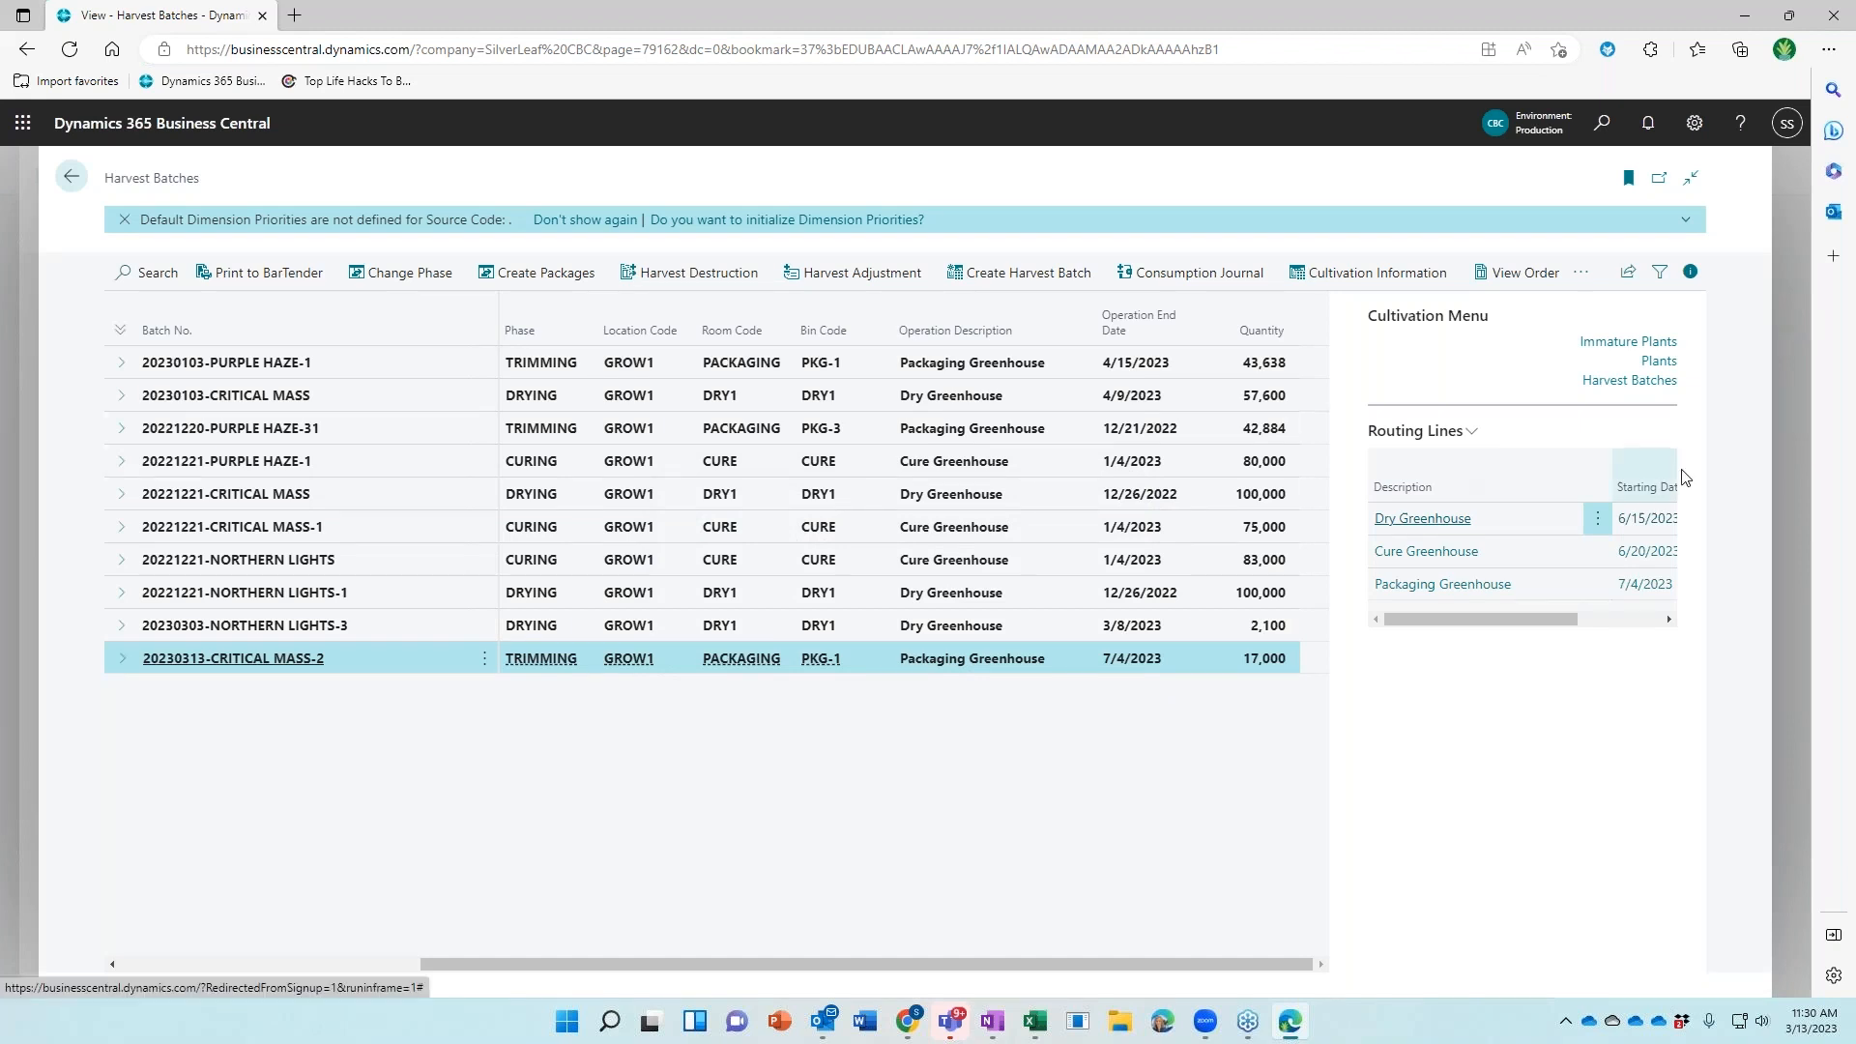
Correct the Harvest To Package operation date to 7/4/2023
drag(1567, 615, 738, 277)
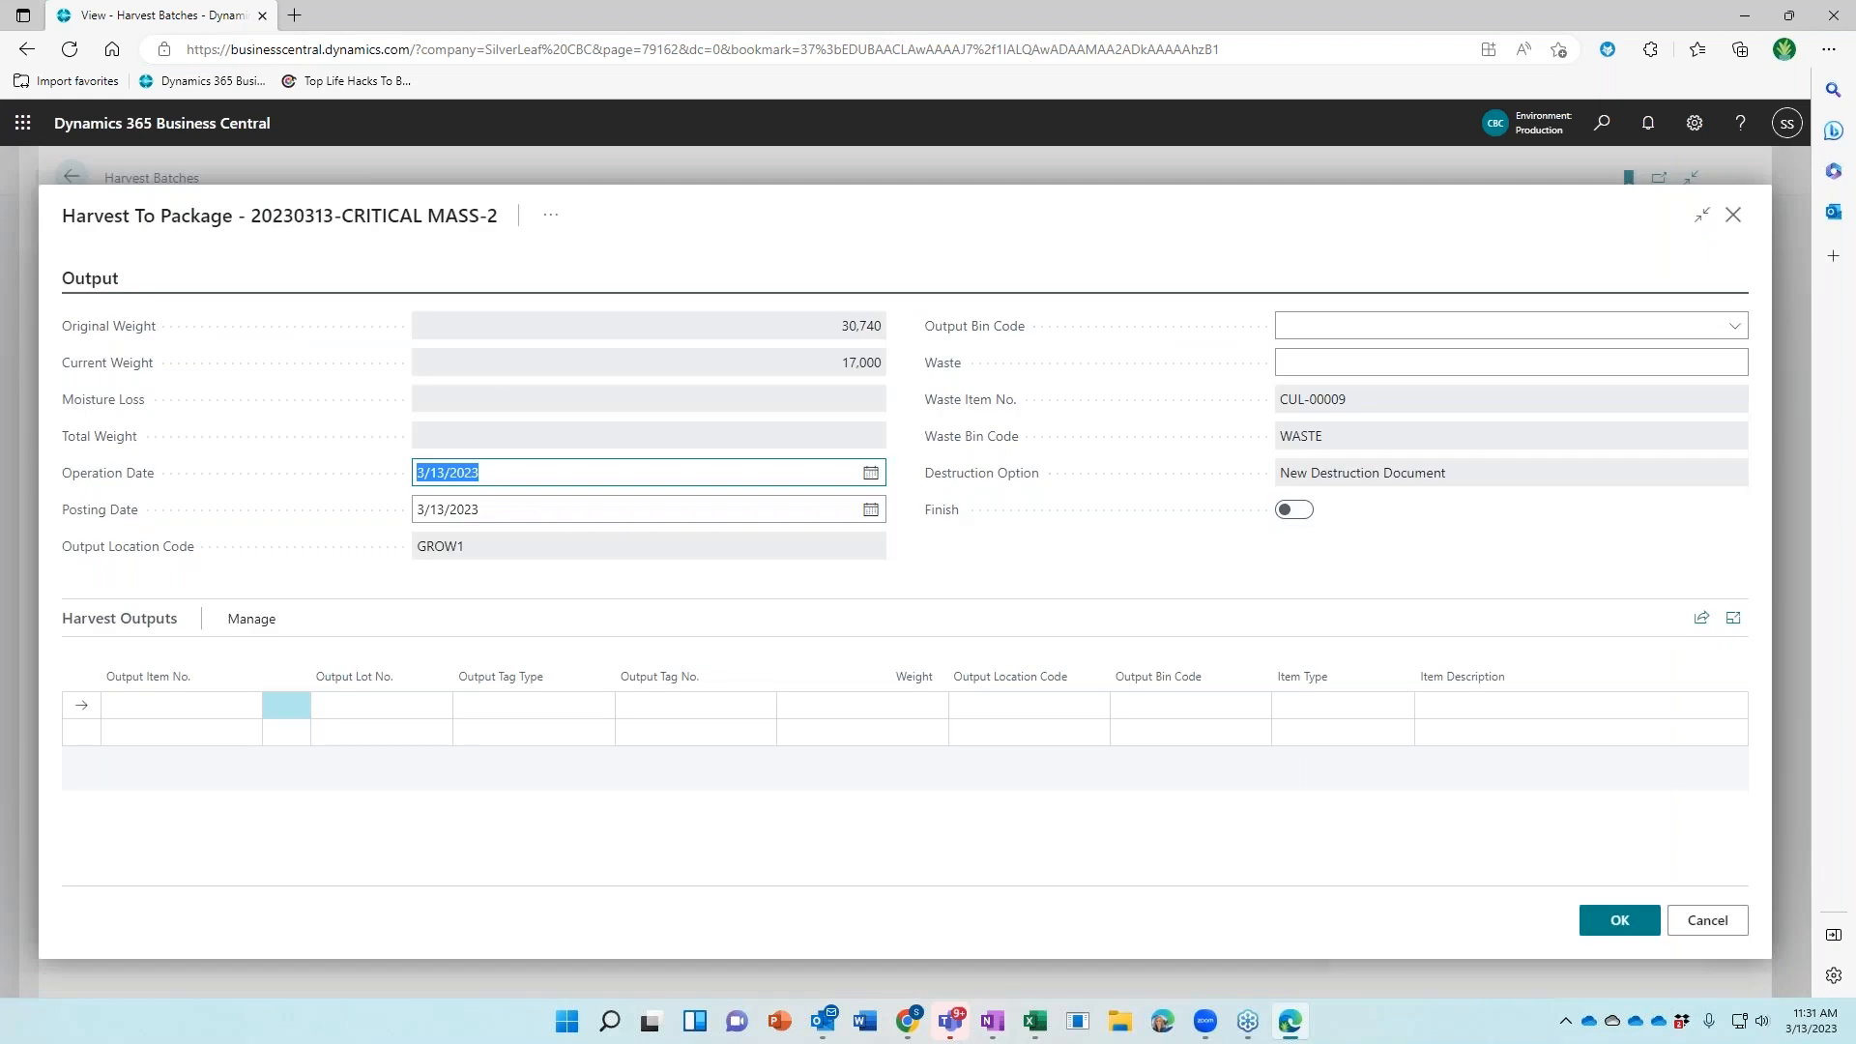
text(6)
key(BackSpace)
text(7/4)
key(Tab)
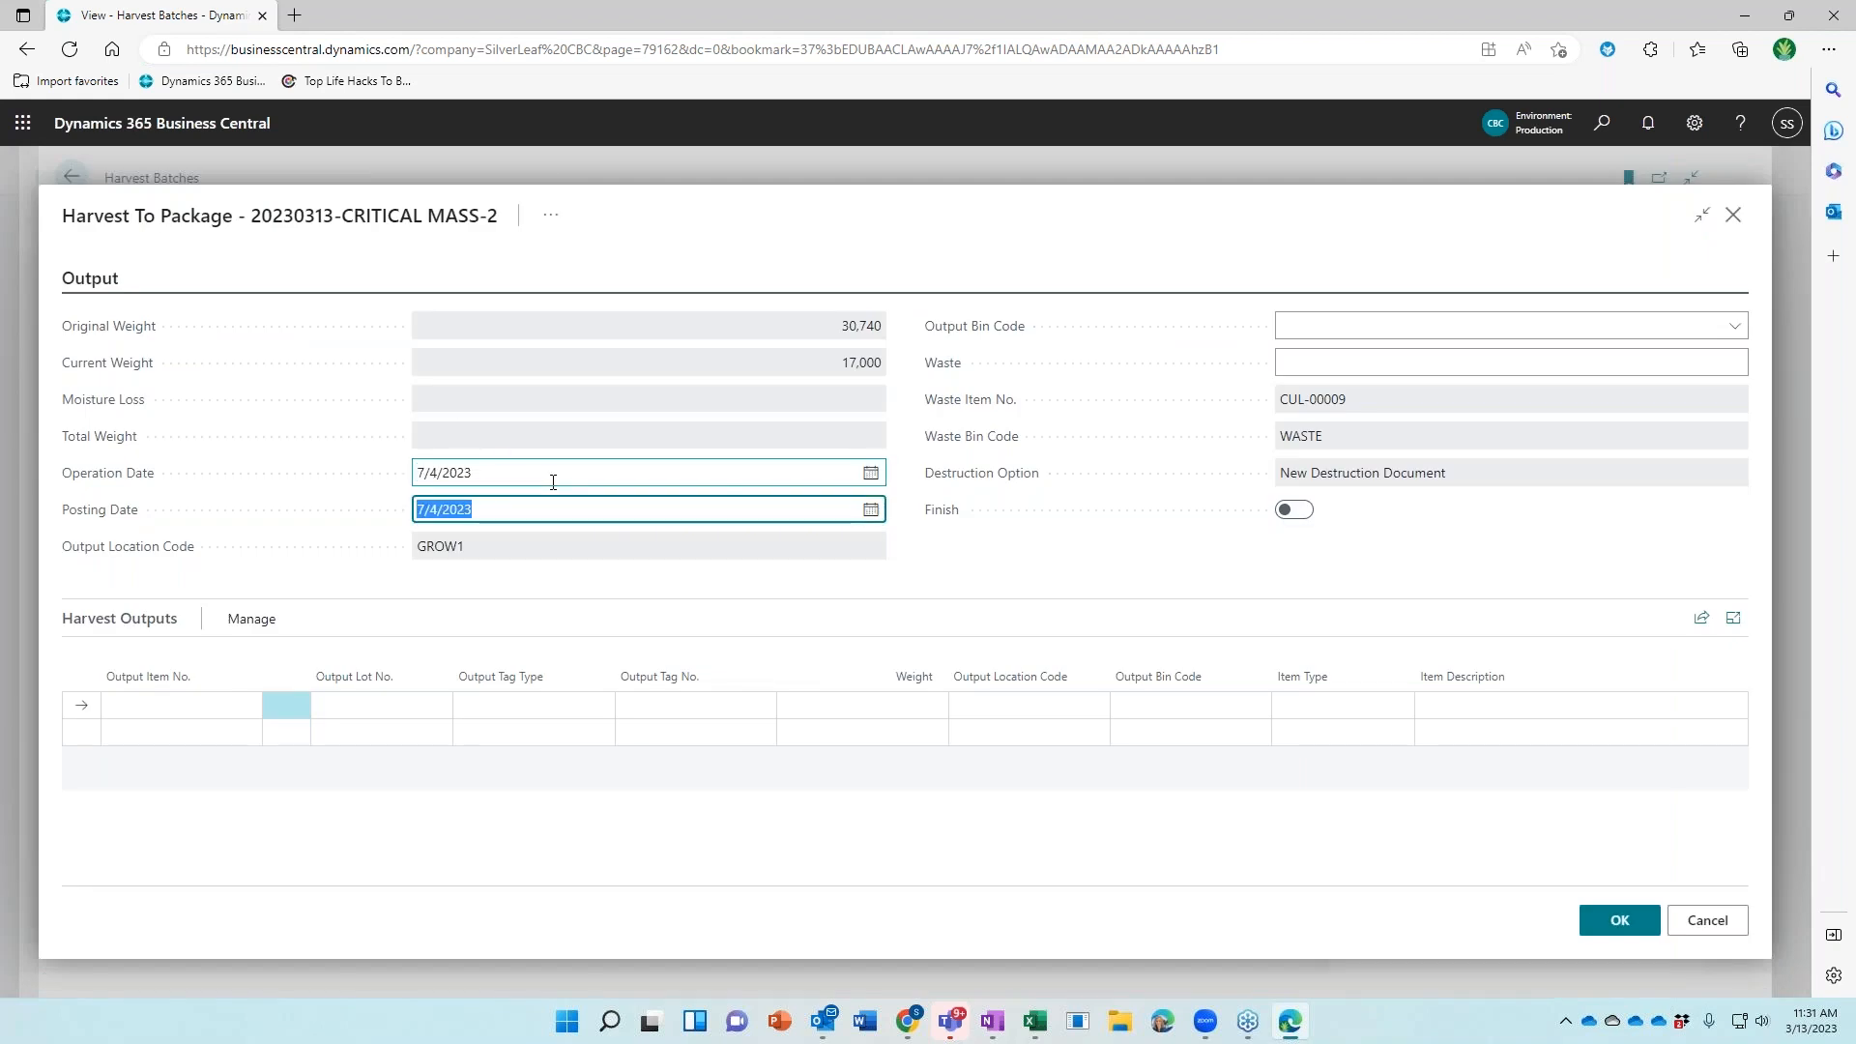
Set the output bin to VAULT and the waste to 3,200
key(Tab)
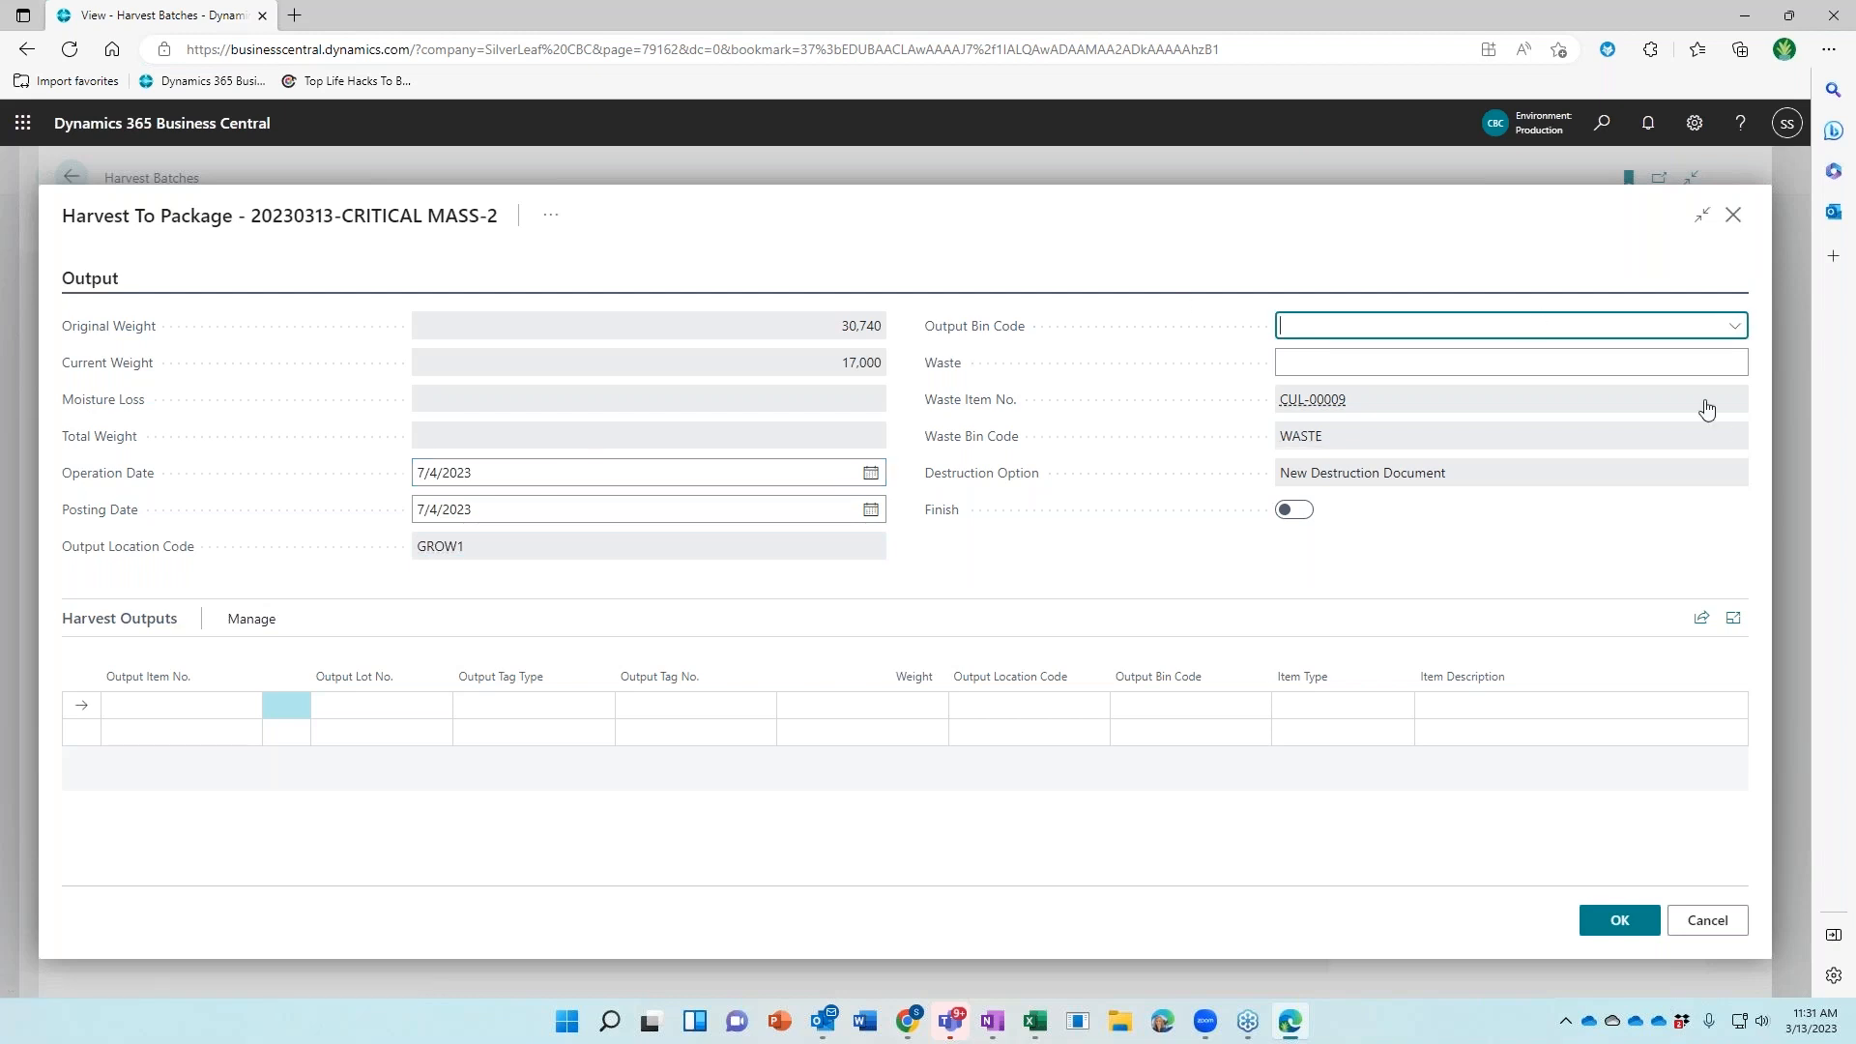
click(1735, 329)
text(va)
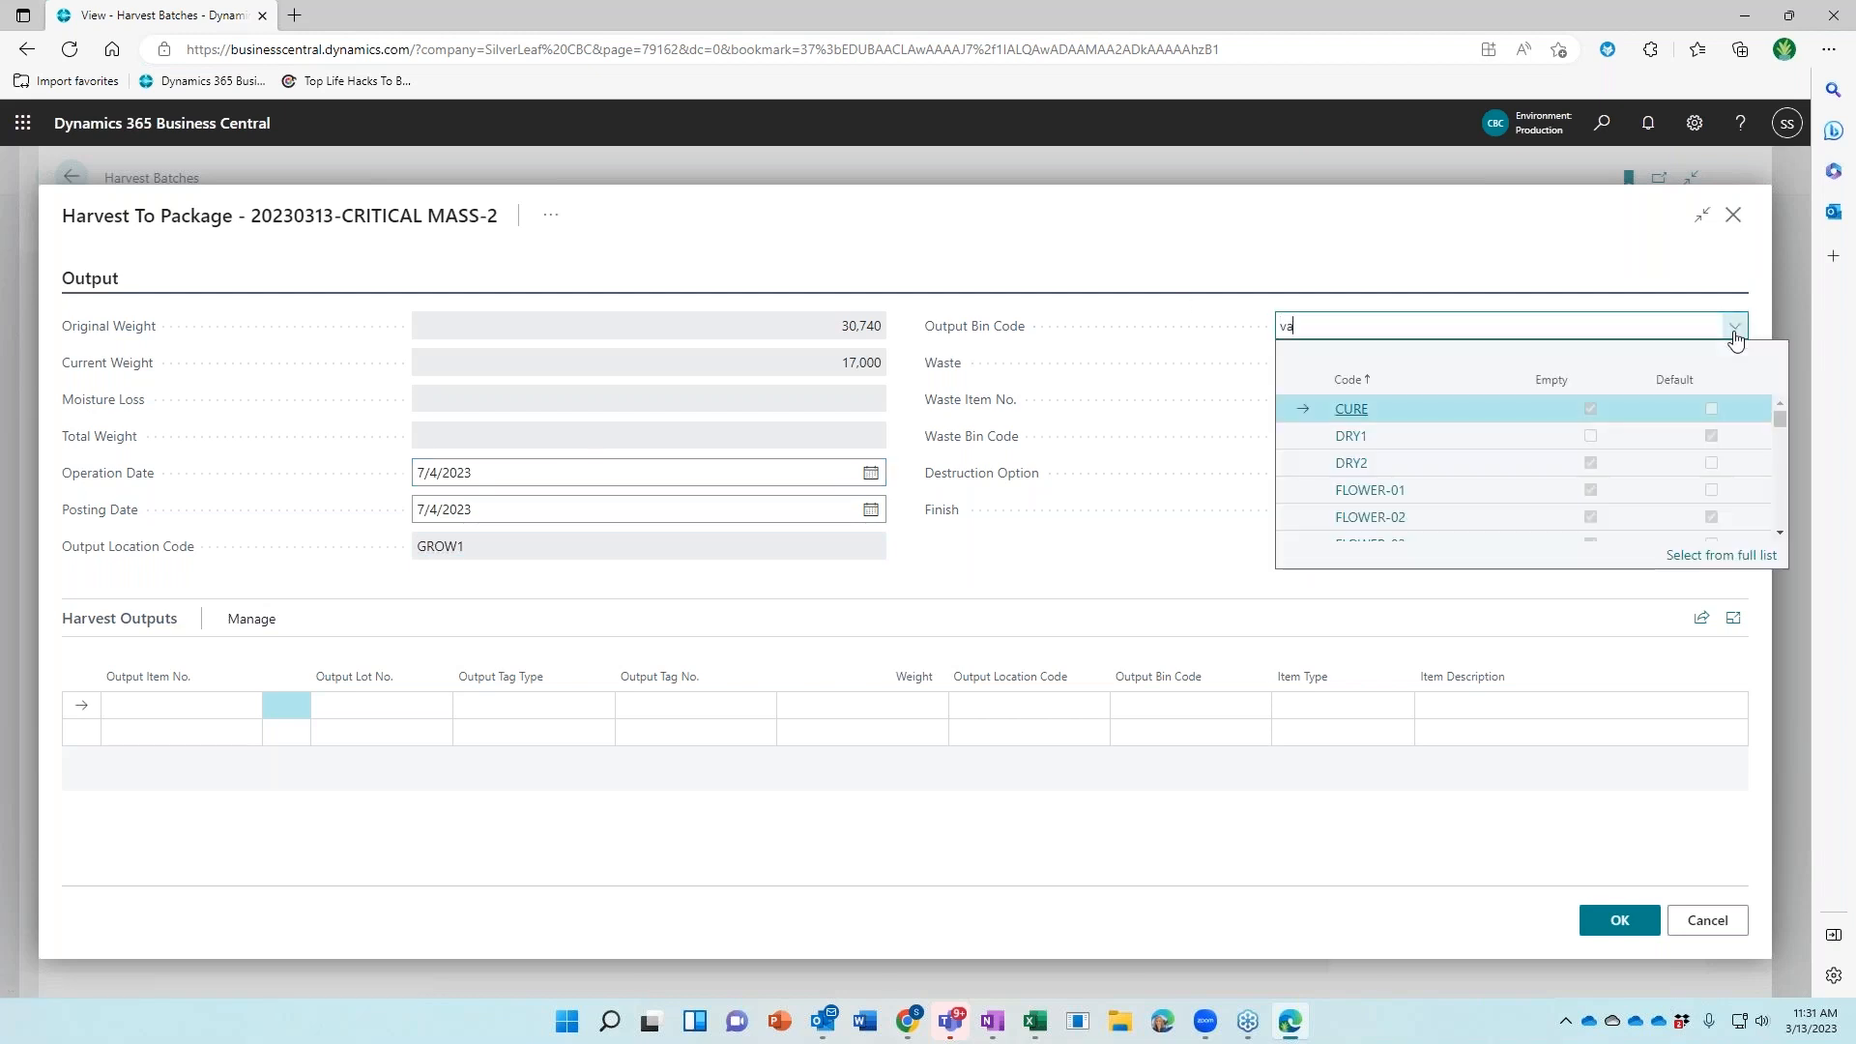
key(Tab)
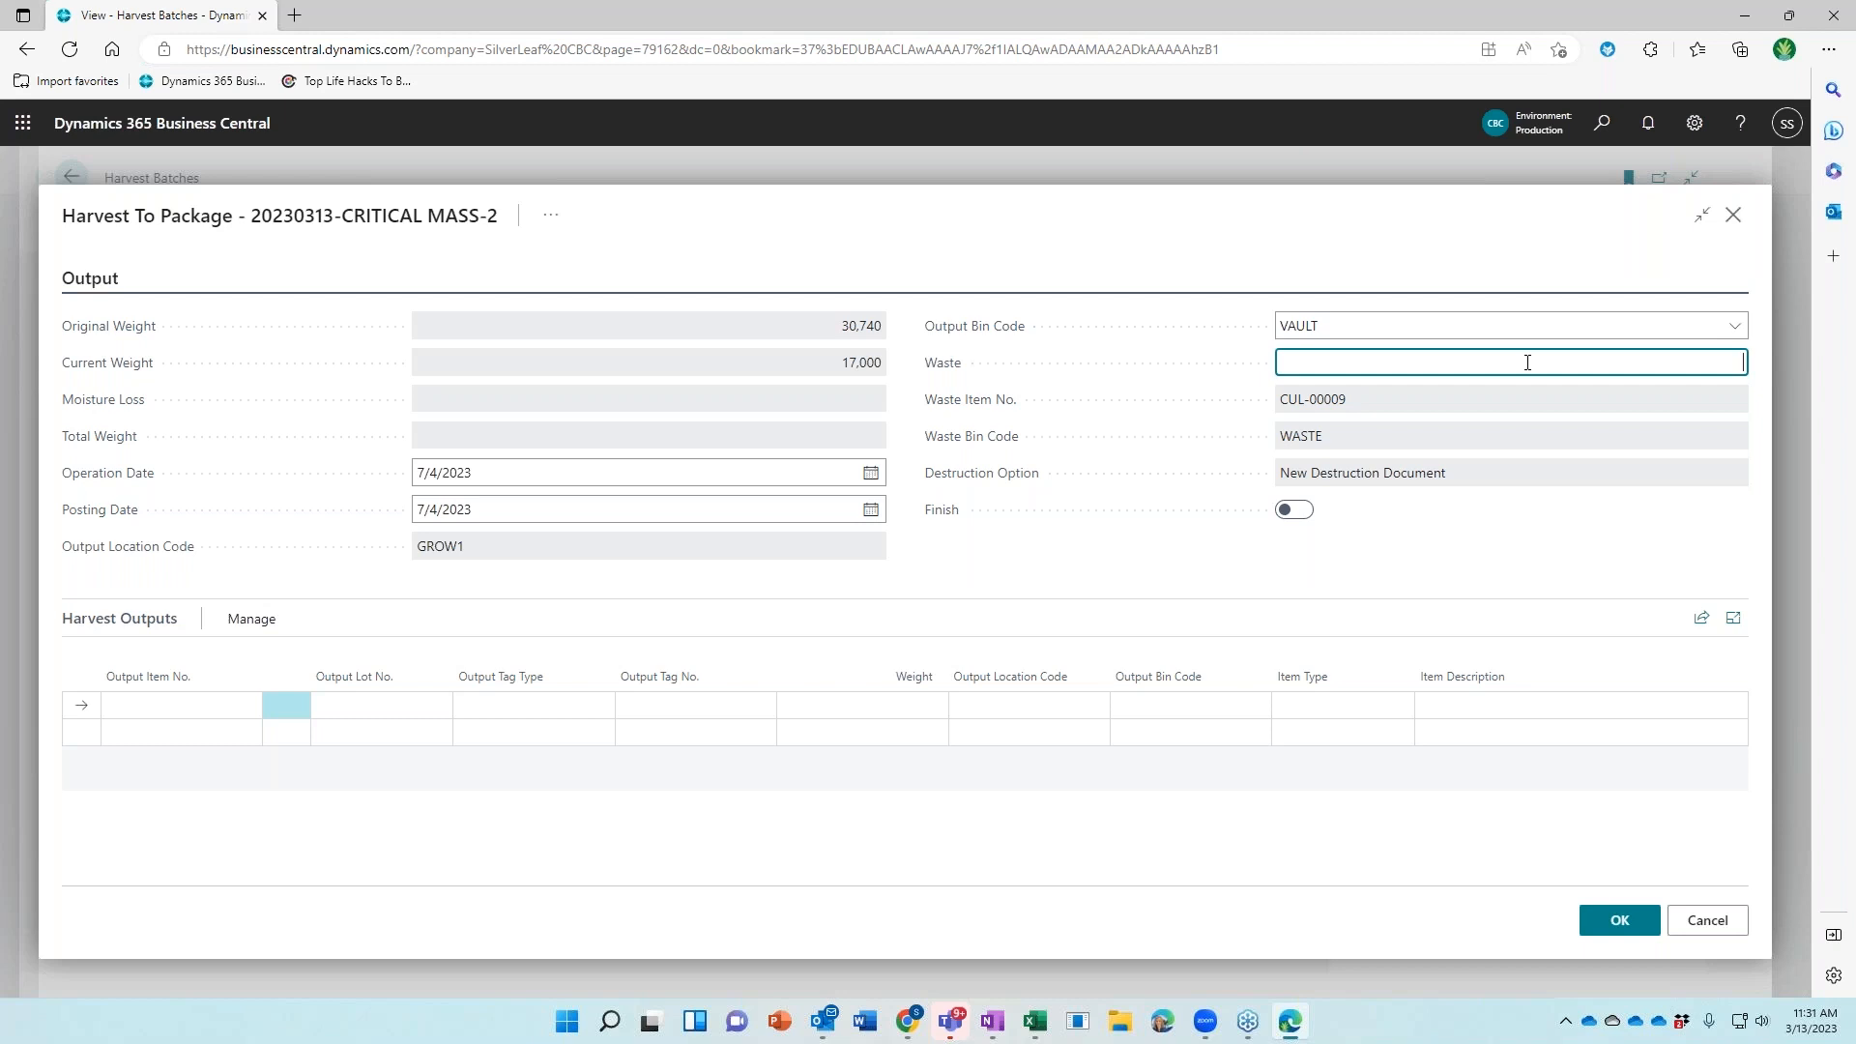
text(3200)
key(Tab)
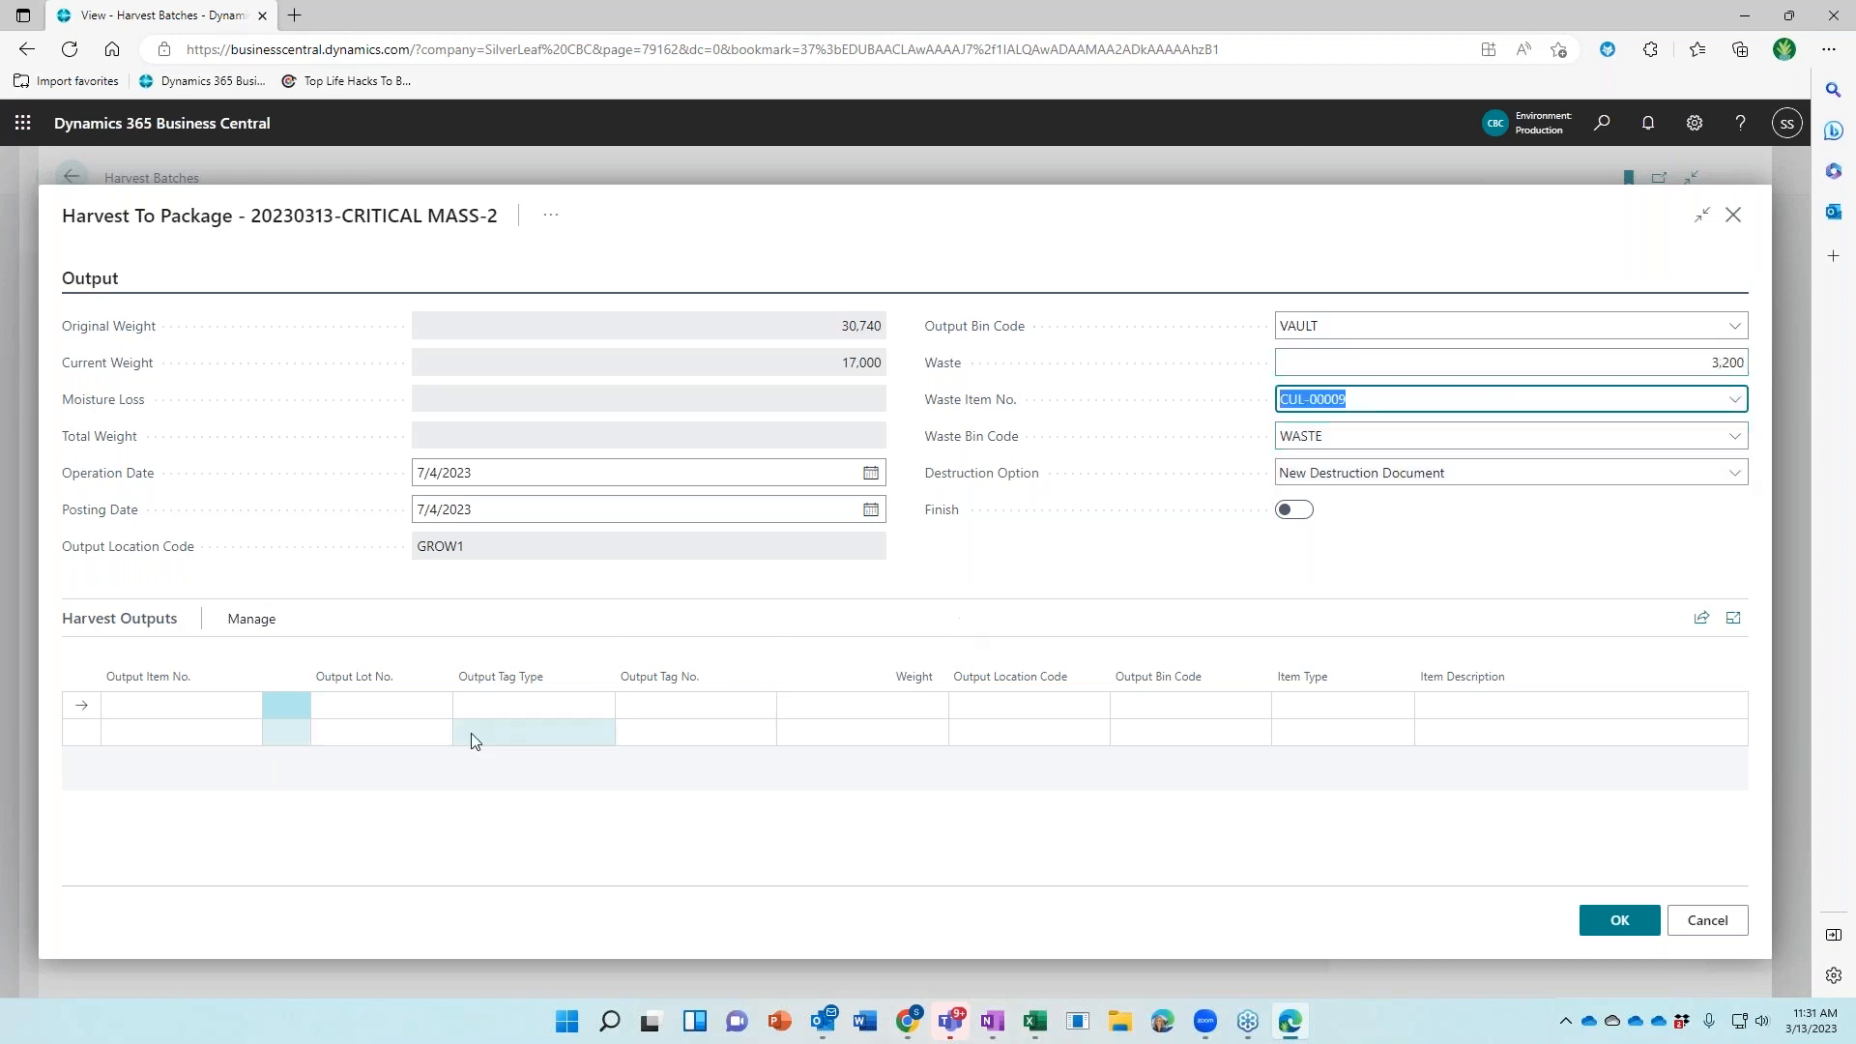
click(211, 705)
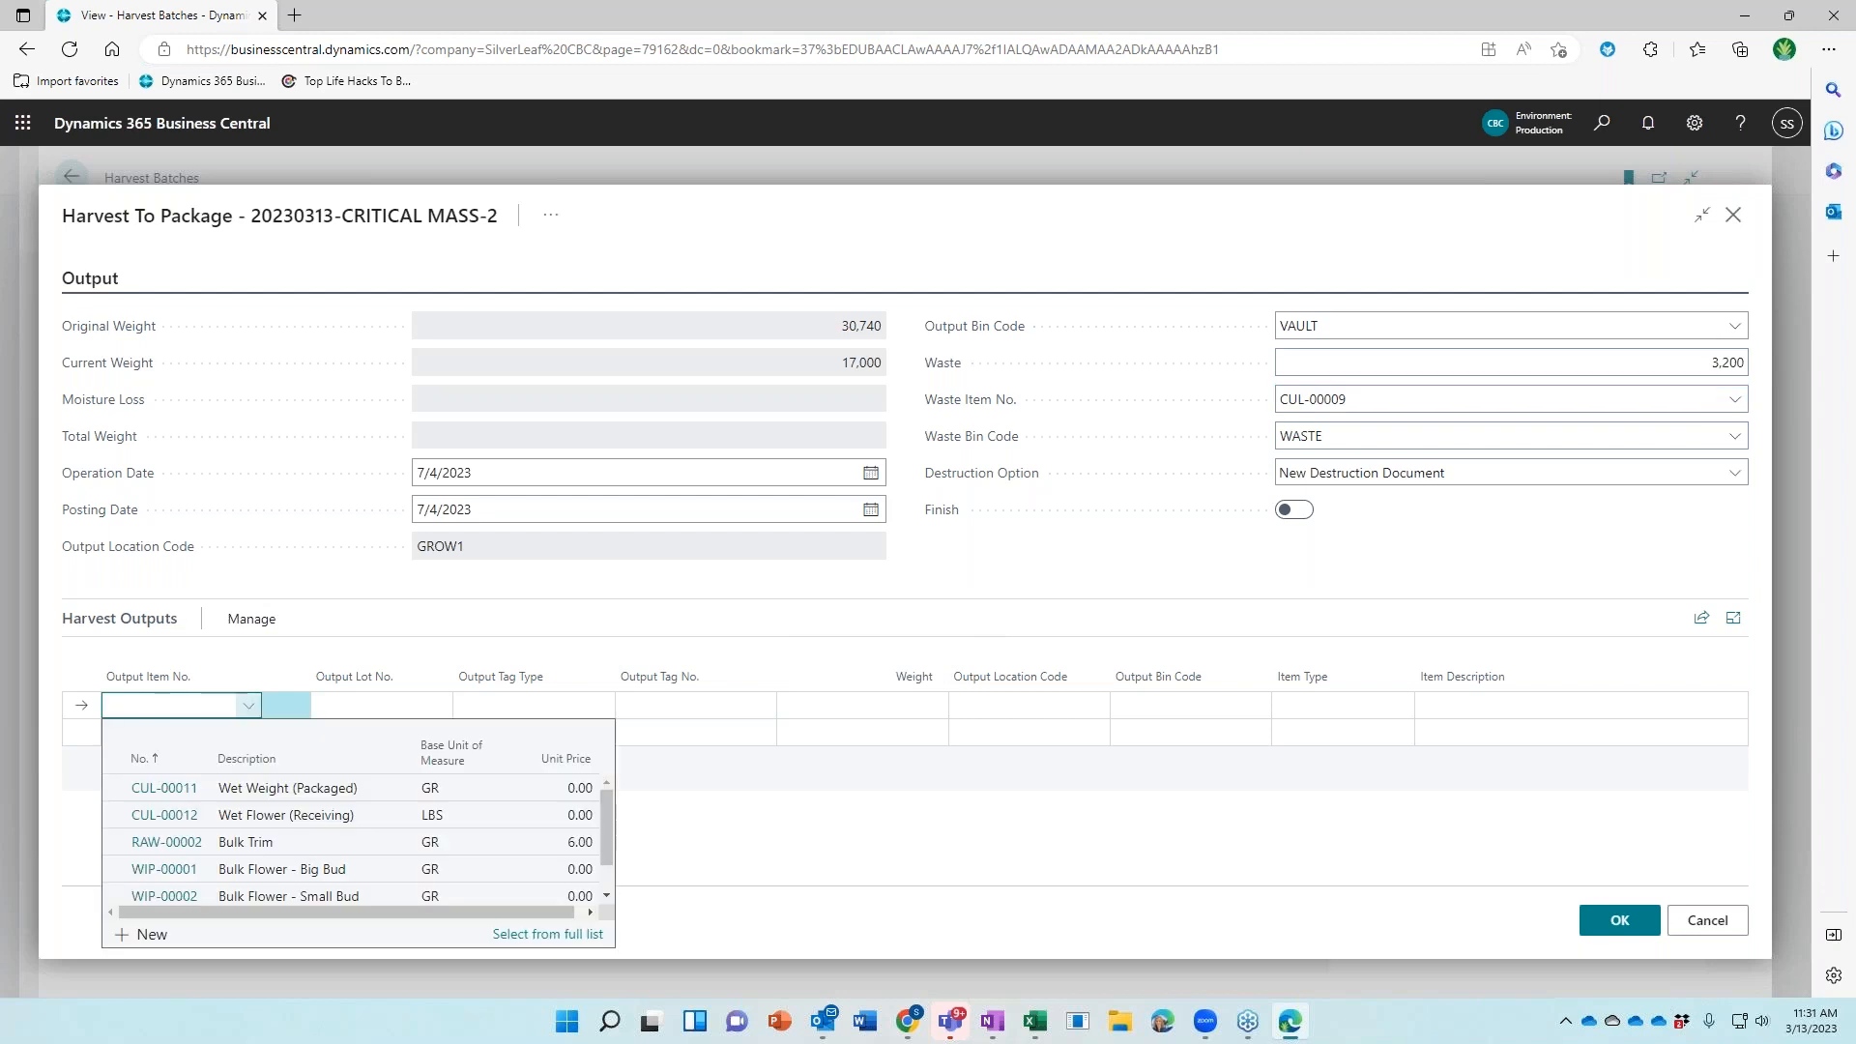
Add a Bulk Flower - Big Bud output with PACKAGE tag, first Metrc tag, weight 12,000
click(381, 874)
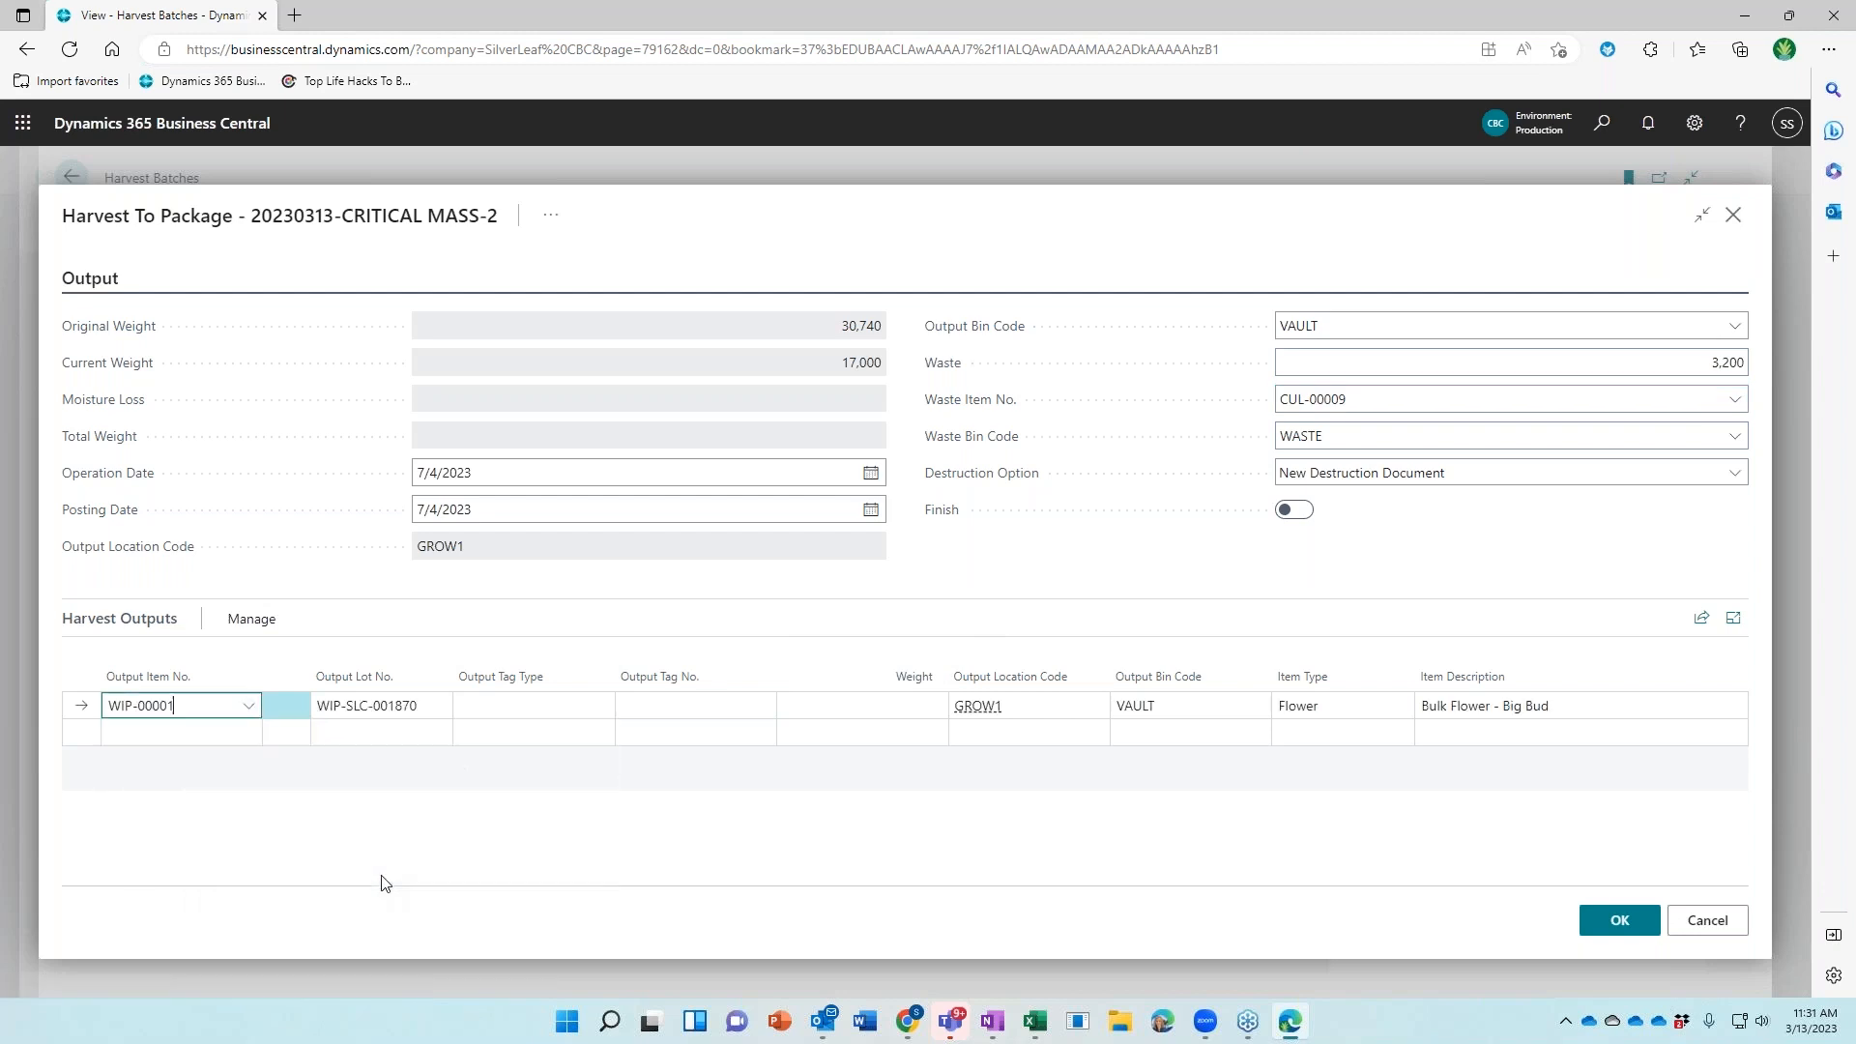
click(541, 701)
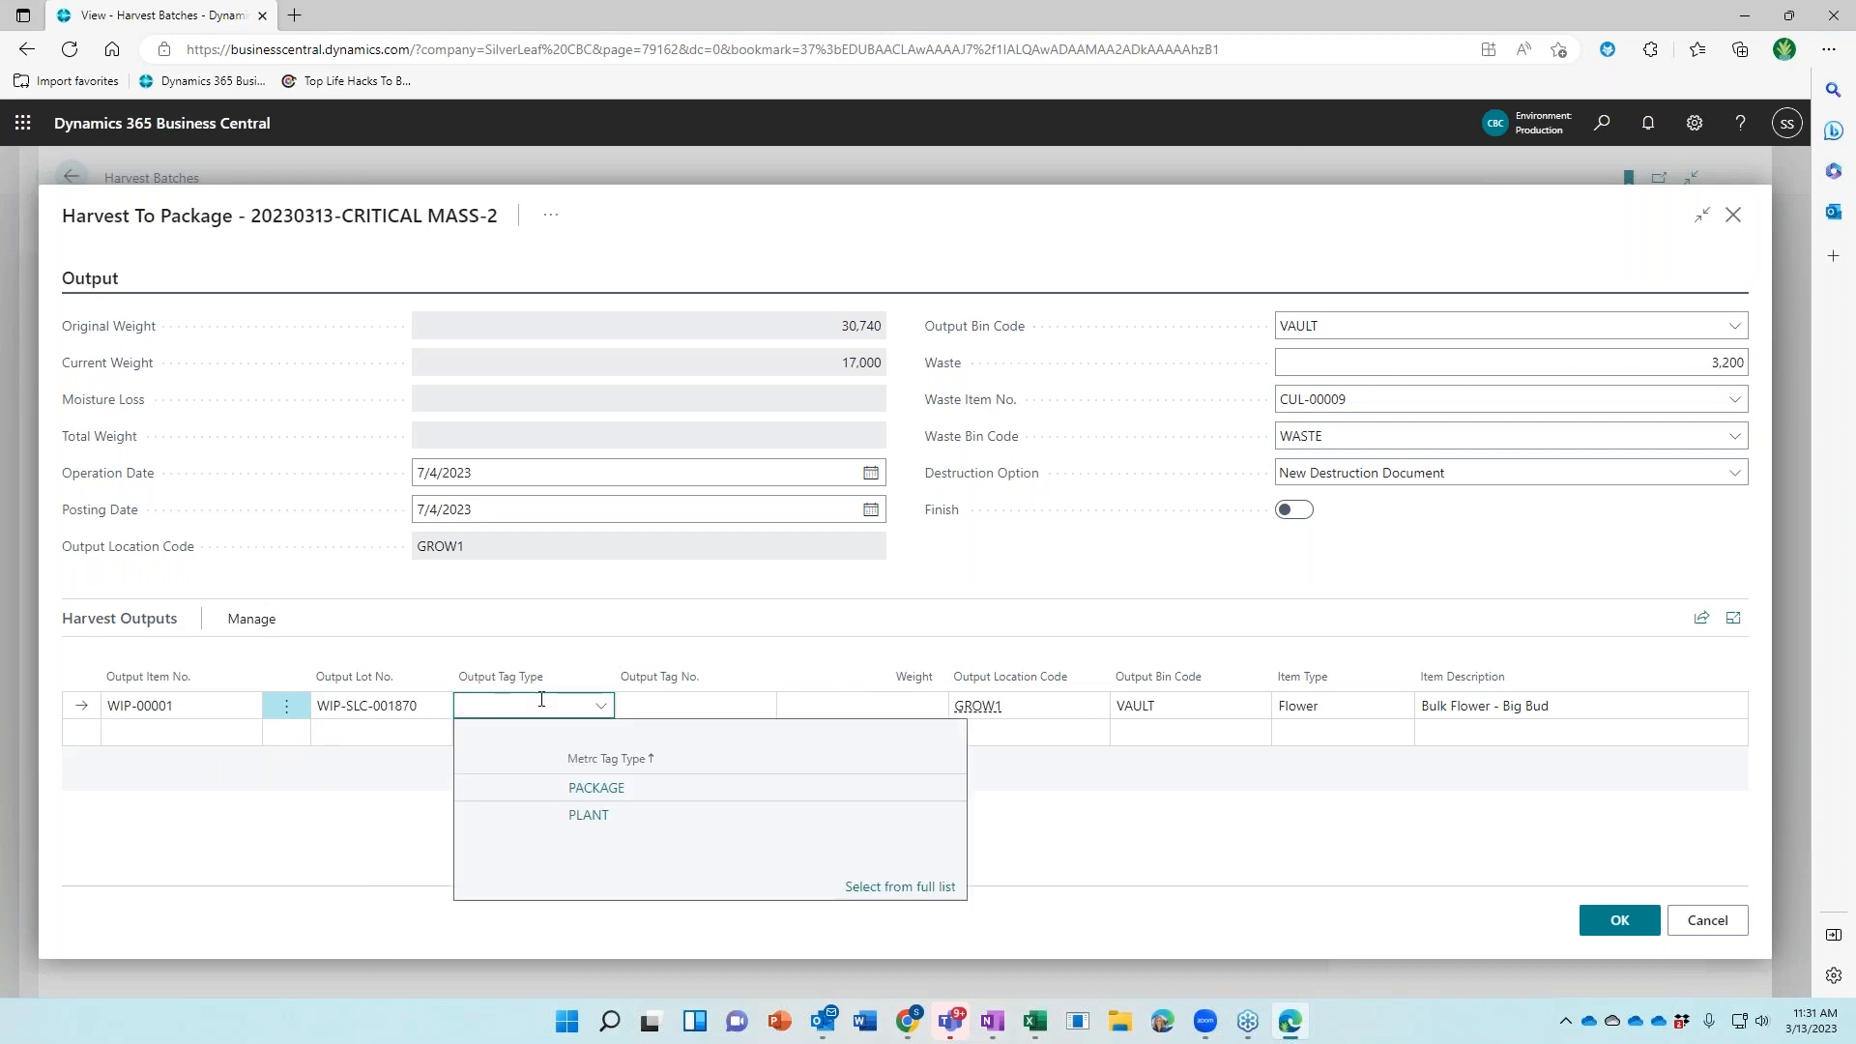
click(649, 790)
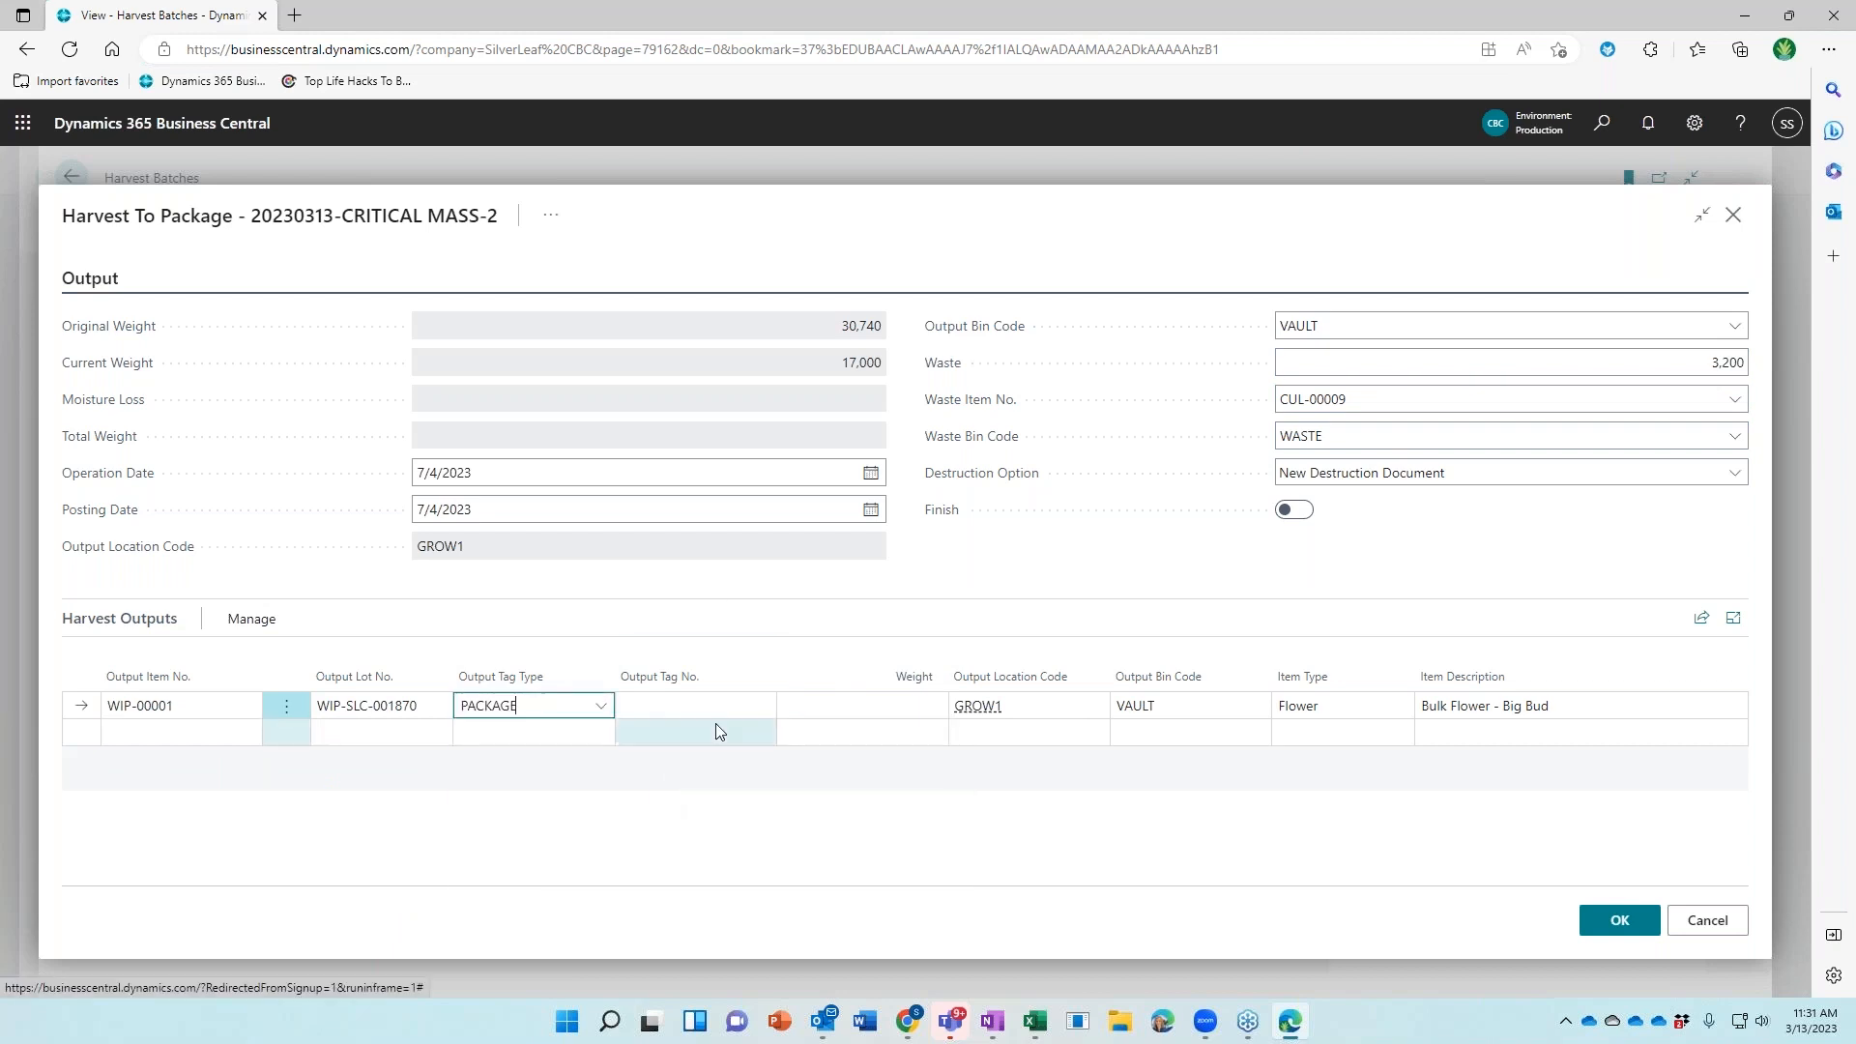
click(745, 705)
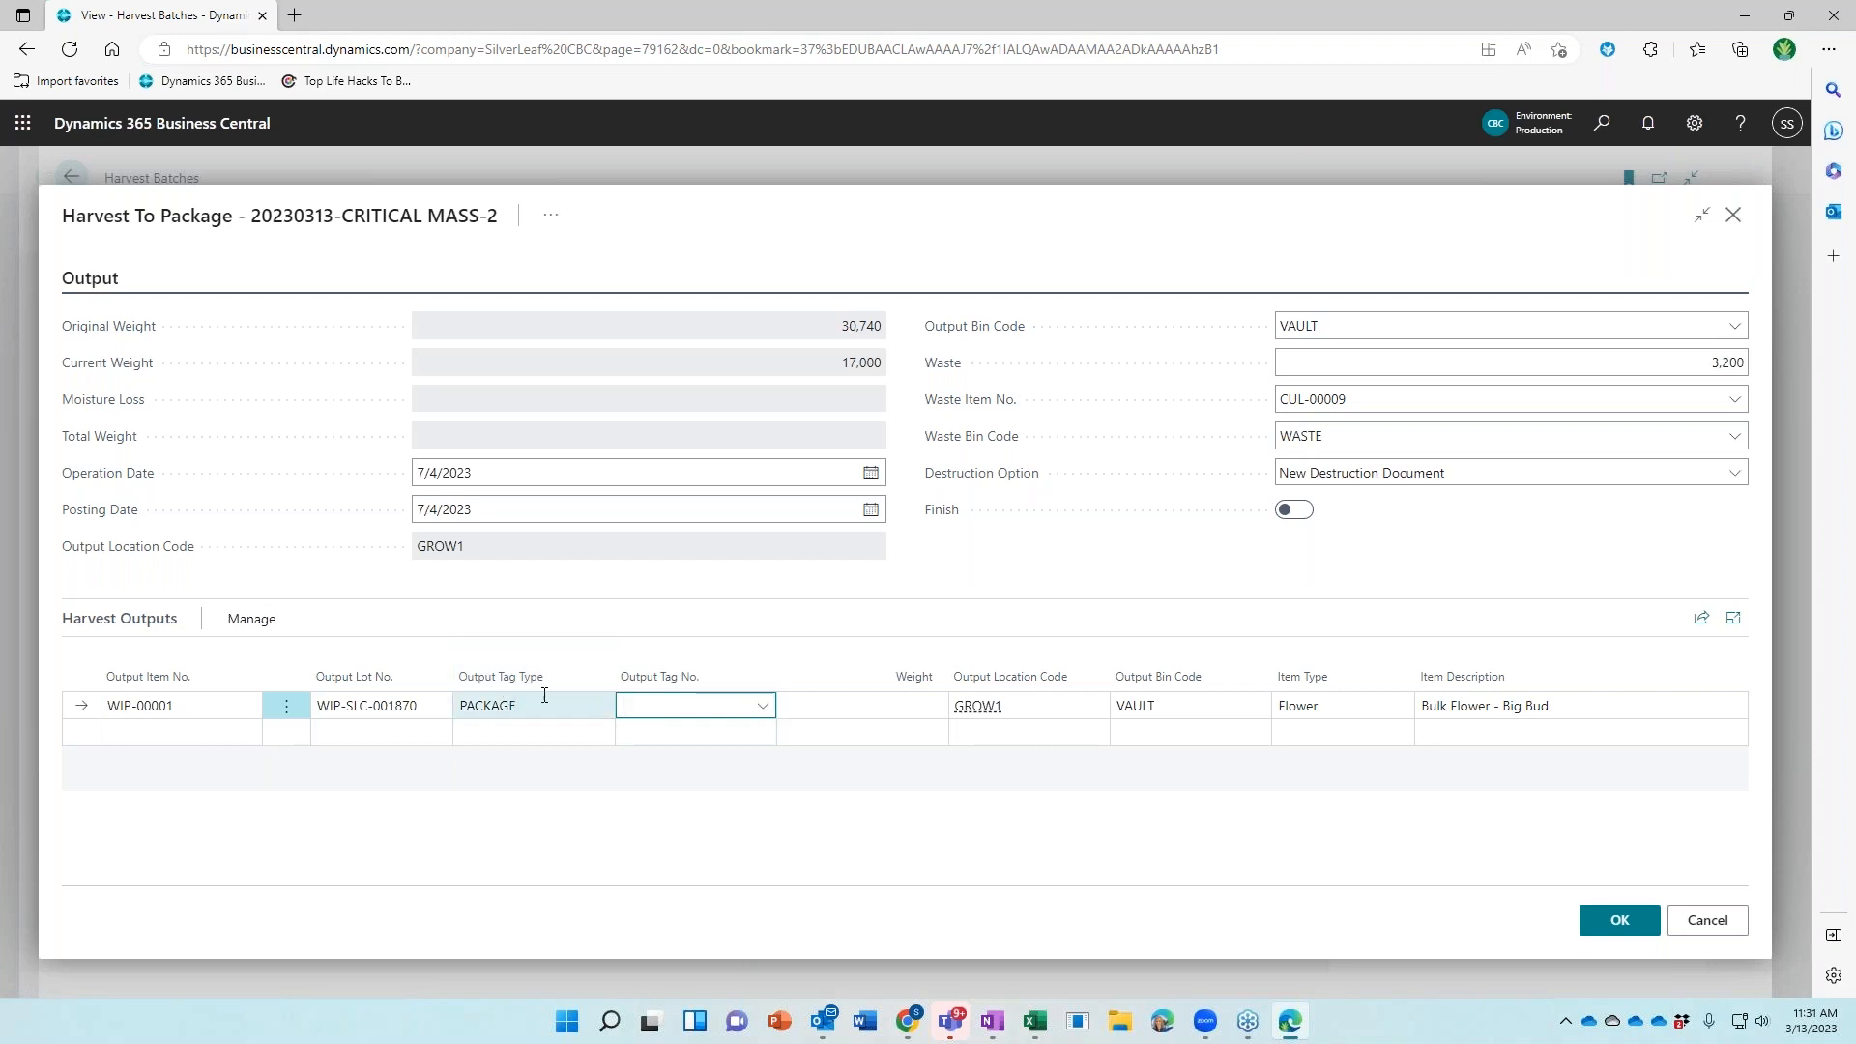
click(764, 707)
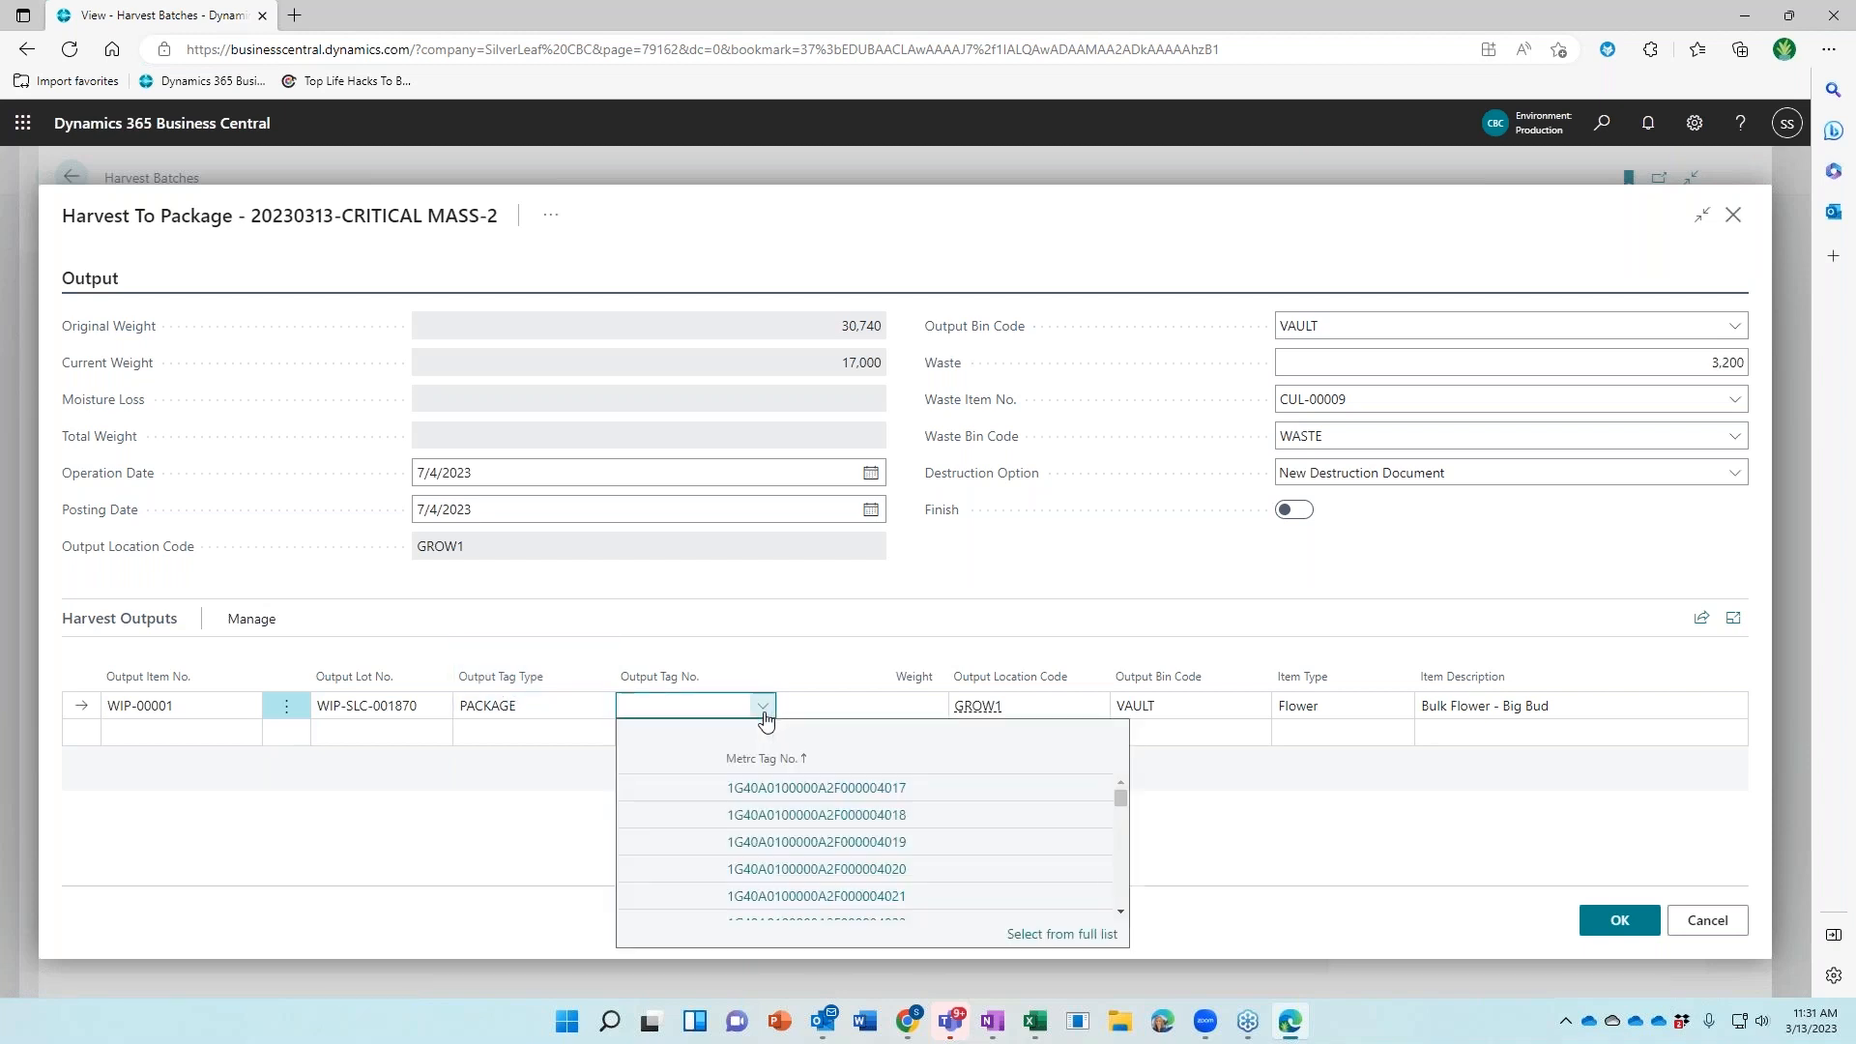
click(658, 786)
click(874, 704)
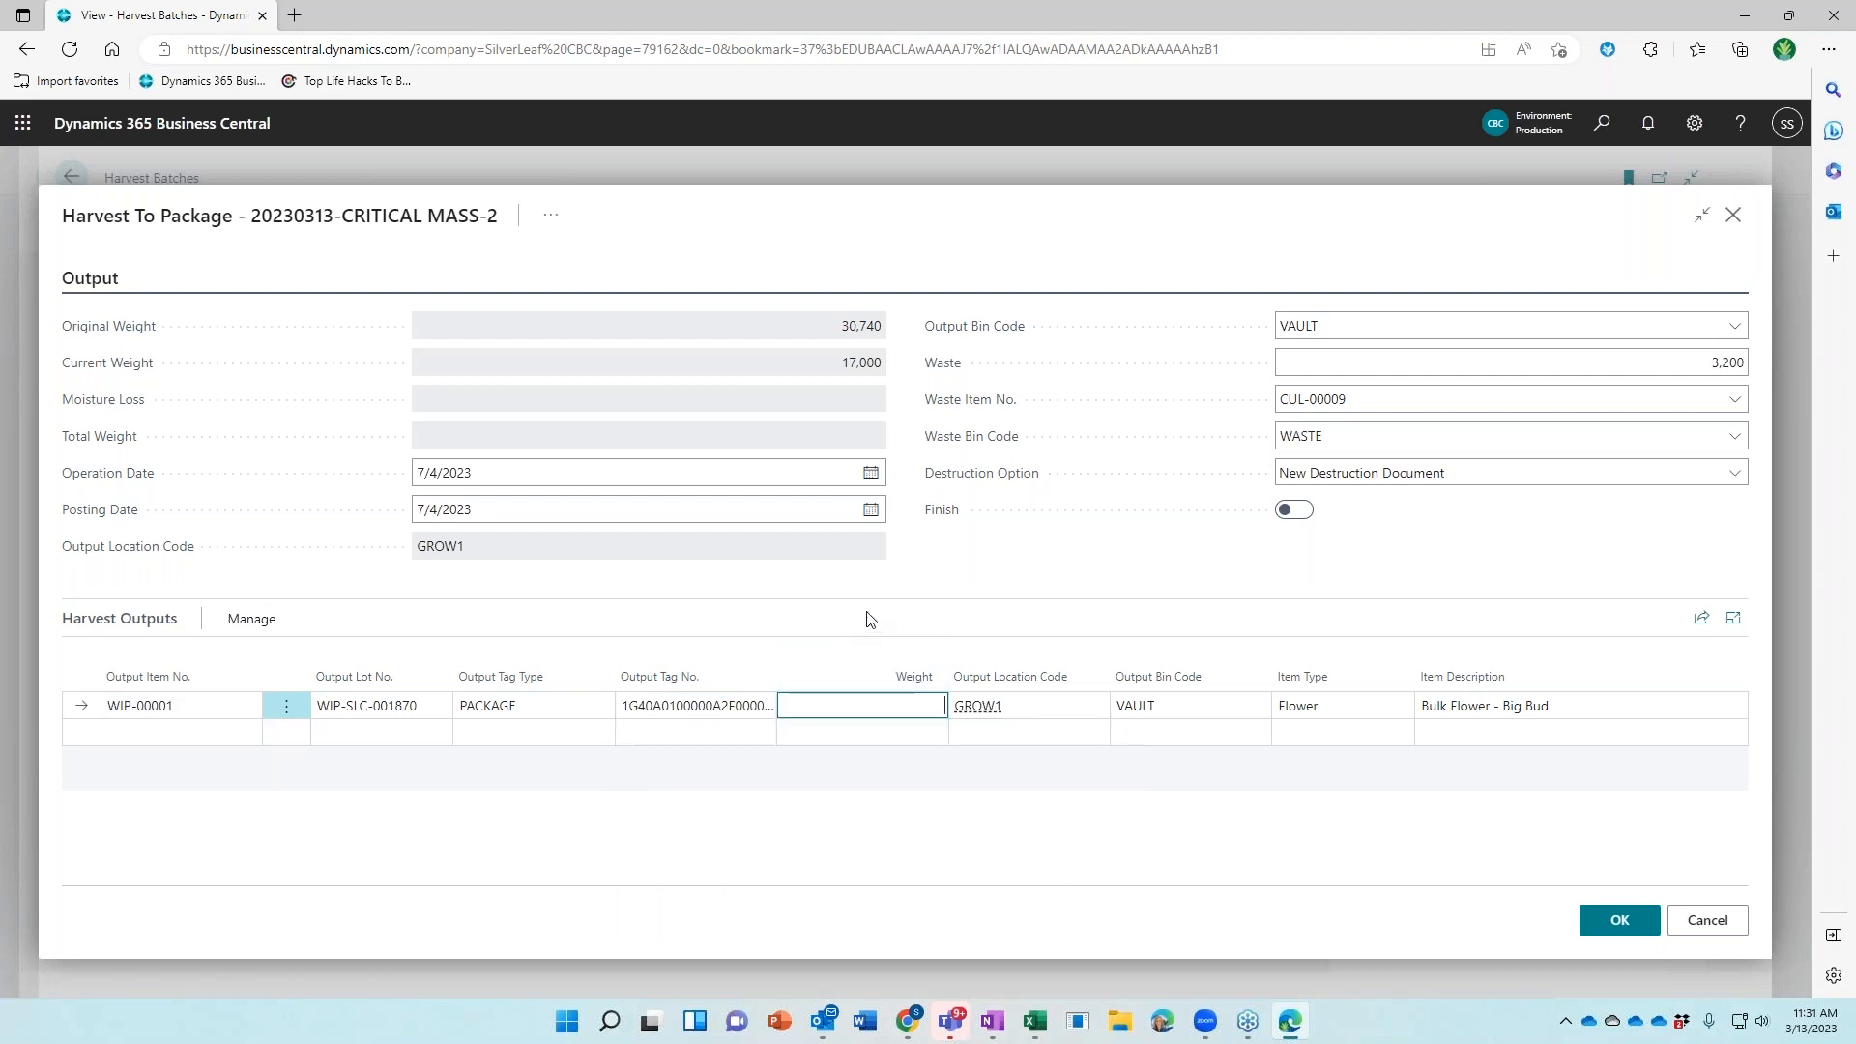
text(12000)
key(Tab)
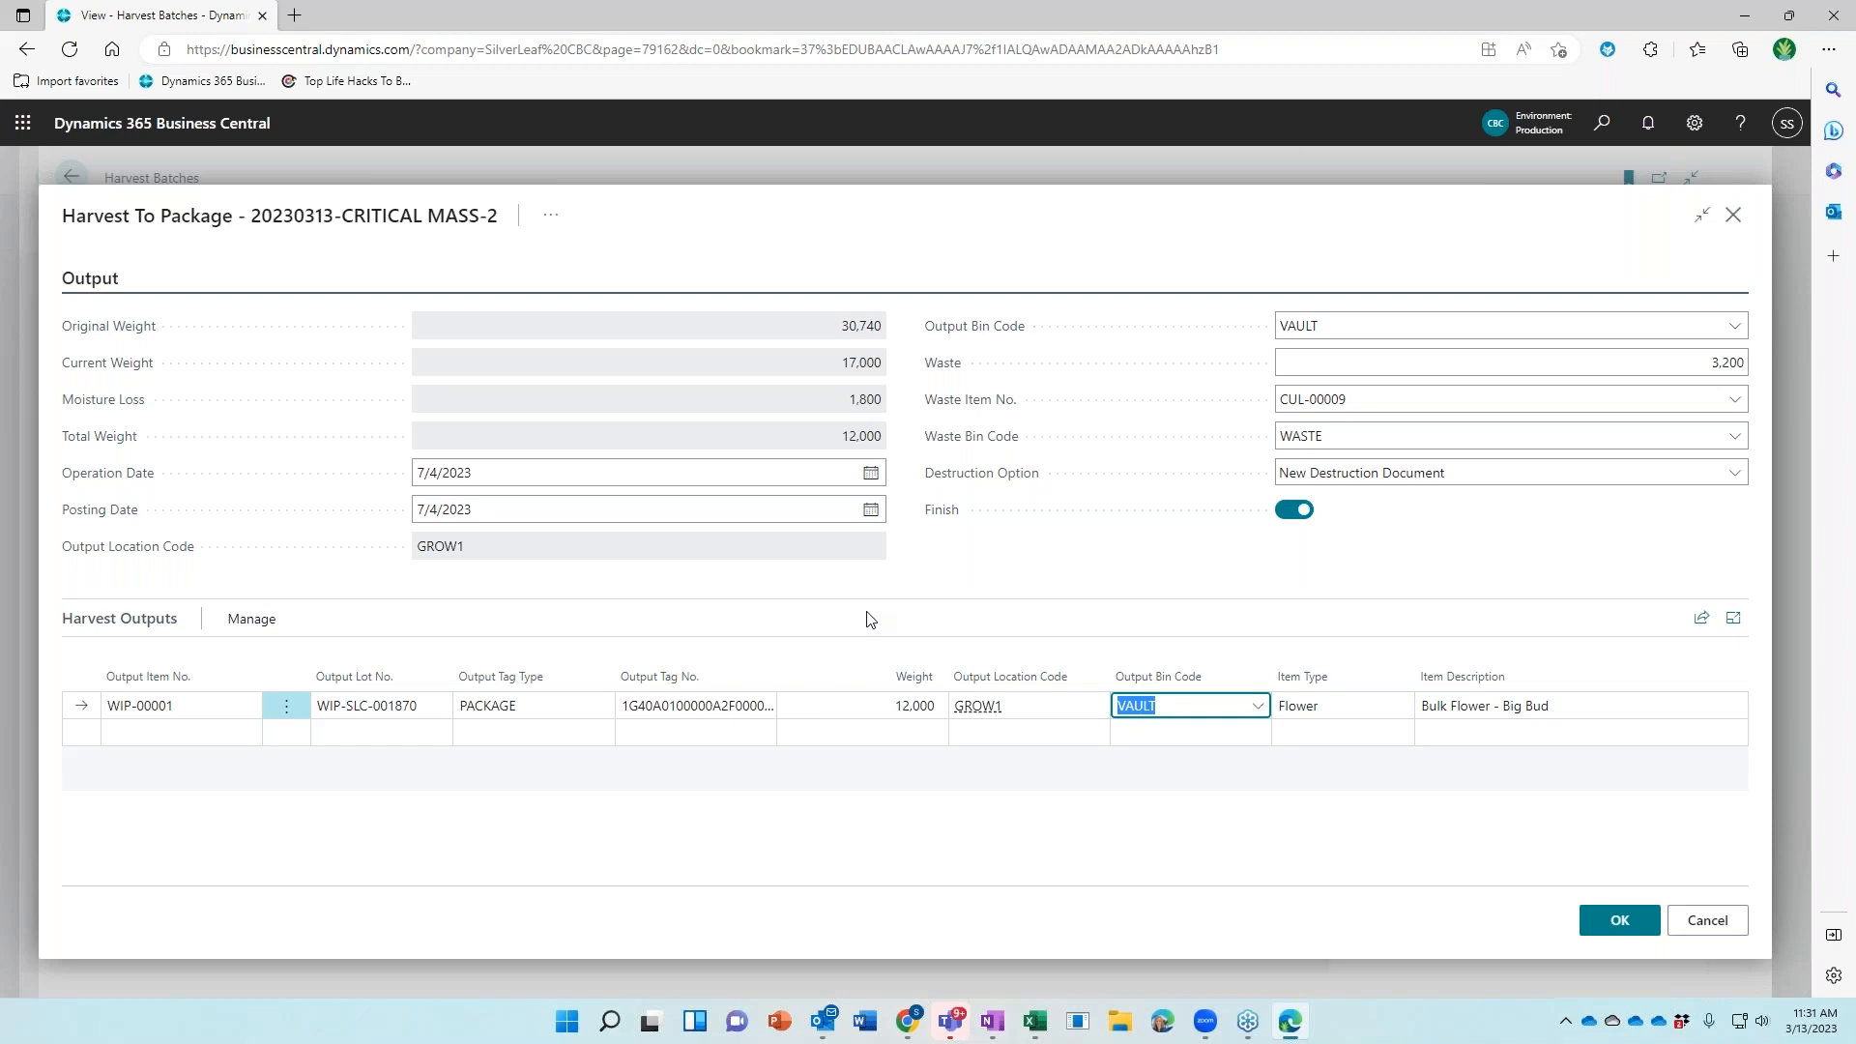
Add a Bulk Trim output with PACKAGE tag, next Metrc tag, weight 800
click(201, 731)
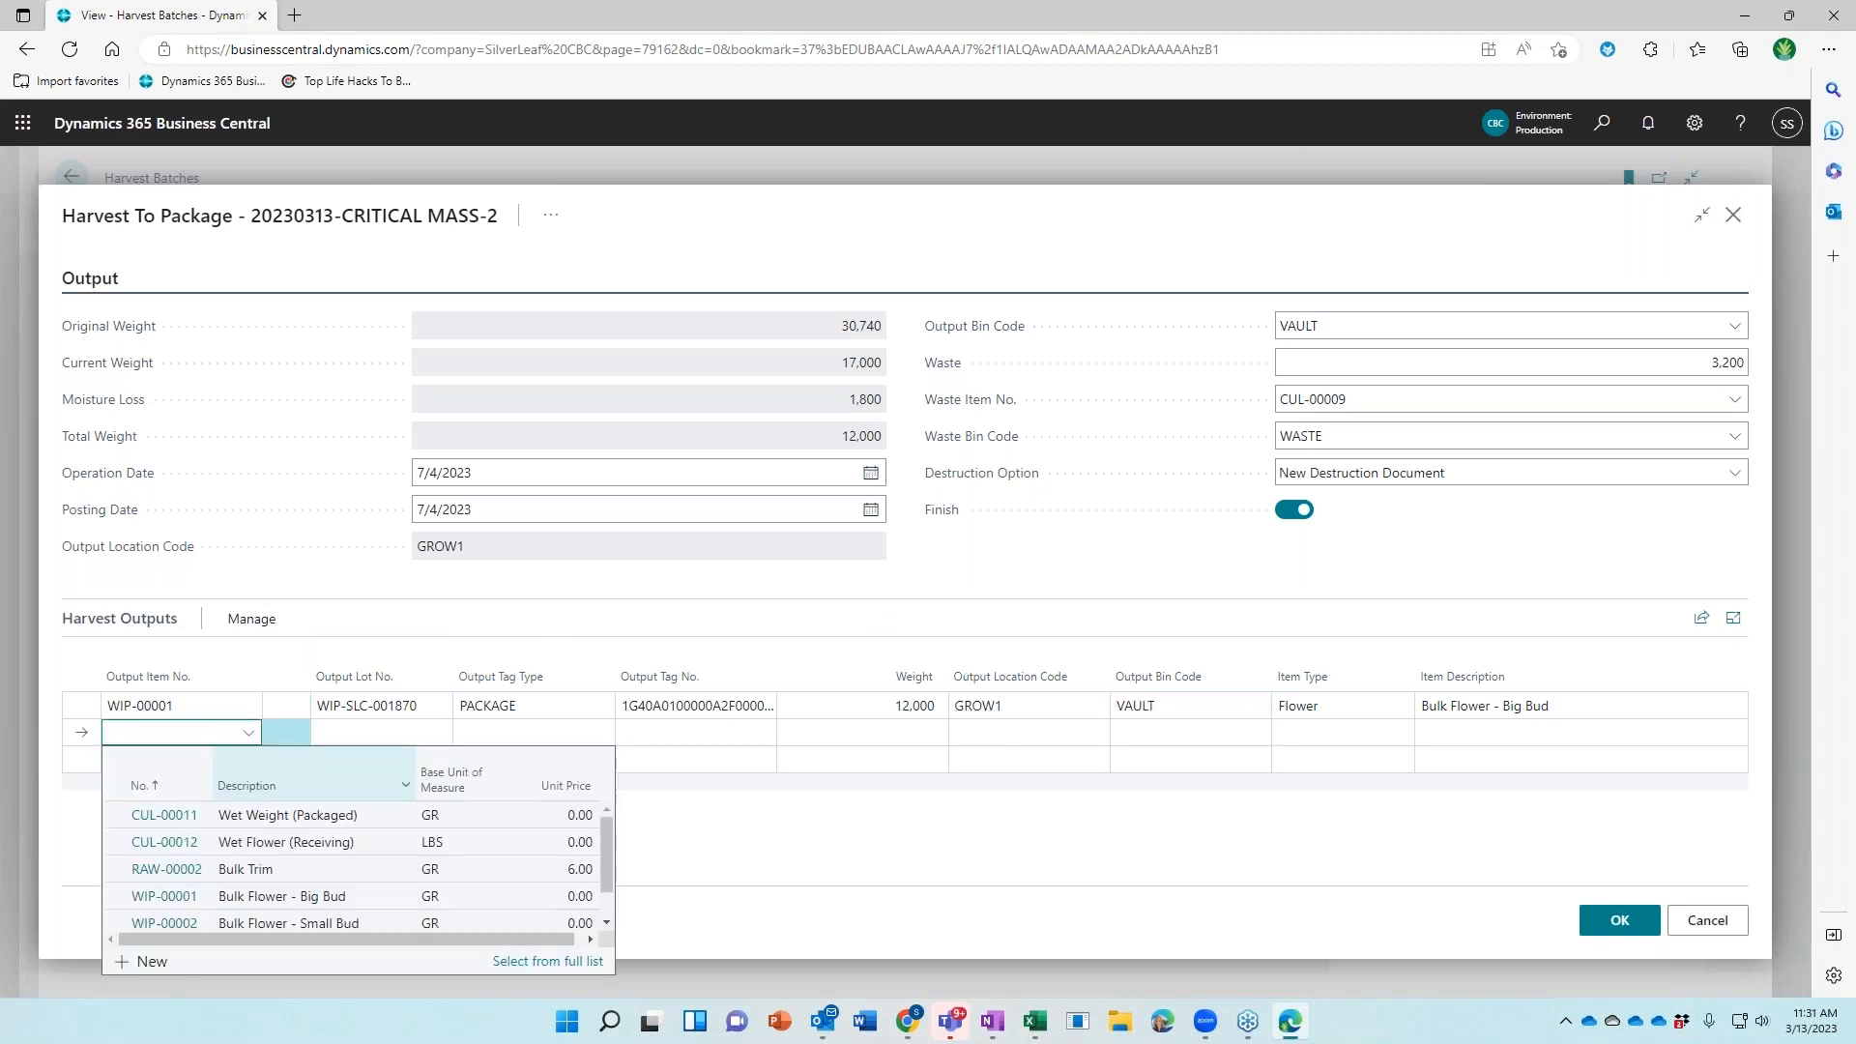
scroll(174, 870, down, 1)
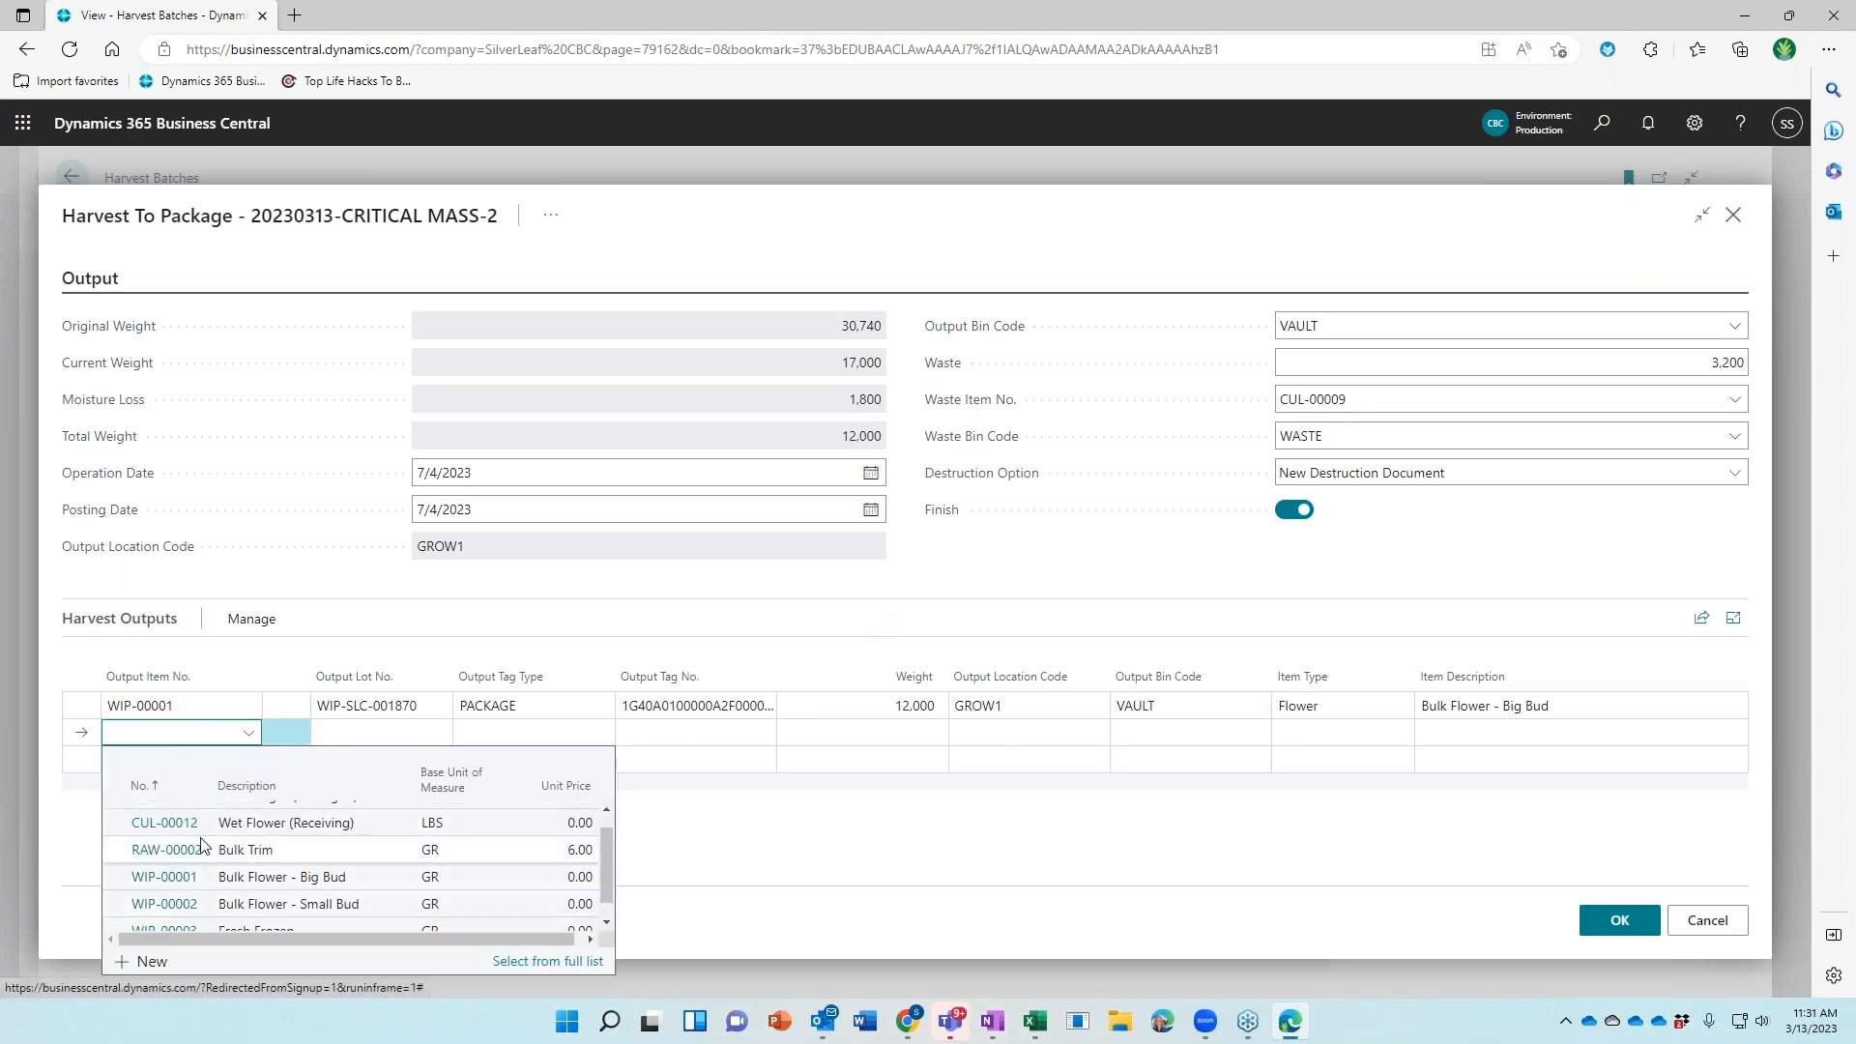
click(202, 849)
click(527, 733)
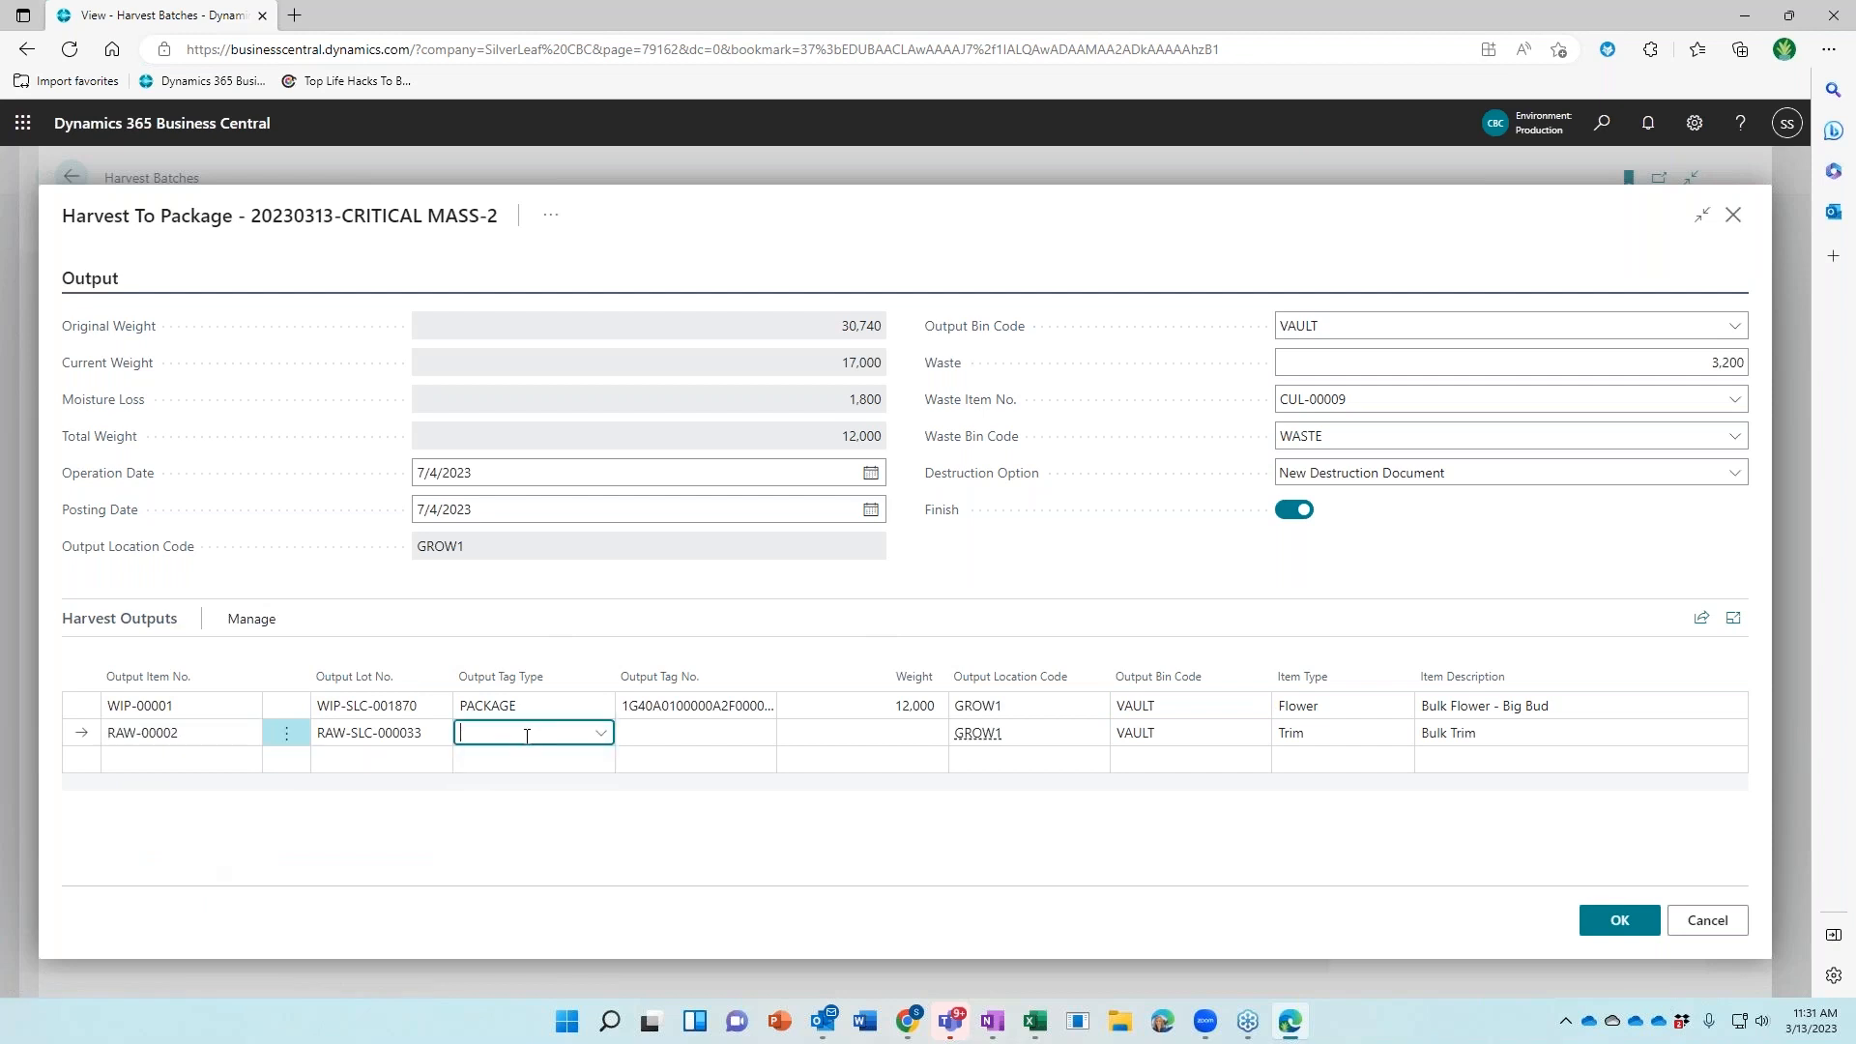
text(pack)
key(Tab)
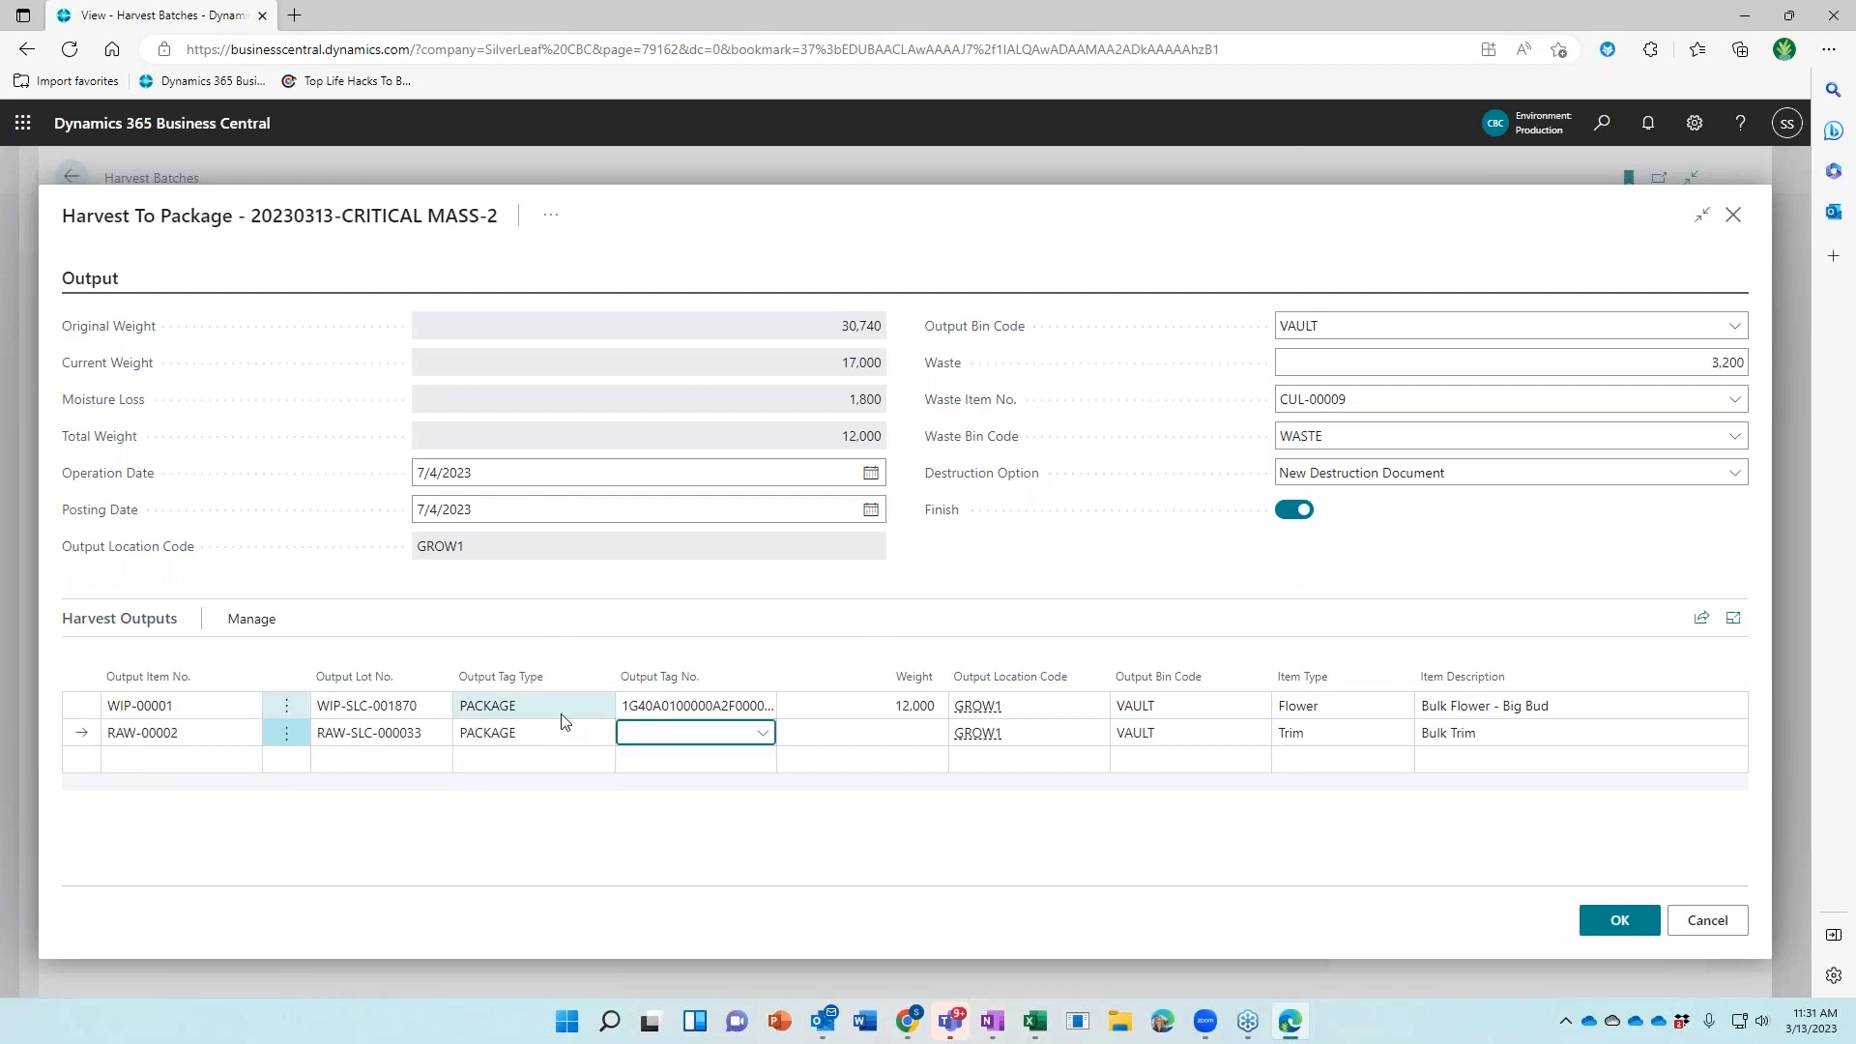
click(762, 743)
click(760, 851)
click(839, 743)
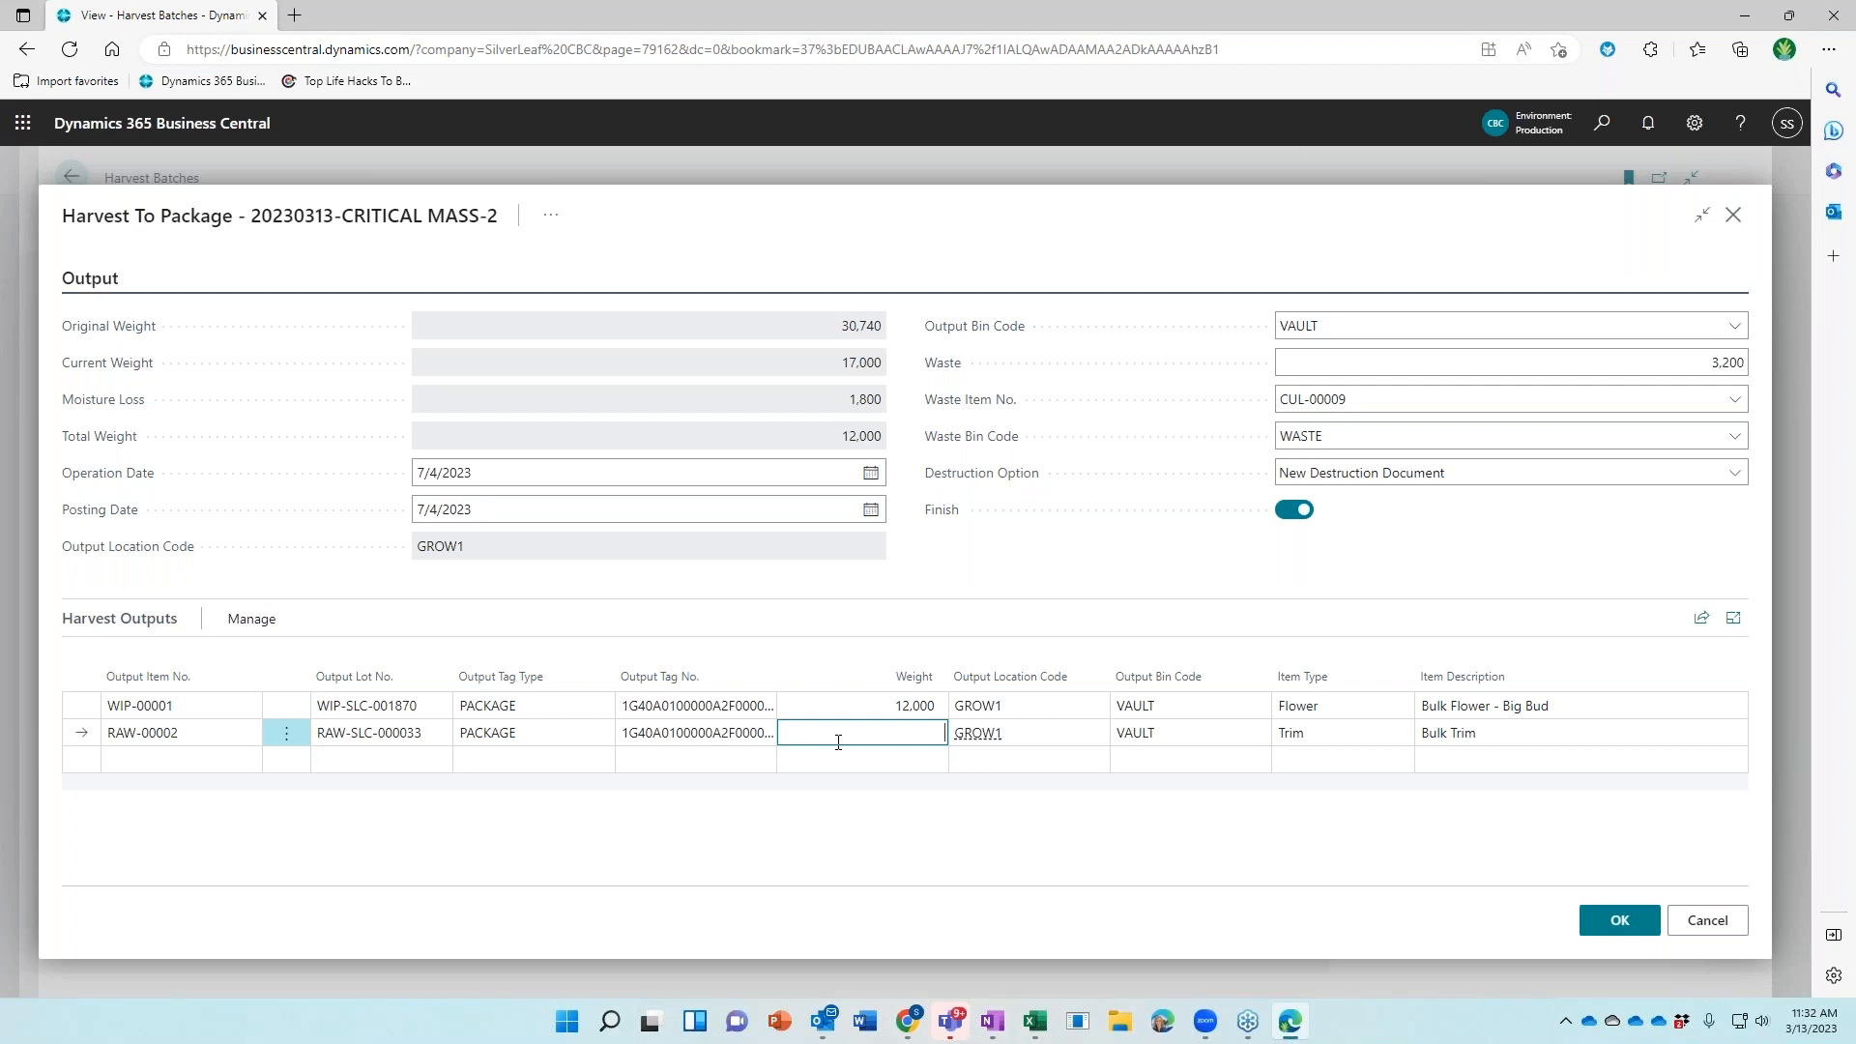
text(800)
key(Tab)
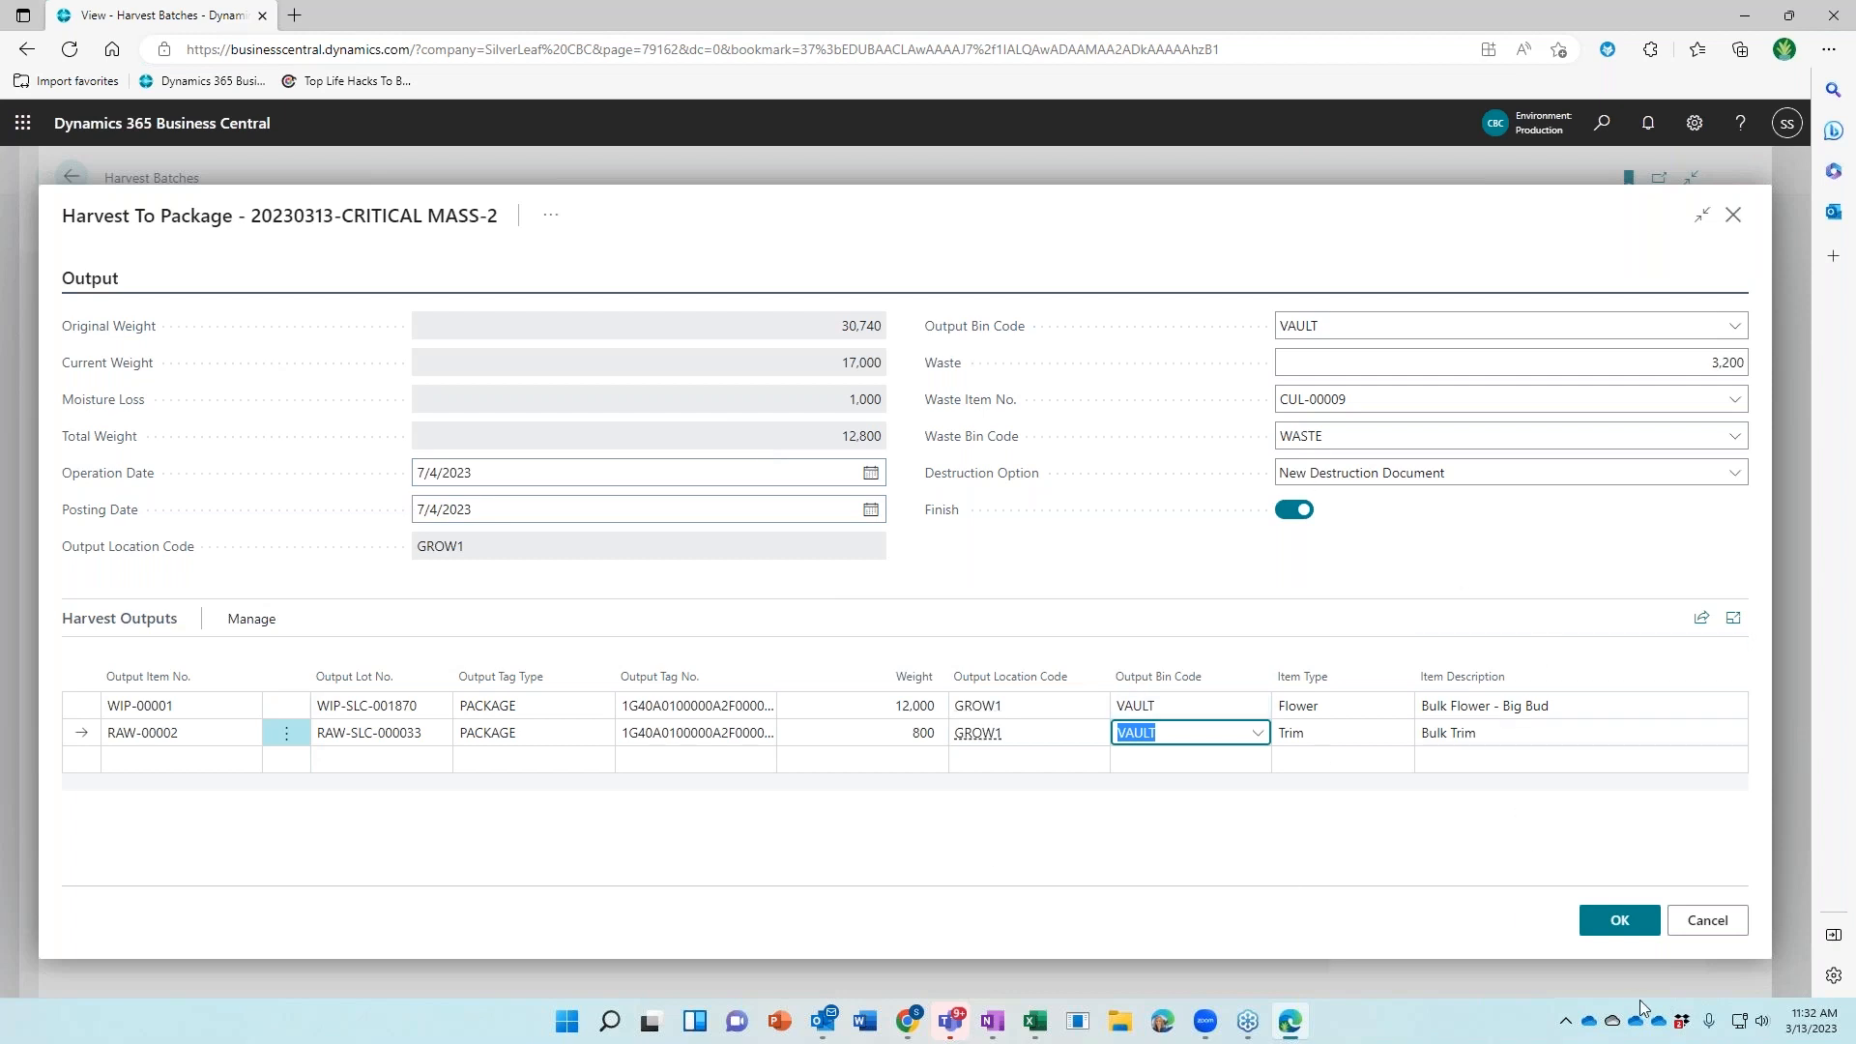
Post the package, waste and moisture weights and accept the moisture loss to close the batch
click(1593, 930)
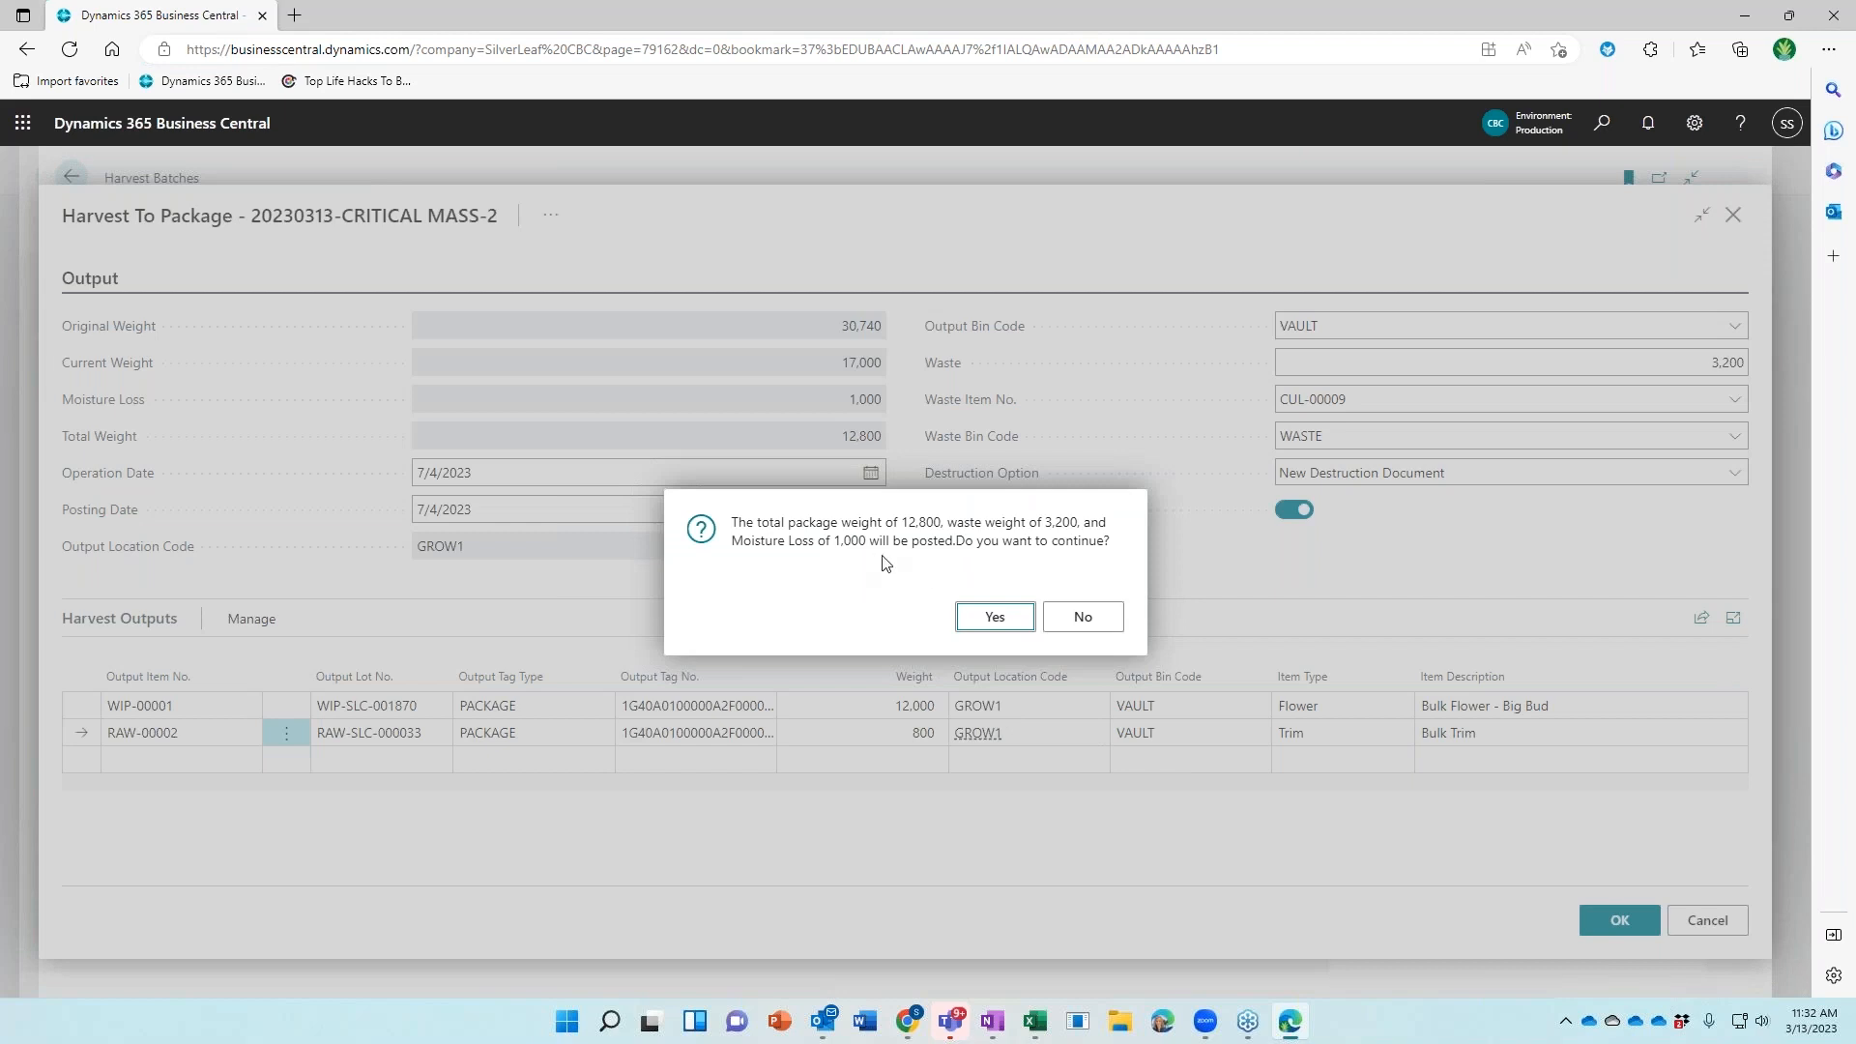
click(982, 622)
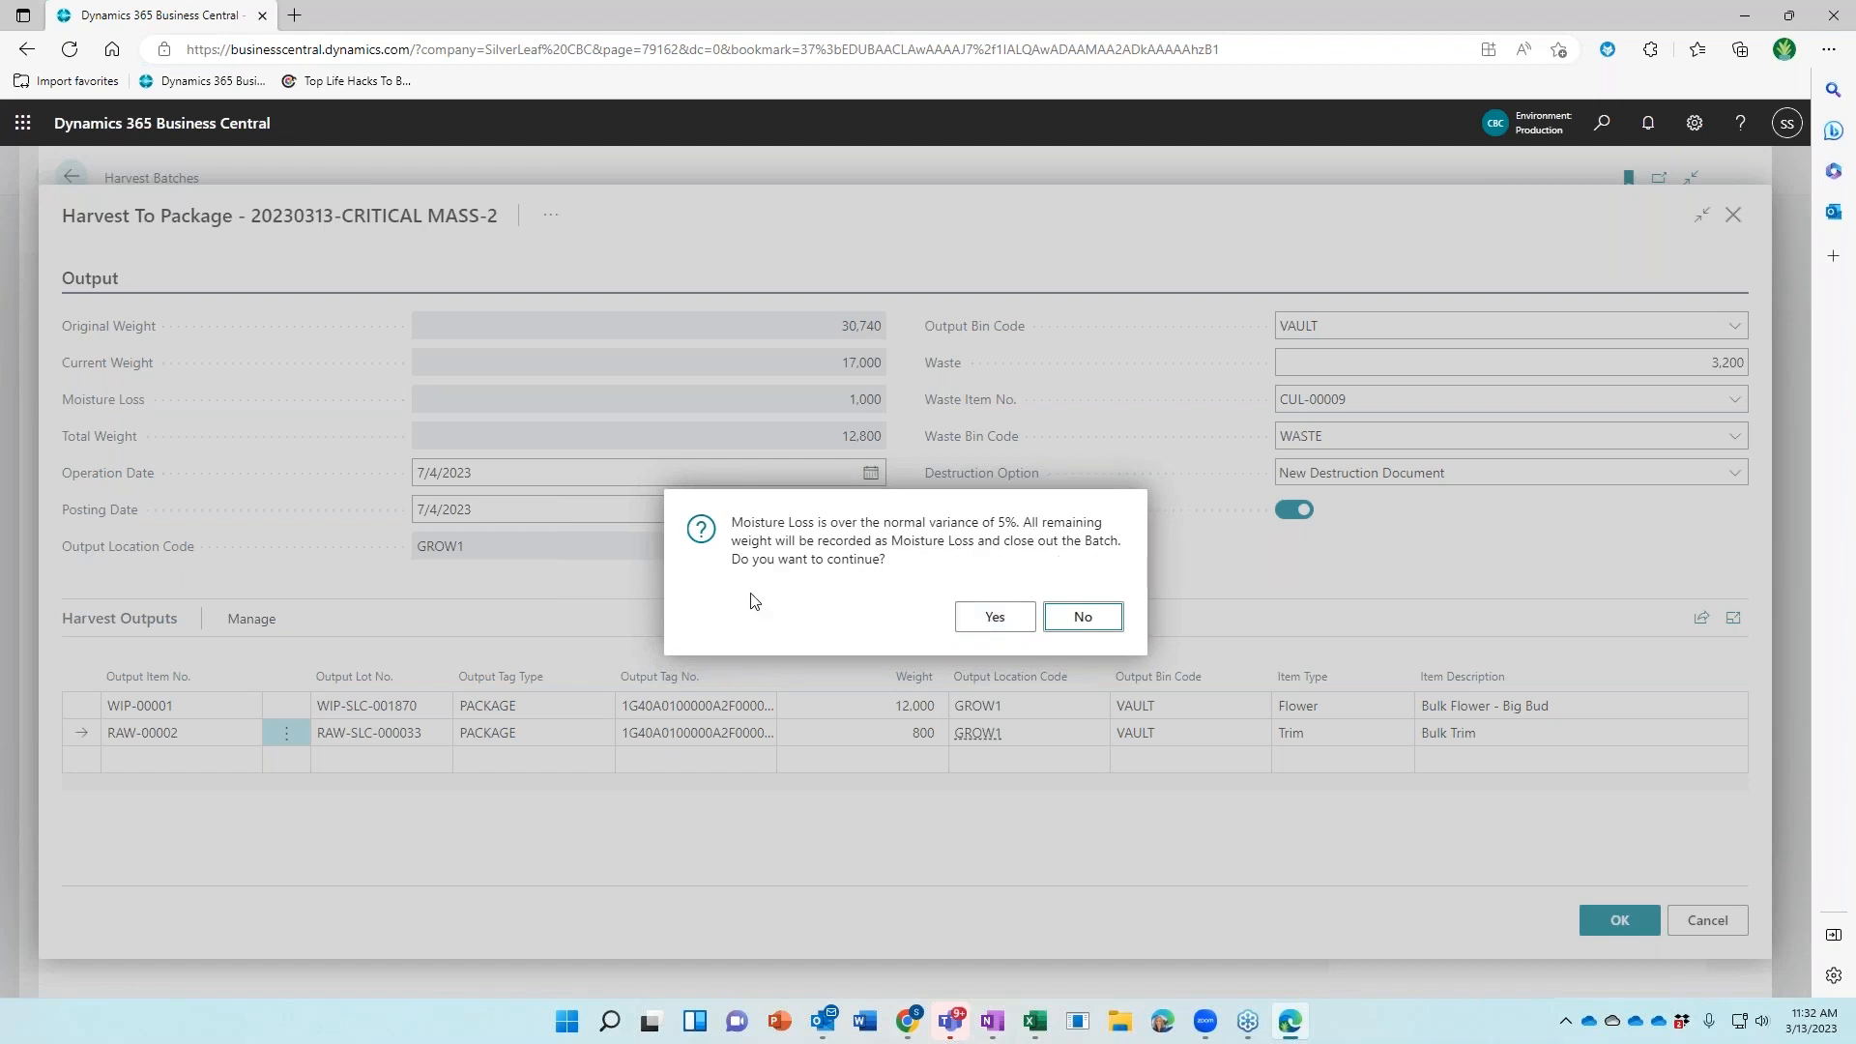
click(976, 628)
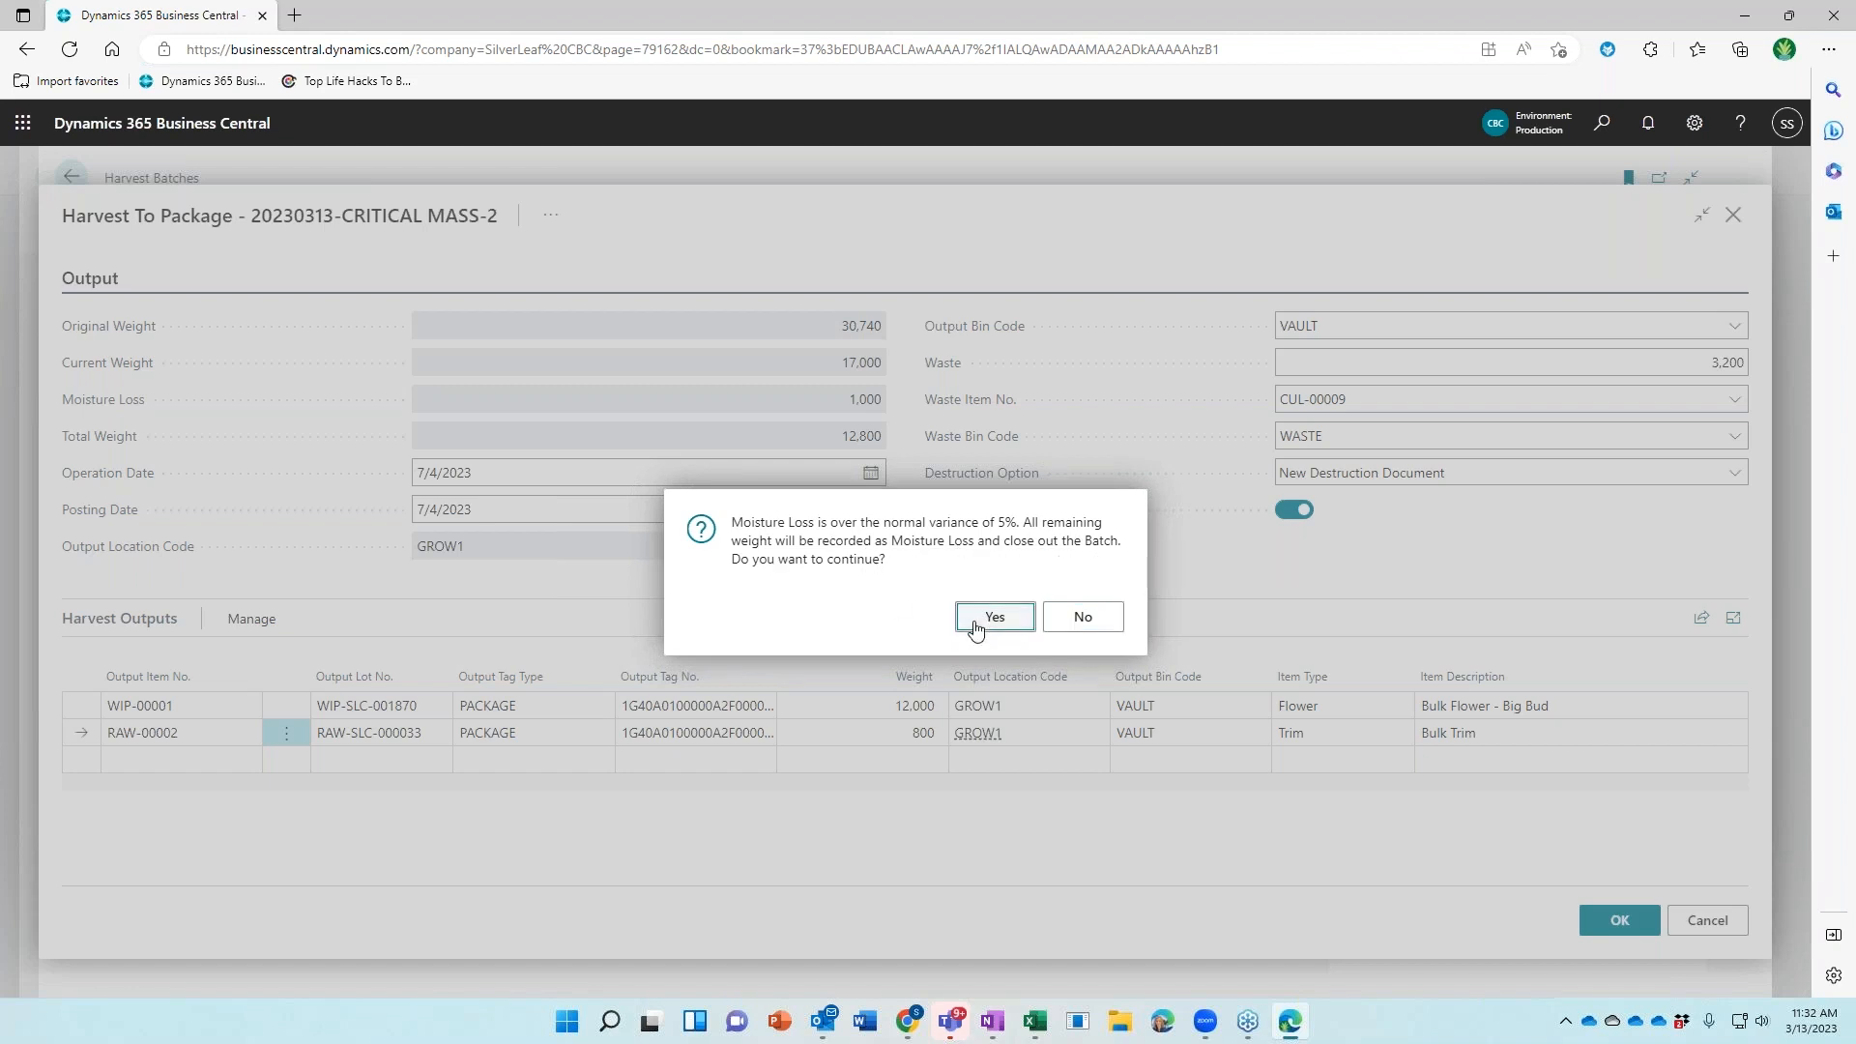
click(975, 628)
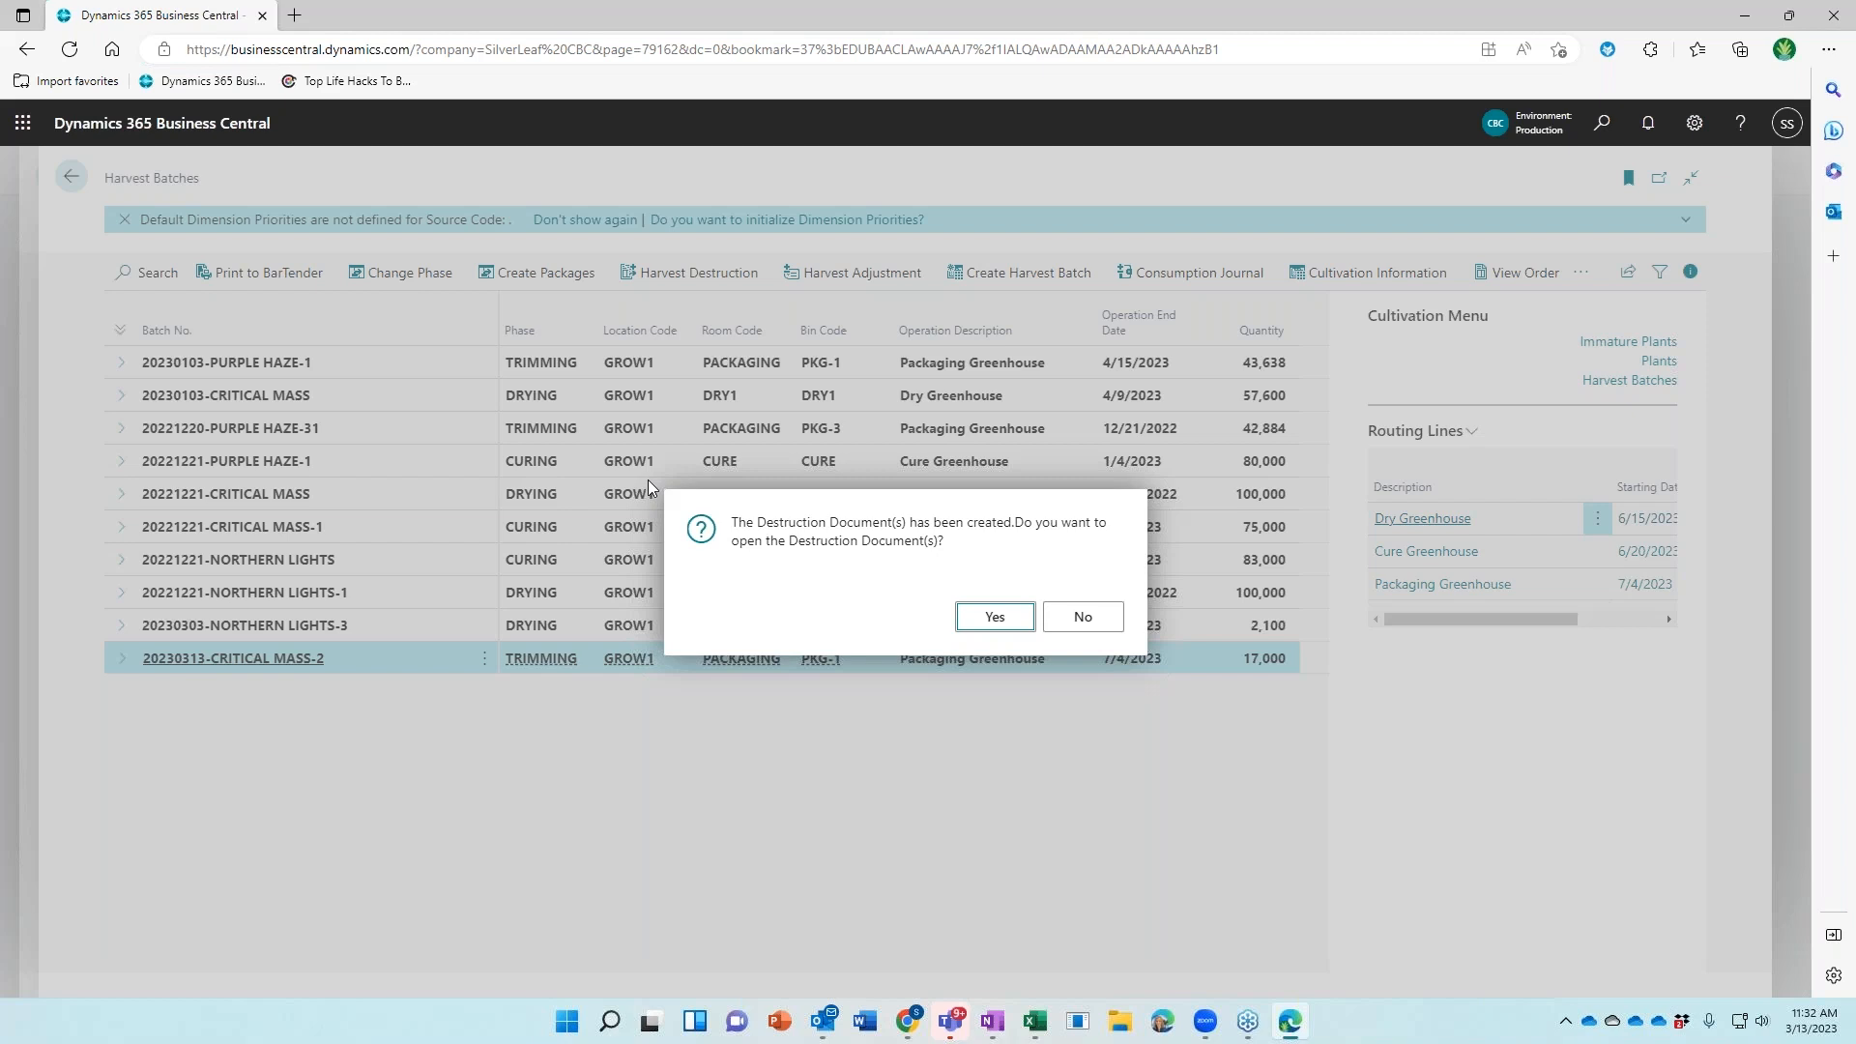
Skip opening the destruction document and return to the Cultivation Worker home dashboard
click(1079, 623)
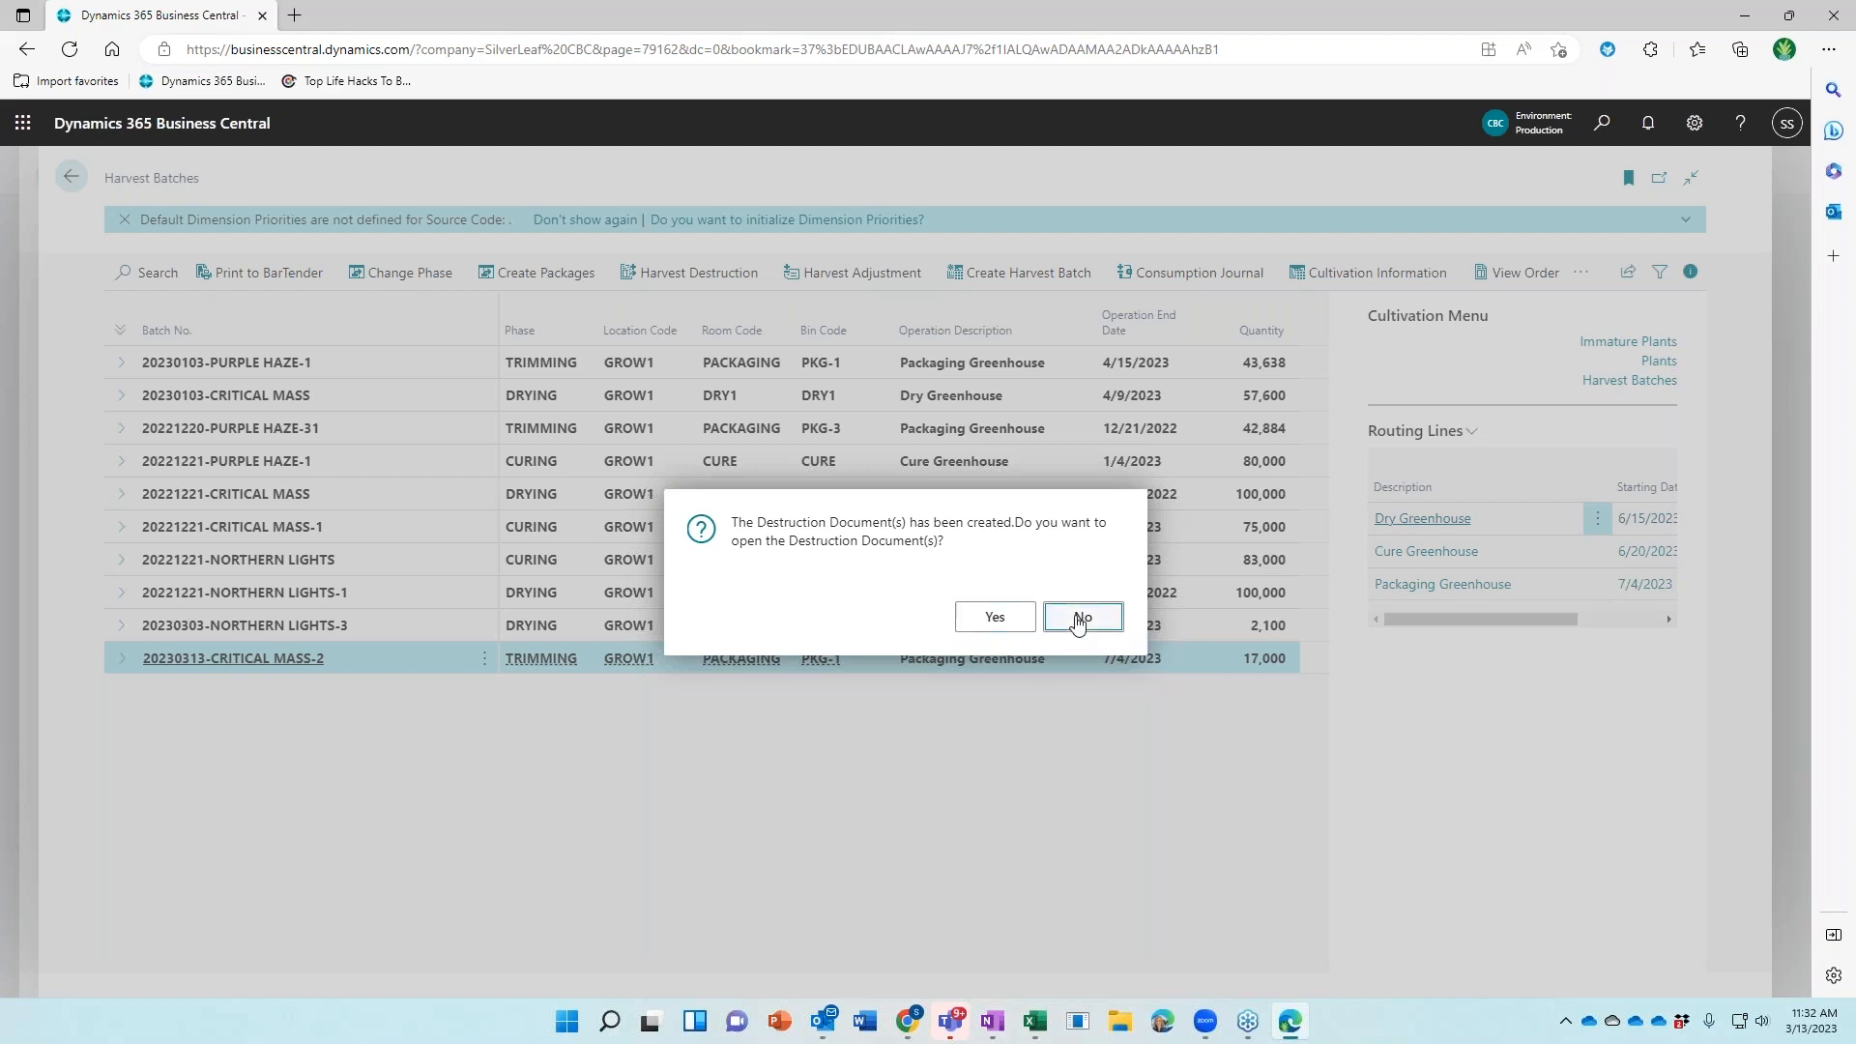
click(72, 180)
click(71, 180)
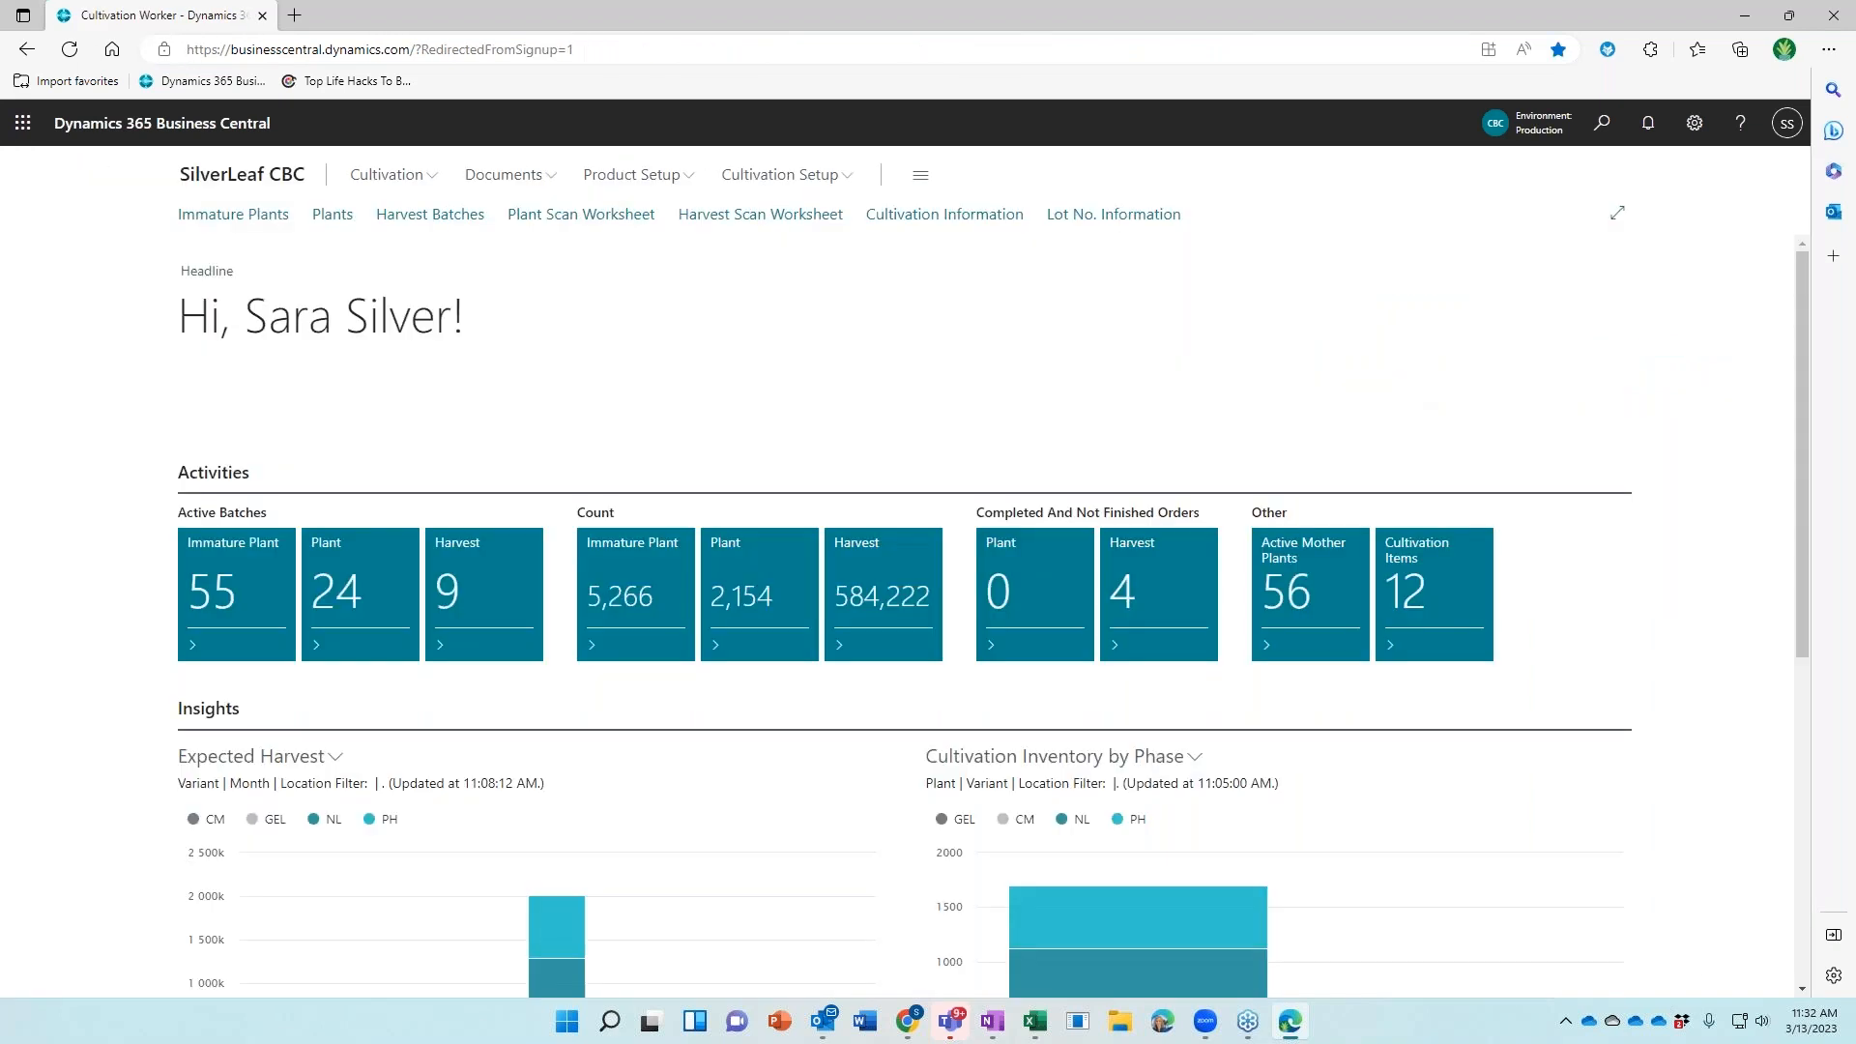